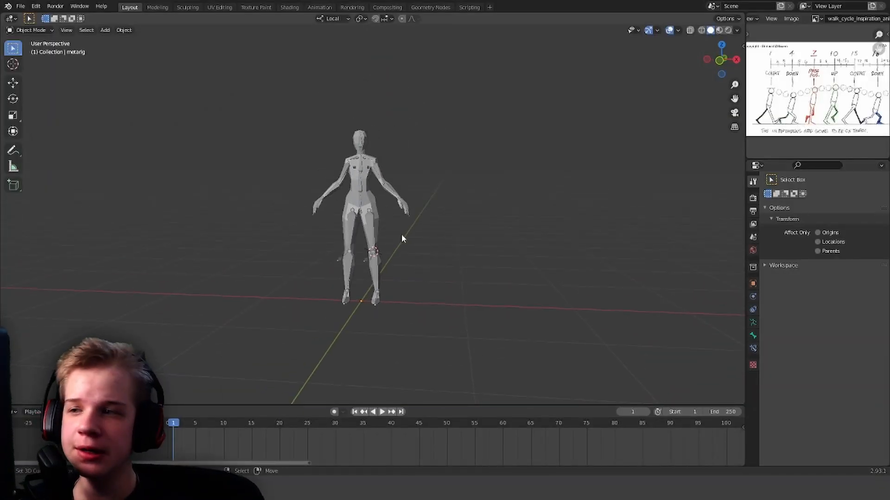
# Step: Select the metarig armature and switch it to Pose Mode
pyautogui.scroll(5, 394, 231)
pyautogui.rightClick(364, 235)
pyautogui.scroll(-4, 457, 235)
pyautogui.hotkey('ctrl', 'Tab')
pyautogui.scroll(5, 445, 235)
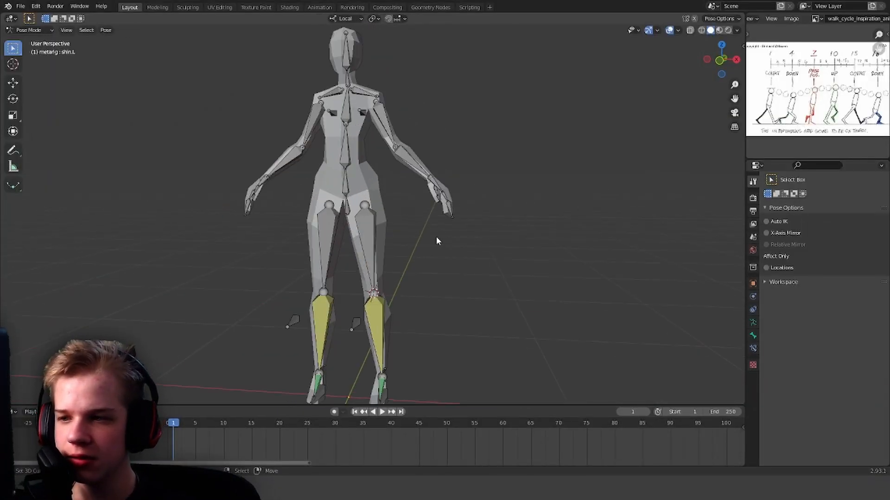
# Step: Examine the bones of the whole rig from several angles
pyautogui.moveTo(436, 237); pyautogui.dragTo(485, 234, button='middle')
pyautogui.press('a')
pyautogui.hotkey('alt', 'a')
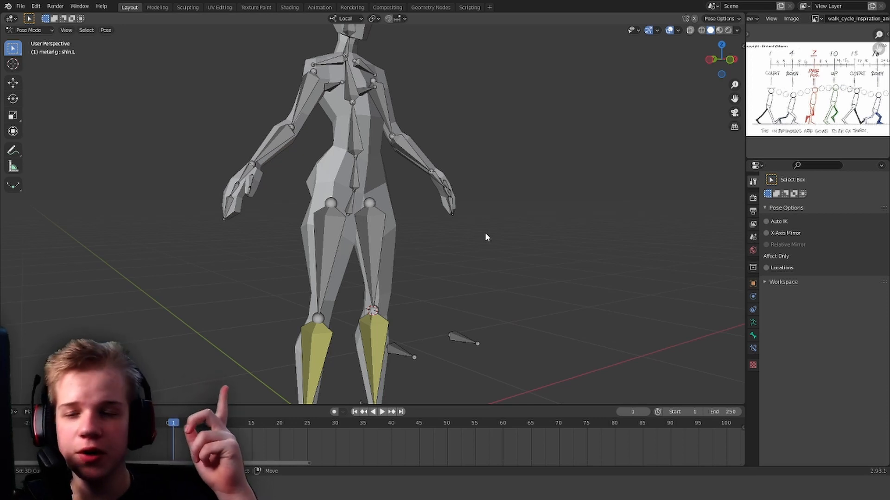
pyautogui.scroll(-4, 436, 212)
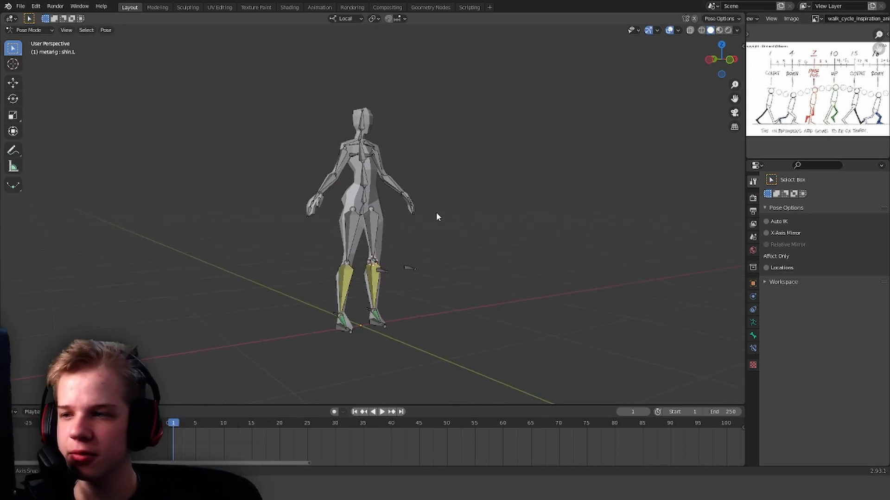
pyautogui.moveTo(436, 212); pyautogui.dragTo(361, 231, button='middle')
pyautogui.press('a')
pyautogui.scroll(4, 456, 241)
pyautogui.scroll(-5, 456, 239)
pyautogui.scroll(3, 456, 242)
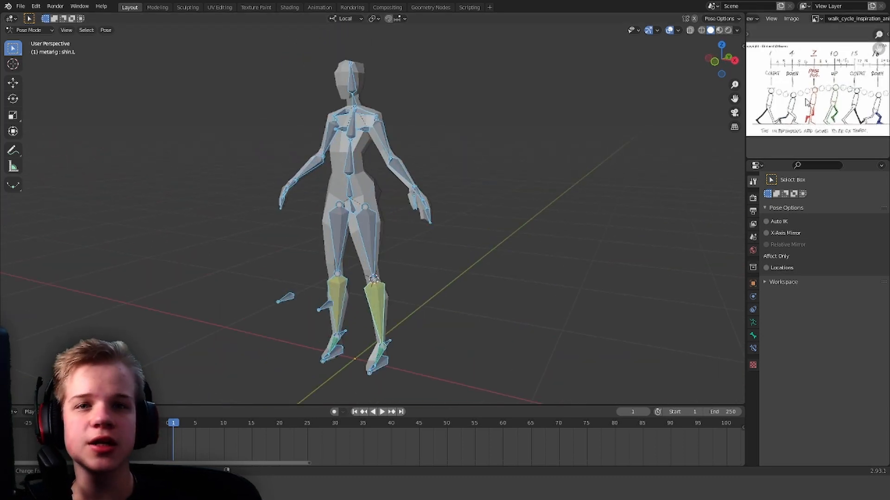
pyautogui.scroll(2, 512, 227)
pyautogui.scroll(-4, 513, 227)
pyautogui.moveTo(473, 232); pyautogui.dragTo(488, 263, button='middle')
pyautogui.scroll(5, 529, 240)
pyautogui.hotkey('alt', 'a')
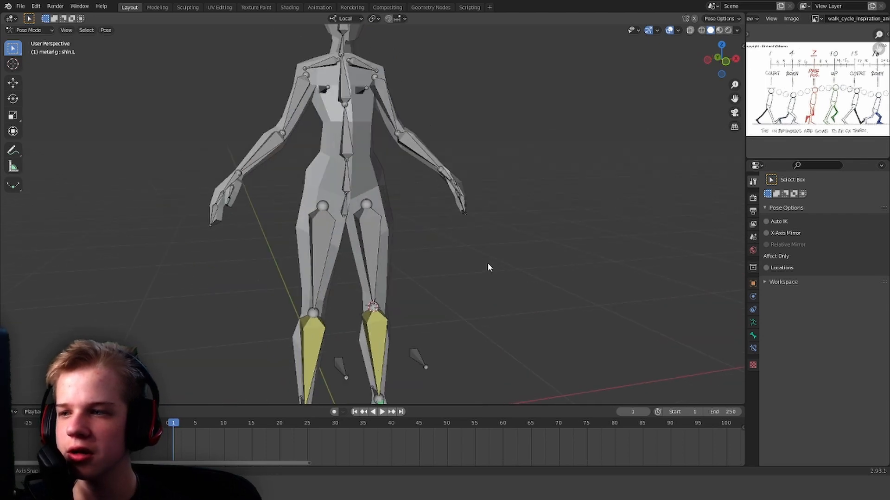
# Step: Examine the leg bones from the front view and from the right side view
pyautogui.press('KP_1')
pyautogui.keyDown('shift'); pyautogui.moveTo(372, 190); pyautogui.dragTo(382, 118, button='middle'); pyautogui.keyUp('shift')
pyautogui.scroll(-2, 412, 218)
pyautogui.scroll(4, 413, 218)
pyautogui.keyDown('shift'); pyautogui.moveTo(414, 271); pyautogui.dragTo(452, 161, button='middle'); pyautogui.keyUp('shift')
pyautogui.scroll(-2, 477, 228)
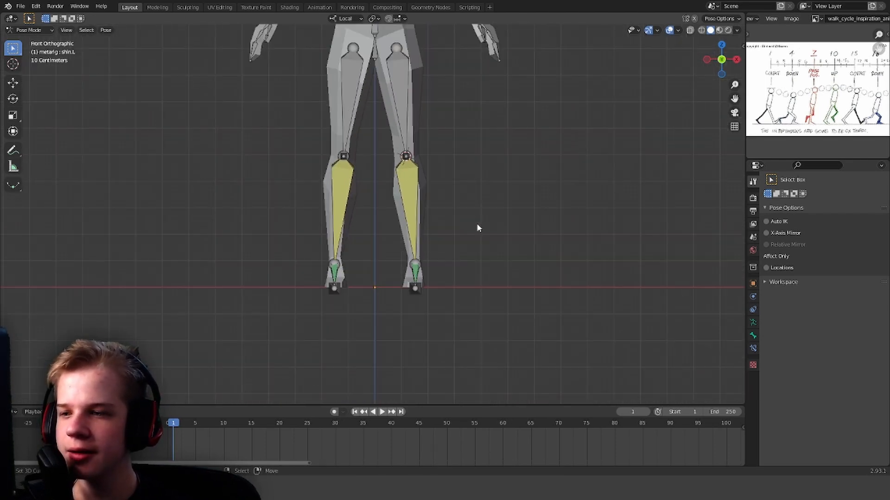
pyautogui.moveTo(477, 228); pyautogui.dragTo(433, 243, button='middle')
pyautogui.press('KP_3')
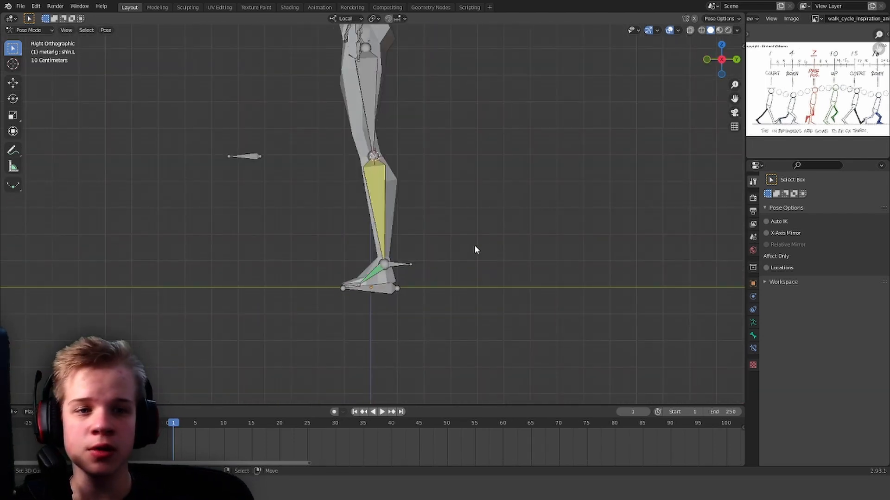
pyautogui.keyDown('shift'); pyautogui.moveTo(393, 219); pyautogui.dragTo(398, 258, button='middle'); pyautogui.keyUp('shift')
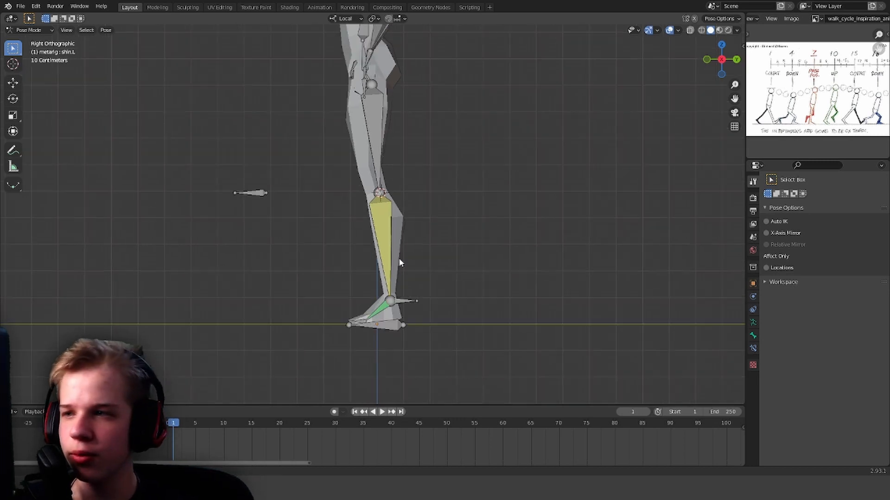
pyautogui.keyDown('shift'); pyautogui.moveTo(352, 50); pyautogui.dragTo(353, 158, button='middle'); pyautogui.keyUp('shift')
pyautogui.scroll(3, 353, 158)
pyautogui.keyDown('shift'); pyautogui.moveTo(429, 224); pyautogui.dragTo(426, 140, button='middle'); pyautogui.keyUp('shift')
pyautogui.press('g')
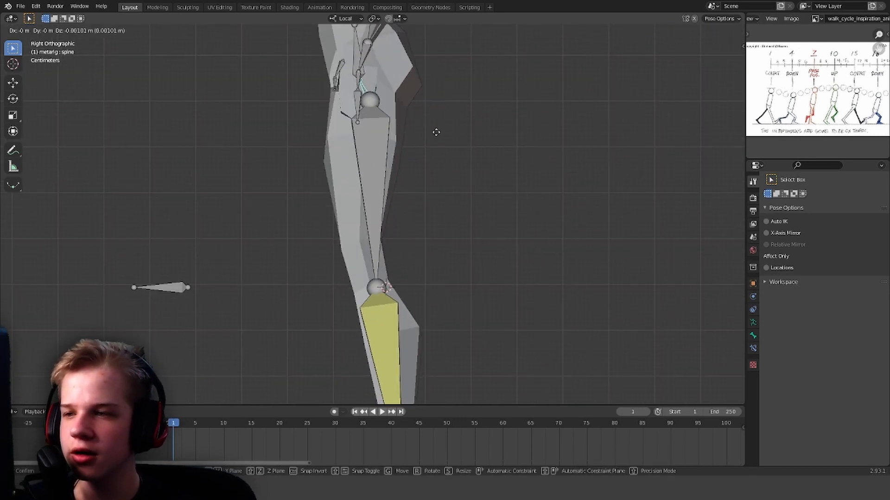
pyautogui.press('z')
pyautogui.press('z')
pyautogui.rightClick(459, 194)
# Step: Set the transform orientation to Global and show the Move gizmo in place of the Rotate gizmo
pyautogui.click(346, 19)
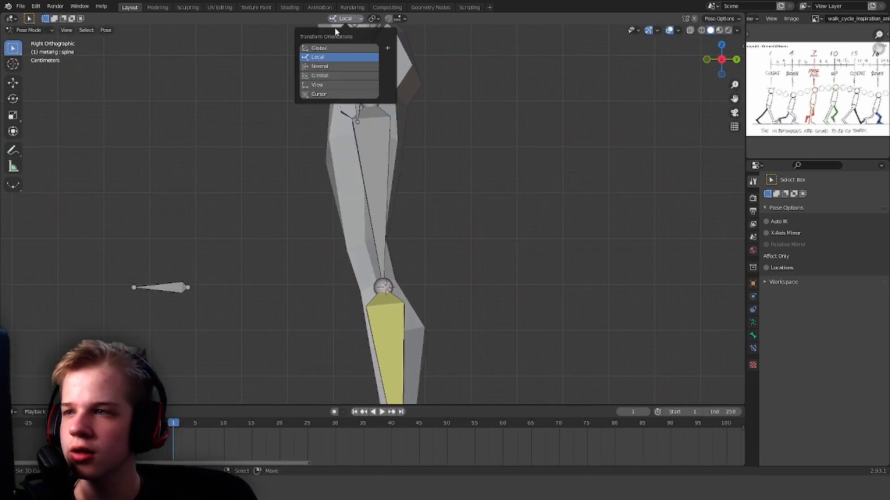
pyautogui.click(341, 44)
pyautogui.click(658, 30)
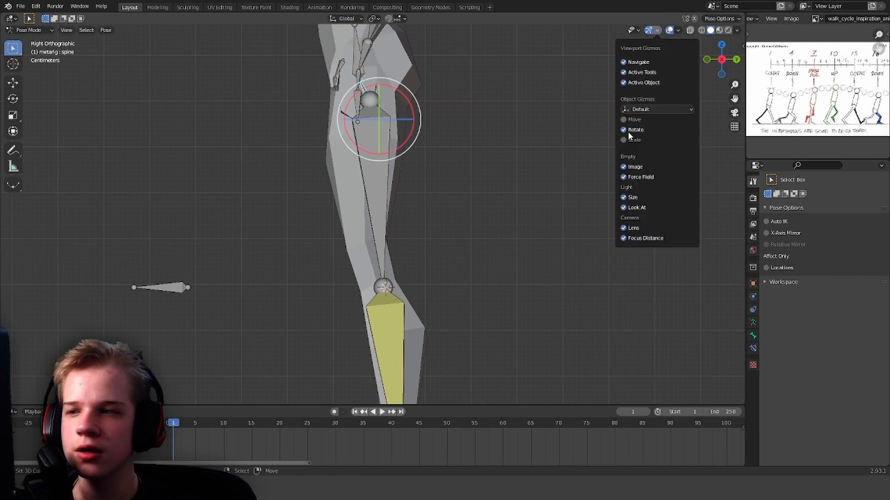
pyautogui.scroll(-5, 541, 182)
pyautogui.scroll(4, 455, 138)
pyautogui.click(658, 29)
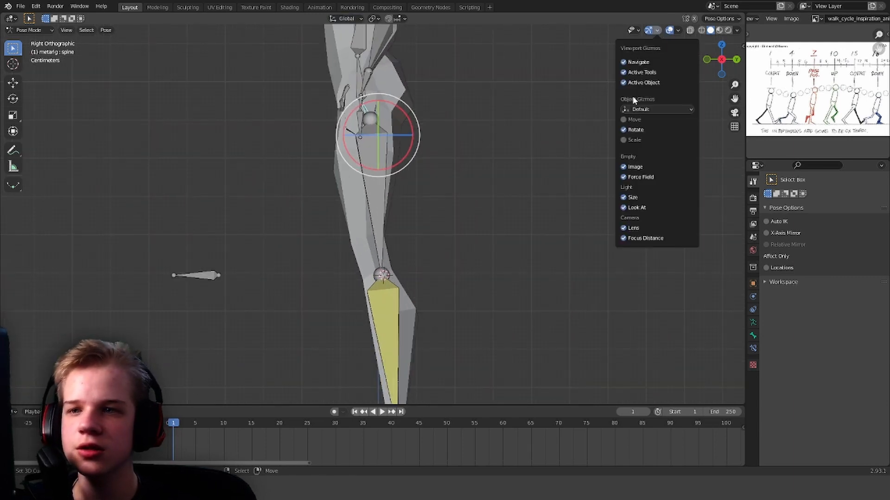
pyautogui.click(633, 120)
# Step: Lower the hip bone (spine) along Z so that the knees bend
pyautogui.scroll(-1, 408, 169)
pyautogui.keyDown('shift'); pyautogui.moveTo(408, 169); pyautogui.dragTo(428, 113, button='middle'); pyautogui.keyUp('shift')
pyautogui.moveTo(401, 51); pyautogui.dragTo(404, 81)
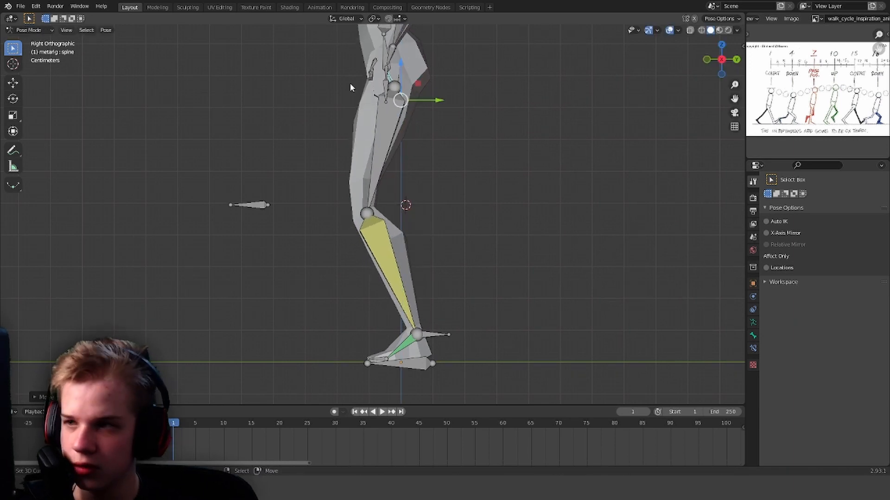
# Step: Turn on the on-screen display of pressed keys and mouse buttons
pyautogui.press('n')
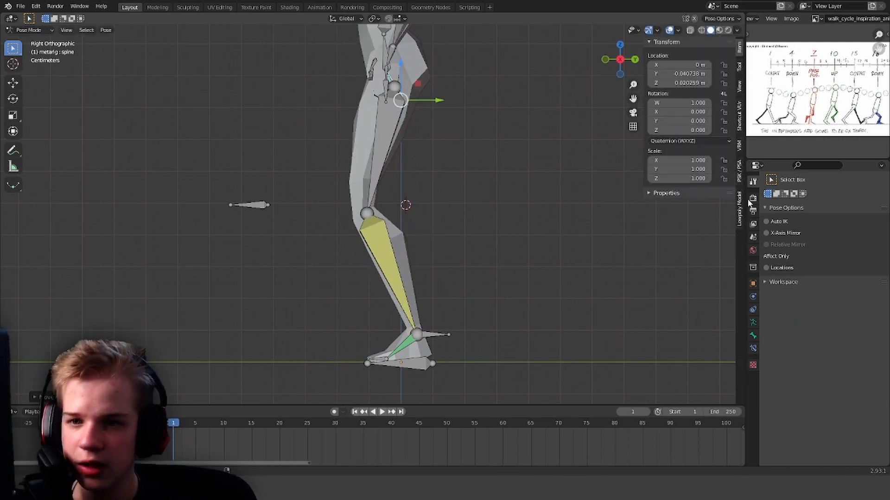
pyautogui.click(740, 123)
pyautogui.press('n')
# Step: Lower the hip bone slightly further along Z
pyautogui.scroll(-2, 482, 157)
pyautogui.moveTo(393, 104); pyautogui.dragTo(393, 138)
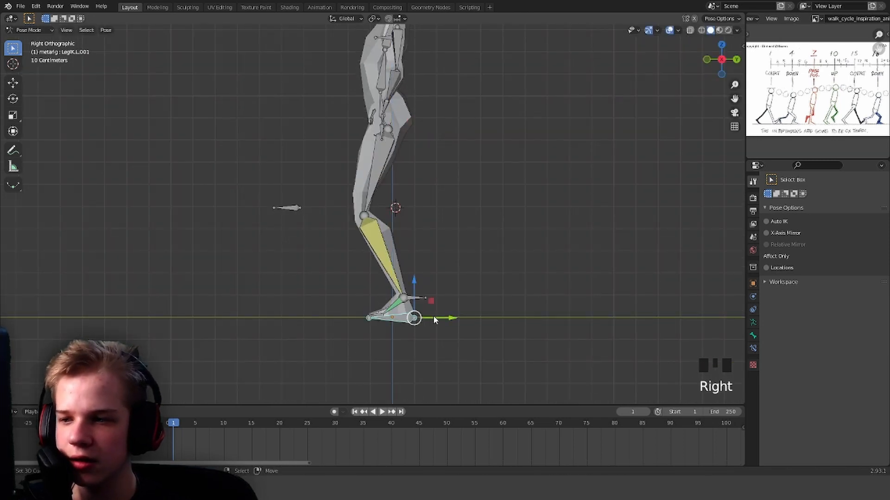
# Step: Move the left foot control LegIK.L.001 forward along Y and rotate it so the toes lift
pyautogui.moveTo(434, 320); pyautogui.dragTo(376, 320)
pyautogui.press('r')
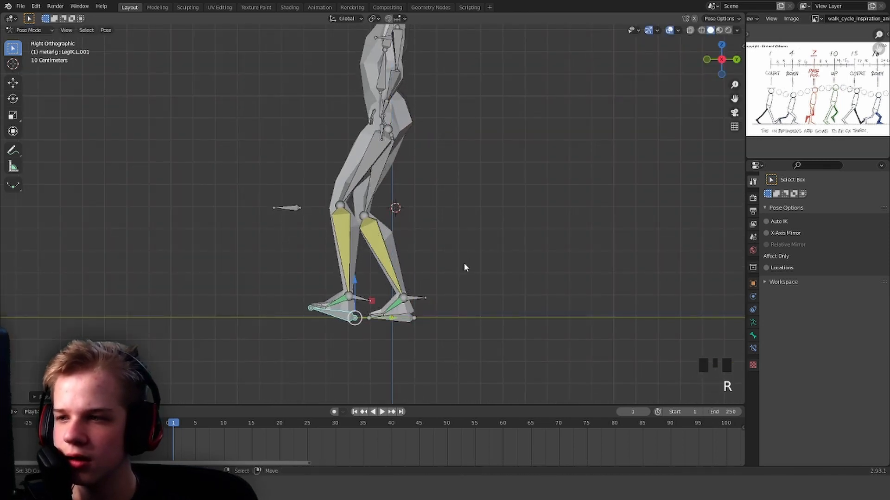
pyautogui.press('g')
pyautogui.click(446, 264)
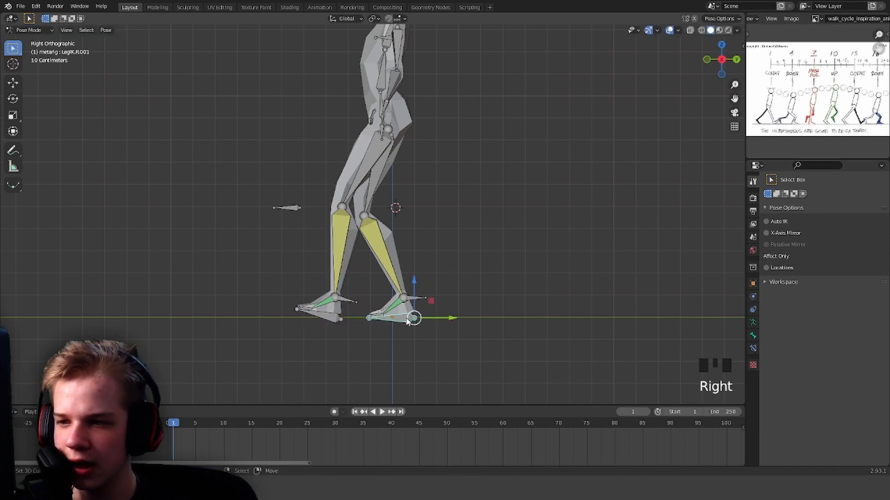
# Step: Move the right foot control LegIK.R.001 backward along Y, rotate it to raise the heel and lift it slightly
pyautogui.moveTo(434, 318); pyautogui.dragTo(481, 319)
pyautogui.press('r')
pyautogui.click(545, 282)
pyautogui.press('g')
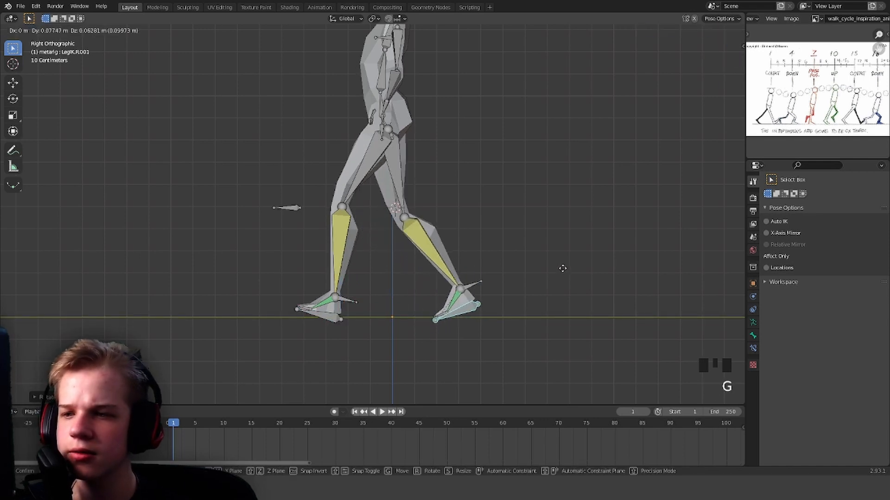
pyautogui.click(562, 260)
# Step: Rotate the right toe bone (toe.R) until the toes lie flat along the ground
pyautogui.keyDown('shift'); pyautogui.moveTo(431, 342); pyautogui.dragTo(412, 265, button='middle'); pyautogui.keyUp('shift')
pyautogui.scroll(6, 487, 317)
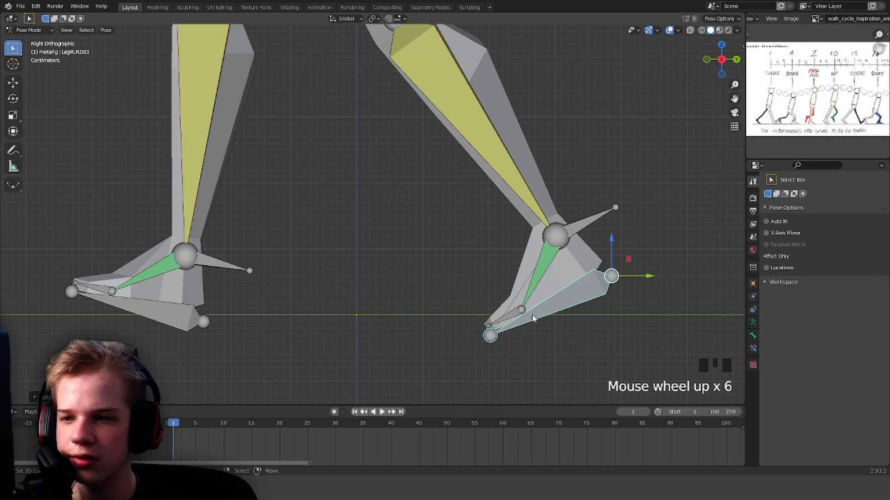
pyautogui.rightClick(510, 315)
pyautogui.scroll(5, 541, 288)
pyautogui.press('r')
pyautogui.click(627, 299)
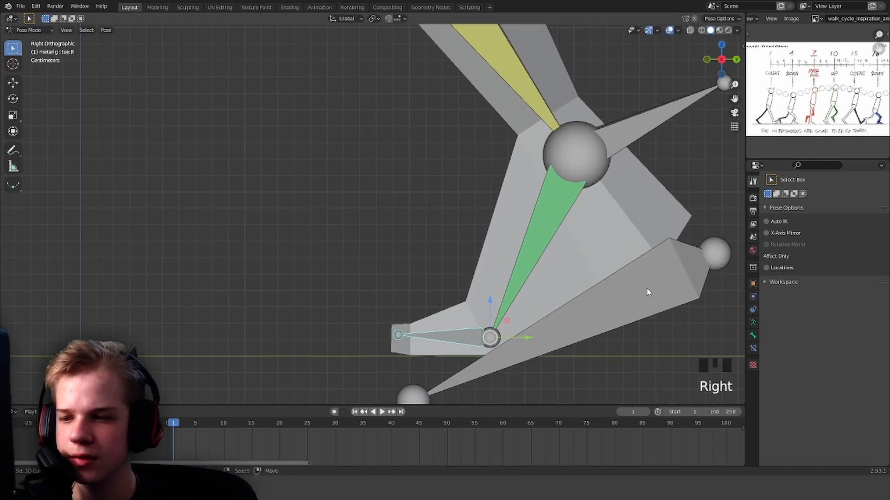
pyautogui.press('r')
pyautogui.click(648, 338)
# Step: Adjust the right foot control vertically along Z so the toes rest on the ground line
pyautogui.rightClick(633, 296)
pyautogui.press('g')
pyautogui.press('z')
pyautogui.click(633, 320)
# Step: Lower the left foot control LegIK.L.001 by about 0.006 m so the heel meets the ground
pyautogui.scroll(-5, 312, 291)
pyautogui.keyDown('shift'); pyautogui.moveTo(311, 290); pyautogui.dragTo(437, 260, button='middle'); pyautogui.keyUp('shift')
pyautogui.scroll(3, 437, 259)
pyautogui.rightClick(437, 257)
pyautogui.scroll(3, 533, 269)
pyautogui.press('g')
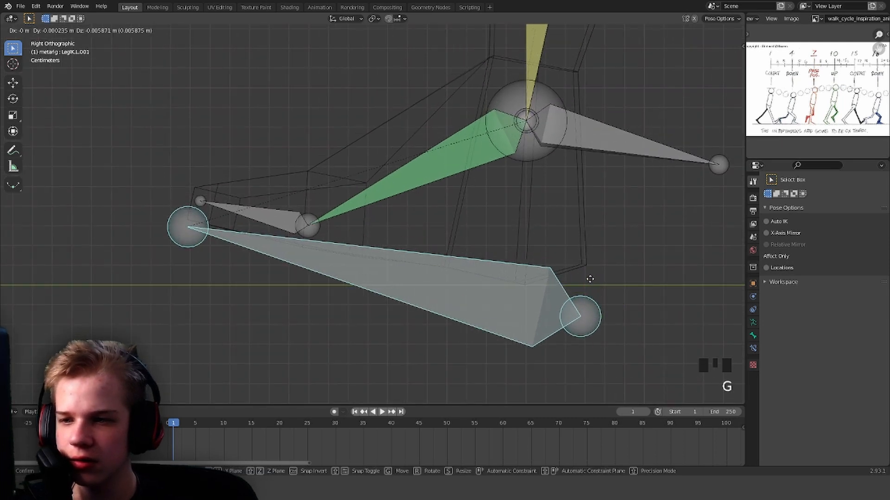
pyautogui.click(590, 279)
pyautogui.press('Tab')
pyautogui.press('Tab')
# Step: Return the rig to Pose Mode in front view and move the left foot control inward along X
pyautogui.scroll(-12, 523, 204)
pyautogui.press('KP_1')
pyautogui.scroll(3, 397, 139)
pyautogui.keyDown('shift'); pyautogui.moveTo(426, 172); pyautogui.dragTo(426, 314, button='middle'); pyautogui.keyUp('shift')
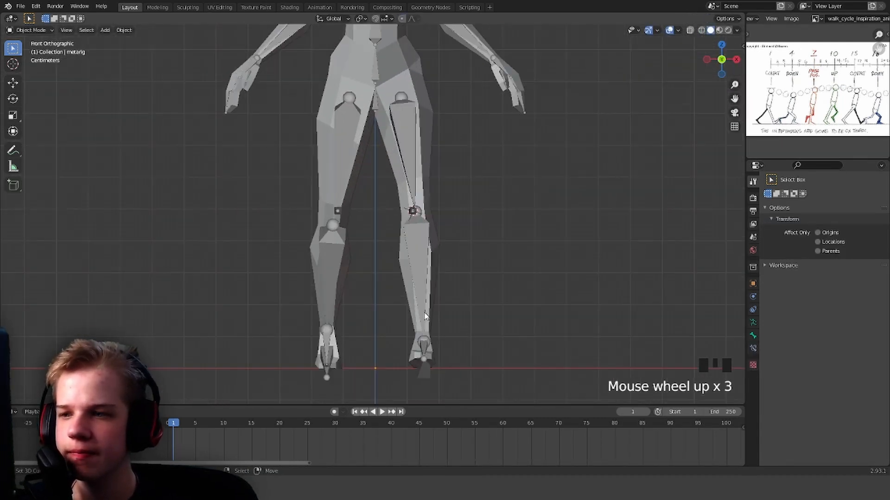
pyautogui.hotkey('ctrl', 'Tab')
pyautogui.keyDown('shift'); pyautogui.moveTo(426, 371); pyautogui.dragTo(416, 318, button='middle'); pyautogui.keyUp('shift')
pyautogui.moveTo(441, 326); pyautogui.dragTo(422, 325)
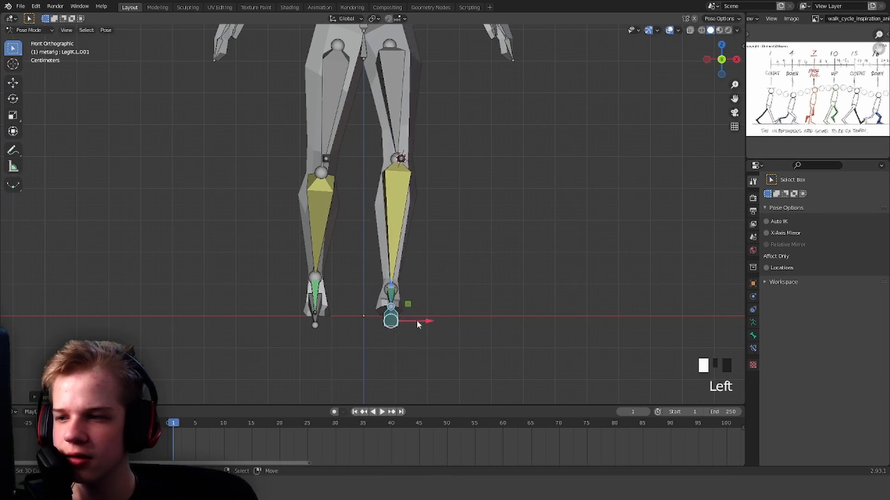
# Step: Move the right foot control LegIK.R.001 inward toward the body's centre line in the front view
pyautogui.scroll(3, 427, 163)
pyautogui.keyDown('shift'); pyautogui.moveTo(427, 163); pyautogui.dragTo(463, 159, button='middle'); pyautogui.keyUp('shift')
pyautogui.scroll(-4, 445, 185)
pyautogui.rightClick(343, 306)
pyautogui.press('g')
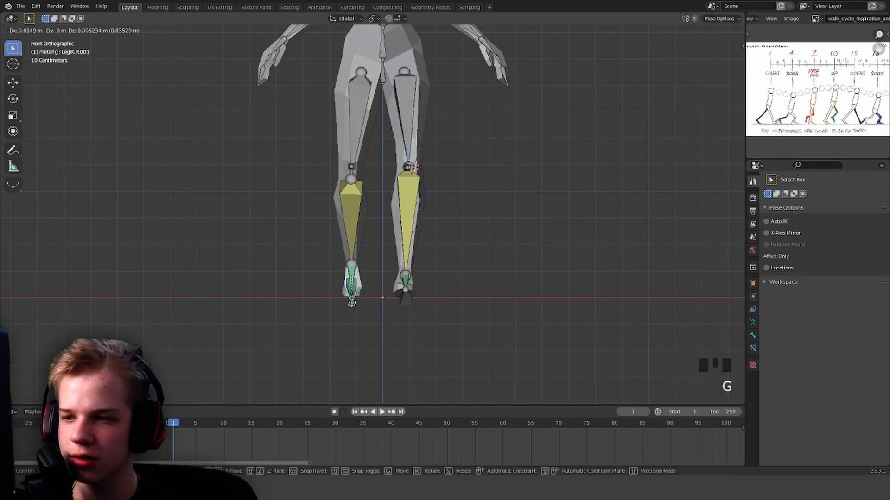
pyautogui.click(366, 308)
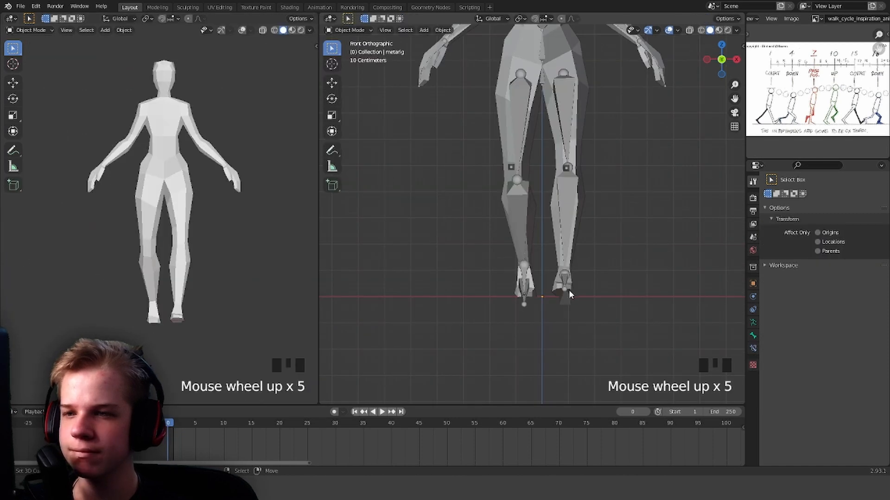
# Step: Put the rig back in Pose Mode and move LegIK.L.001 inward along X by about 0.02 m
pyautogui.hotkey('ctrl', 'Tab')
pyautogui.rightClick(563, 299)
pyautogui.click(556, 302)
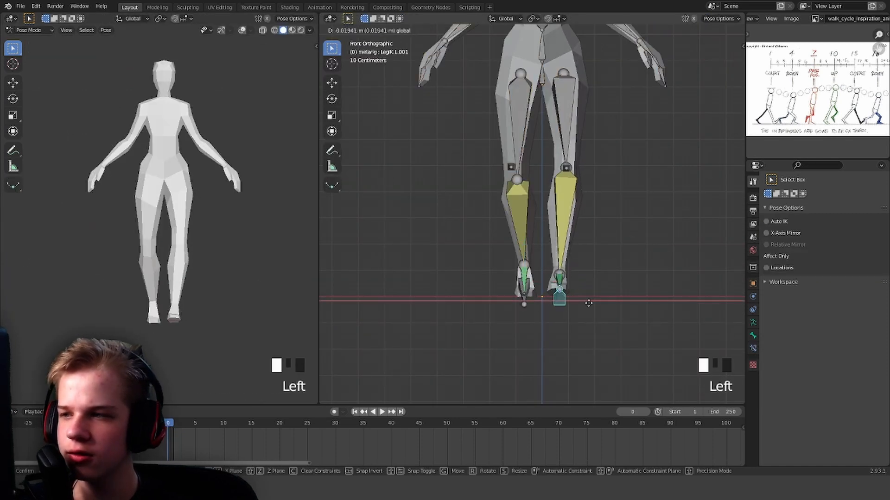
# Step: Rotate the hip bone (spine) about -0.8° in front view and counter-rotate spine.001 by about 0.4°
pyautogui.press('r')
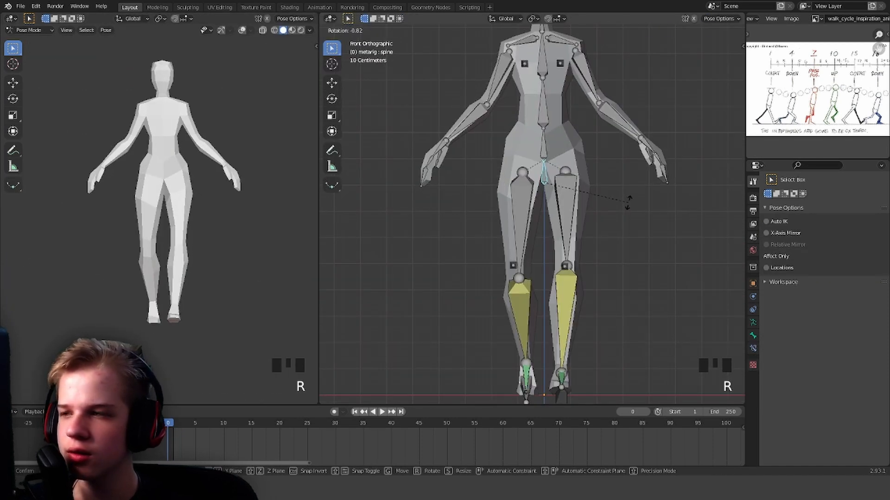
pyautogui.click(628, 203)
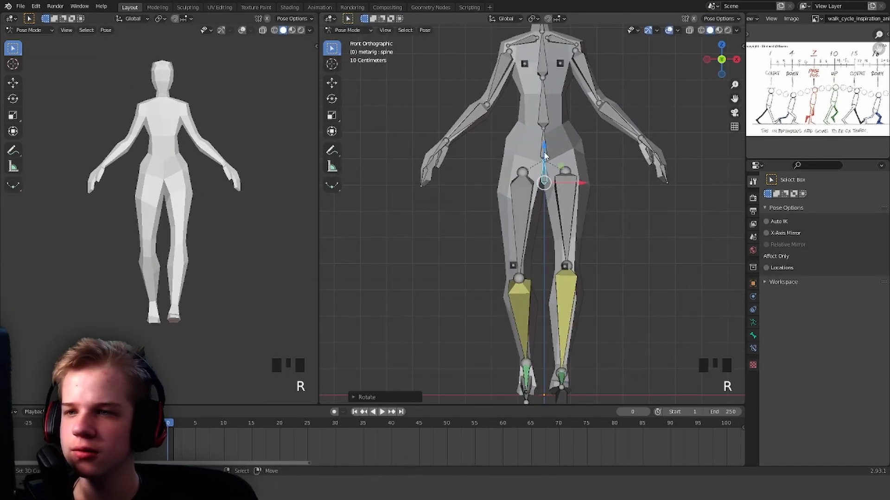
pyautogui.press('r')
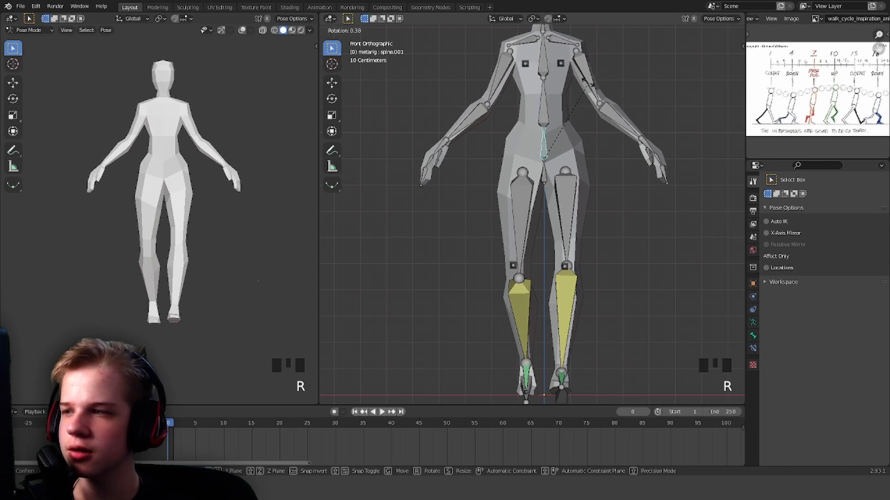
pyautogui.click(588, 82)
# Step: Examine the stride pose from the right side view
pyautogui.keyDown('alt'); pyautogui.moveTo(562, 139); pyautogui.dragTo(562, 208, button='middle'); pyautogui.keyUp('alt')
pyautogui.scroll(4, 533, 79)
pyautogui.click(533, 79)
pyautogui.scroll(-6, 592, 241)
pyautogui.moveTo(592, 241); pyautogui.dragTo(511, 188, button='middle')
pyautogui.press('`')
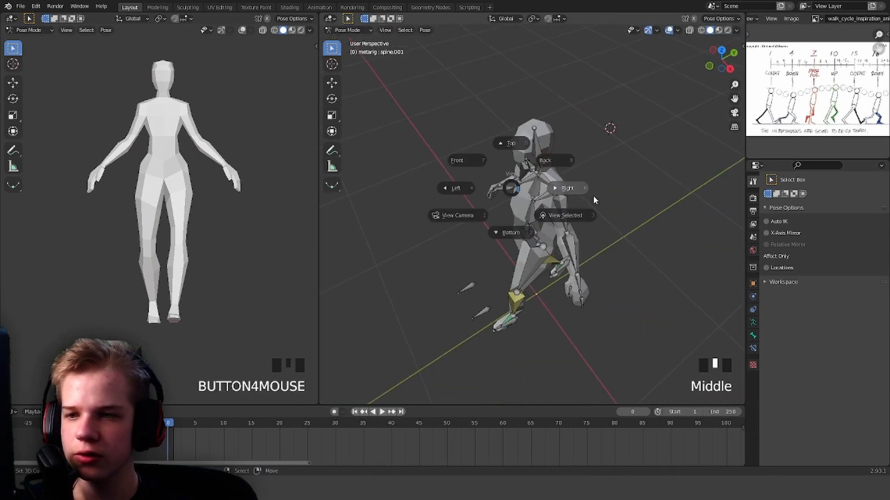
pyautogui.click(594, 199)
pyautogui.keyDown('shift'); pyautogui.moveTo(508, 297); pyautogui.dragTo(498, 273, button='middle'); pyautogui.keyUp('shift')
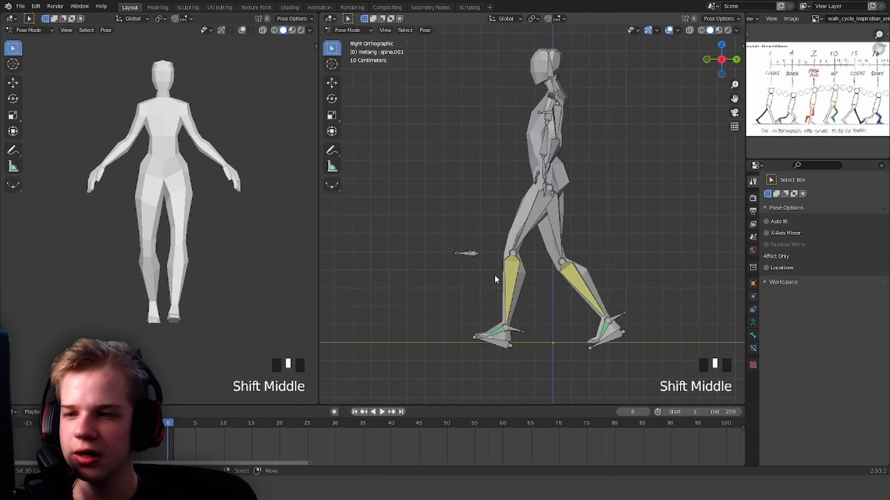
pyautogui.click(516, 329)
pyautogui.press('g')
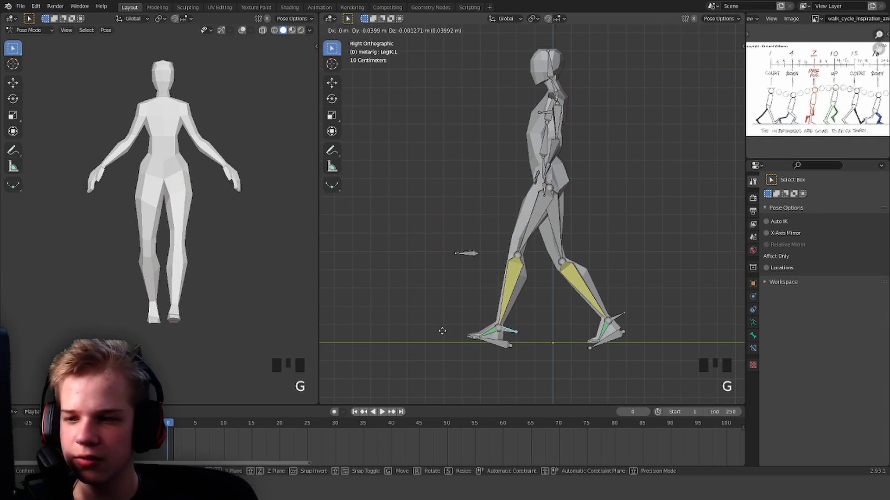
pyautogui.rightClick(444, 330)
# Step: Move the left foot control LegIK.L.001 slightly further forward to lengthen the stride
pyautogui.click(480, 344)
pyautogui.press('g')
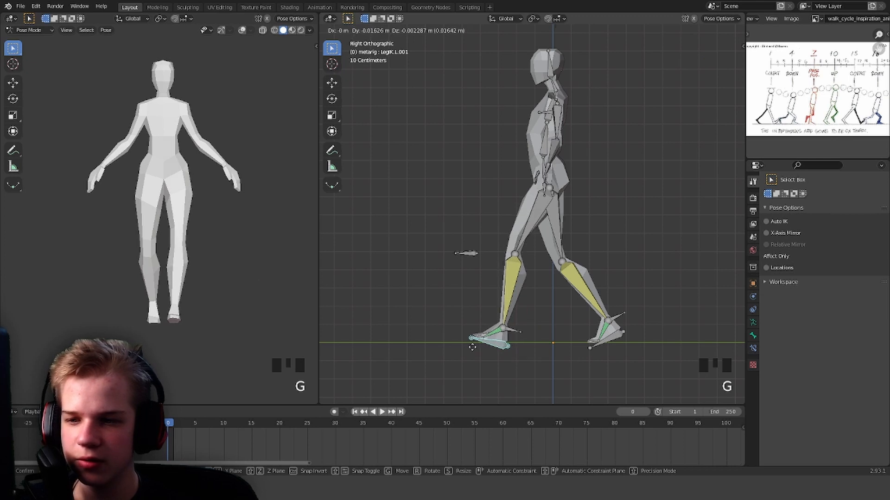
pyautogui.click(468, 349)
# Step: Rotate upper_arm.L and forearm.L in toward the body in the front view
pyautogui.scroll(3, 558, 213)
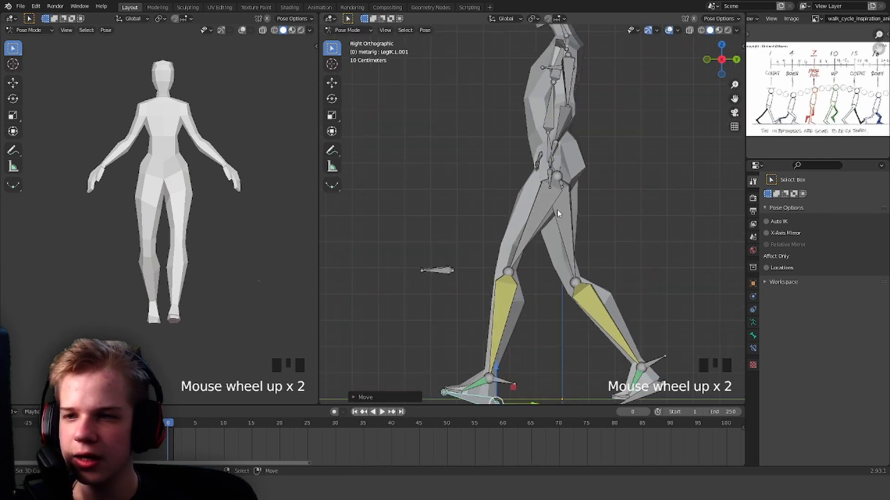
pyautogui.keyDown('shift'); pyautogui.moveTo(573, 98); pyautogui.dragTo(558, 195, button='middle'); pyautogui.keyUp('shift')
pyautogui.rightClick(556, 136)
pyautogui.press('`')
pyautogui.click(480, 84)
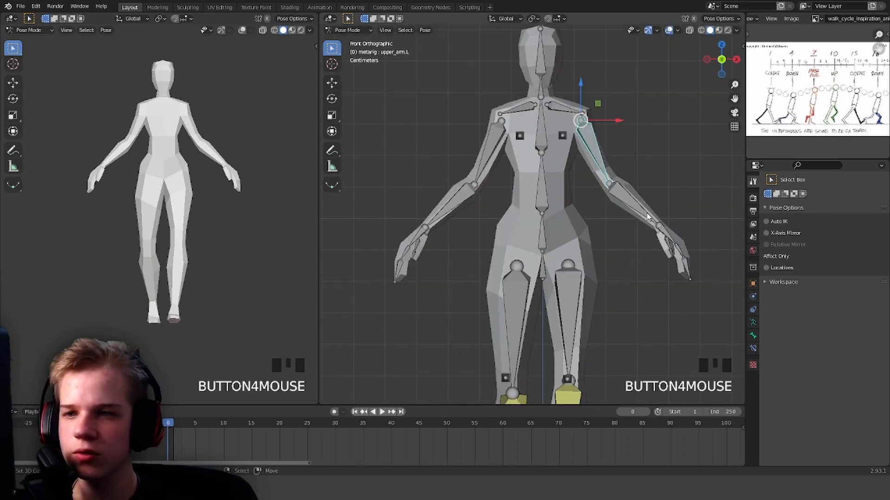
pyautogui.press('r')
pyautogui.click(644, 237)
pyautogui.rightClick(620, 214)
pyautogui.press('r')
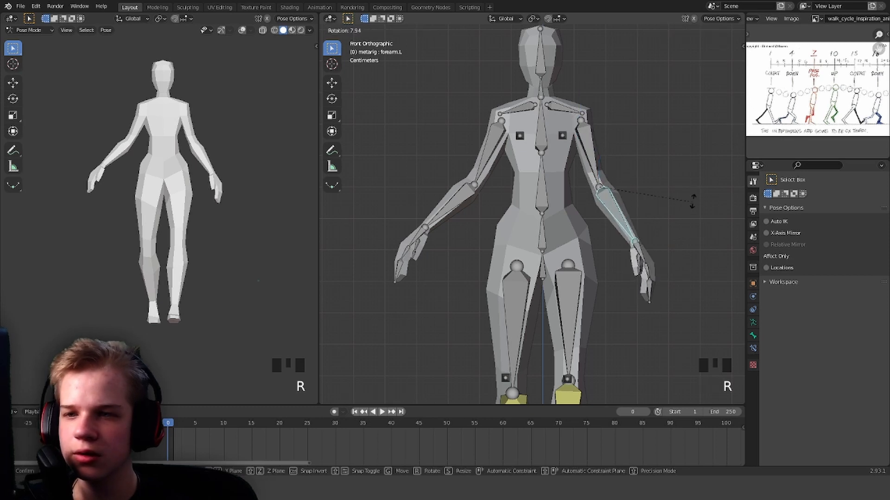
pyautogui.click(672, 225)
# Step: Swing upper_arm.L backward by about -25.5° in the right side view
pyautogui.press('`')
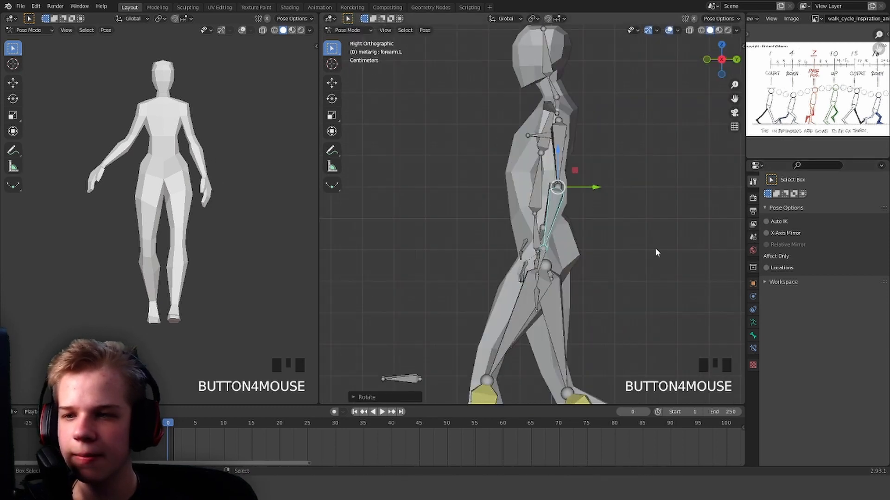
pyautogui.rightClick(556, 148)
pyautogui.press('r')
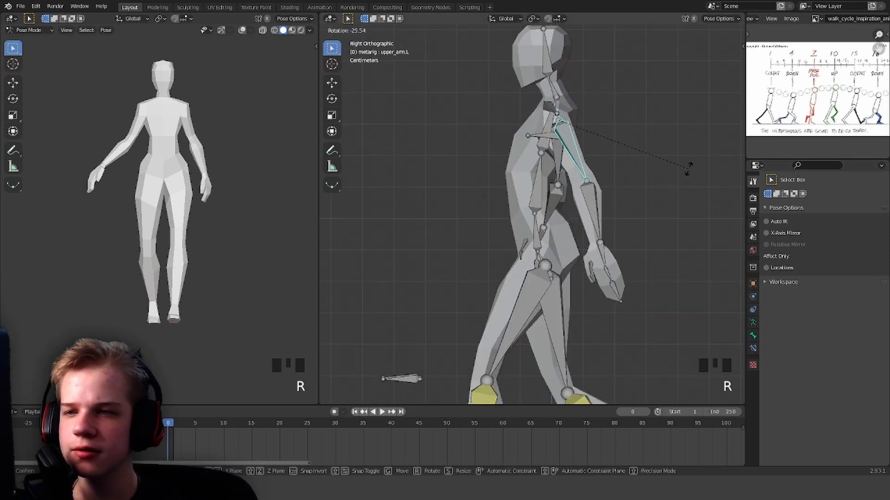
pyautogui.click(687, 168)
# Step: Copy the pose of upper_arm.L and forearm.L and paste it mirrored onto the right arm
pyautogui.keyDown('shift'); pyautogui.moveTo(546, 124); pyautogui.dragTo(616, 128, button='middle'); pyautogui.keyUp('shift')
pyautogui.scroll(-4, 615, 126)
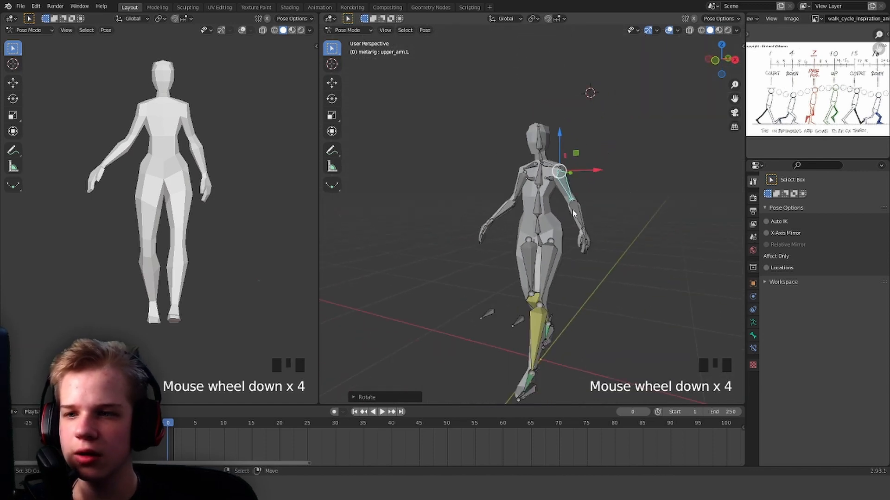
pyautogui.rightClick(575, 214)
pyautogui.scroll(3, 619, 254)
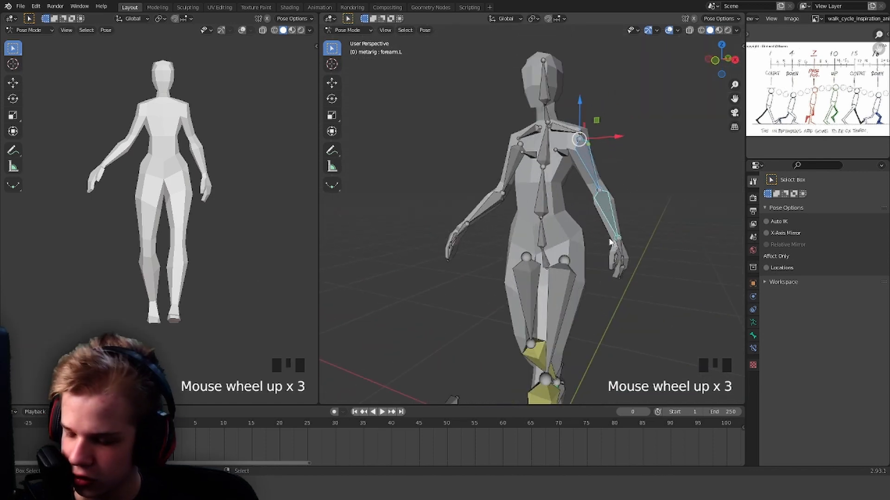
pyautogui.hotkey('ctrl', 'shift', 'v')
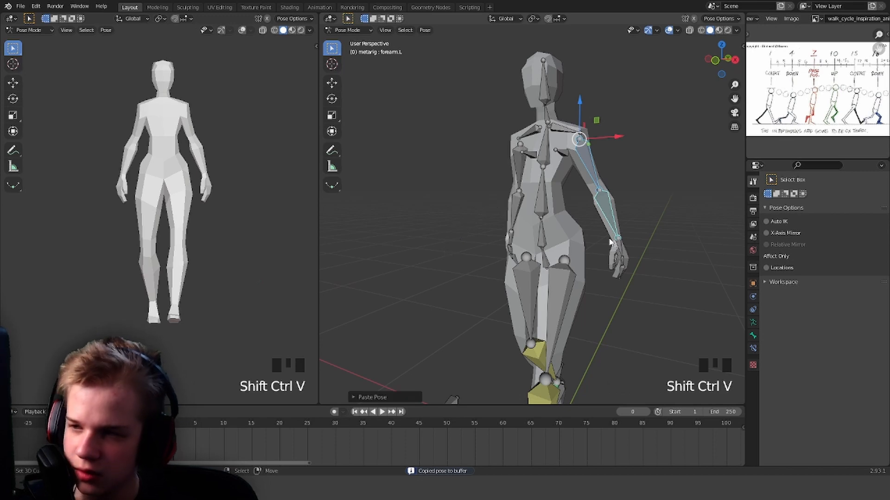
# Step: Swing upper_arm.R forward, opposite the left arm, in the right side view
pyautogui.moveTo(610, 242); pyautogui.dragTo(508, 237, button='middle')
pyautogui.press('`')
pyautogui.rightClick(497, 160)
pyautogui.press('`')
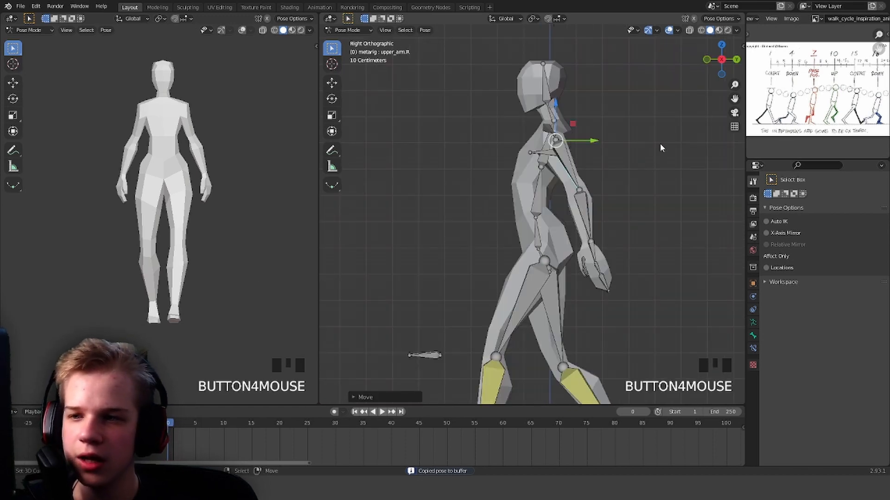
pyautogui.press('r')
pyautogui.click(608, 196)
# Step: Rotate upper_arm.R by about -4° in front view and turn forearm.R inward toward the body
pyautogui.press('`')
pyautogui.press('r')
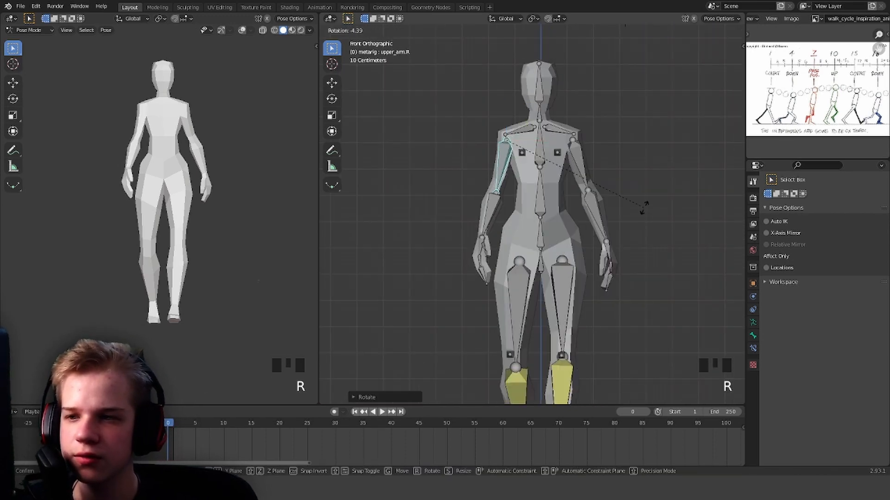
pyautogui.click(494, 214)
pyautogui.rightClick(494, 215)
pyautogui.press('r')
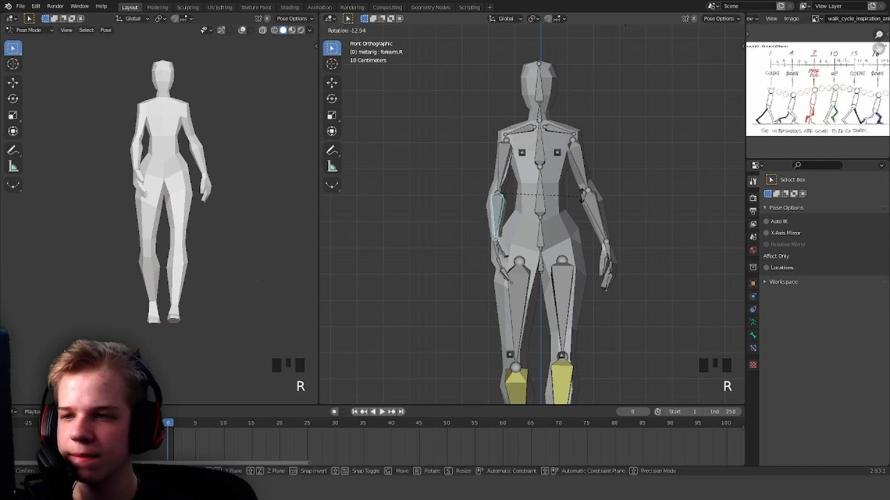
pyautogui.click(582, 206)
# Step: Rotate forearm.L inward by about 20° in the front view
pyautogui.rightClick(595, 209)
pyautogui.press('r')
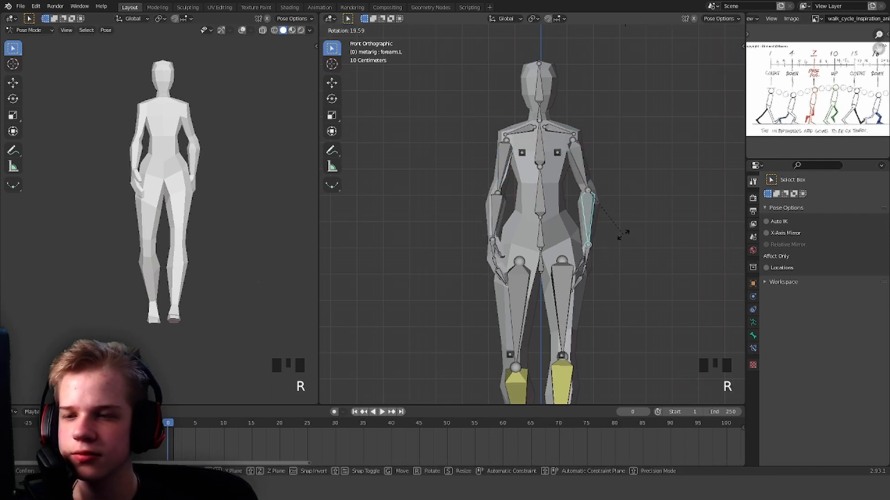
pyautogui.click(626, 230)
# Step: Twist the chest bone spine.003 by about -6° in the top view
pyautogui.moveTo(626, 230); pyautogui.dragTo(548, 234, button='middle')
pyautogui.hotkey('alt', 'a')
pyautogui.press('KP_3')
pyautogui.scroll(7, 201, 110)
pyautogui.keyDown('shift'); pyautogui.moveTo(570, 183); pyautogui.dragTo(572, 255, button='middle'); pyautogui.keyUp('shift')
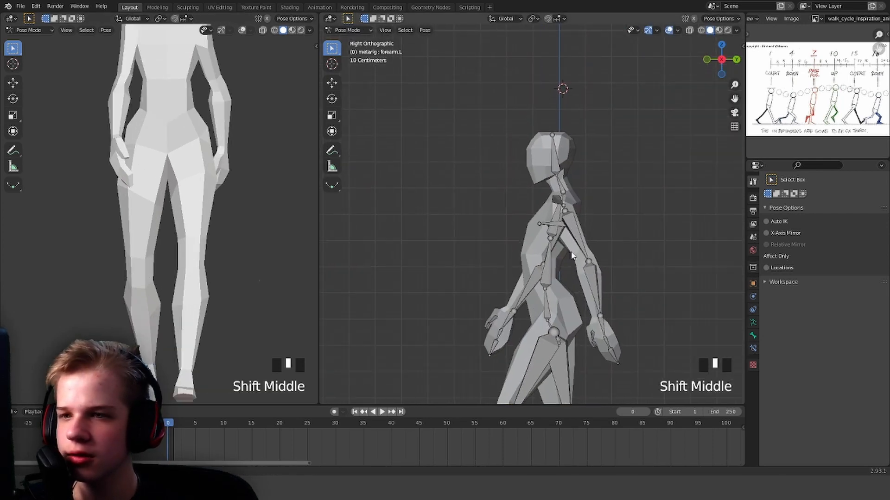
pyautogui.press('KP_1')
pyautogui.keyDown('shift'); pyautogui.moveTo(495, 169); pyautogui.dragTo(575, 212, button='middle'); pyautogui.keyUp('shift')
pyautogui.scroll(3, 575, 213)
pyautogui.rightClick(538, 195)
pyautogui.press('KP_7')
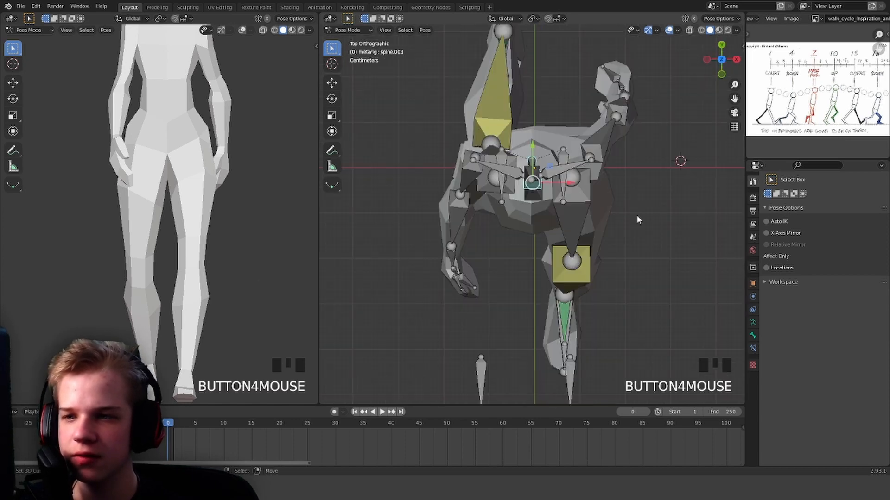
pyautogui.press('r')
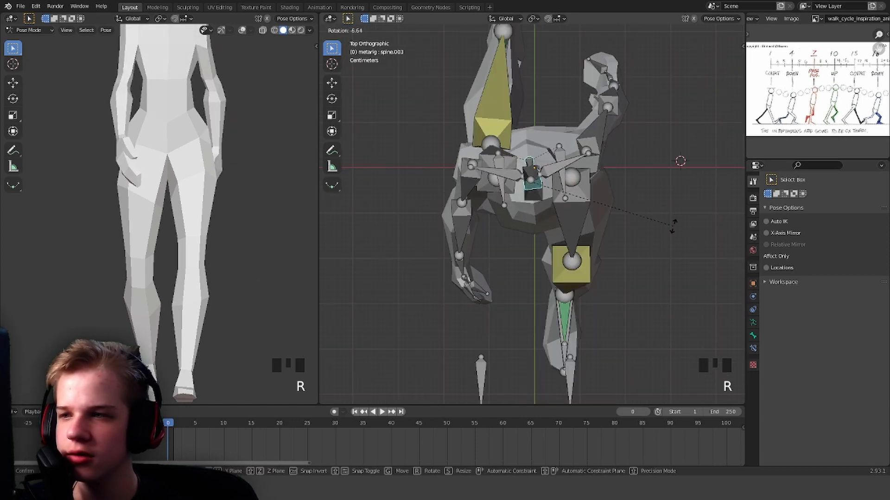
pyautogui.click(661, 222)
# Step: Rotate the left shoulder bone (shoulder.L) slightly in the top view
pyautogui.keyDown('shift'); pyautogui.moveTo(563, 170); pyautogui.dragTo(560, 210, button='middle'); pyautogui.keyUp('shift')
pyautogui.rightClick(571, 201)
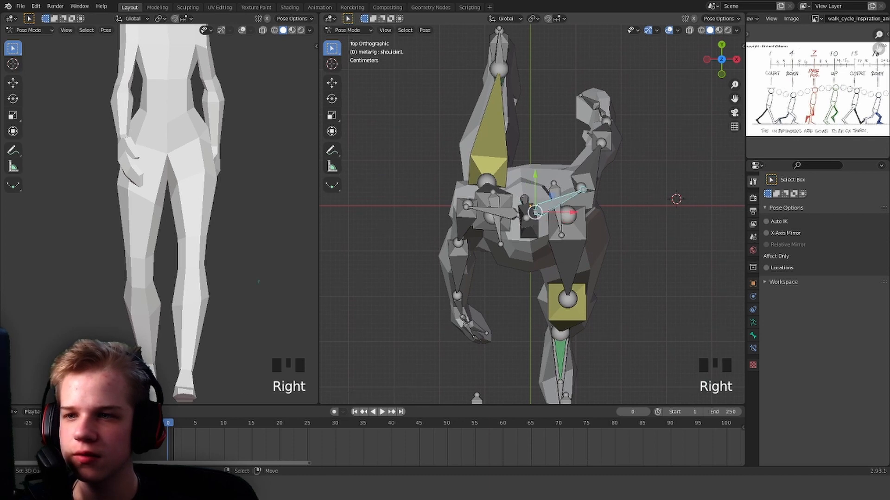
pyautogui.press('r')
pyautogui.click(655, 194)
# Step: Counter-rotate the head bone spine.006 by about 7° in the top view
pyautogui.moveTo(537, 232); pyautogui.dragTo(533, 196, button='middle')
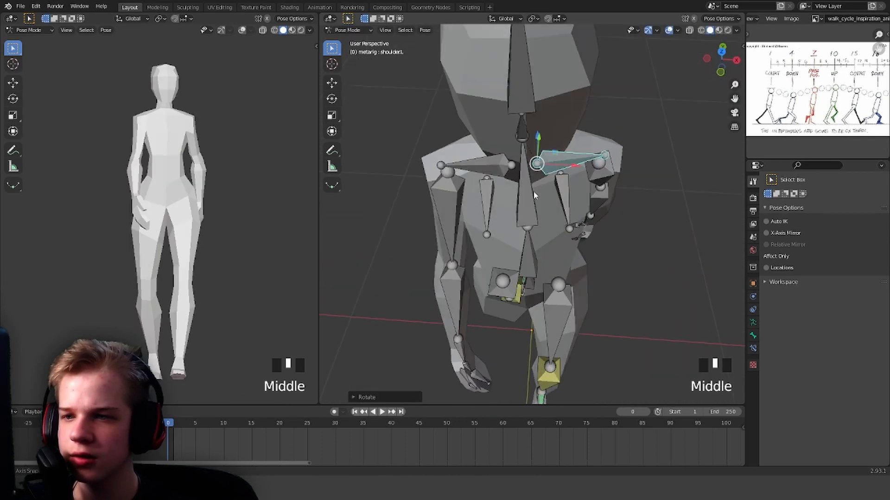
pyautogui.scroll(-2, 534, 196)
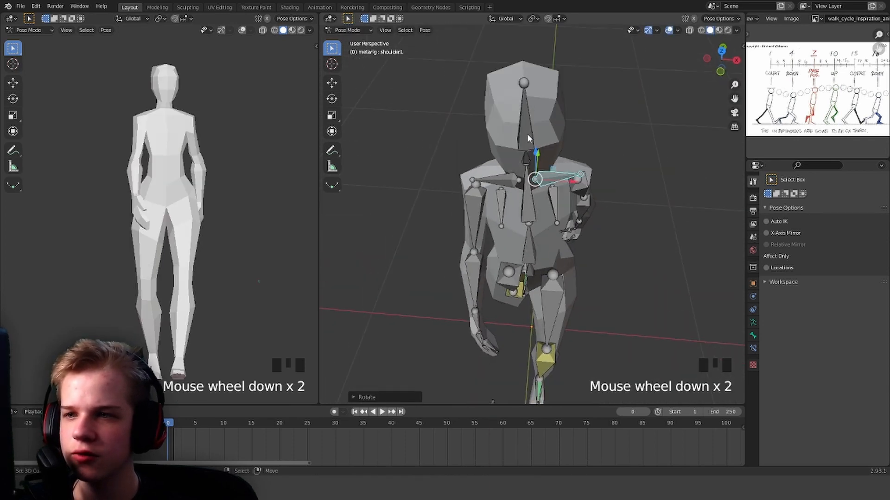
pyautogui.press('r')
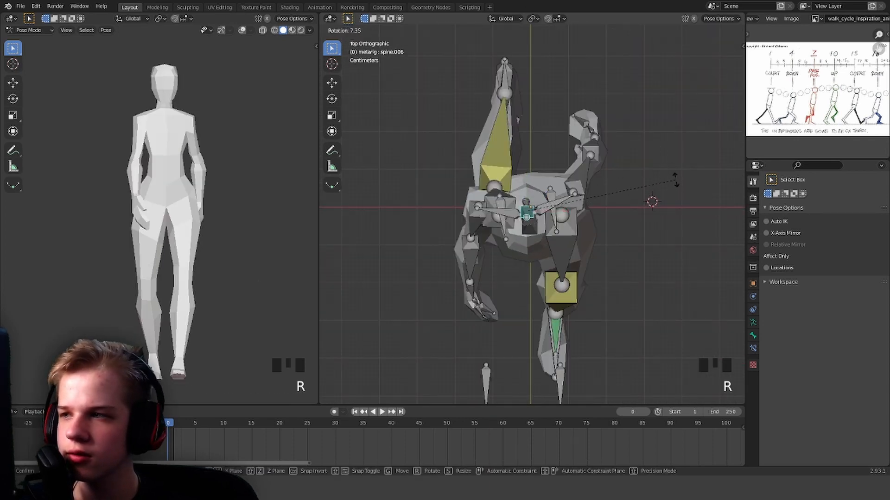
pyautogui.click(652, 202)
# Step: Select every bone of the rig and insert a Location keyframe on frame 1
pyautogui.scroll(-3, 651, 207)
pyautogui.scroll(-2, 262, 246)
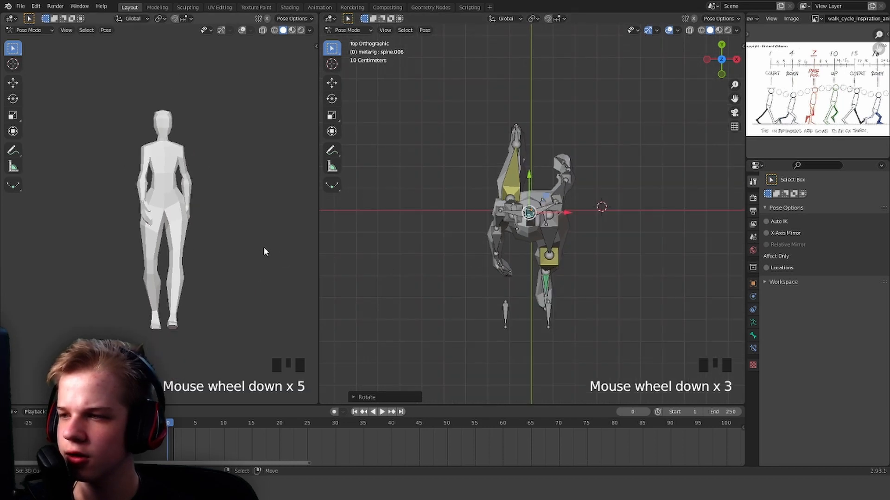
pyautogui.press('a')
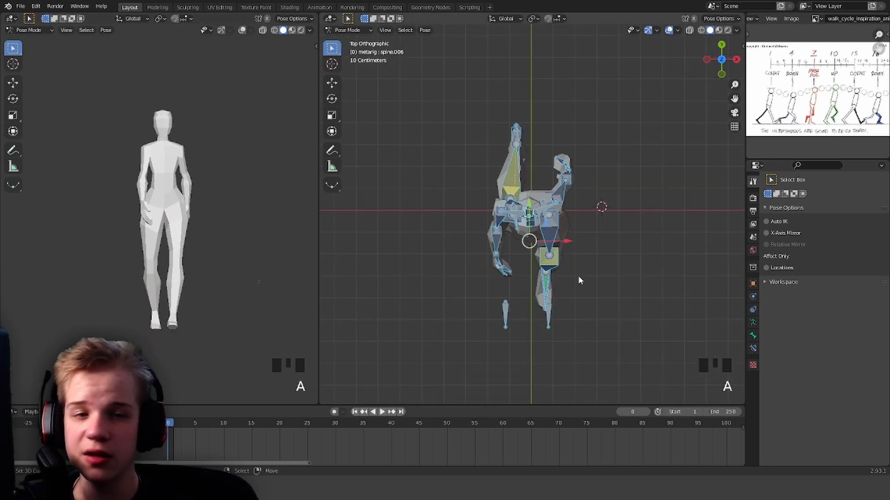
pyautogui.click(175, 436)
pyautogui.press('i')
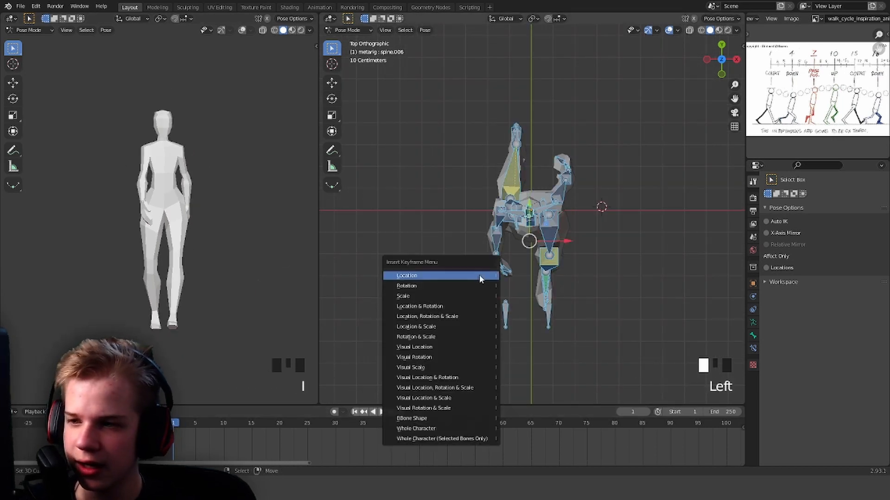
pyautogui.click(432, 277)
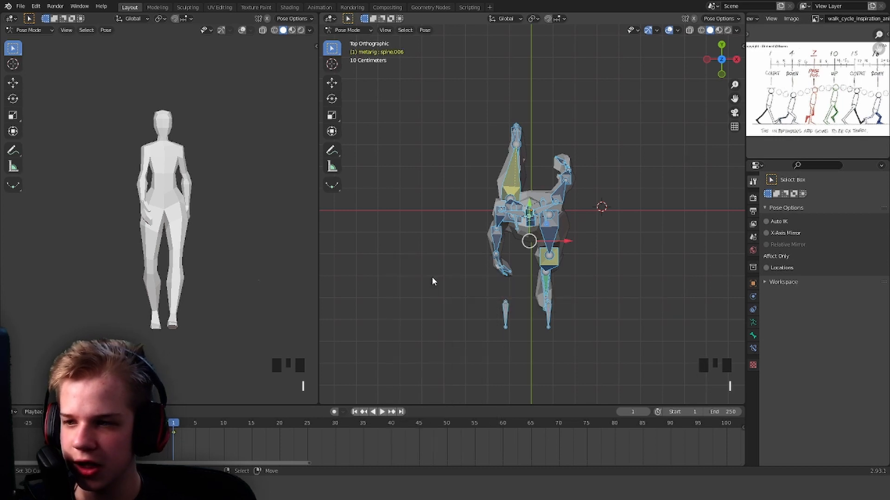
# Step: Set the active keying set to Location & Rotation and keyframe all bones with it on frame 1
pyautogui.press('i')
pyautogui.click(399, 317)
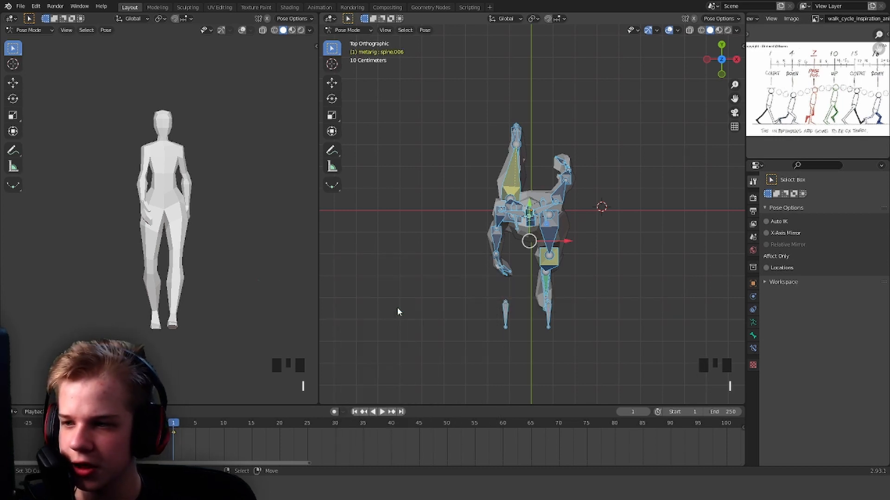
pyautogui.click(95, 412)
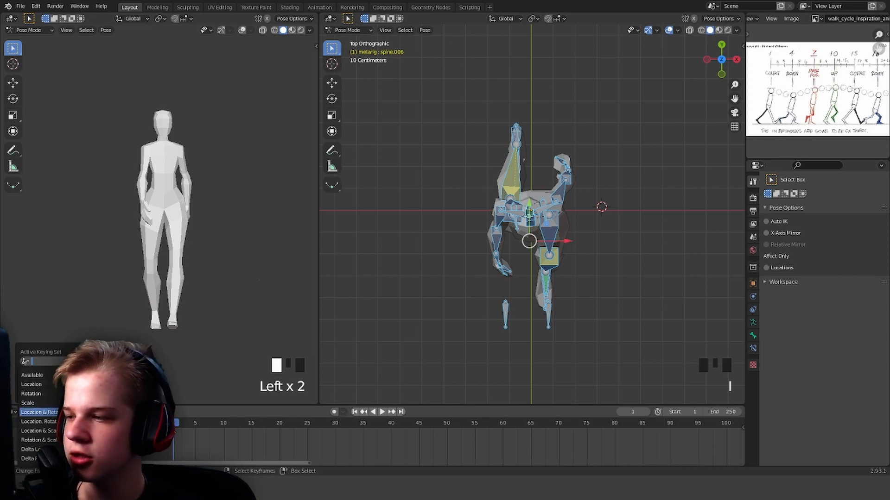
pyautogui.press('i')
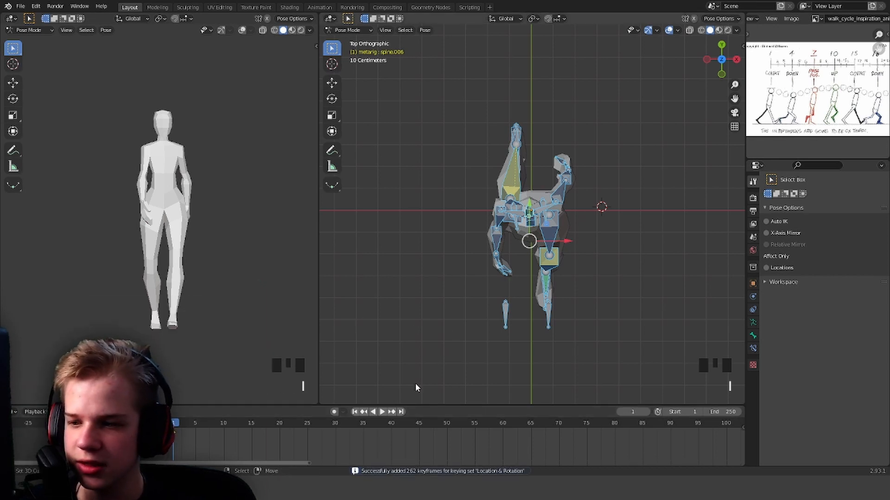
# Step: Change the timeline area into a Dope Sheet and make it taller
pyautogui.click(12, 411)
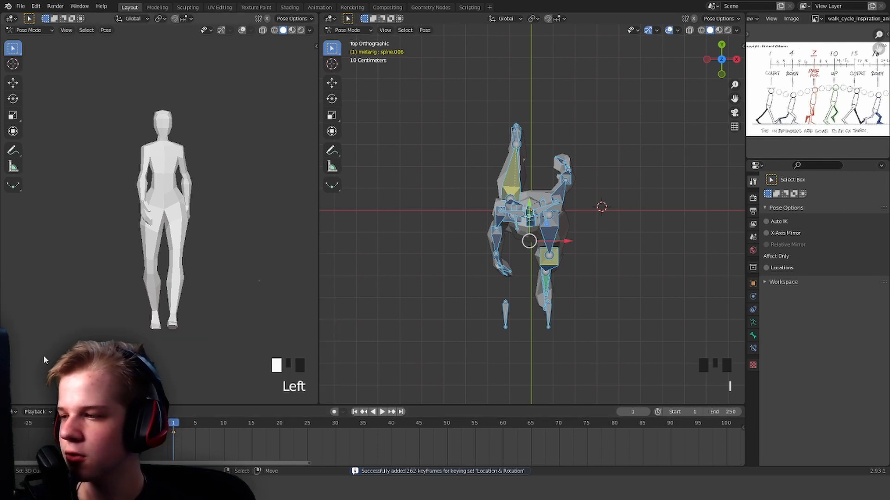
pyautogui.click(13, 412)
pyautogui.click(130, 321)
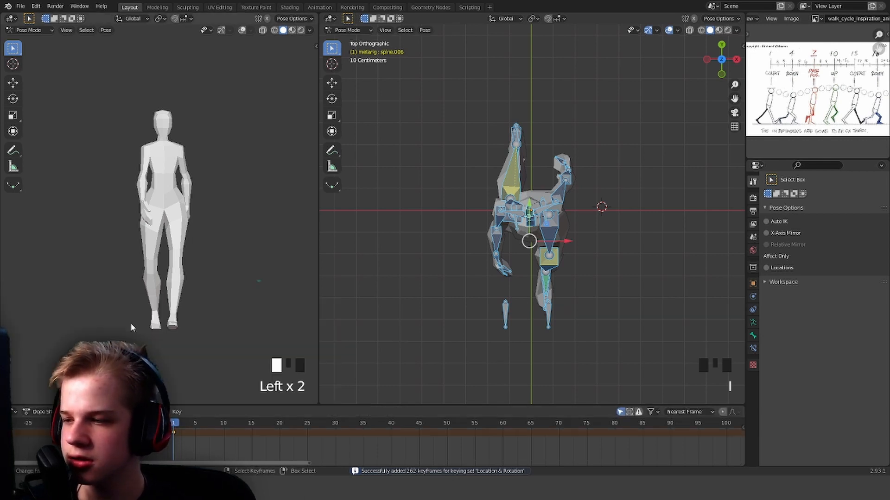
pyautogui.moveTo(233, 405); pyautogui.dragTo(233, 363)
# Step: Select all bones in the front view and set the current frame to 4 for the next pose
pyautogui.moveTo(520, 241); pyautogui.dragTo(583, 208, button='middle')
pyautogui.scroll(-2, 585, 152)
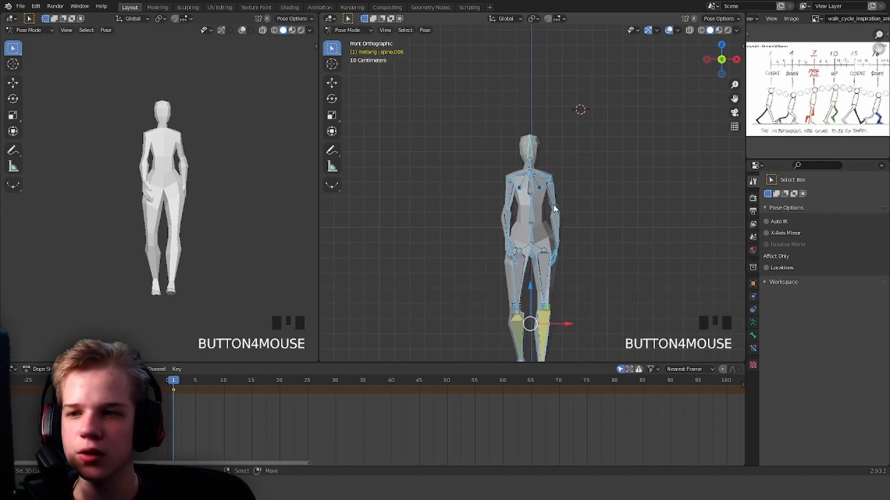
pyautogui.scroll(4, 582, 208)
pyautogui.scroll(-3, 560, 237)
pyautogui.scroll(4, 562, 227)
pyautogui.scroll(-3, 563, 219)
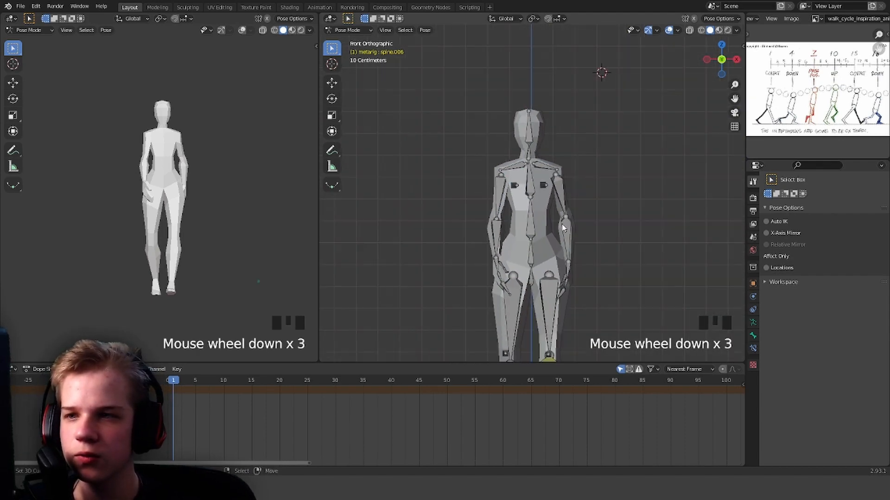
pyautogui.press('a')
pyautogui.keyDown('shift'); pyautogui.moveTo(573, 268); pyautogui.dragTo(564, 272, button='middle'); pyautogui.keyUp('shift')
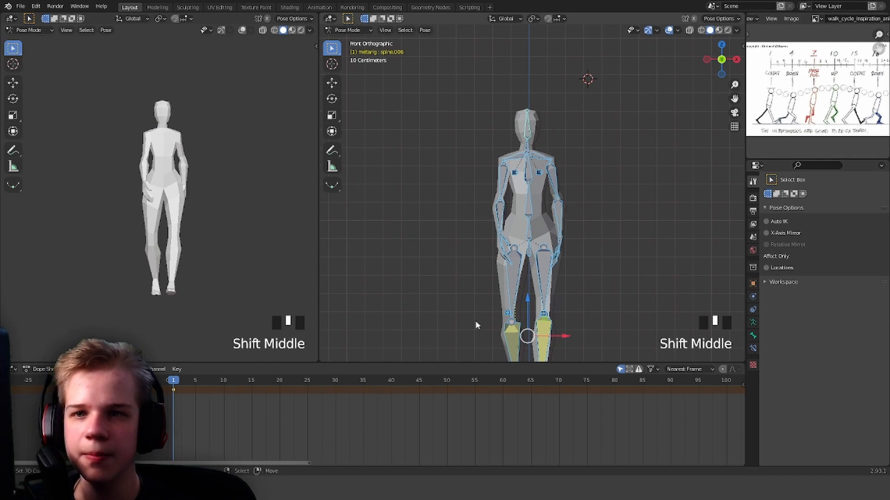
pyautogui.moveTo(192, 409); pyautogui.dragTo(188, 405)
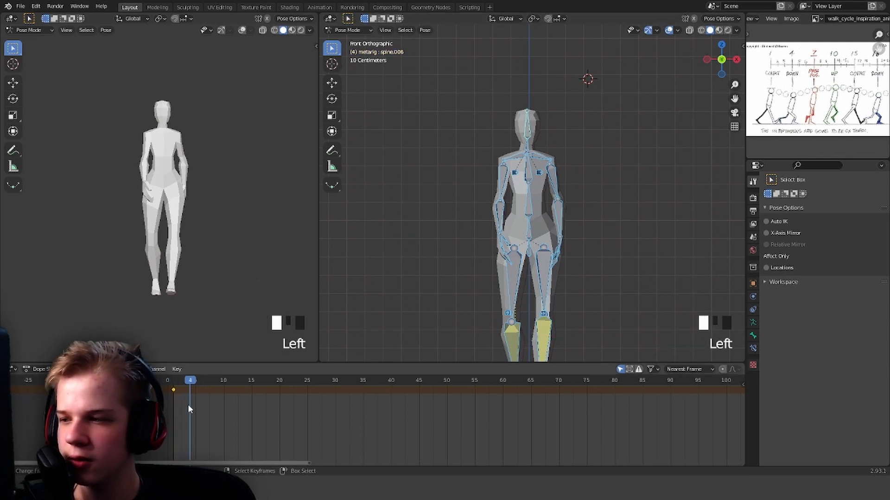
# Step: Lower the hips by moving the base spine bone down in the side view on frame 4
pyautogui.scroll(4, 571, 160)
pyautogui.keyDown('shift'); pyautogui.moveTo(598, 172); pyautogui.dragTo(620, 180, button='middle'); pyautogui.keyUp('shift')
pyautogui.scroll(-3, 609, 174)
pyautogui.scroll(4, 593, 209)
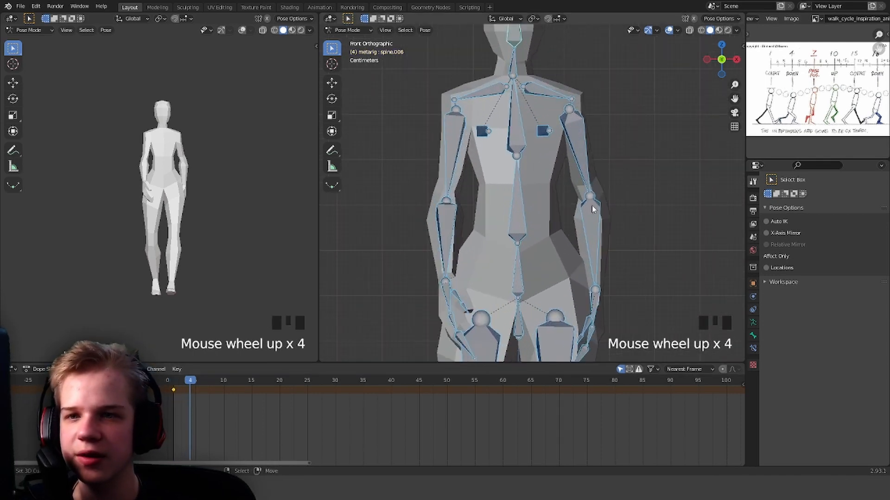
pyautogui.hotkey('alt', 'a')
pyautogui.scroll(-6, 595, 200)
pyautogui.scroll(5, 506, 195)
pyautogui.press('KP_3')
pyautogui.scroll(-5, 613, 199)
pyautogui.keyDown('shift'); pyautogui.moveTo(602, 202); pyautogui.dragTo(600, 181, button='middle'); pyautogui.keyUp('shift')
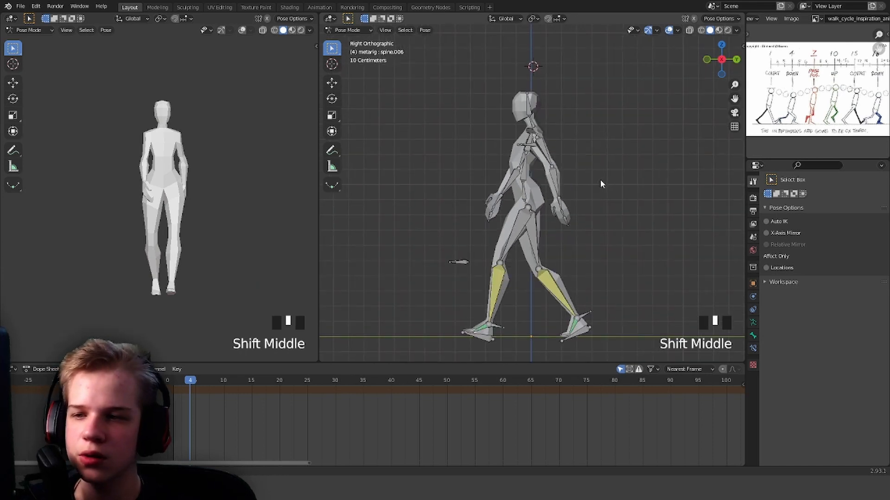
pyautogui.scroll(4, 492, 158)
pyautogui.press('g')
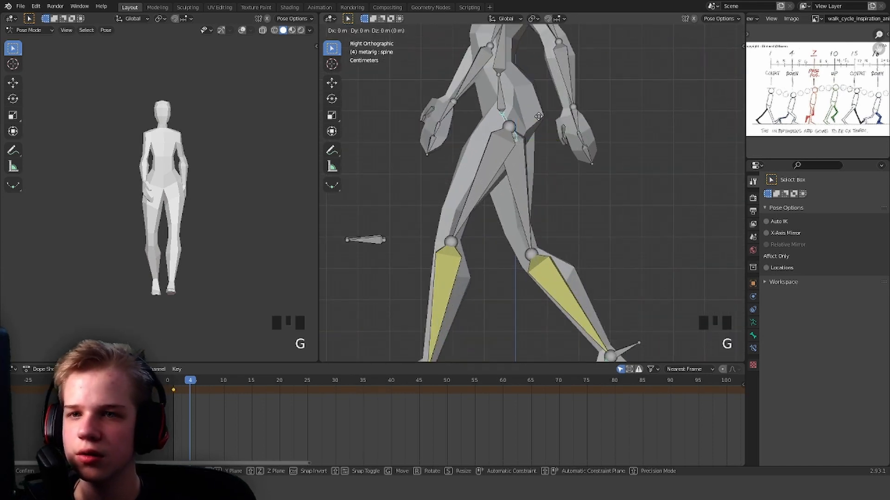
pyautogui.click(543, 132)
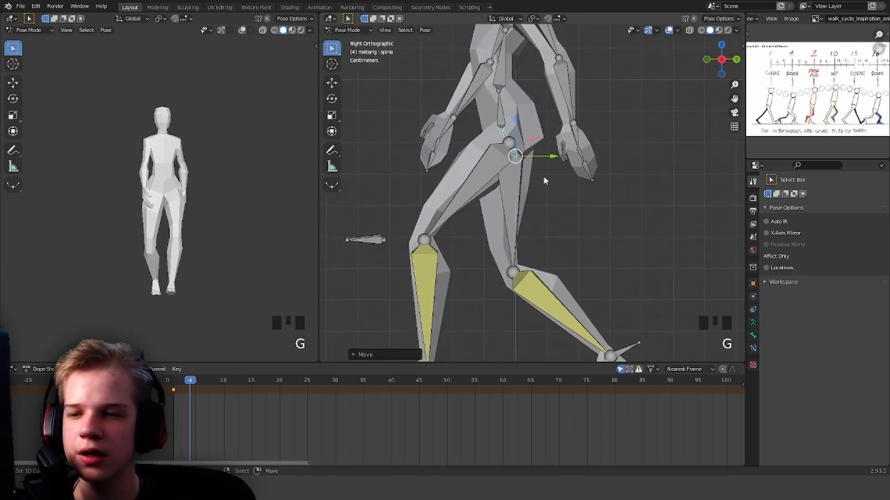
# Step: Clear the rotation of the left foot's IK bone and show the model in wireframe around it
pyautogui.moveTo(544, 180); pyautogui.dragTo(551, 93, button='middle')
pyautogui.scroll(-3, 552, 139)
pyautogui.press('KP_3')
pyautogui.keyDown('shift'); pyautogui.moveTo(562, 253); pyautogui.dragTo(586, 150, button='middle'); pyautogui.keyUp('shift')
pyautogui.scroll(3, 586, 149)
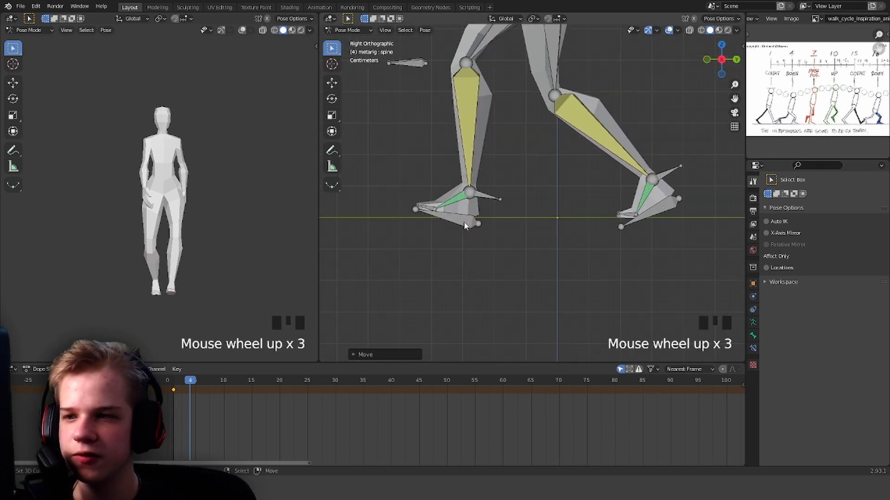
pyautogui.rightClick(512, 226)
pyautogui.press('z')
pyautogui.hotkey('alt', 'r')
pyautogui.keyDown('shift'); pyautogui.moveTo(467, 242); pyautogui.dragTo(617, 180, button='middle'); pyautogui.keyUp('shift')
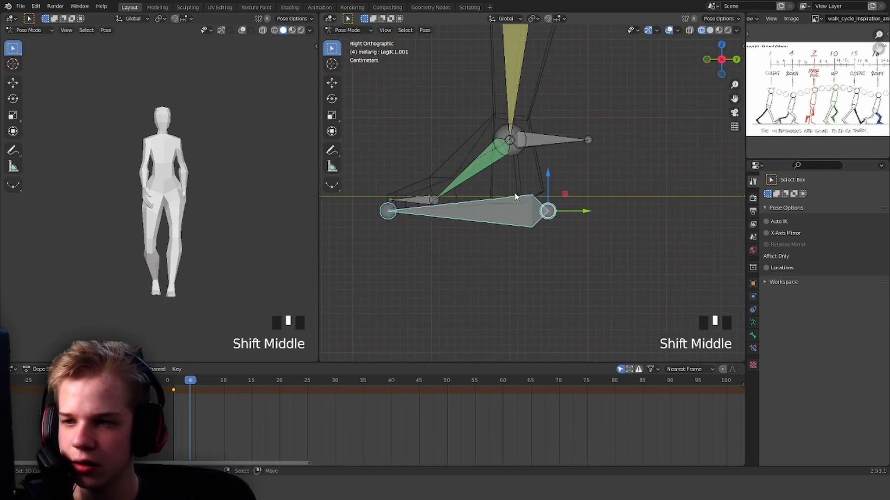
# Step: Raise and slightly rotate the left foot's IK bone so the foot rests flat on the ground line
pyautogui.moveTo(547, 183); pyautogui.dragTo(550, 163)
pyautogui.press('r')
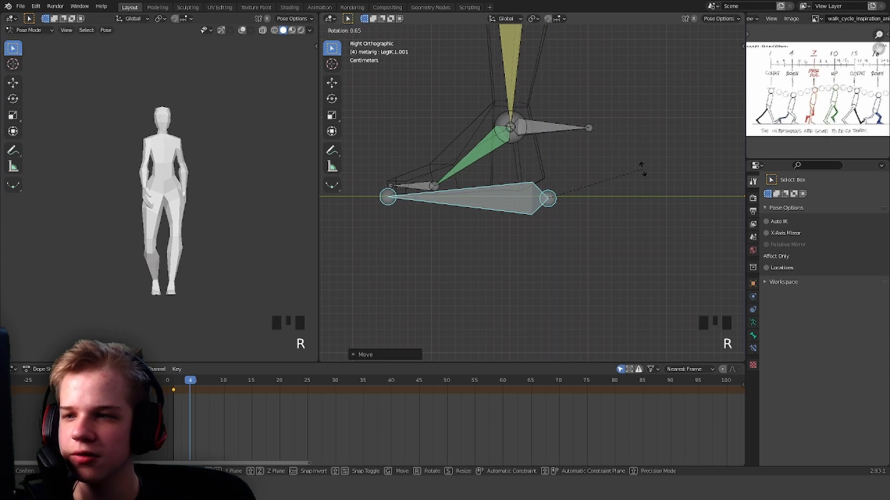
pyautogui.click(643, 170)
pyautogui.press('g')
pyautogui.click(644, 175)
pyautogui.press('r')
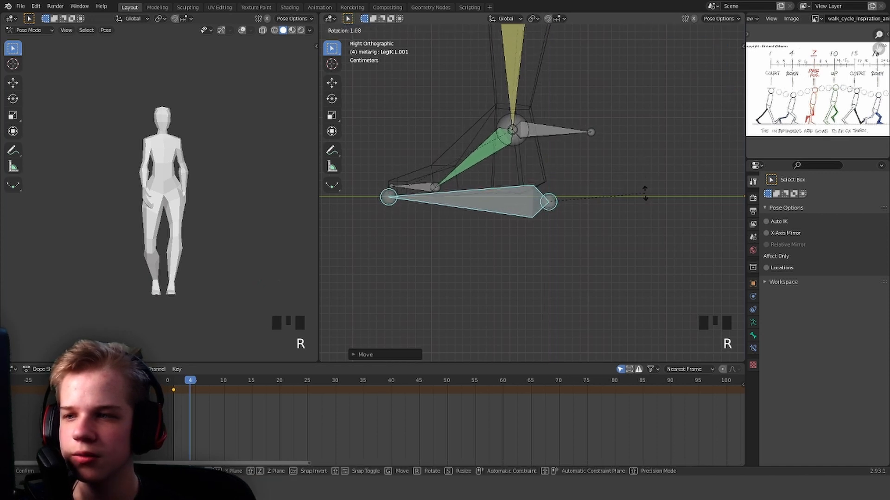
pyautogui.click(598, 197)
# Step: Clear the rotation of the left toe bone so the toes lie flat
pyautogui.scroll(-4, 643, 187)
pyautogui.click(473, 191)
pyautogui.hotkey('alt', 'r')
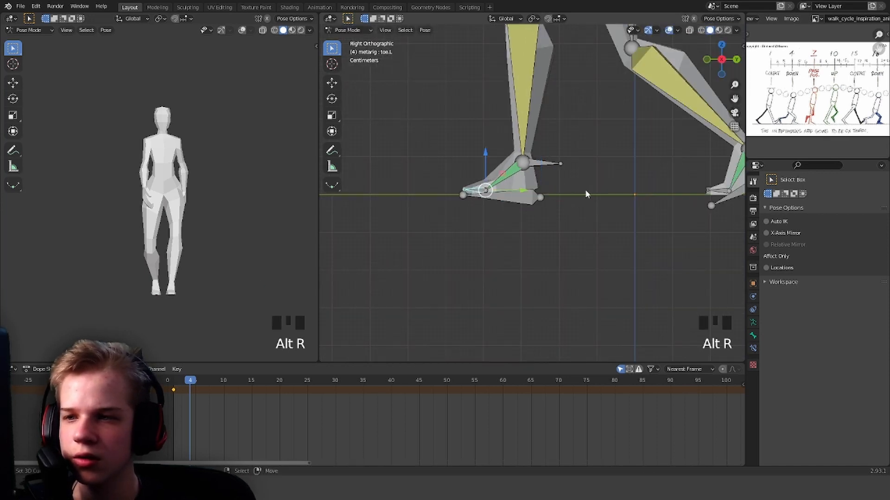
# Step: Rotate and move the right foot's IK bone so the rear foot stands with its heel raised
pyautogui.keyDown('shift'); pyautogui.moveTo(723, 189); pyautogui.dragTo(590, 201, button='middle'); pyautogui.keyUp('shift')
pyautogui.scroll(3, 589, 201)
pyautogui.press('z')
pyautogui.press('z')
pyautogui.press('z')
pyautogui.click(536, 194)
pyautogui.keyDown('shift'); pyautogui.moveTo(536, 194); pyautogui.dragTo(567, 229, button='middle'); pyautogui.keyUp('shift')
pyautogui.press('r')
pyautogui.click(615, 207)
pyautogui.press('g')
pyautogui.click(577, 151)
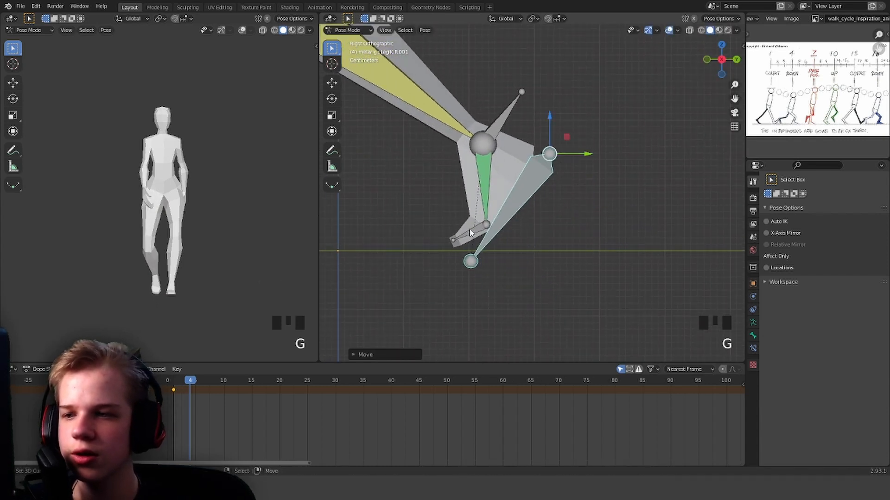
# Step: Clear the right toe bone's rotation and slightly rotate the right foot's IK bone so the toe tip meets the ground
pyautogui.click(473, 234)
pyautogui.hotkey('alt', 'r')
pyautogui.press('r')
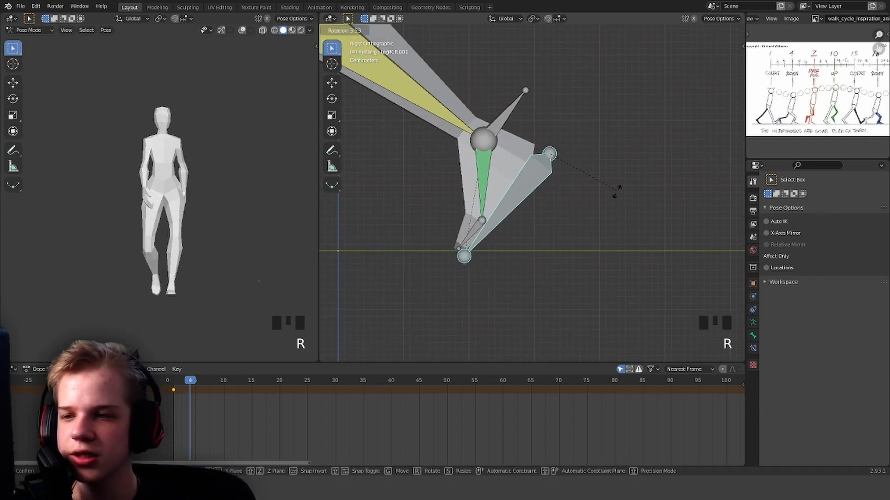
pyautogui.click(618, 192)
pyautogui.press('z')
pyautogui.press('z')
# Step: Shift the hips slightly backward with the base spine bone in the side view on frame 4
pyautogui.scroll(-5, 536, 167)
pyautogui.scroll(-1, 589, 213)
pyautogui.keyDown('shift'); pyautogui.moveTo(536, 165); pyautogui.dragTo(553, 254, button='middle'); pyautogui.keyUp('shift')
pyautogui.moveTo(563, 243); pyautogui.dragTo(609, 247)
pyautogui.rightClick(460, 98)
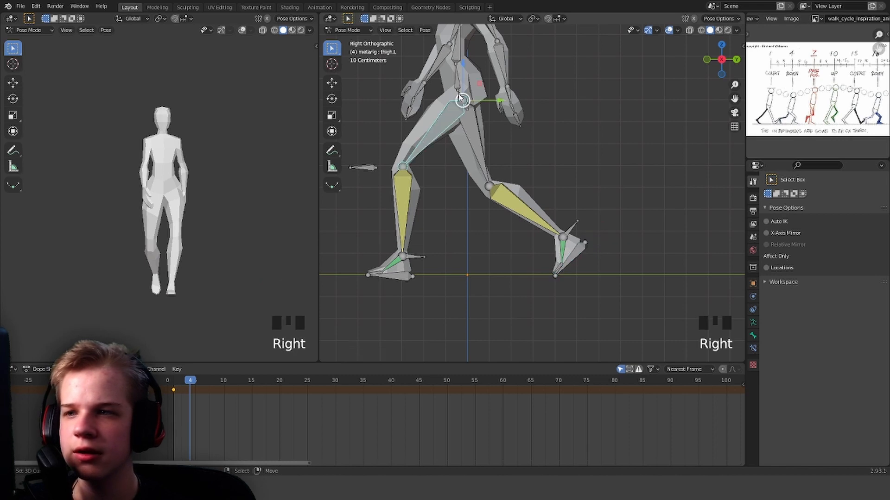
pyautogui.press('g')
pyautogui.click(470, 94)
# Step: Select all bones and insert a Location & Rotation keyframe for the down pose on frame 4
pyautogui.press('a')
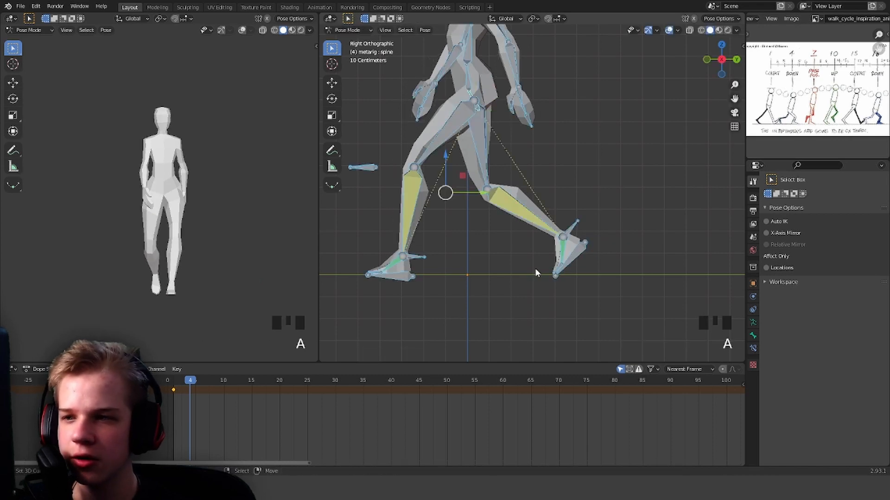
pyautogui.scroll(-4, 561, 194)
pyautogui.scroll(1, 560, 200)
pyautogui.scroll(2, 560, 200)
pyautogui.press('`')
pyautogui.click(471, 112)
pyautogui.keyDown('shift'); pyautogui.moveTo(539, 107); pyautogui.dragTo(536, 232, button='middle'); pyautogui.keyUp('shift')
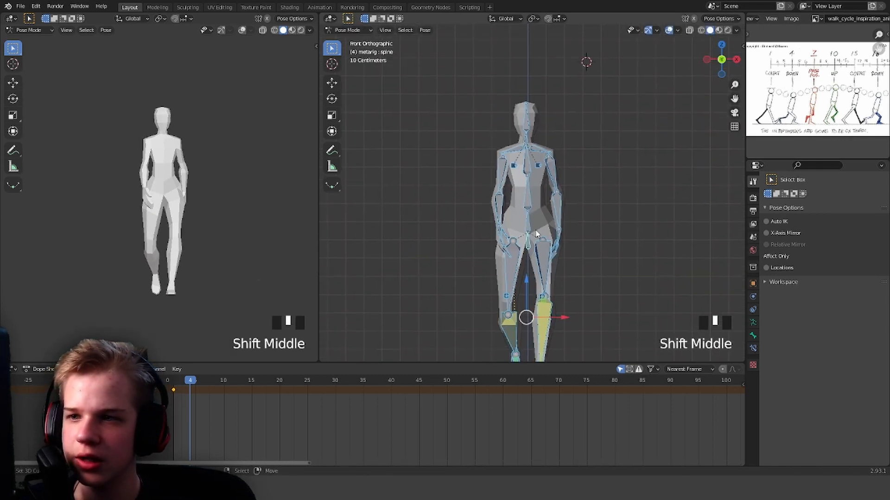
pyautogui.hotkey('alt', 'a')
pyautogui.rightClick(550, 172)
pyautogui.scroll(1, 559, 169)
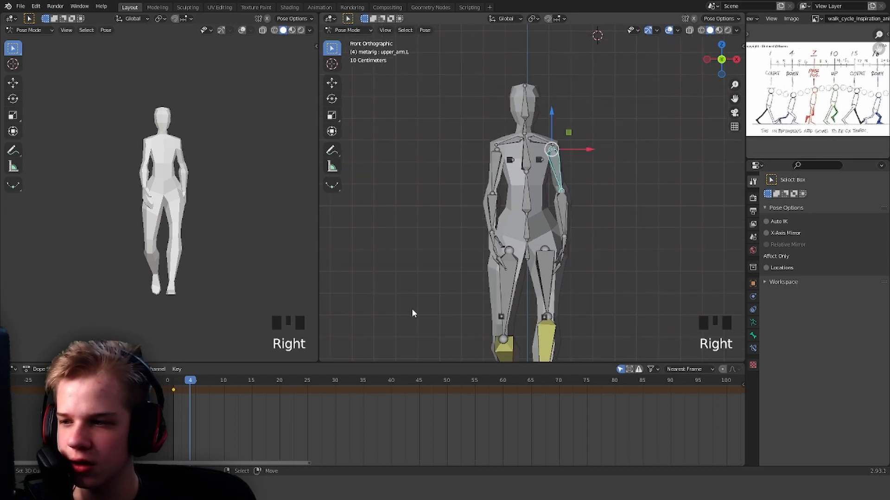
pyautogui.scroll(-1, 578, 229)
pyautogui.scroll(2, 615, 224)
pyautogui.press('KP_3')
pyautogui.scroll(2, 636, 198)
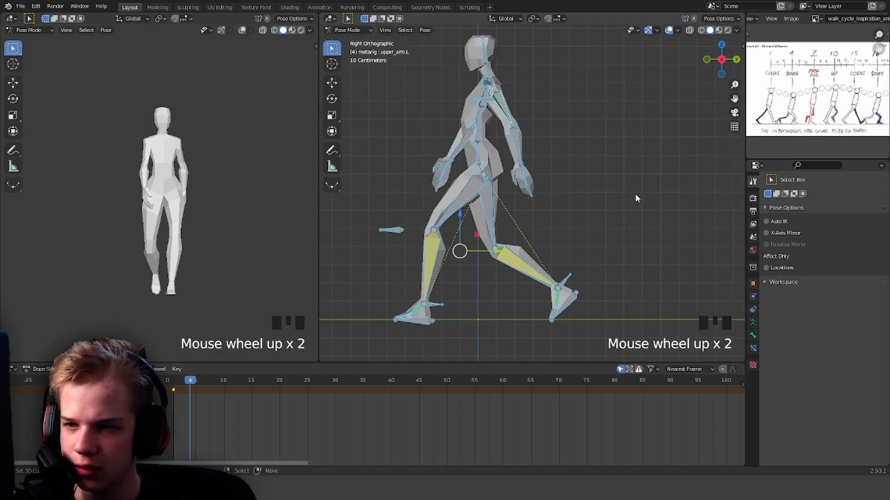
pyautogui.scroll(1, 601, 227)
pyautogui.press('i')
# Step: Hide the bones of both arms and the arm meshes to leave only the torso and legs
pyautogui.keyDown('shift'); pyautogui.moveTo(600, 226); pyautogui.dragTo(551, 241, button='middle'); pyautogui.keyUp('shift')
pyautogui.hotkey('alt', 'a')
pyautogui.rightClick(528, 195)
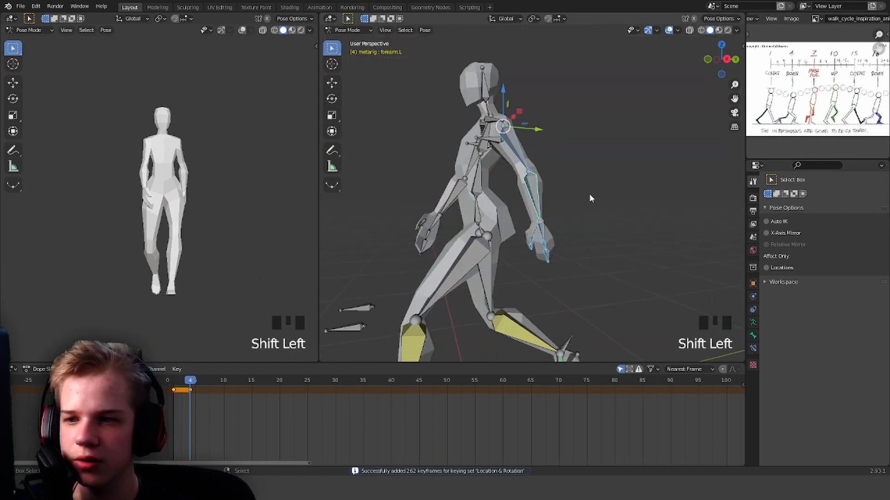
pyautogui.press('h')
pyautogui.moveTo(588, 199); pyautogui.dragTo(431, 279, button='middle')
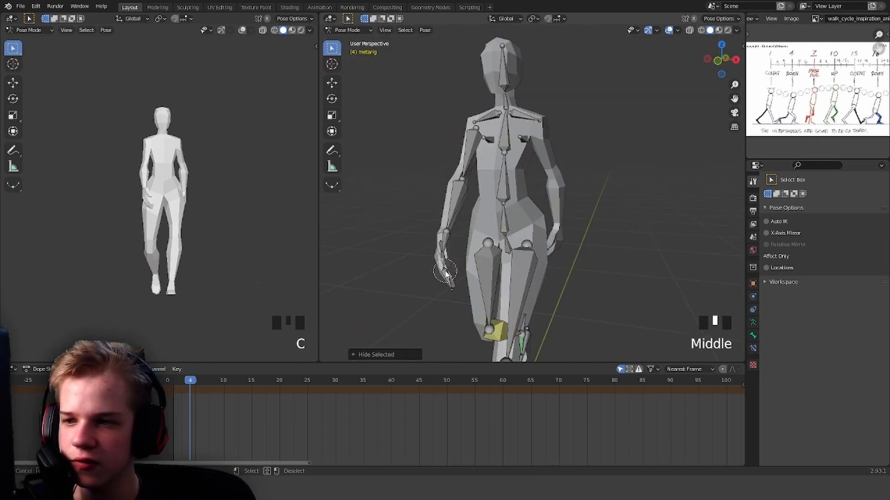
pyautogui.press('`')
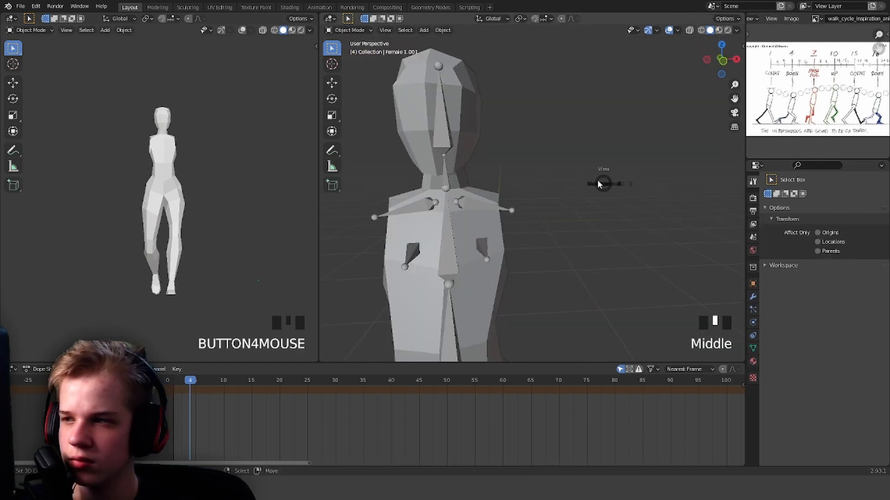
# Step: Select the rig in the front view and return it to Pose Mode
pyautogui.click(556, 162)
pyautogui.scroll(-4, 549, 190)
pyautogui.keyDown('shift'); pyautogui.moveTo(571, 210); pyautogui.dragTo(581, 182, button='middle'); pyautogui.keyUp('shift')
pyautogui.scroll(4, 579, 180)
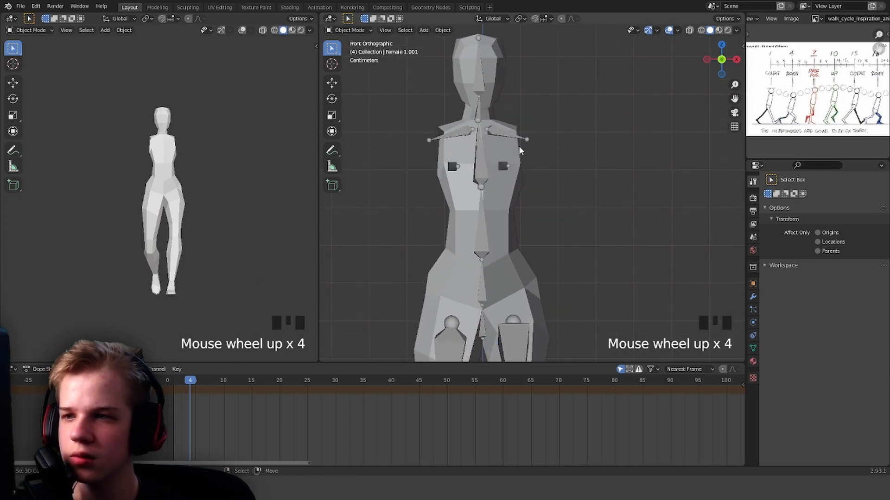
pyautogui.rightClick(519, 147)
pyautogui.hotkey('ctrl', 'Tab')
pyautogui.scroll(-4, 543, 205)
pyautogui.scroll(3, 542, 201)
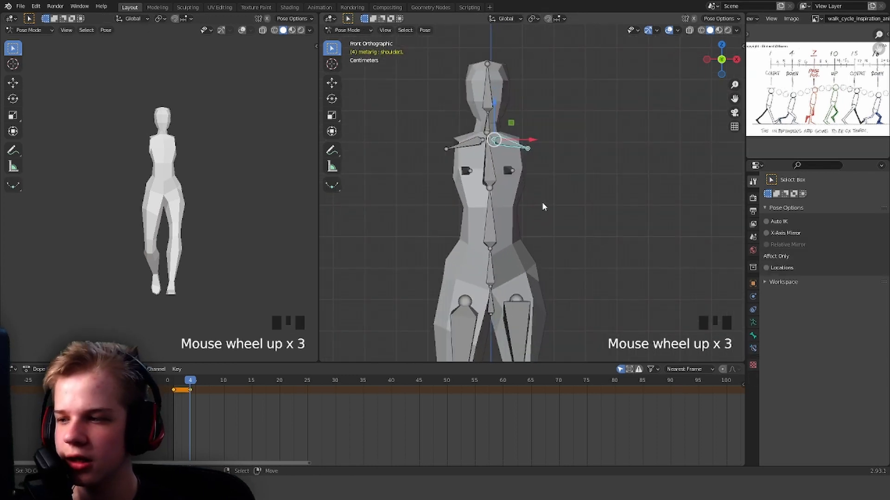
pyautogui.scroll(-3, 533, 209)
pyautogui.keyDown('shift'); pyautogui.moveTo(533, 208); pyautogui.dragTo(541, 170, button='middle'); pyautogui.keyUp('shift')
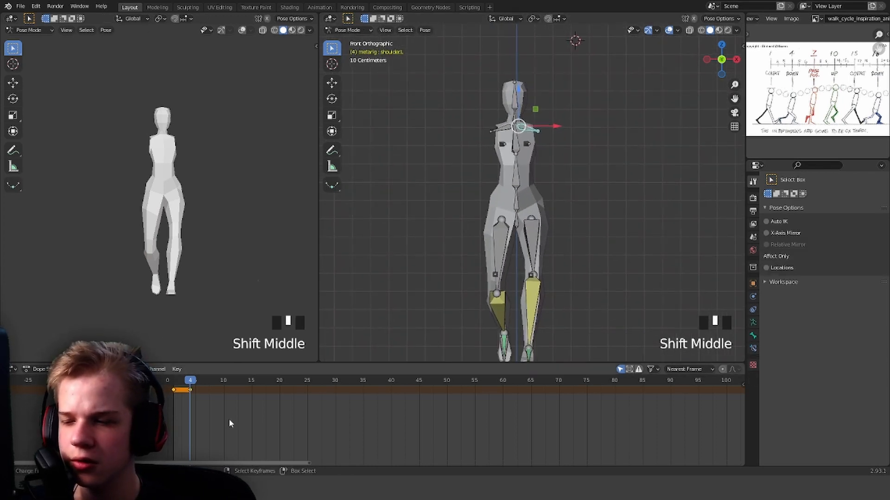
# Step: Turn the preview viewport toward a side angle and go back to frame 1 in the right view
pyautogui.moveTo(188, 401)
pyautogui.mouseDown()
pyautogui.moveTo(165, 402)
pyautogui.moveTo(189, 400)
pyautogui.mouseUp()
pyautogui.scroll(-3, 200, 278)
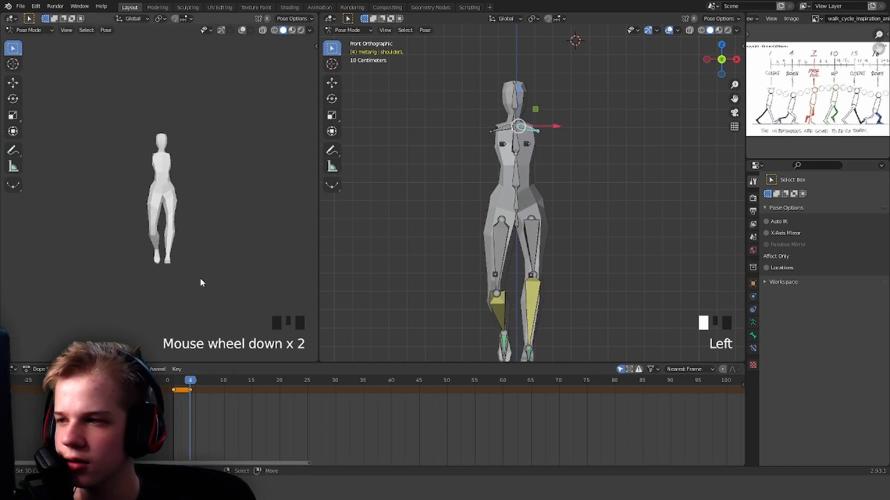
pyautogui.moveTo(200, 278); pyautogui.dragTo(136, 271, button='middle')
pyautogui.scroll(3, 136, 271)
pyautogui.click(173, 385)
pyautogui.press('KP_3')
pyautogui.scroll(6, 461, 237)
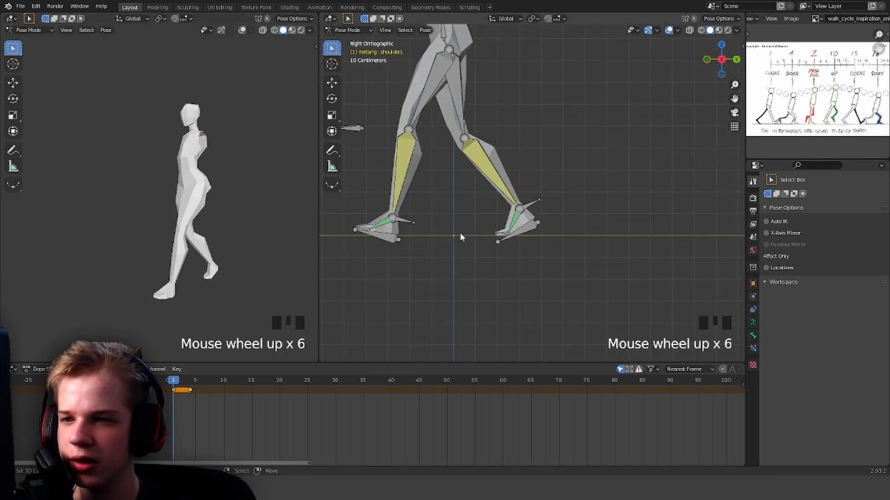
# Step: Move the left and right foot IK bones inward to shorten the stride of the contact pose
pyautogui.press('g')
pyautogui.click(398, 237)
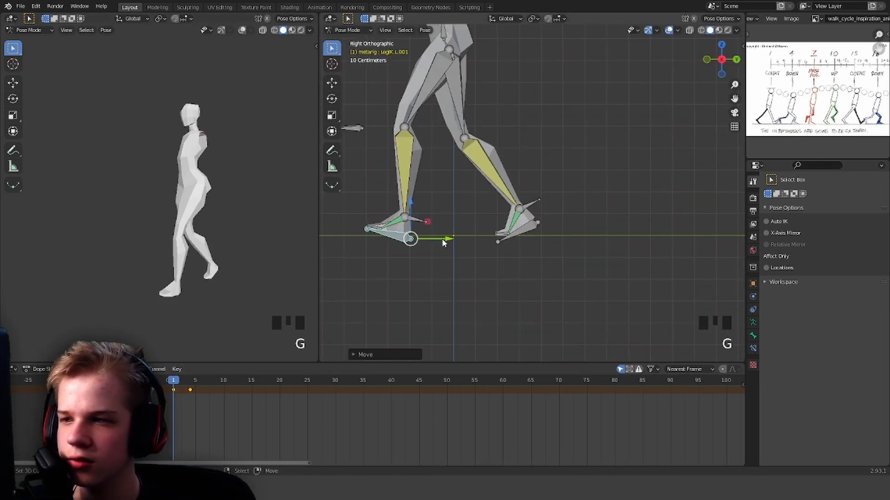
pyautogui.click(543, 232)
pyautogui.press('g')
pyautogui.click(533, 232)
# Step: Raise the hips slightly with the base spine bone on frame 1
pyautogui.keyDown('shift'); pyautogui.moveTo(459, 84); pyautogui.dragTo(470, 197, button='middle'); pyautogui.keyUp('shift')
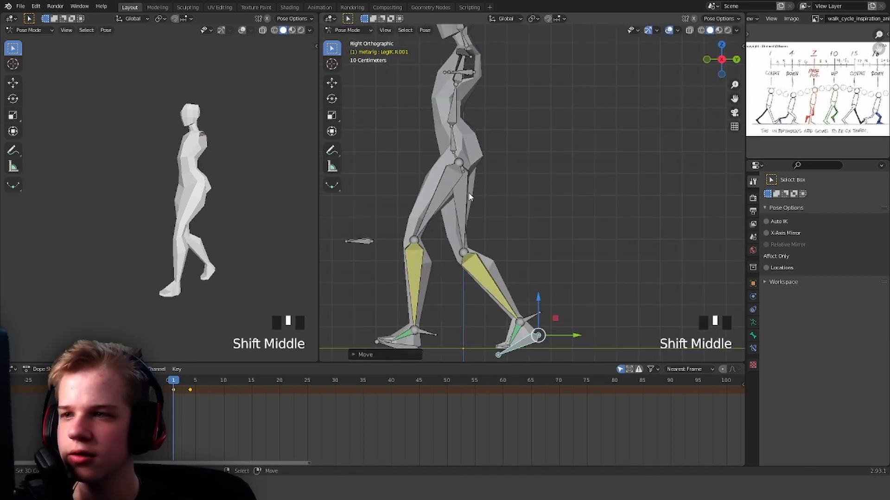
pyautogui.press('g')
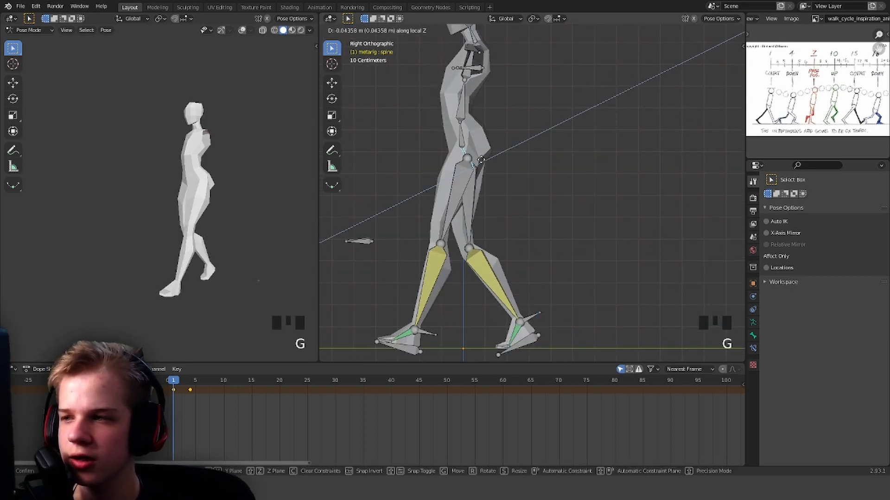
pyautogui.rightClick(483, 158)
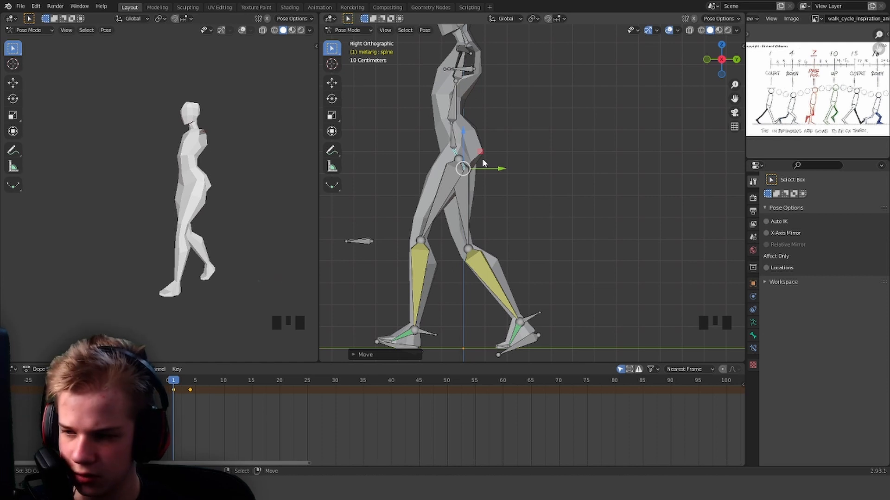
# Step: Keyframe all bones in the adjusted contact pose on frame 1
pyautogui.press('a')
pyautogui.scroll(-2, 475, 198)
pyautogui.hotkey('alt', 'a')
pyautogui.moveTo(475, 199); pyautogui.dragTo(565, 216, button='middle')
pyautogui.press('KP_1')
pyautogui.scroll(3, 557, 204)
pyautogui.moveTo(177, 396)
pyautogui.mouseDown()
pyautogui.moveTo(193, 396)
pyautogui.moveTo(167, 395)
pyautogui.moveTo(191, 395)
pyautogui.moveTo(174, 395)
pyautogui.mouseUp()
# Step: Copy the left foot IK bone's pose from frame 1 and paste it on frame 4
pyautogui.scroll(-2, 432, 302)
pyautogui.moveTo(361, 324); pyautogui.dragTo(463, 272, button='middle')
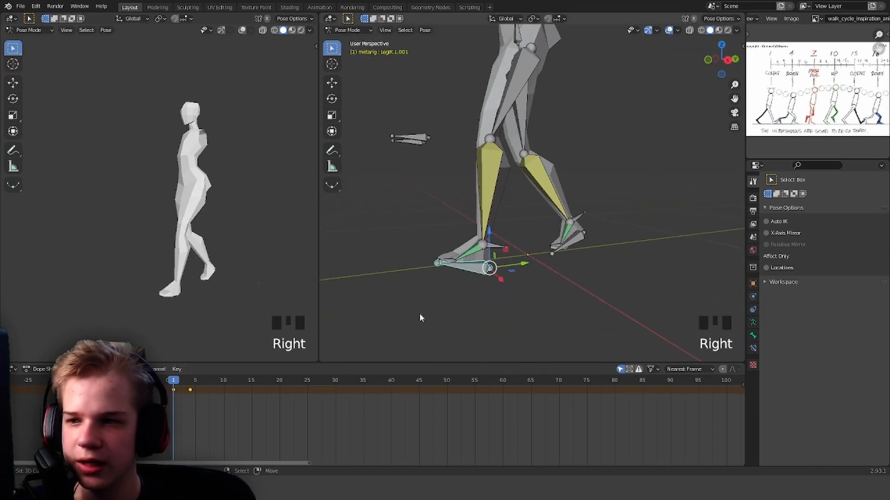
pyautogui.moveTo(419, 318); pyautogui.dragTo(531, 254, button='middle')
pyautogui.scroll(4, 378, 318)
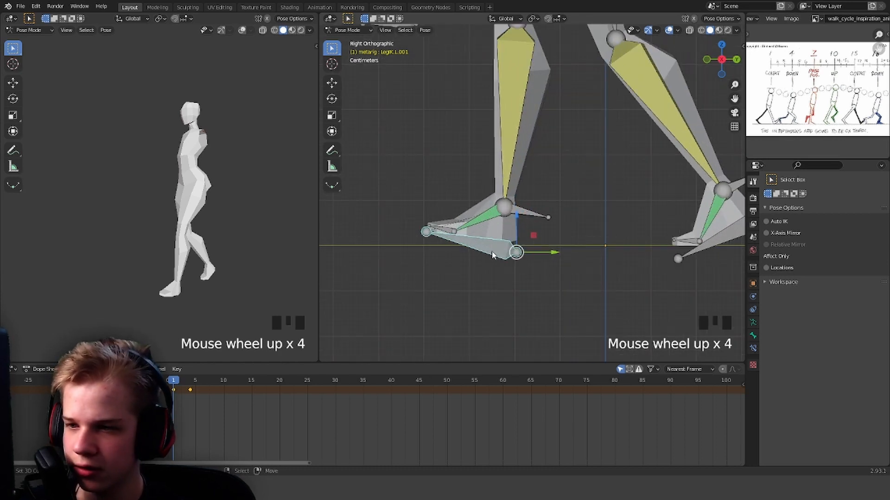
pyautogui.hotkey('ctrl', 'c')
pyautogui.click(190, 381)
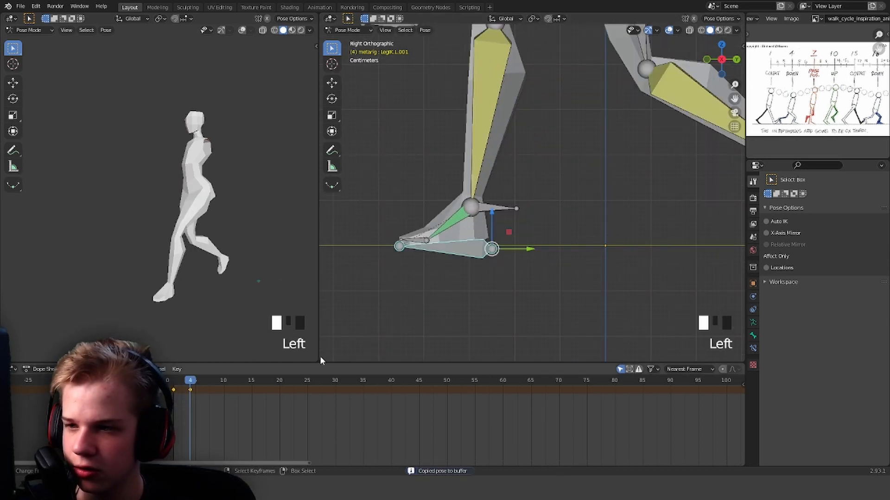
pyautogui.hotkey('ctrl', 'v')
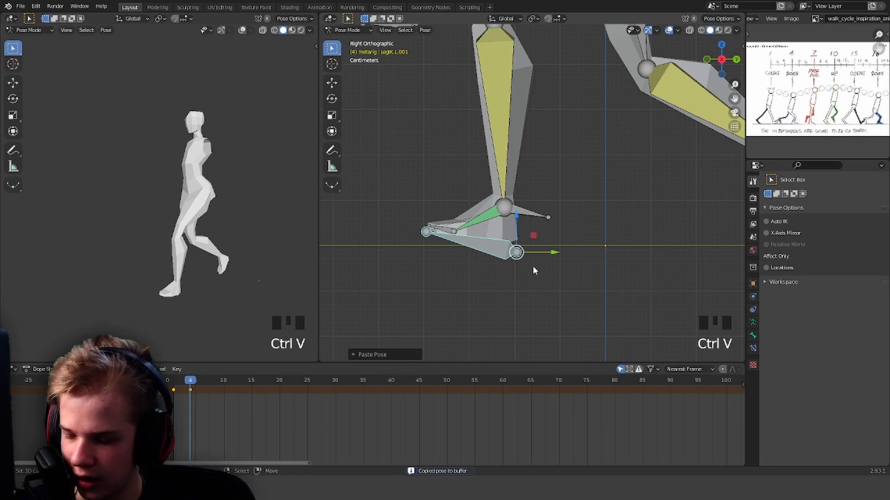
# Step: Clear the left foot IK bone's rotation on frame 4 and fine-tune its angle and height so the foot lies flat on the ground
pyautogui.hotkey('alt', 'r')
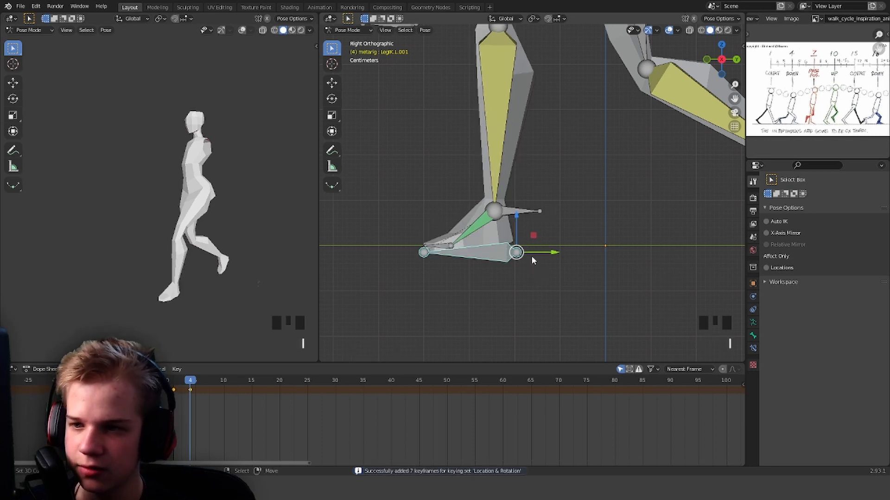
pyautogui.scroll(5, 531, 255)
pyautogui.keyDown('shift'); pyautogui.moveTo(604, 251); pyautogui.dragTo(678, 191, button='middle'); pyautogui.keyUp('shift')
pyautogui.press('r')
pyautogui.click(678, 200)
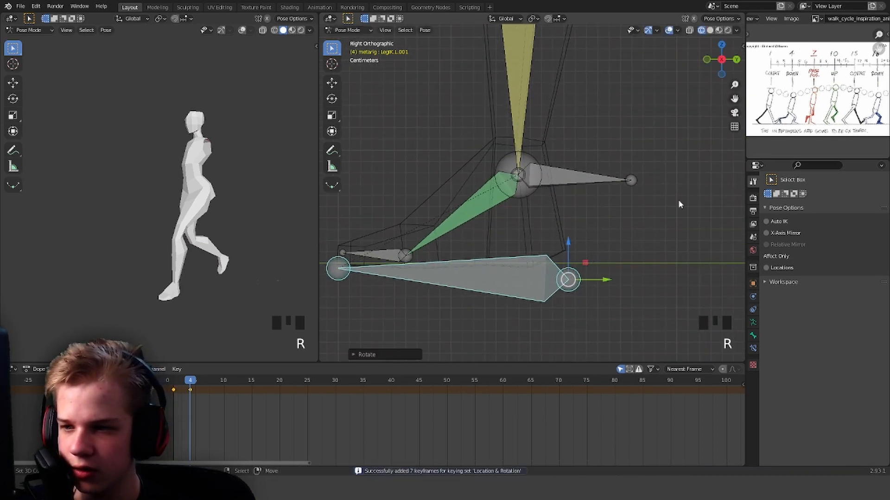
pyautogui.press('g')
pyautogui.click(663, 185)
pyautogui.hotkey('alt', 'z')
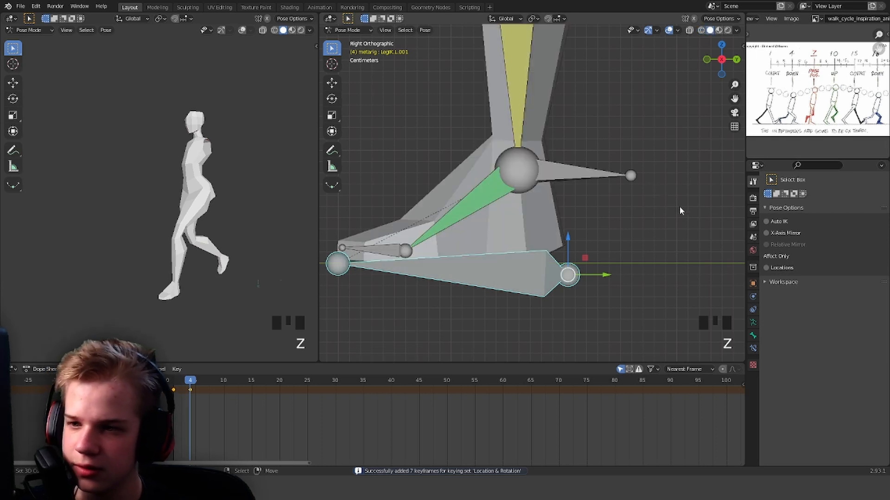
# Step: Check the leg motion between frames 1 and 4, then keyframe the pose with the right foot IK bone on frame 4
pyautogui.click(169, 396)
pyautogui.moveTo(169, 395)
pyautogui.mouseDown()
pyautogui.moveTo(203, 399)
pyautogui.moveTo(183, 399)
pyautogui.mouseUp()
pyautogui.scroll(-6, 686, 209)
pyautogui.keyDown('shift'); pyautogui.moveTo(685, 209); pyautogui.dragTo(549, 217, button='middle'); pyautogui.keyUp('shift')
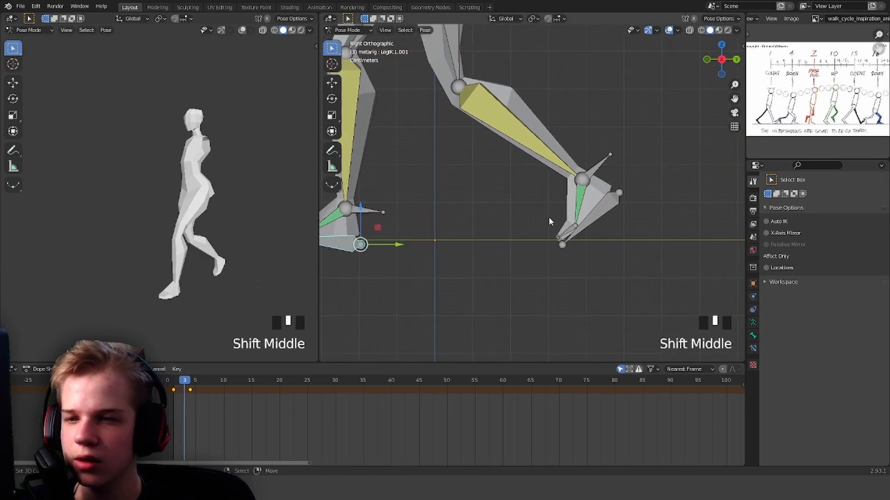
pyautogui.press('space')
pyautogui.click(183, 390)
pyautogui.press('space')
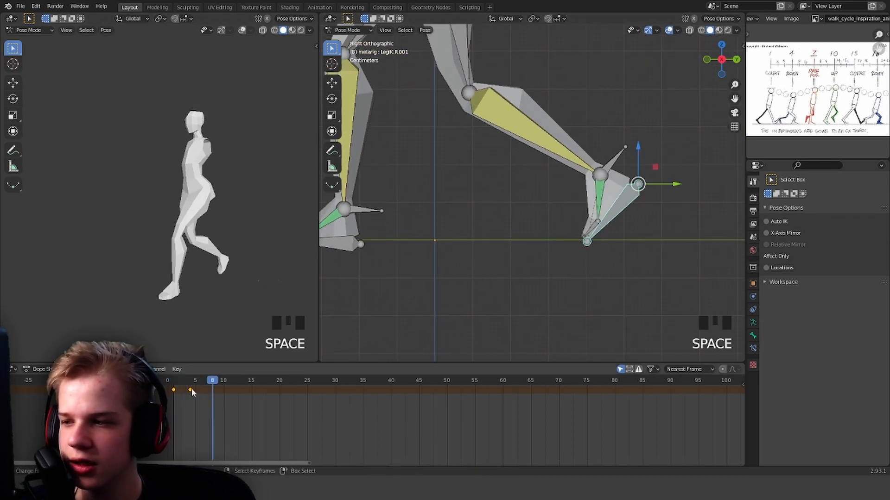
pyautogui.click(190, 388)
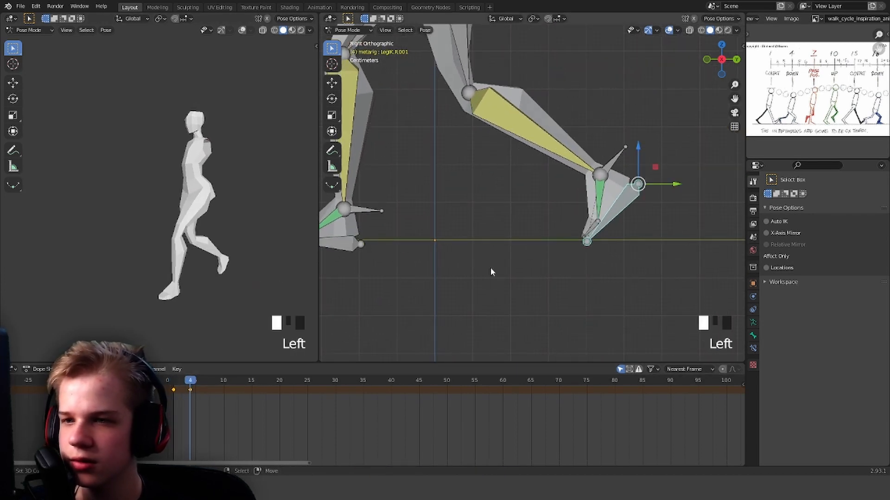
pyautogui.click(630, 202)
pyautogui.press('i')
# Step: Move the right foot IK bone farther back on frame 1 and keyframe the adjusted contact pose
pyautogui.click(171, 394)
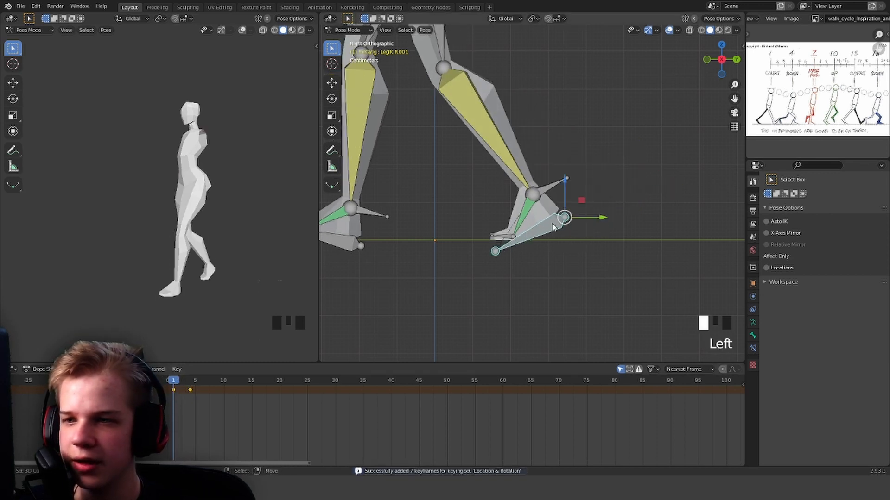
pyautogui.moveTo(596, 217); pyautogui.dragTo(612, 217)
pyautogui.press('i')
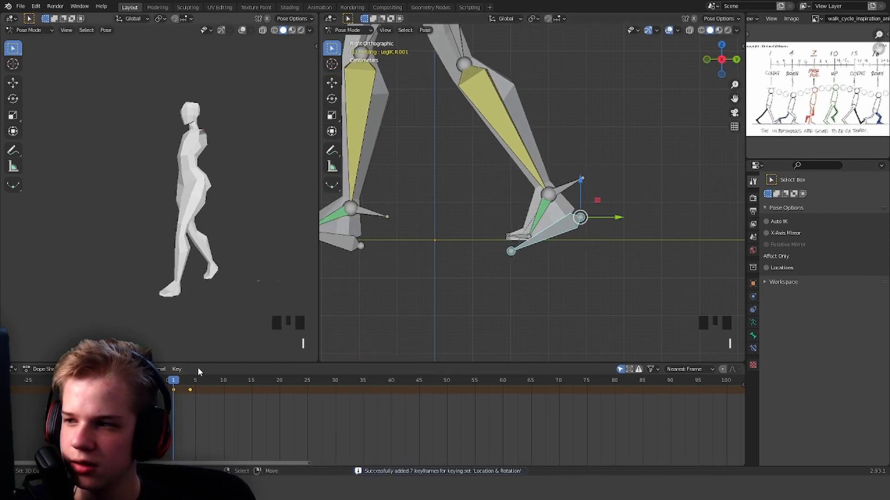
pyautogui.moveTo(185, 398); pyautogui.dragTo(175, 394)
pyautogui.scroll(3, 597, 246)
pyautogui.press('z')
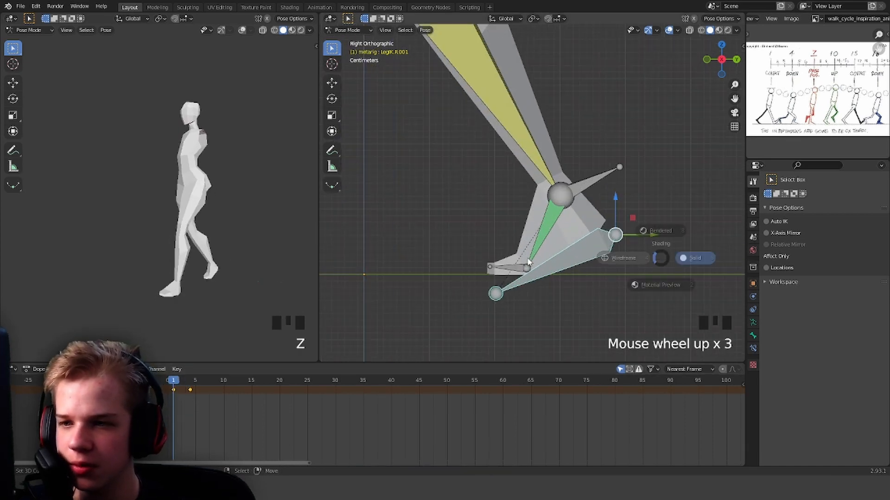
pyautogui.press('z')
pyautogui.moveTo(645, 236); pyautogui.dragTo(664, 236)
pyautogui.press('i')
# Step: Move the right foot IK bone slightly forward on frame 4 and keyframe the adjusted down pose
pyautogui.click(189, 391)
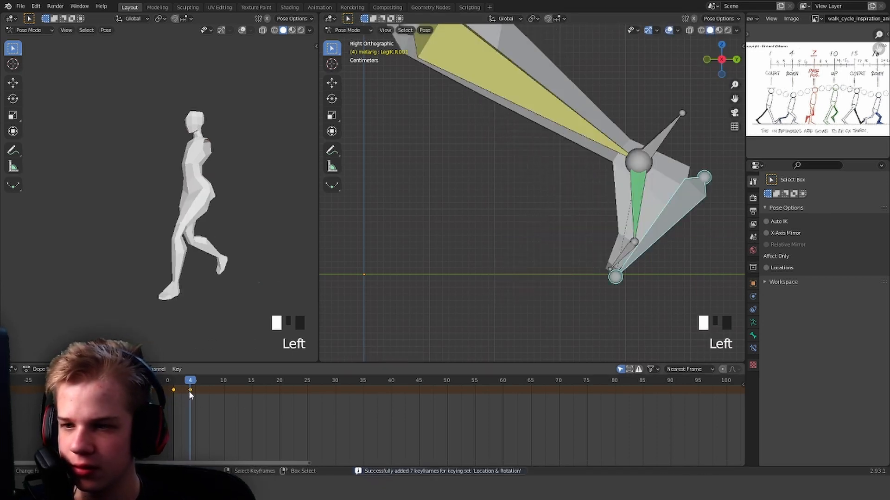
pyautogui.moveTo(702, 177); pyautogui.dragTo(684, 178)
pyautogui.click(173, 398)
pyautogui.moveTo(174, 398)
pyautogui.mouseDown()
pyautogui.moveTo(213, 398)
pyautogui.moveTo(164, 402)
pyautogui.moveTo(189, 400)
pyautogui.mouseUp()
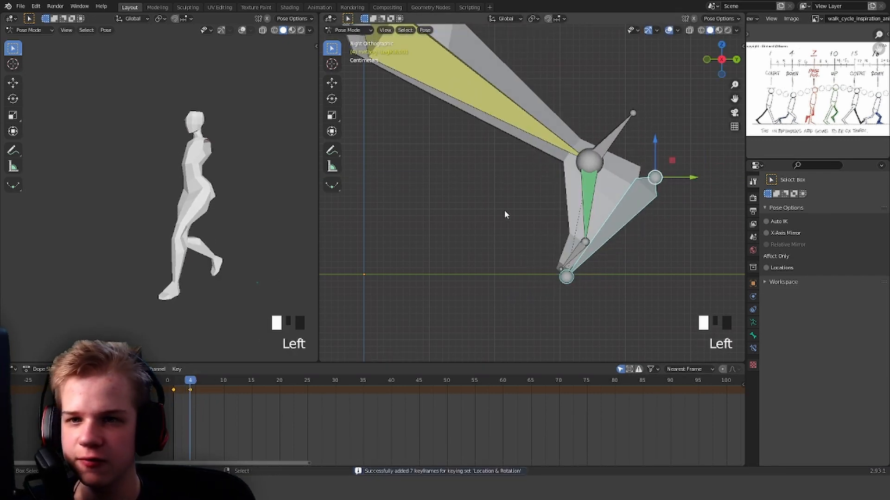
# Step: Compare the down pose with the reference chart and play the animation from frame 1
pyautogui.scroll(-4, 525, 222)
pyautogui.scroll(1, 783, 111)
pyautogui.moveTo(788, 111); pyautogui.dragTo(780, 126, button='middle')
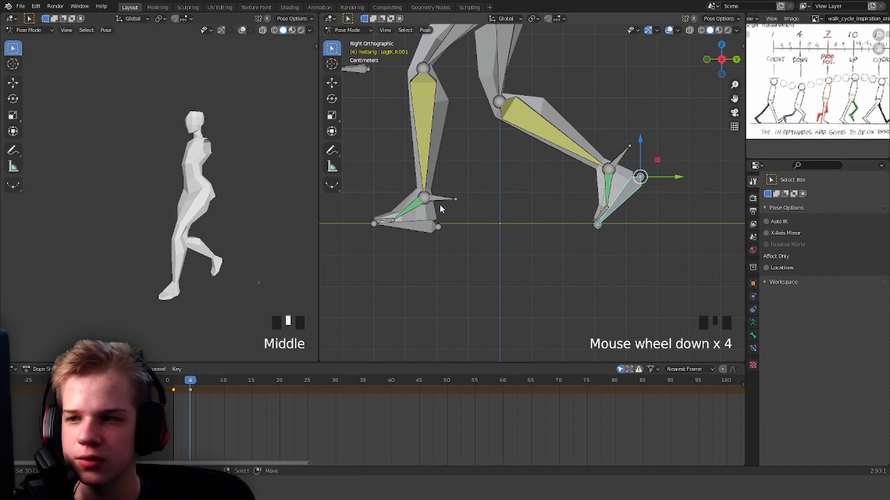
pyautogui.scroll(-2, 552, 238)
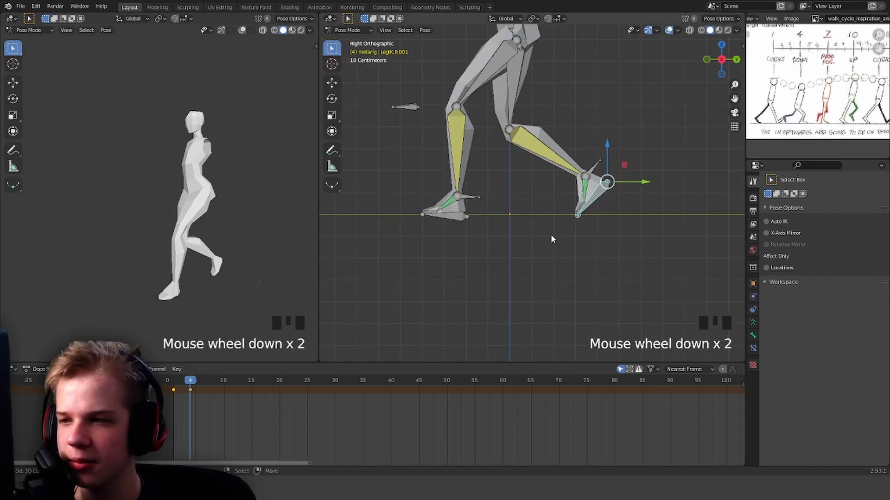
pyautogui.keyDown('shift'); pyautogui.moveTo(571, 145); pyautogui.dragTo(580, 214, button='middle'); pyautogui.keyUp('shift')
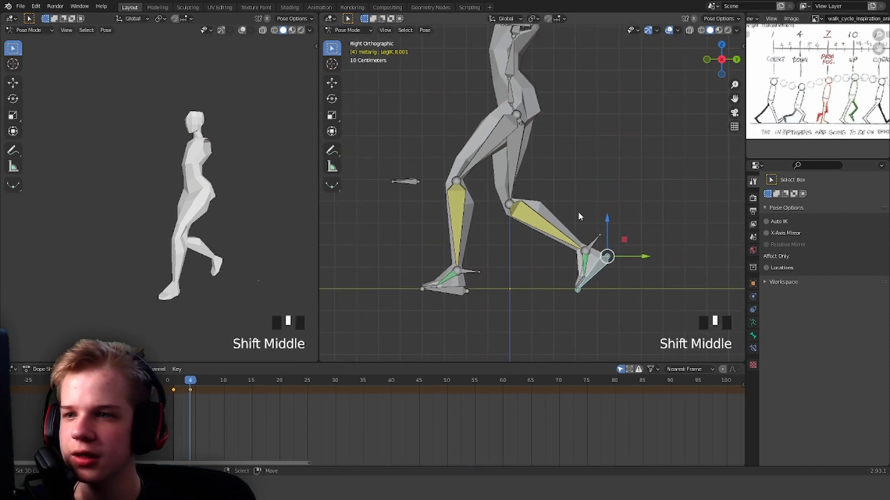
pyautogui.click(172, 389)
pyautogui.press('space')
pyautogui.press('space')
# Step: Go to frame 7 and move the left foot IK bone back along the ground to beneath the body
pyautogui.moveTo(217, 387)
pyautogui.mouseDown()
pyautogui.moveTo(197, 393)
pyautogui.moveTo(208, 396)
pyautogui.mouseUp()
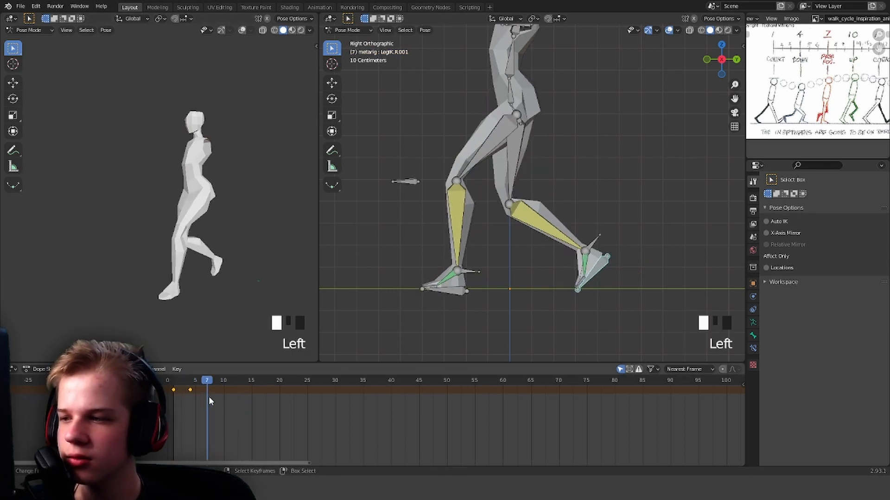
pyautogui.keyDown('shift'); pyautogui.moveTo(577, 232); pyautogui.dragTo(573, 201, button='middle'); pyautogui.keyUp('shift')
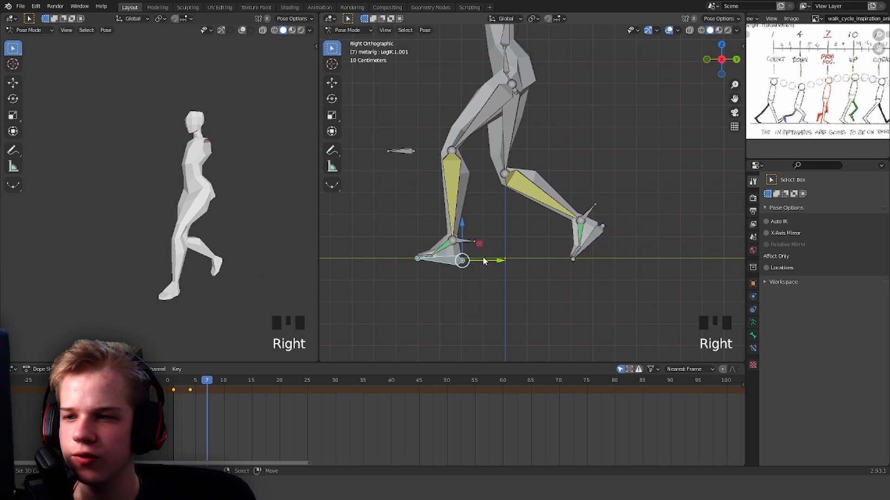
pyautogui.moveTo(483, 261); pyautogui.dragTo(530, 260)
pyautogui.keyDown('shift'); pyautogui.moveTo(546, 117); pyautogui.dragTo(548, 191, button='middle'); pyautogui.keyUp('shift')
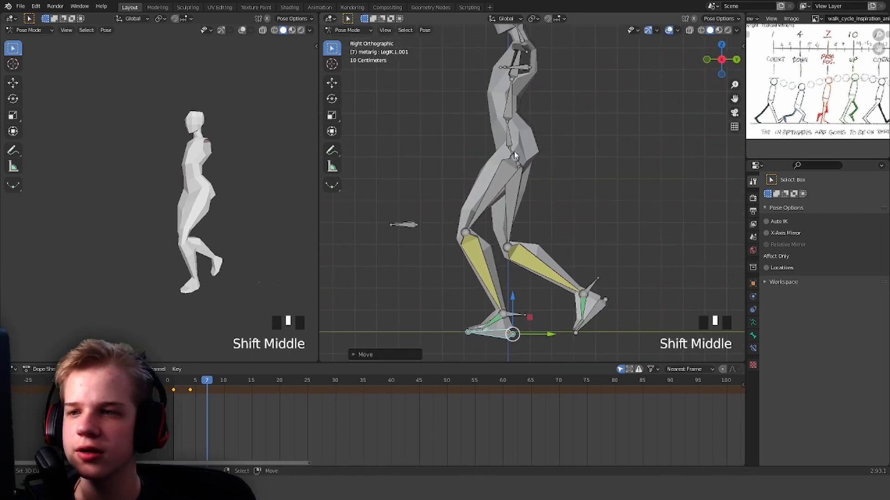
# Step: Raise the hips on frame 7, then lift the right foot IK bone and rotate it so the toes point downward
pyautogui.moveTo(518, 134); pyautogui.dragTo(518, 113)
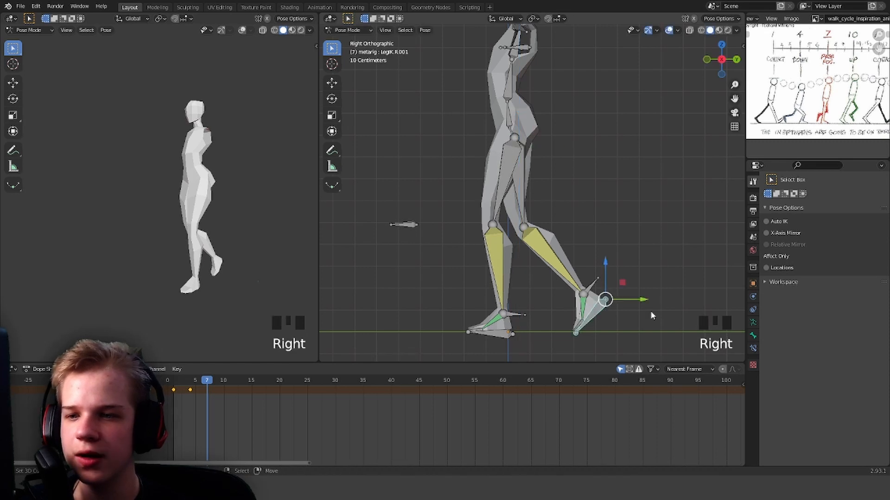
pyautogui.press('g')
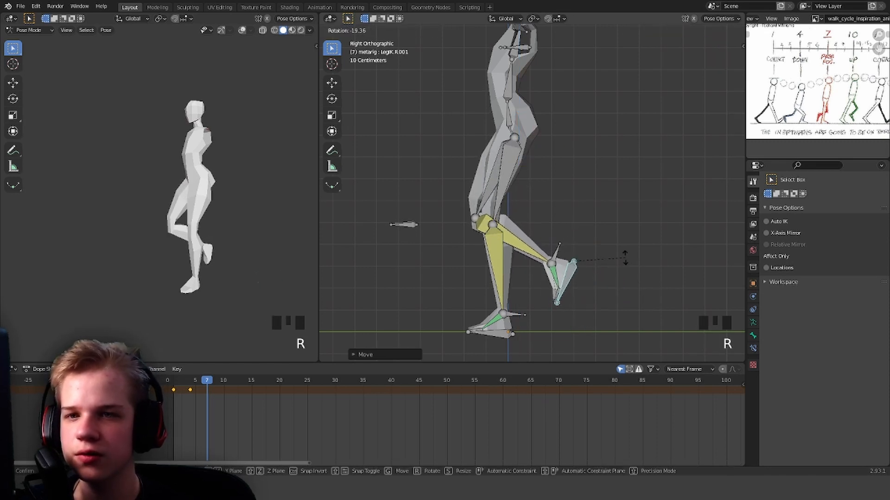
pyautogui.click(625, 259)
# Step: Fine-tune the left foot IK bone's position and angle on the ground beneath the hips on frame 7
pyautogui.keyDown('shift'); pyautogui.moveTo(509, 341); pyautogui.dragTo(508, 300, button='middle'); pyautogui.keyUp('shift')
pyautogui.moveTo(534, 290); pyautogui.dragTo(564, 292)
pyautogui.press('r')
pyautogui.click(592, 294)
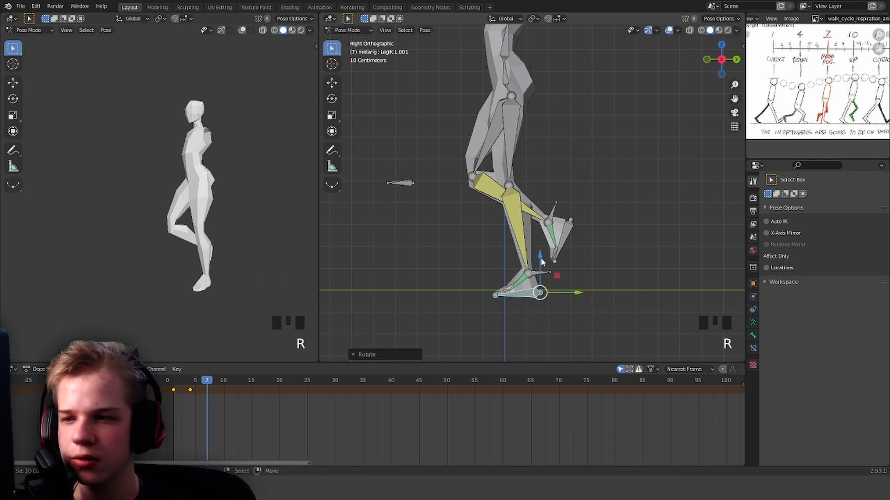
pyautogui.moveTo(541, 257); pyautogui.dragTo(540, 256)
pyautogui.moveTo(566, 291); pyautogui.dragTo(556, 290)
pyautogui.hotkey('ctrl', 'z')
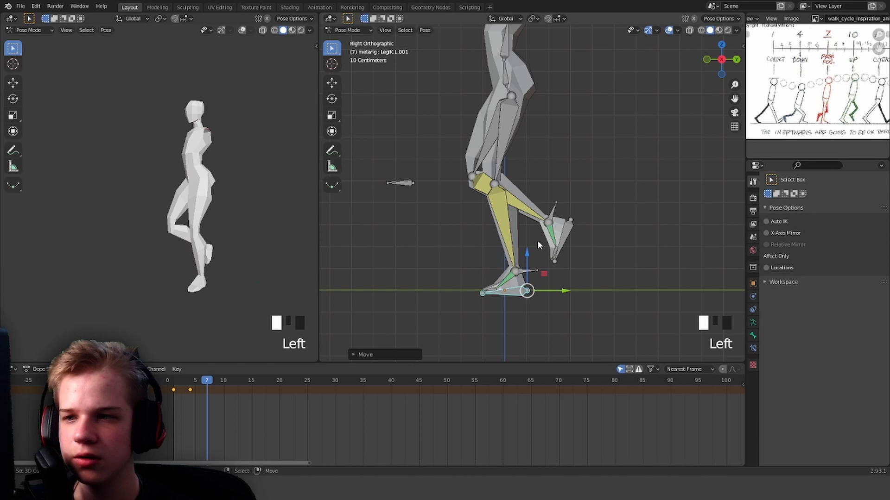
# Step: Raise the hips and the right foot IK bone slightly on frame 7 and keyframe the passing pose
pyautogui.press('g')
pyautogui.press('z')
pyautogui.click(522, 90)
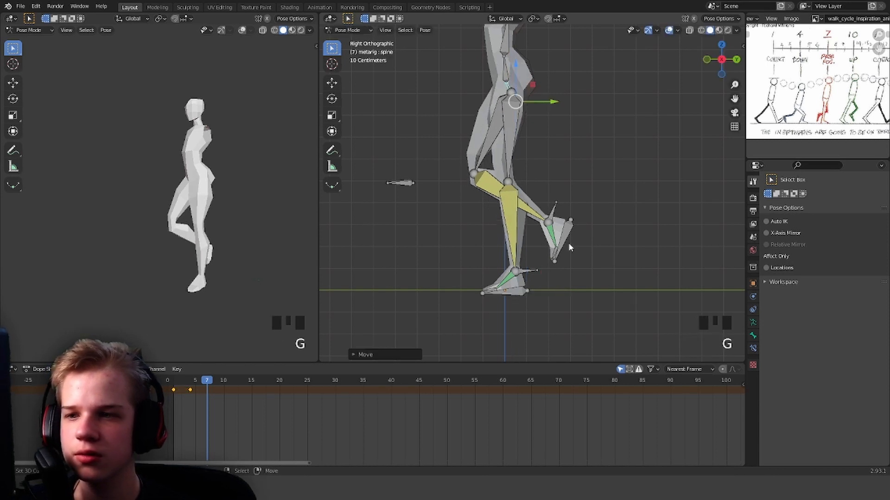
pyautogui.click(565, 238)
pyautogui.press('g')
pyautogui.click(555, 211)
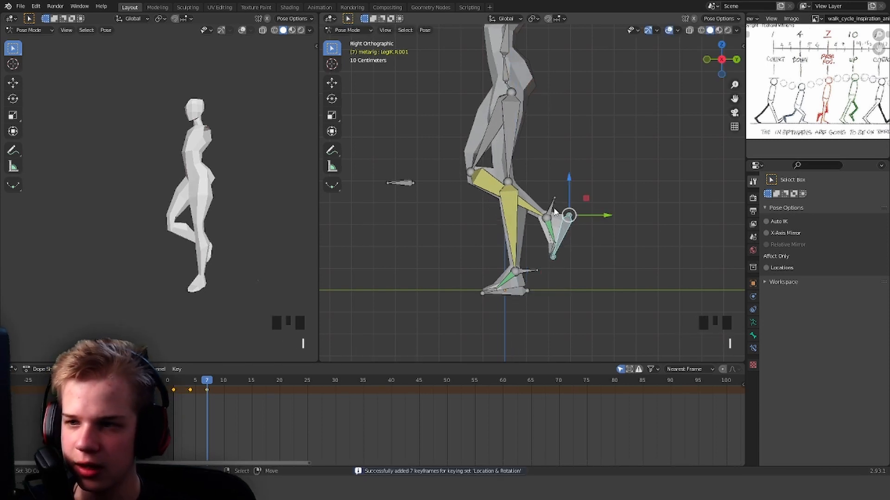
# Step: Clear the base spine bone's rotation on frame 7 in front view and keyframe the levelled hips
pyautogui.moveTo(516, 294); pyautogui.dragTo(573, 225, button='middle')
pyautogui.scroll(6, 575, 192)
pyautogui.scroll(-5, 535, 197)
pyautogui.scroll(4, 574, 232)
pyautogui.keyDown('shift'); pyautogui.moveTo(630, 193); pyautogui.dragTo(630, 170, button='middle'); pyautogui.keyUp('shift')
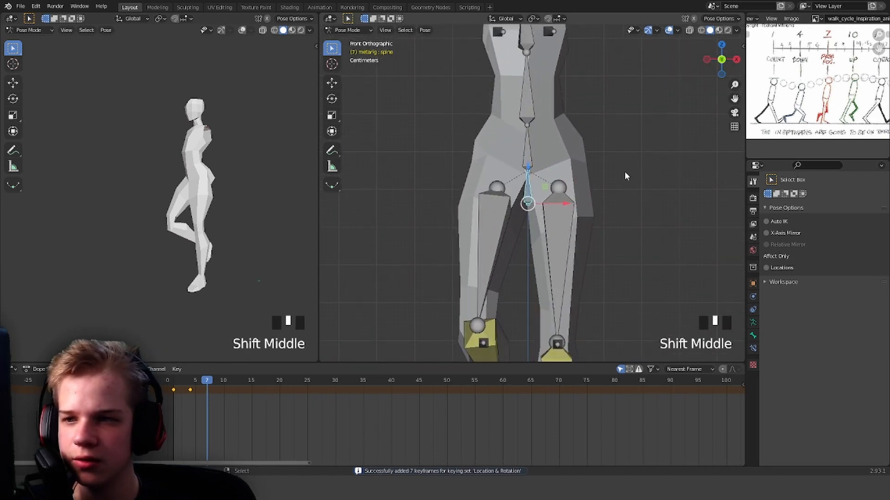
pyautogui.hotkey('alt', 'r')
pyautogui.scroll(-4, 598, 187)
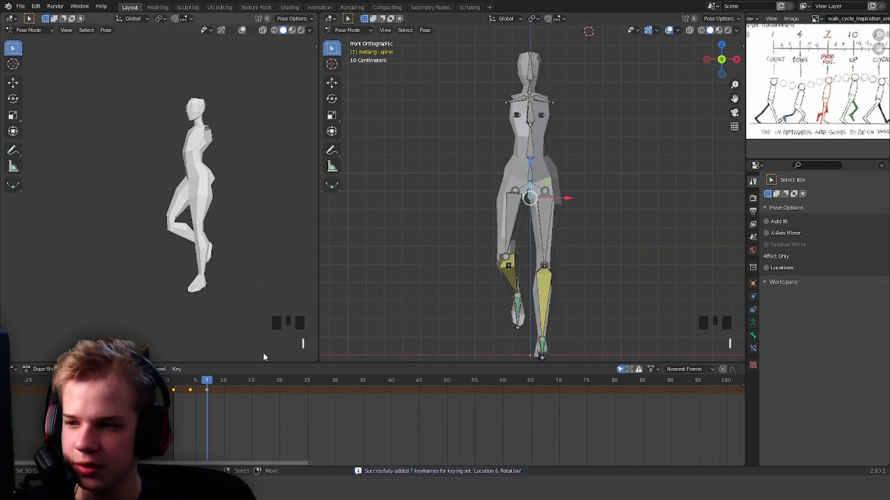
# Step: Go to frame 4 and tilt the hips sideways in front view by rotating the base spine bone about -5.7 degrees
pyautogui.moveTo(207, 390); pyautogui.dragTo(193, 391)
pyautogui.scroll(4, 627, 238)
pyautogui.scroll(-4, 621, 210)
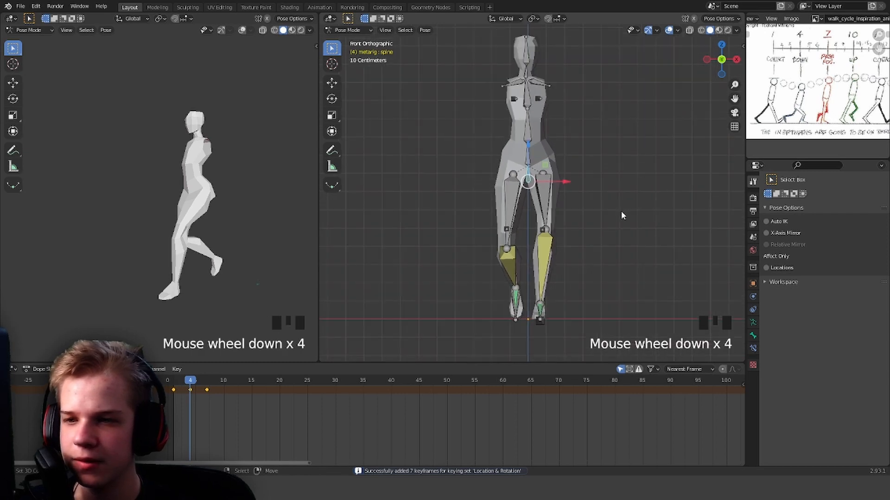
pyautogui.scroll(3, 634, 224)
pyautogui.press('r')
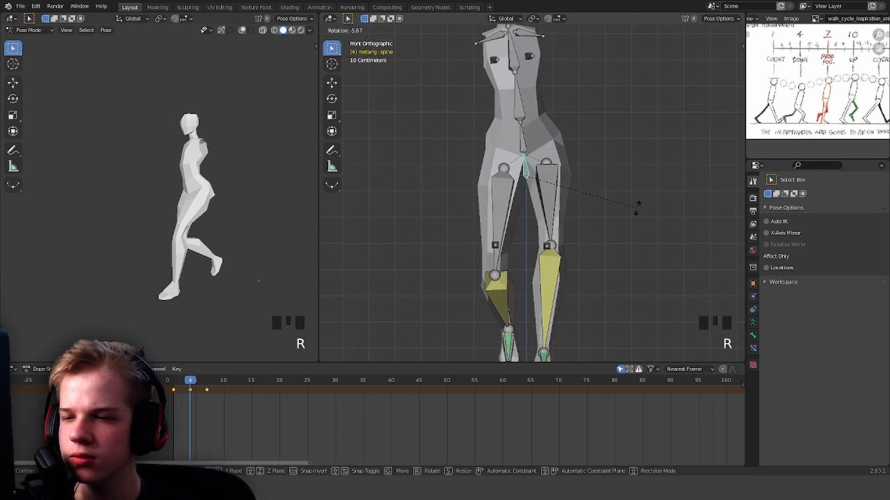
pyautogui.click(637, 208)
# Step: Counter-rotate the spine.001 bone about 5.6 degrees to straighten the upper body, and keyframe the pose on frame 4
pyautogui.click(524, 147)
pyautogui.press('r')
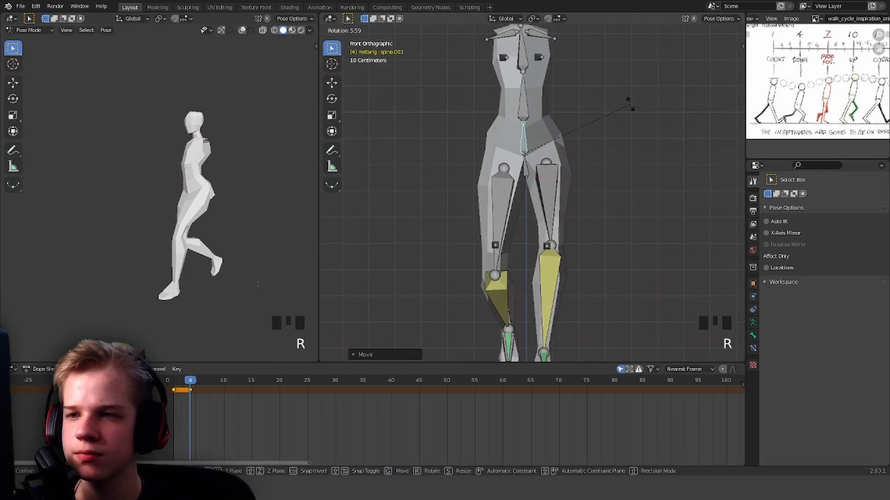
pyautogui.click(630, 103)
pyautogui.press('i')
# Step: Play and scrub through frames 1 to 7 in front view to check the hip motion
pyautogui.click(526, 171)
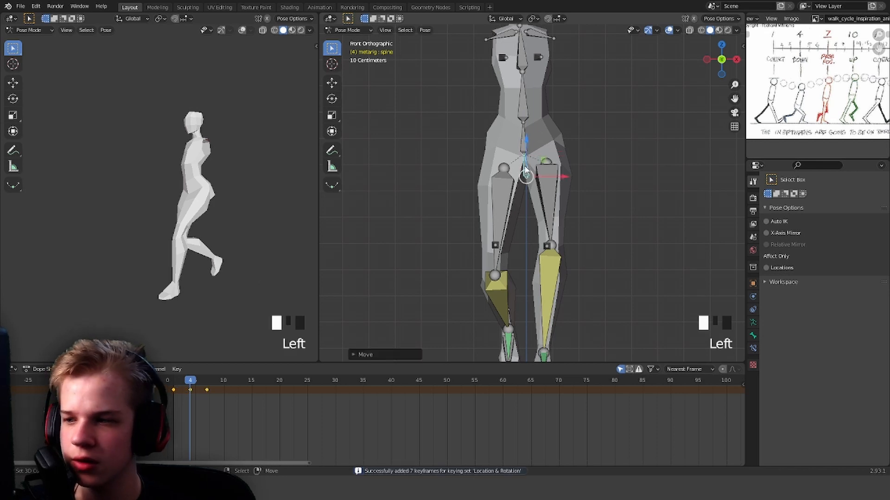
pyautogui.press('Left')
pyautogui.press('space')
pyautogui.press('space')
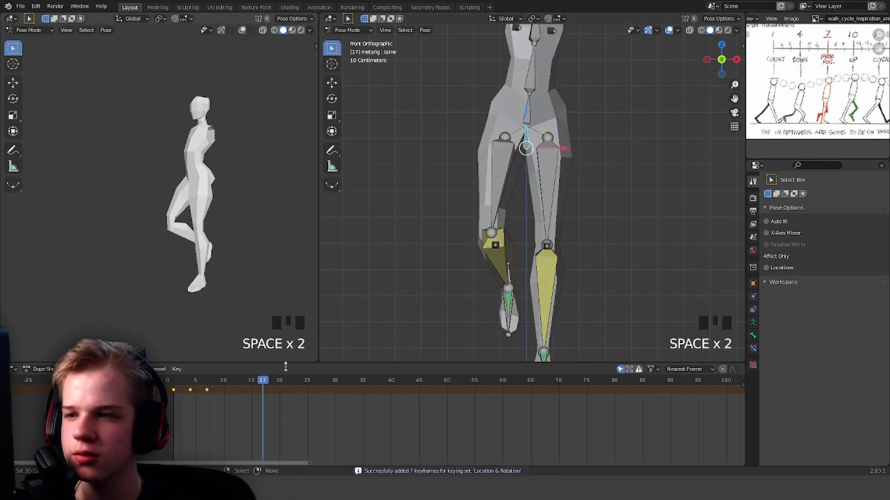
pyautogui.moveTo(175, 393); pyautogui.dragTo(207, 394)
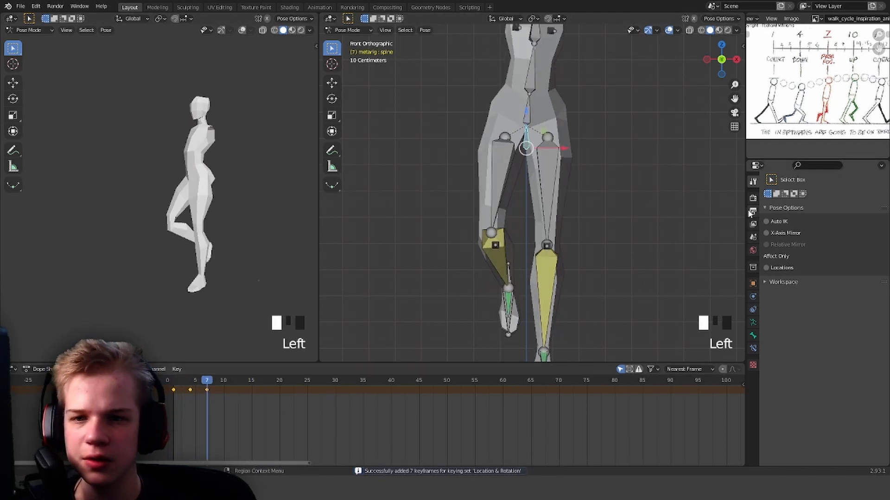
# Step: Show the scene's output settings to check the frame range and rate, then review the motion again from frame 1
pyautogui.click(751, 212)
pyautogui.click(753, 223)
pyautogui.click(753, 212)
pyautogui.click(172, 407)
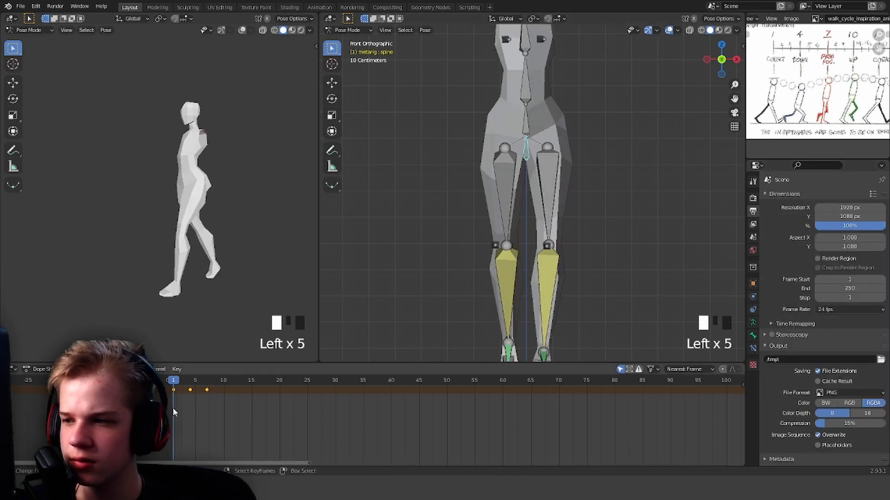
pyautogui.press('space')
pyautogui.click(167, 393)
pyautogui.moveTo(168, 426); pyautogui.dragTo(228, 426)
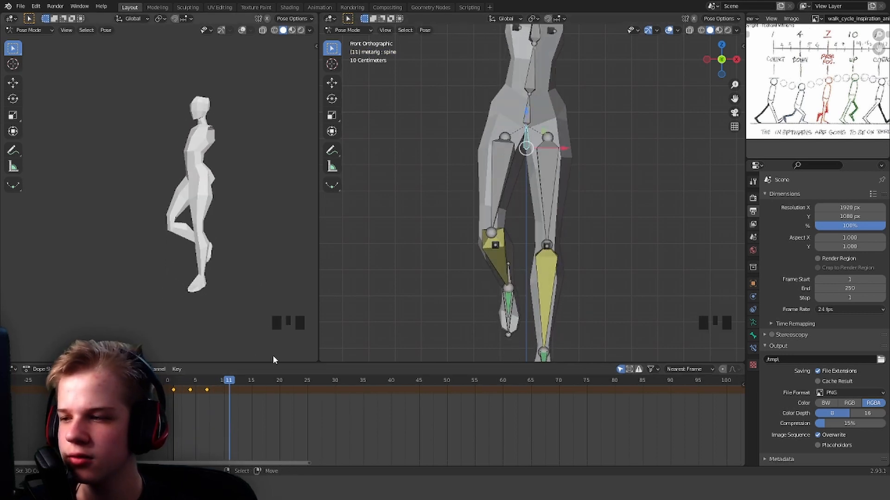
# Step: Go to frame 10 and, in right view, move the left foot IK bone farther back along the ground
pyautogui.click(224, 389)
pyautogui.press('`')
pyautogui.scroll(-3, 561, 213)
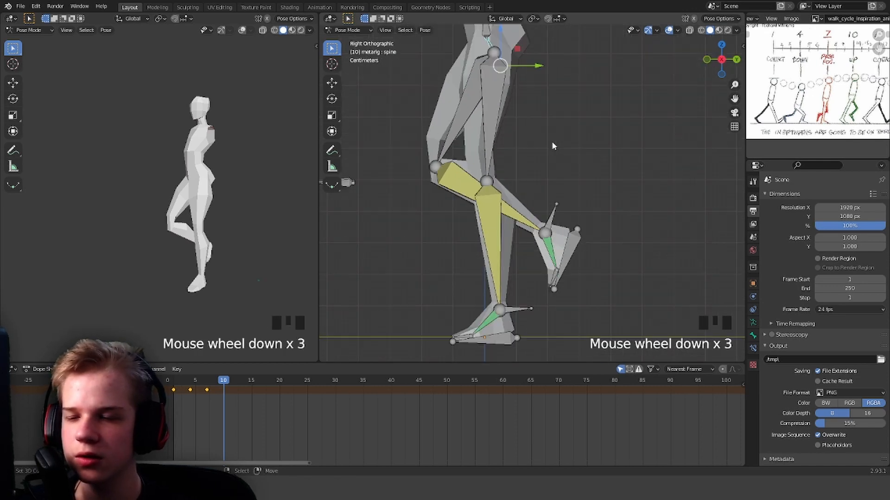
pyautogui.hotkey('alt', 'a')
pyautogui.scroll(4, 527, 281)
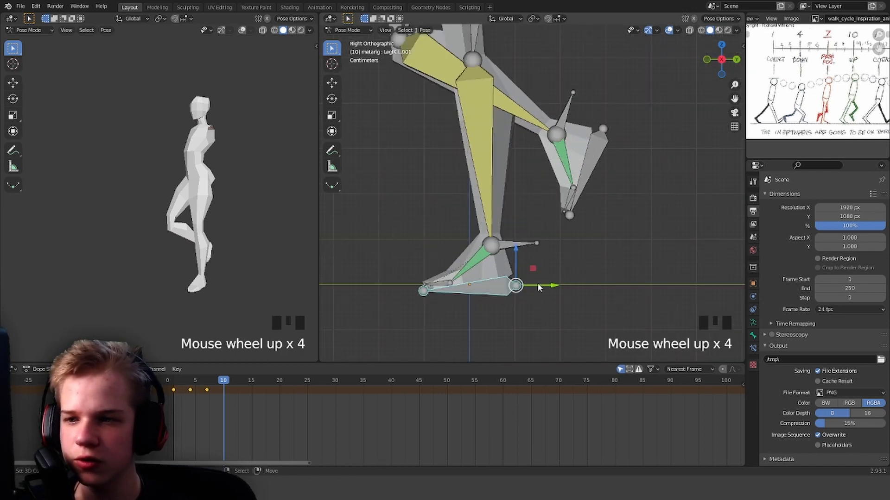
pyautogui.moveTo(538, 287); pyautogui.dragTo(587, 285)
pyautogui.press('z')
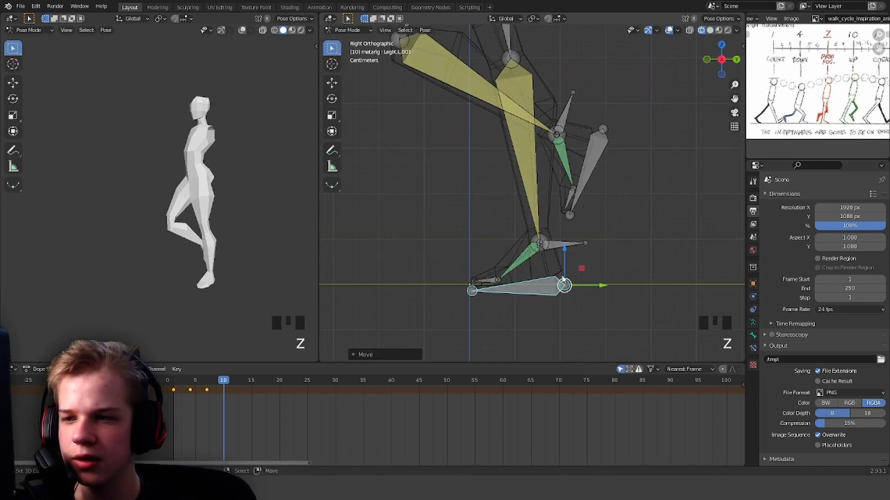
pyautogui.press('z')
# Step: Rotate the left foot IK bone to lift the heel on frame 10, reposition it near the ground, and select the toe bone
pyautogui.press('r')
pyautogui.click(664, 269)
pyautogui.press('g')
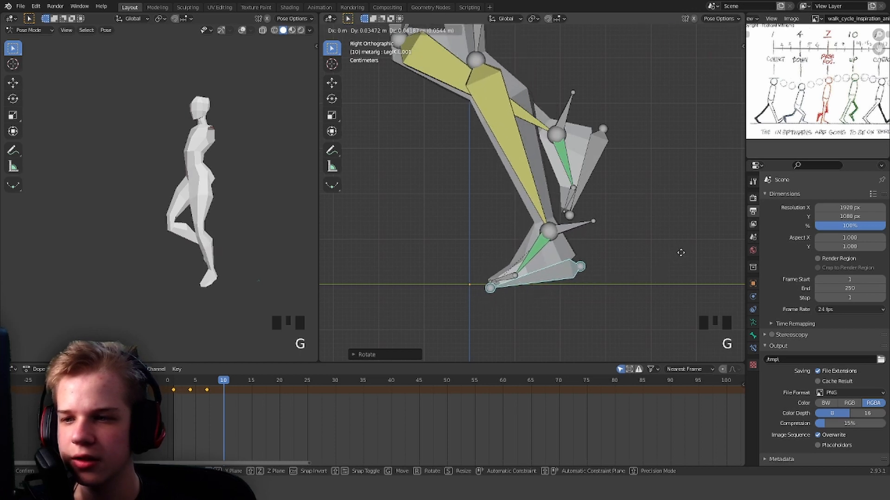
pyautogui.click(681, 252)
pyautogui.press('r')
pyautogui.click(555, 273)
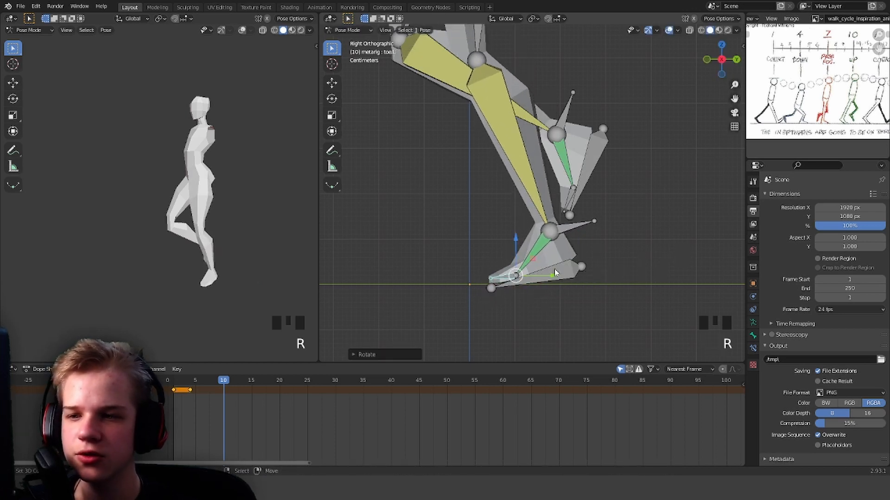
# Step: Refine the left foot on frame 10 by rotating the toe bone and nudging the foot IK bone until the toes rest near the ground
pyautogui.press('r')
pyautogui.click(653, 262)
pyautogui.press('g')
pyautogui.click(656, 254)
pyautogui.press('g')
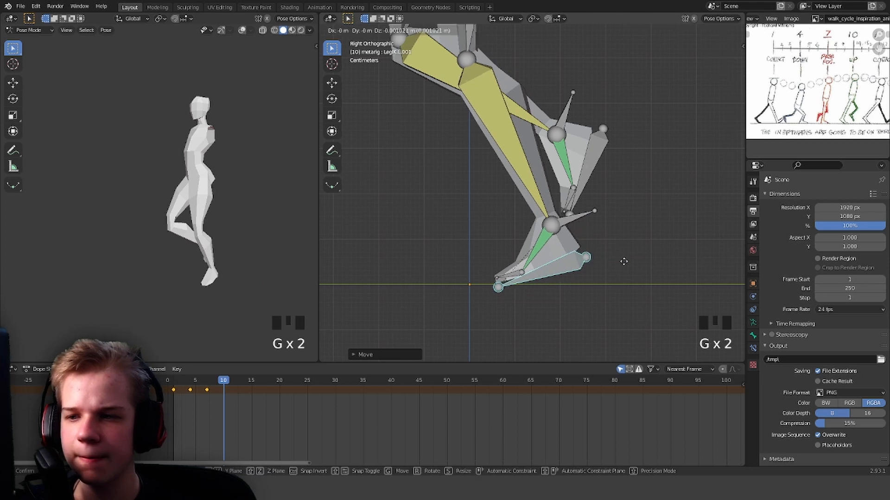
pyautogui.click(624, 265)
pyautogui.click(512, 281)
pyautogui.press('r')
pyautogui.click(625, 265)
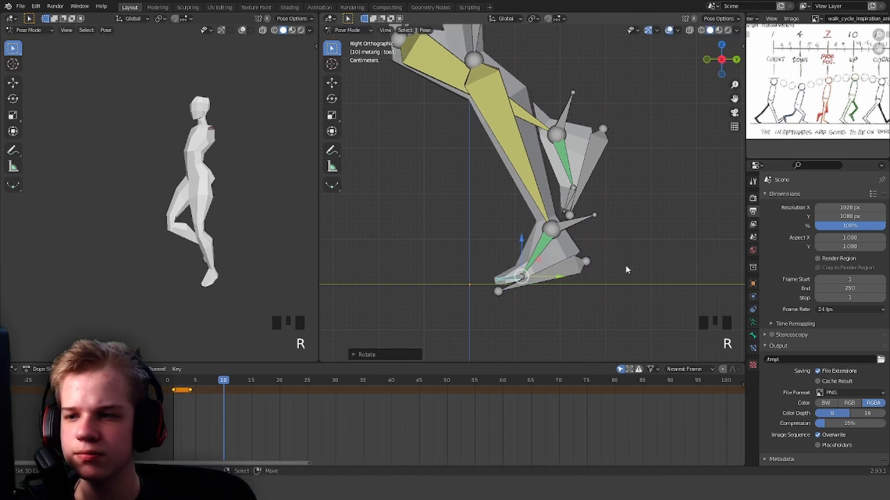
# Step: Move the right foot IK bone forward past the standing leg on frame 10, keeping the foot lifted off the ground
pyautogui.moveTo(625, 265)
pyautogui.keyDown('shift'); pyautogui.mouseDown(button='middle')
pyautogui.moveTo(591, 232)
pyautogui.moveTo(627, 263)
pyautogui.mouseUp(button='middle'); pyautogui.keyUp('shift')
pyautogui.scroll(-2, 561, 192)
pyautogui.click(559, 188)
pyautogui.press('g')
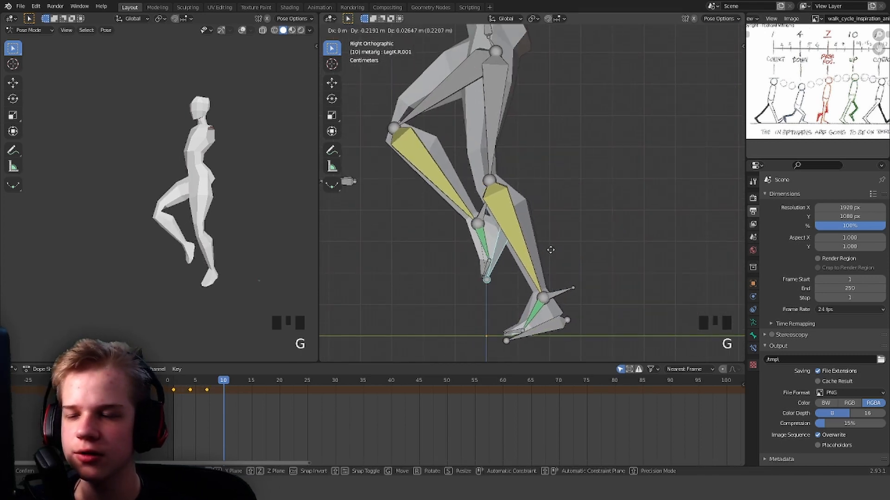
pyautogui.click(546, 257)
pyautogui.press('g')
pyautogui.click(556, 268)
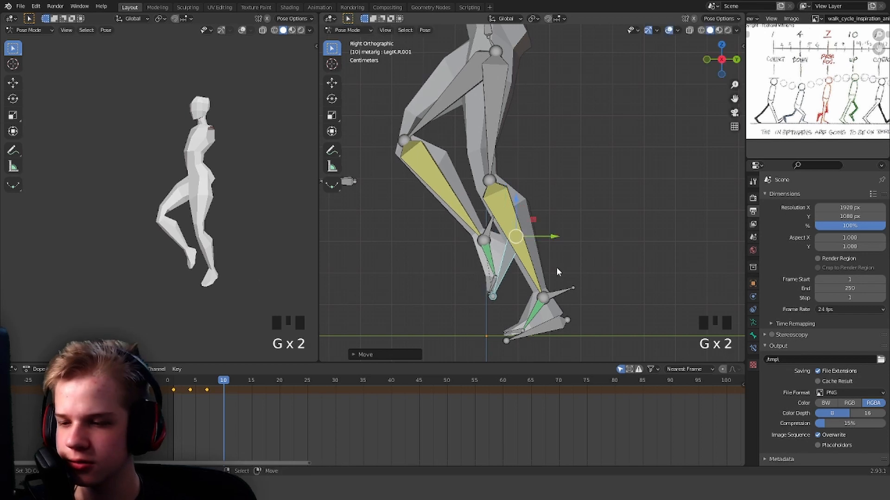
# Step: Rotate the right foot IK and toe bones, then key location and rotation for them and the left foot IK bone on frame 10
pyautogui.press('r')
pyautogui.click(506, 284)
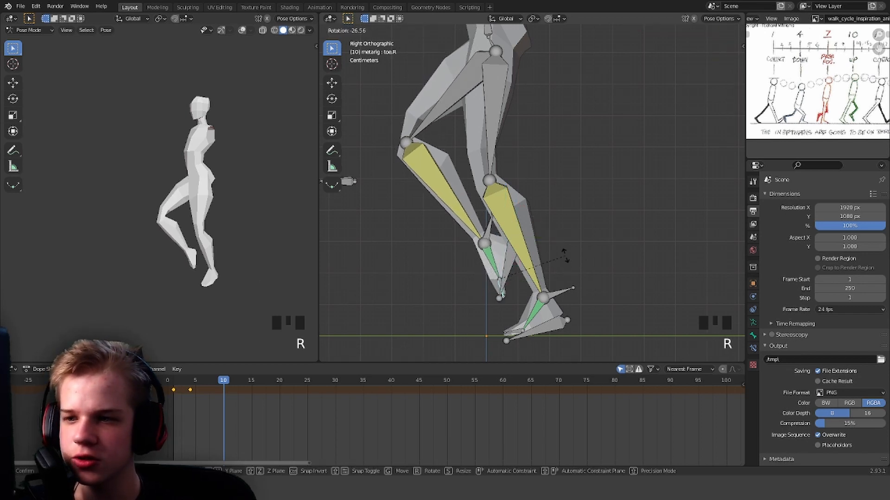
pyautogui.press('a')
pyautogui.rightClick(504, 285)
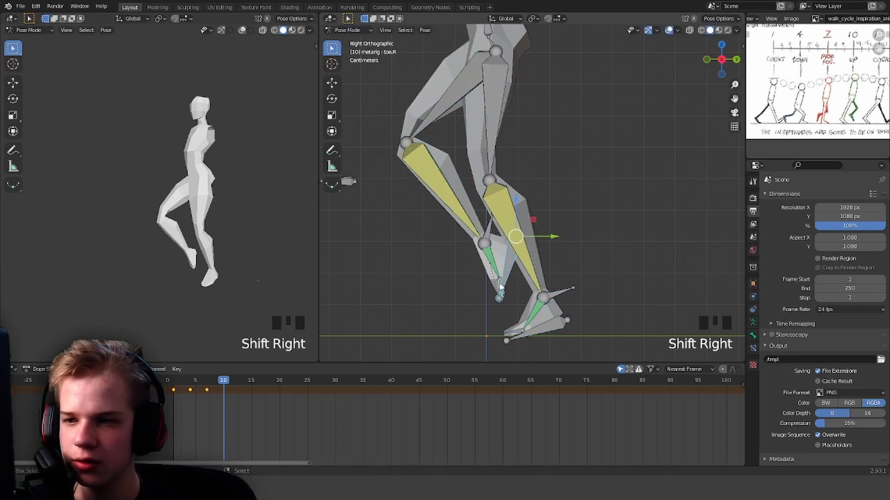
pyautogui.press('i')
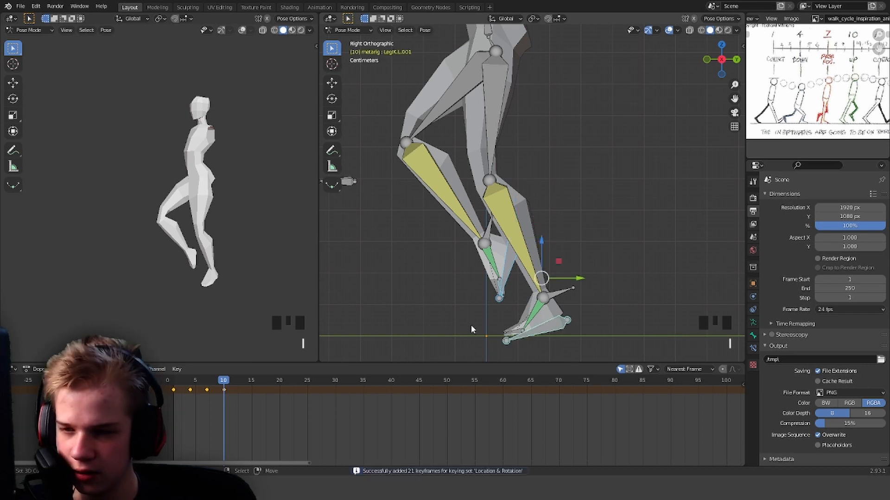
pyautogui.press('Left')
pyautogui.press('Right')
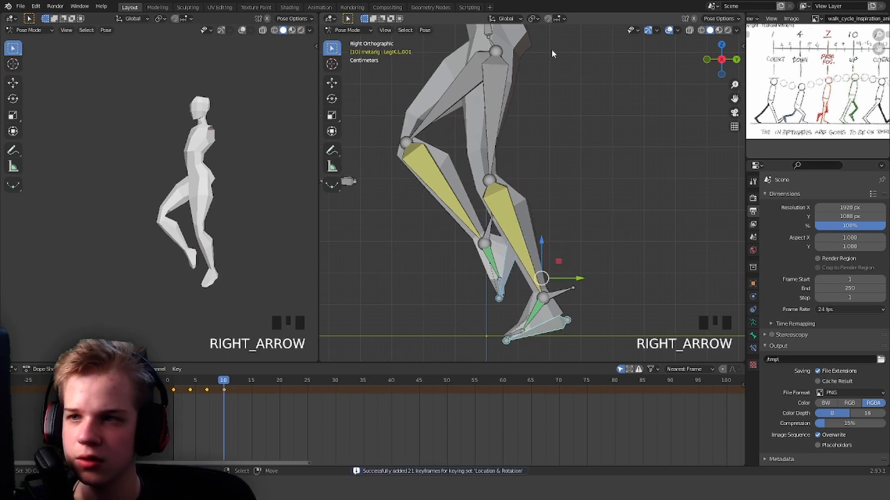
# Step: Move the hip bone on frame 10, then rotate spine.001 in front view and key its location and rotation
pyautogui.press('g')
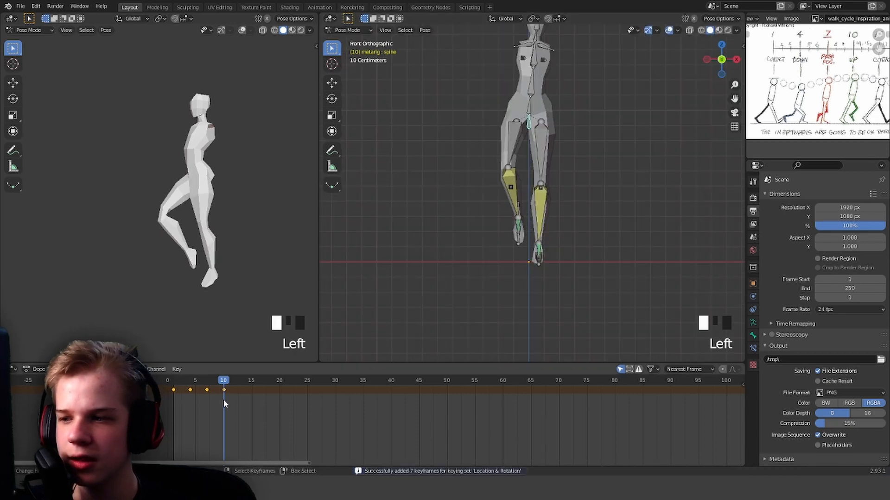
pyautogui.keyDown('shift'); pyautogui.moveTo(525, 176); pyautogui.dragTo(525, 223, button='middle'); pyautogui.keyUp('shift')
pyautogui.scroll(3, 504, 177)
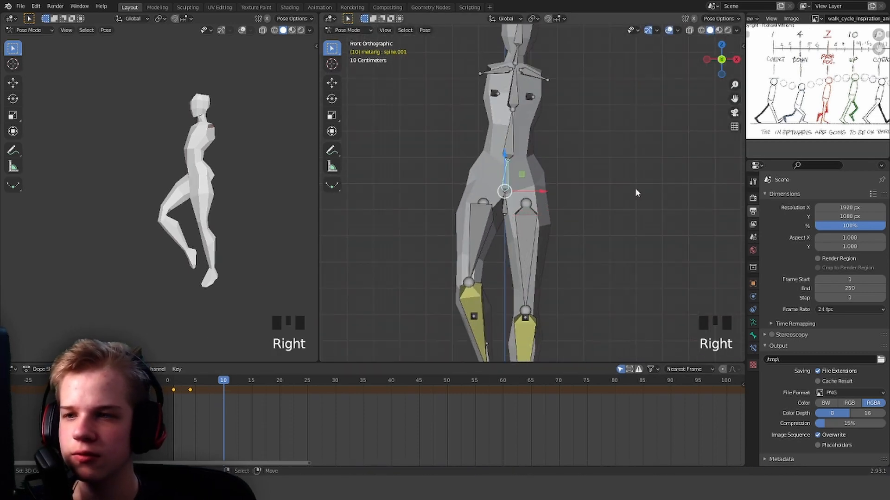
pyautogui.press('r')
pyautogui.click(630, 177)
pyautogui.press('i')
pyautogui.hotkey('alt', 'a')
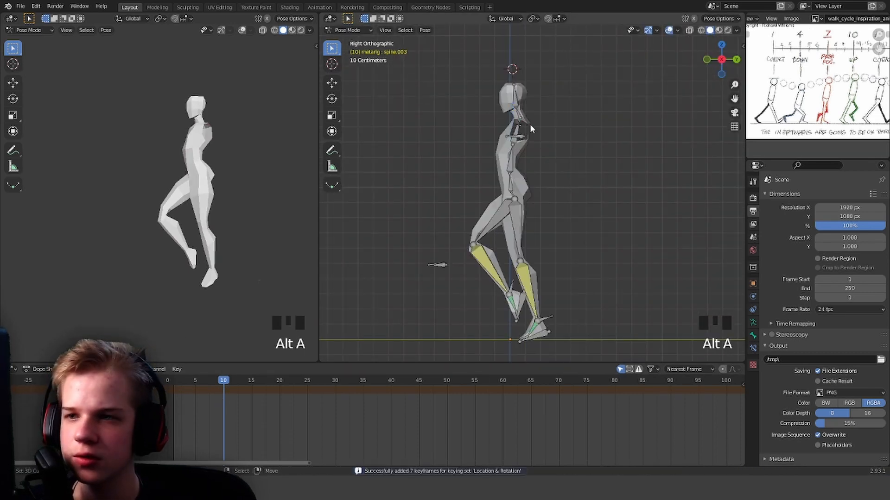
# Step: On frame 1 in right view, move the hip bone backward along the Y axis and key its location and rotation
pyautogui.keyDown('shift'); pyautogui.moveTo(530, 124); pyautogui.dragTo(539, 127, button='middle'); pyautogui.keyUp('shift')
pyautogui.scroll(-2, 539, 127)
pyautogui.moveTo(226, 408); pyautogui.dragTo(171, 405)
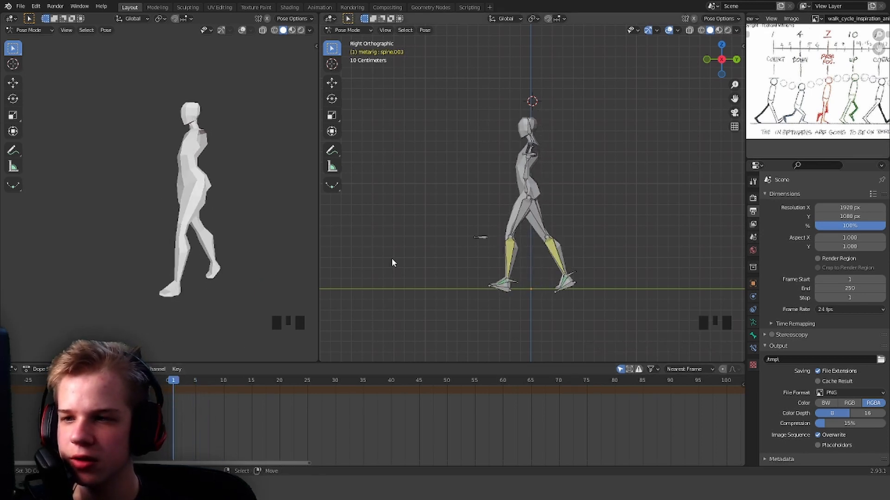
pyautogui.scroll(5, 518, 186)
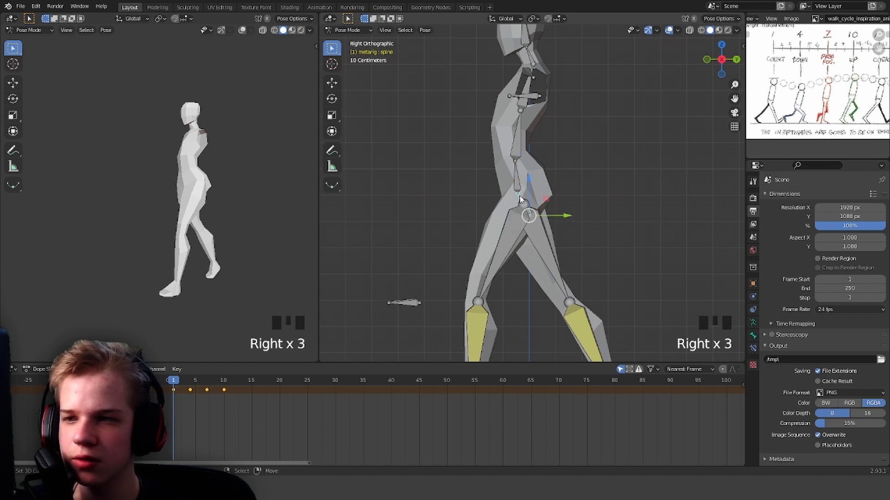
pyautogui.moveTo(559, 213); pyautogui.dragTo(575, 216)
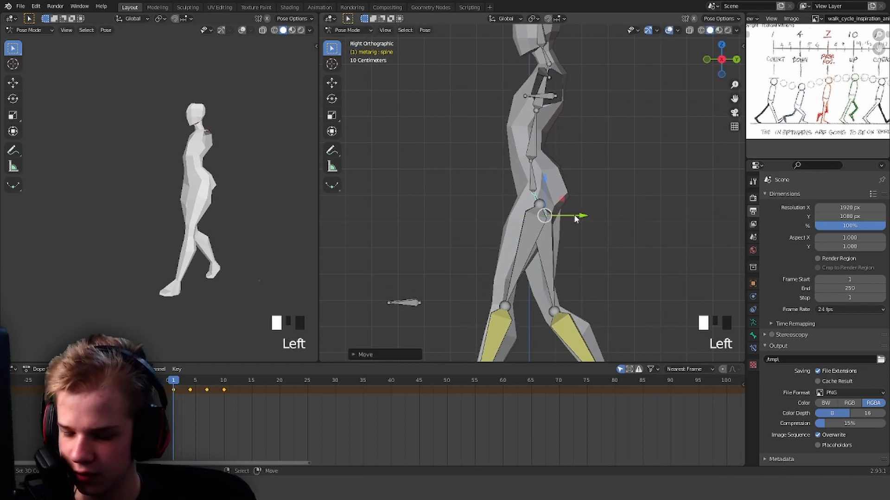
pyautogui.press('i')
# Step: On frame 4, shift the hip bone along the Y axis and key its location and rotation
pyautogui.click(178, 400)
pyautogui.moveTo(177, 399); pyautogui.dragTo(190, 400)
pyautogui.moveTo(578, 233); pyautogui.dragTo(576, 234)
pyautogui.press('i')
# Step: Check the motion around frame 7, then rotate the hip bone slightly and reposition it on frame 10
pyautogui.moveTo(185, 415); pyautogui.dragTo(205, 409)
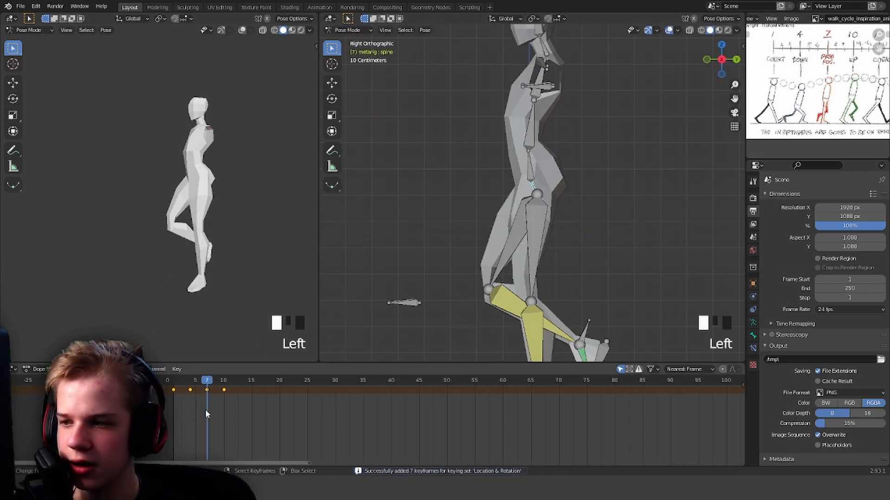
pyautogui.click(170, 398)
pyautogui.press('space')
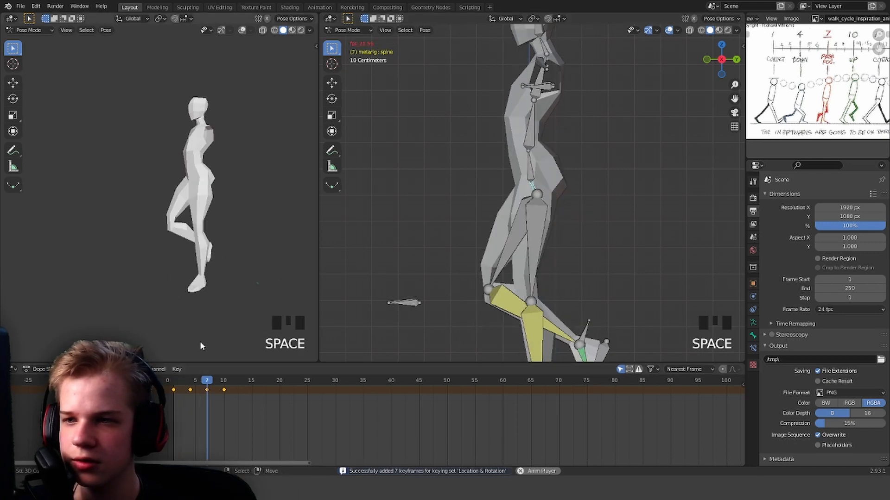
pyautogui.click(221, 392)
pyautogui.press('r')
pyautogui.click(682, 219)
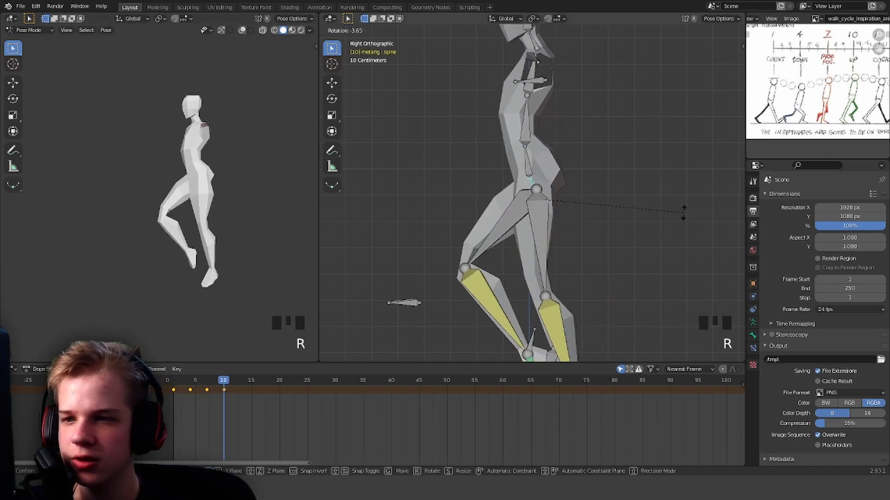
pyautogui.press('g')
pyautogui.click(680, 212)
# Step: Check the frame 13 contact pose on the reference chart, then copy the full pose of all bones from frame 1
pyautogui.moveTo(213, 392); pyautogui.dragTo(240, 396)
pyautogui.moveTo(788, 96); pyautogui.dragTo(776, 105, button='middle')
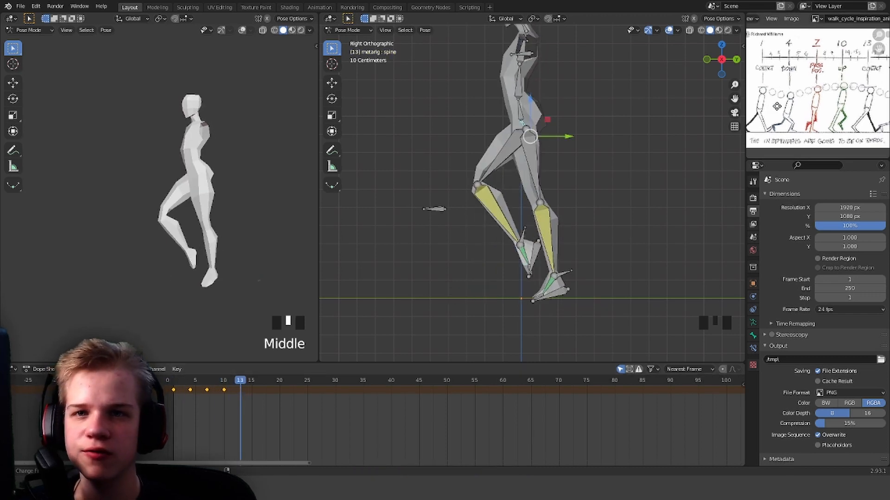
pyautogui.scroll(-2, 426, 255)
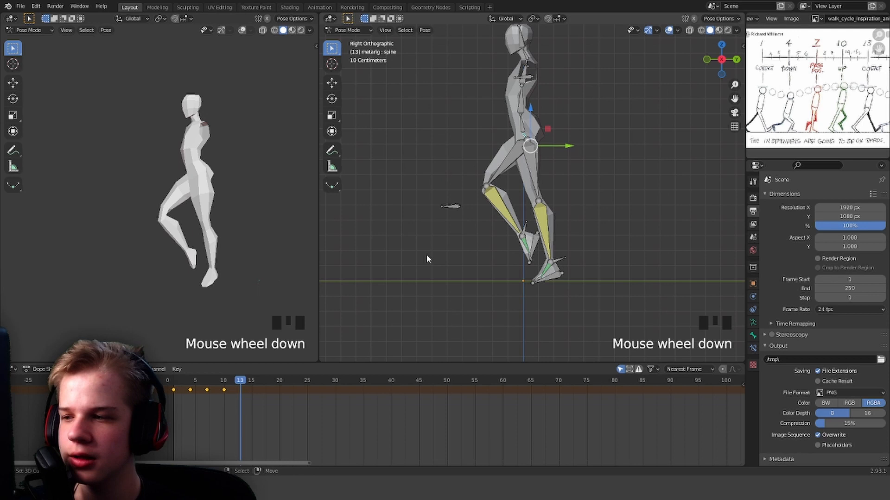
pyautogui.click(174, 391)
pyautogui.press('a')
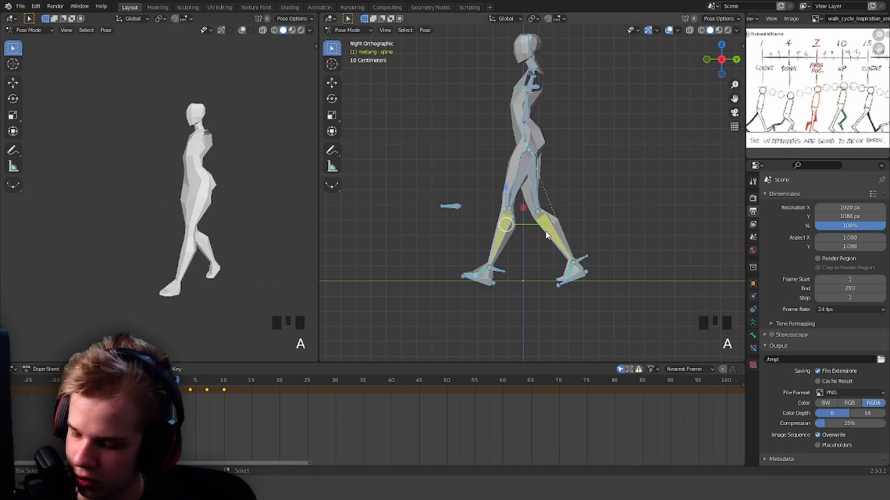
pyautogui.hotkey('ctrl', 'c')
# Step: Paste the copied pose mirrored onto frame 13 and key location and rotation for all bones
pyautogui.click(240, 400)
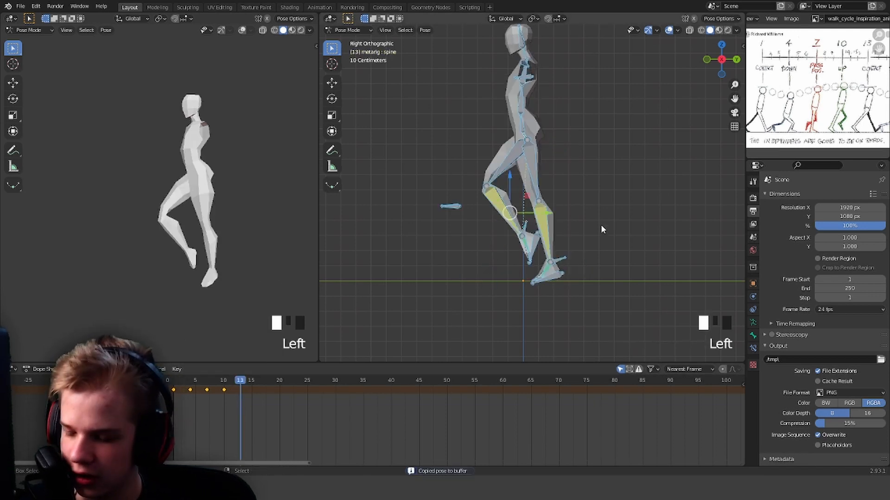
pyautogui.hotkey('ctrl', 'shift', 'v')
pyautogui.moveTo(599, 225); pyautogui.dragTo(638, 245, button='middle')
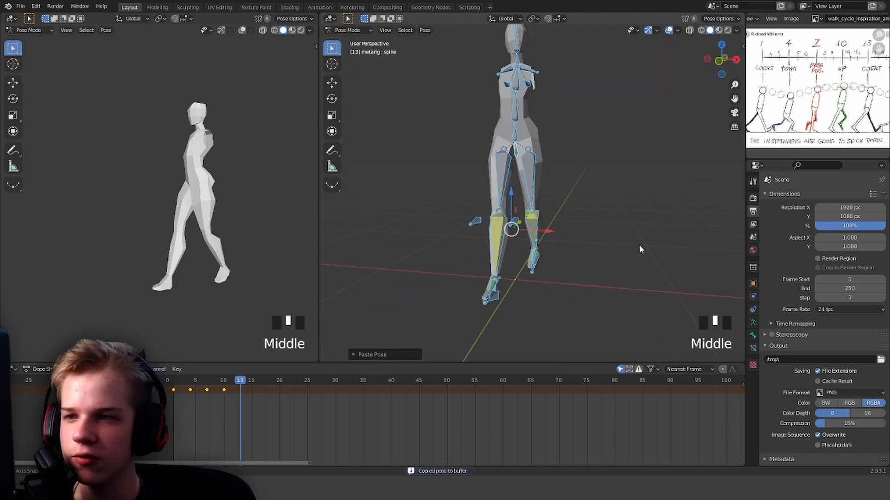
pyautogui.press('i')
# Step: Scrub and play the animation up to frame 13, then examine the hip motion in front view
pyautogui.moveTo(501, 305); pyautogui.dragTo(468, 343, button='middle')
pyautogui.click(231, 415)
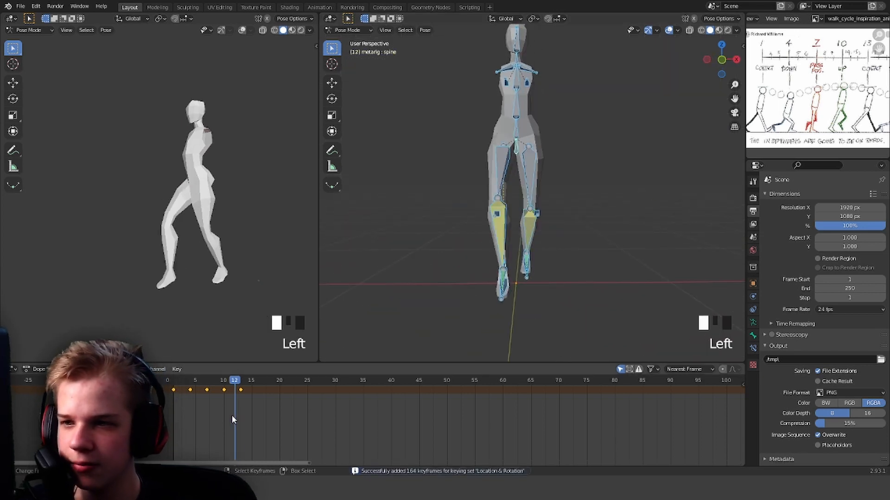
pyautogui.moveTo(231, 415); pyautogui.dragTo(206, 391)
pyautogui.press('space')
pyautogui.press('space')
pyautogui.press('KP_1')
pyautogui.moveTo(184, 391); pyautogui.dragTo(212, 390)
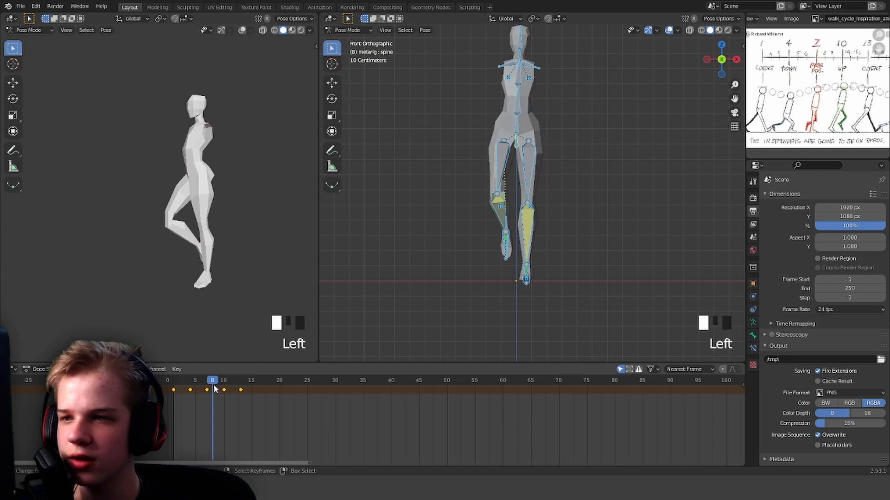
# Step: Delete the keyframes of the spine and spine.001 bones on frames 4 and 10
pyautogui.keyDown('shift'); pyautogui.rightClick(518, 130); pyautogui.keyUp('shift')
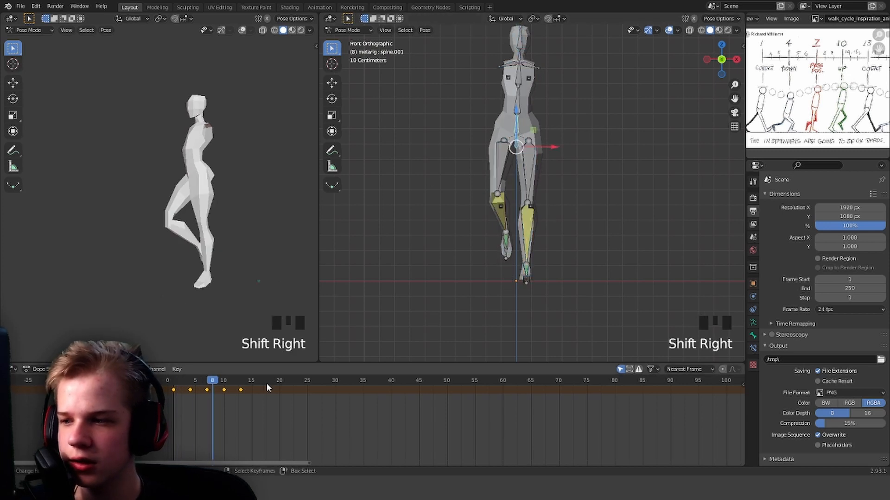
pyautogui.rightClick(191, 390)
pyautogui.press('x')
pyautogui.click(188, 390)
pyautogui.rightClick(224, 391)
pyautogui.press('x')
pyautogui.click(216, 393)
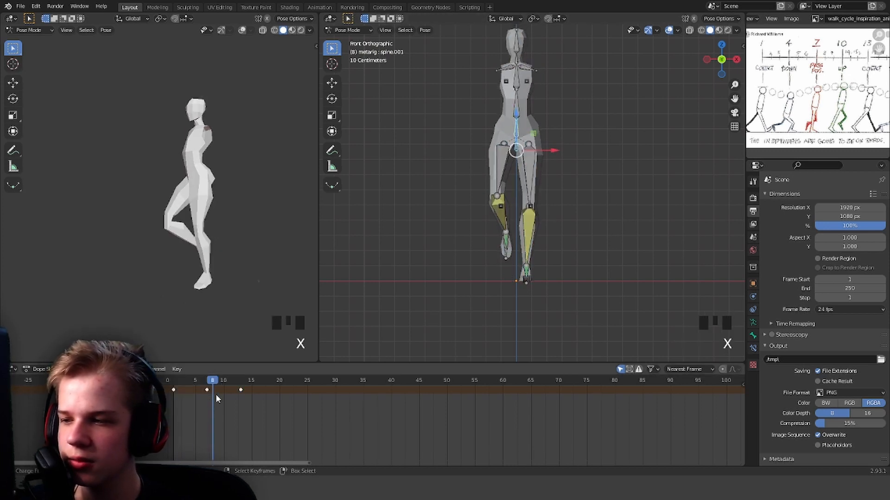
# Step: On frame 7 in front view, rotate the hip bone about -8° and counter-rotate spine.001 to straighten the torso
pyautogui.moveTo(216, 394)
pyautogui.mouseDown()
pyautogui.moveTo(208, 396)
pyautogui.moveTo(228, 401)
pyautogui.moveTo(191, 399)
pyautogui.moveTo(206, 399)
pyautogui.mouseUp()
pyautogui.scroll(3, 505, 119)
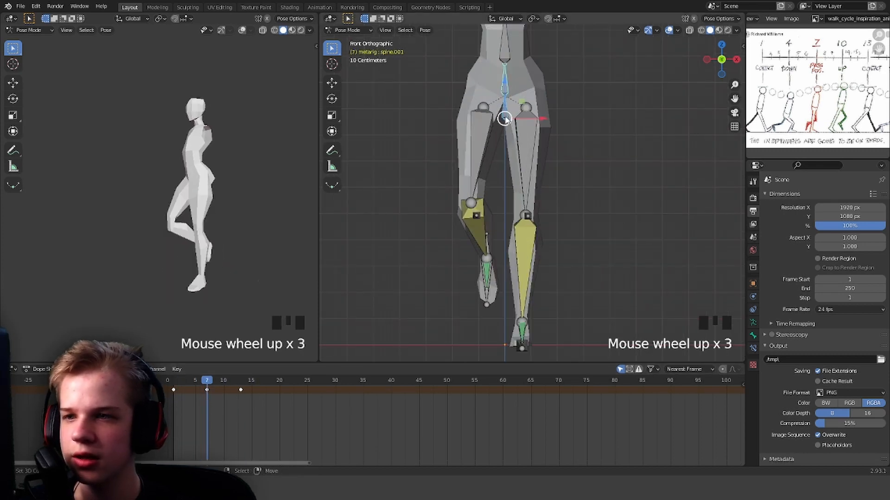
pyautogui.keyDown('shift'); pyautogui.moveTo(578, 159); pyautogui.dragTo(588, 210, button='middle'); pyautogui.keyUp('shift')
pyautogui.press('r')
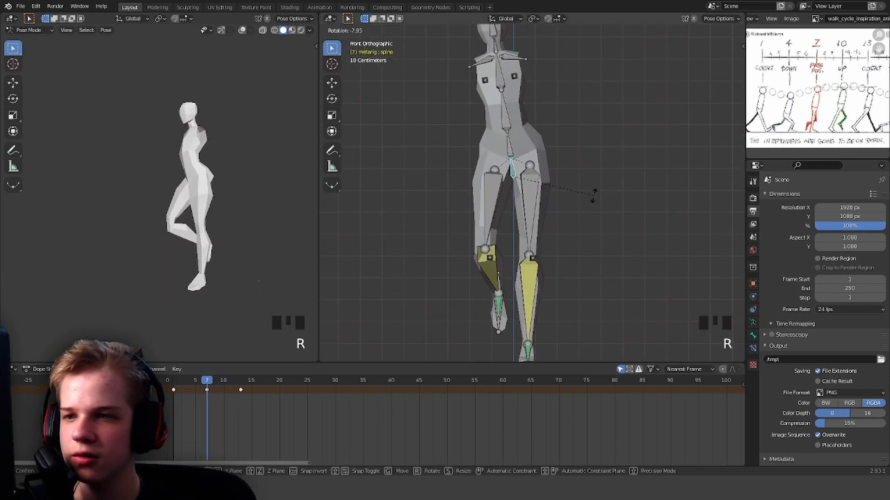
pyautogui.click(594, 196)
pyautogui.click(511, 144)
pyautogui.press('r')
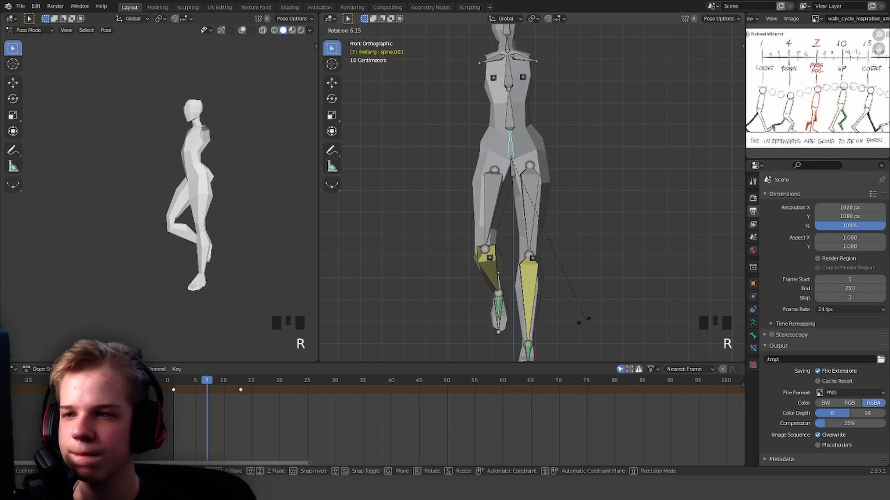
pyautogui.click(399, 134)
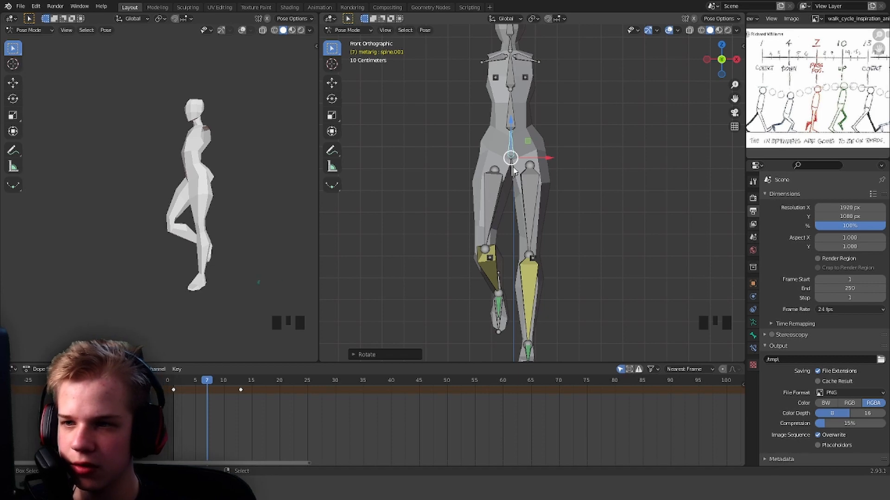
# Step: Try rotating the hip bone in top view on frame 7, inspect it, and undo the rotation
pyautogui.press('KP_7')
pyautogui.scroll(4, 571, 234)
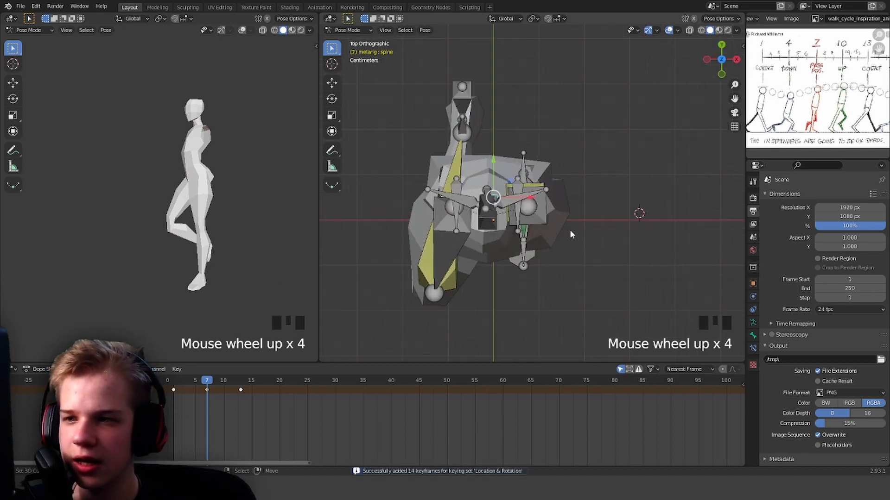
pyautogui.press('r')
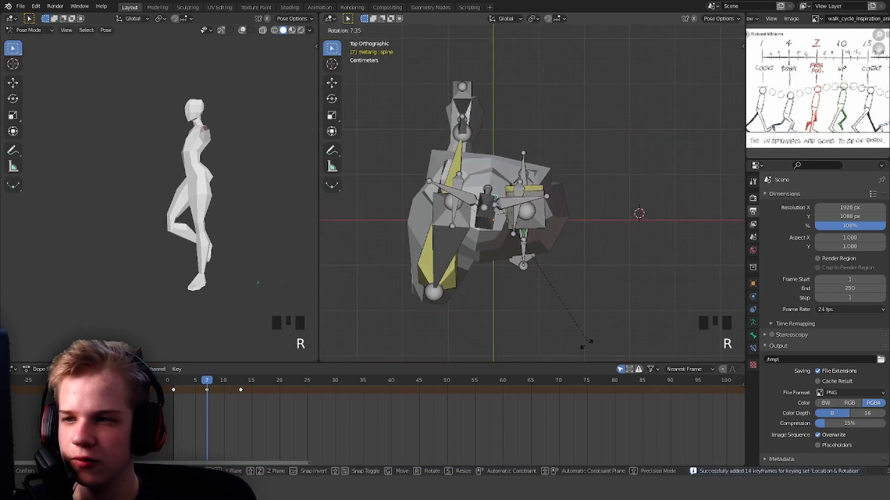
pyautogui.click(594, 349)
pyautogui.moveTo(593, 349); pyautogui.dragTo(580, 243, button='middle')
pyautogui.scroll(-3, 579, 243)
pyautogui.hotkey('ctrl', 'z')
pyautogui.press('KP_7')
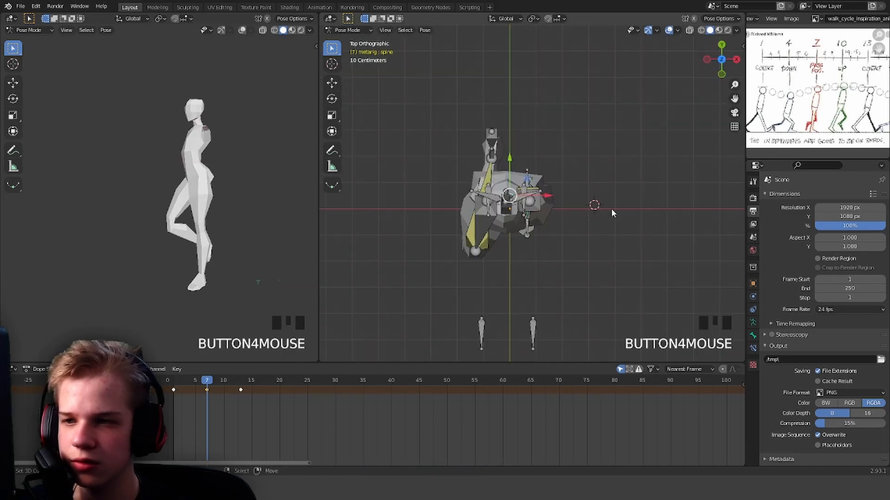
# Step: Rotate the hip bone slightly in top view on frame 7 and key location and rotation for the spine and spine.001 bones
pyautogui.press('r')
pyautogui.click(638, 235)
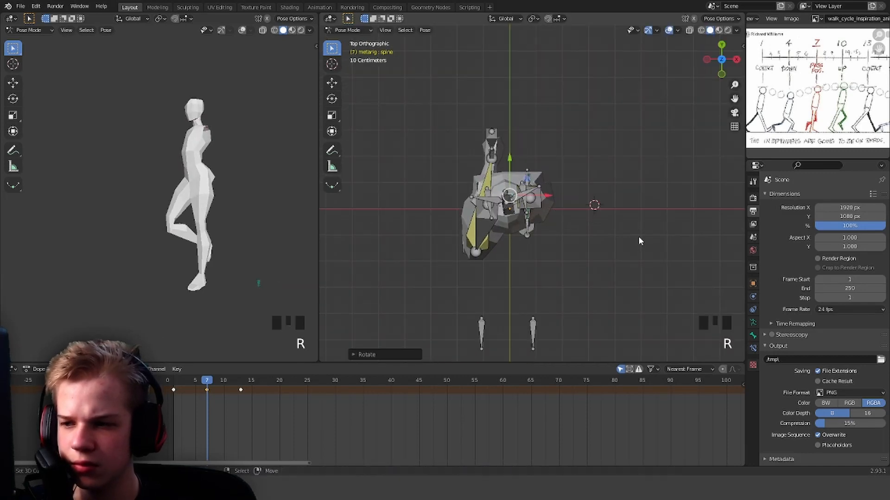
pyautogui.press('i')
pyautogui.moveTo(596, 260); pyautogui.dragTo(515, 174, button='middle')
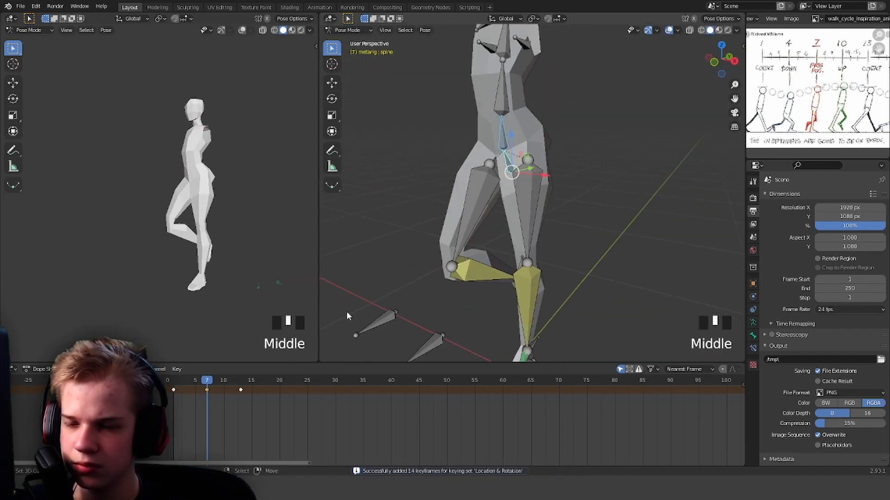
# Step: In front view on frame 7, adjust the hip bone's rotation, counter-rotate spine.001, and key spine.001's location and rotation
pyautogui.press('KP_1')
pyautogui.press('r')
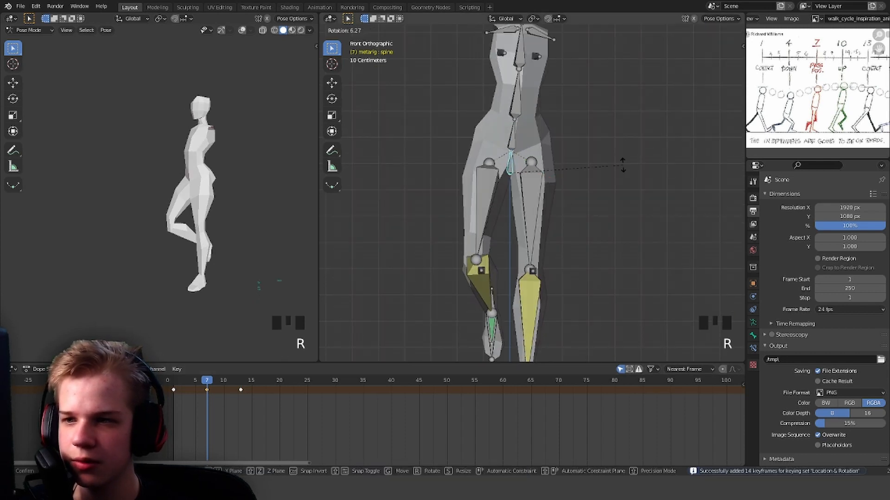
pyautogui.click(609, 175)
pyautogui.press('r')
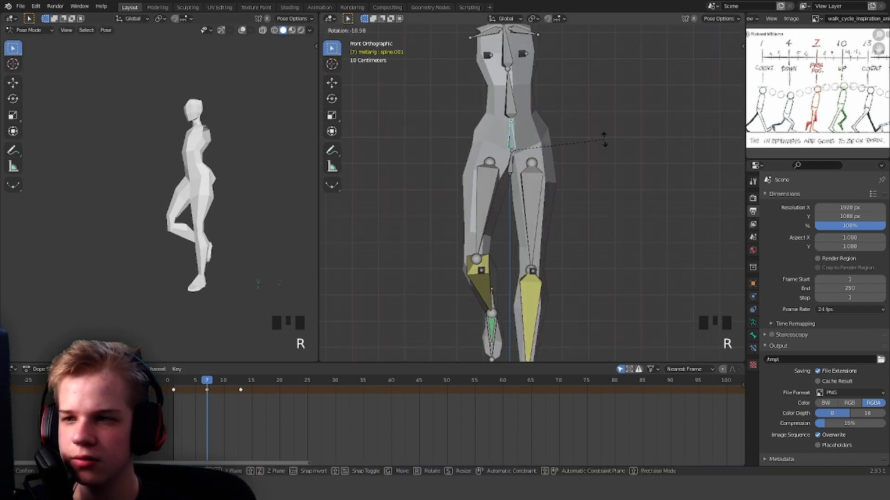
pyautogui.click(602, 145)
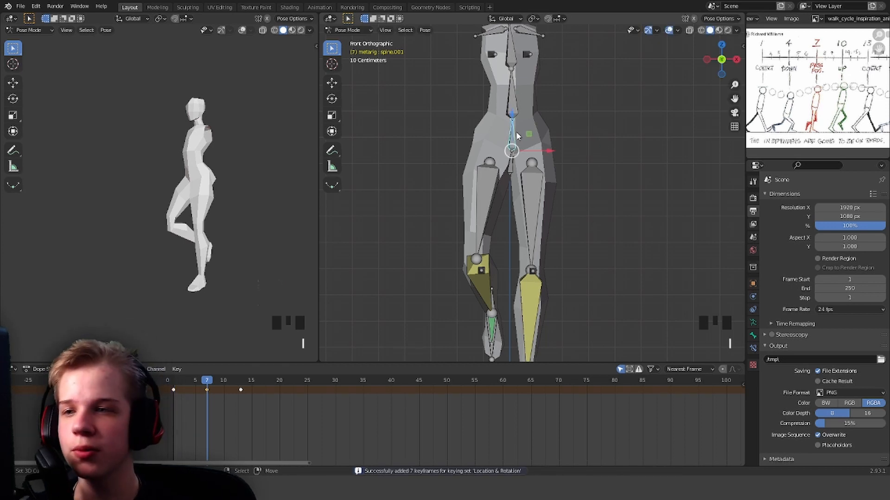
# Step: Disable Inherit Rotation for the spine.001 bone in its bone relations
pyautogui.click(752, 335)
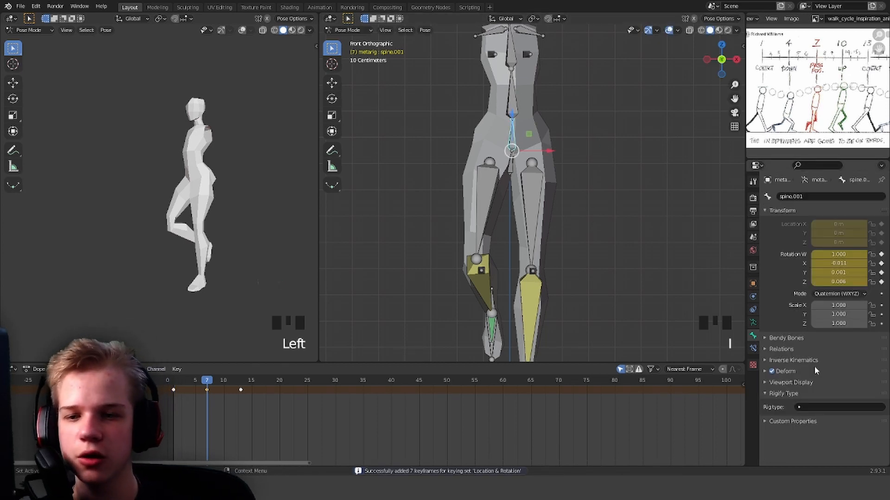
pyautogui.scroll(-2, 802, 371)
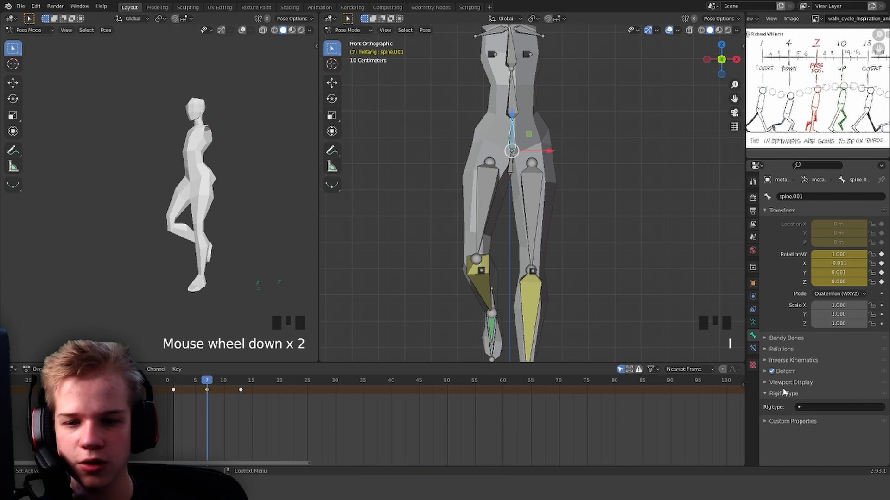
pyautogui.click(784, 349)
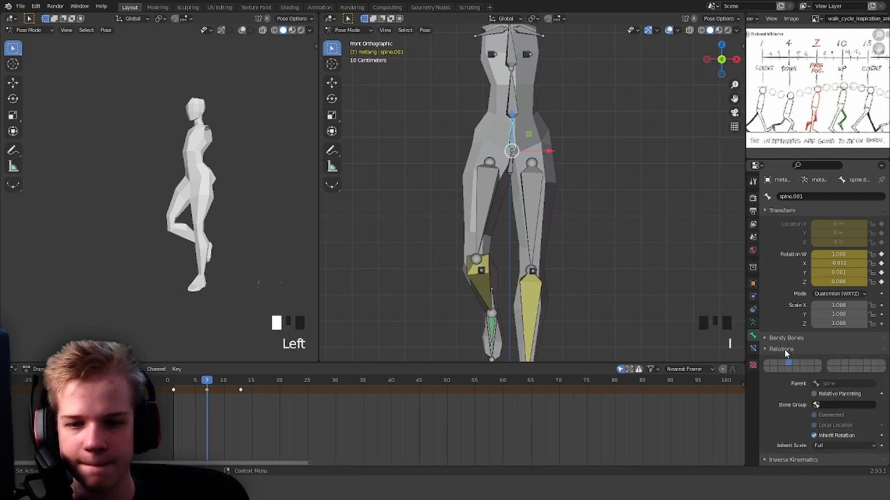
pyautogui.click(814, 436)
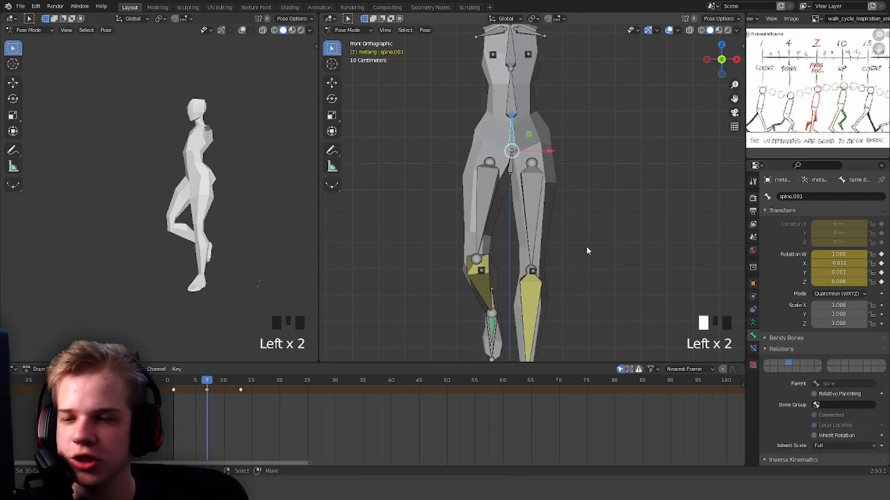
# Step: Test the hip bone's rotation on frame 7 in a perspective view, including a slight rotation about the Z axis
pyautogui.scroll(-4, 571, 199)
pyautogui.scroll(3, 516, 186)
pyautogui.moveTo(571, 198); pyautogui.dragTo(596, 250, button='middle')
pyautogui.rightClick(516, 186)
pyautogui.press('r')
pyautogui.rightClick(582, 216)
pyautogui.press('r')
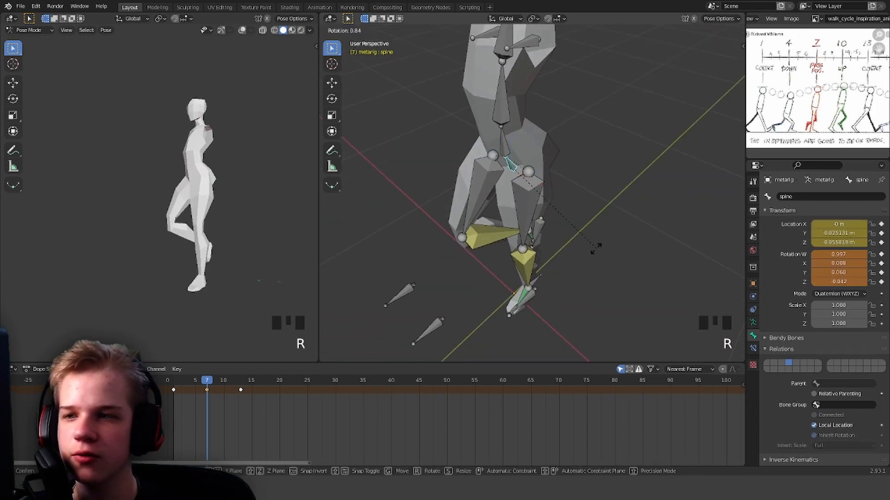
pyautogui.press('z')
pyautogui.click(574, 247)
# Step: Try rotating the hip bone and spine.001 in front view on frame 7
pyautogui.press('KP_1')
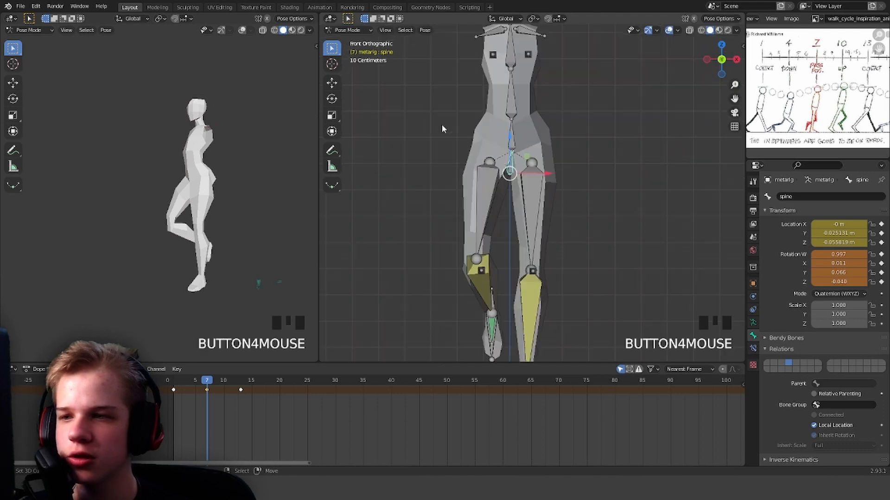
pyautogui.press('r')
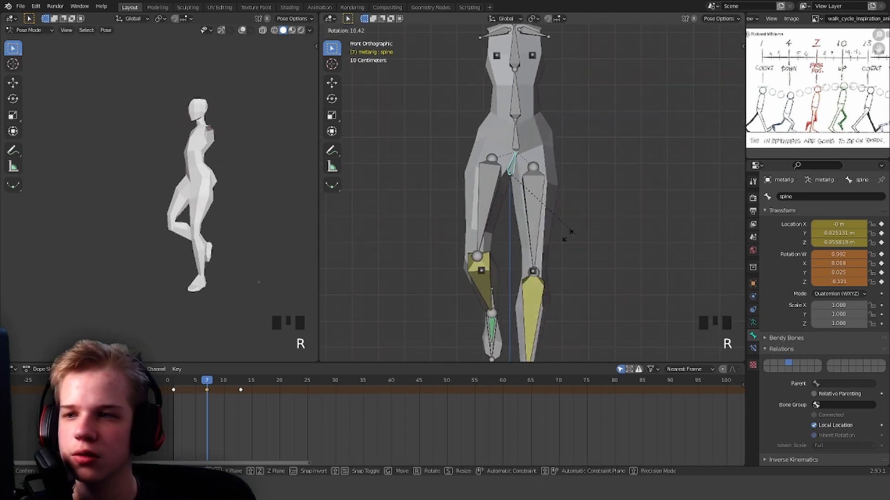
pyautogui.click(504, 134)
pyautogui.rightClick(511, 132)
pyautogui.press('r')
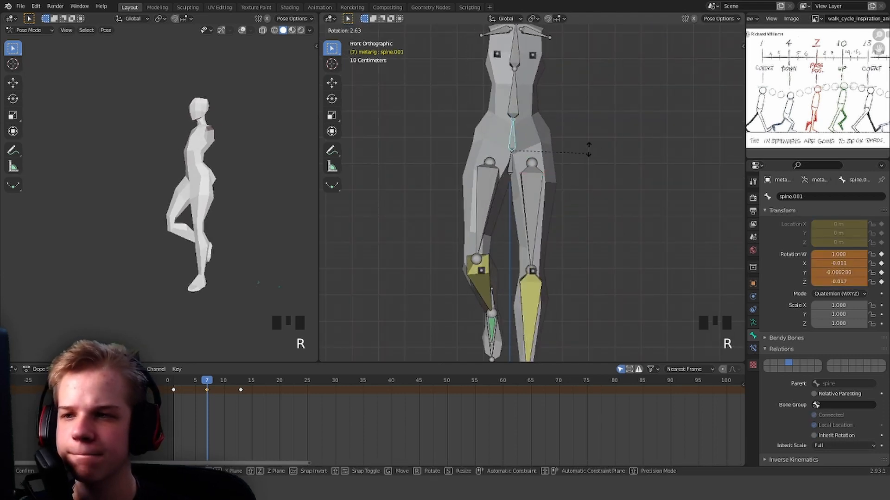
pyautogui.rightClick(575, 156)
# Step: Key location and rotation for the spine and spine.001 bones on frame 7
pyautogui.keyDown('shift'); pyautogui.moveTo(507, 157); pyautogui.dragTo(507, 166, button='middle'); pyautogui.keyUp('shift')
pyautogui.scroll(2, 506, 166)
pyautogui.rightClick(504, 168)
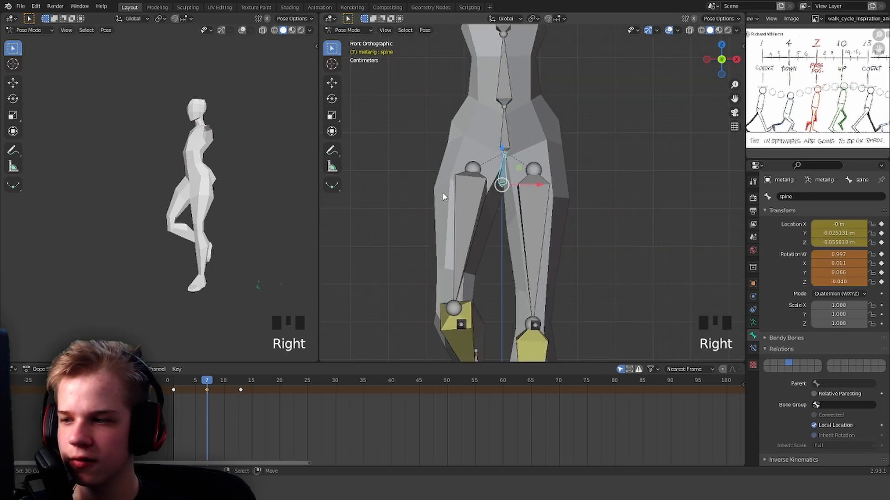
pyautogui.keyDown('shift'); pyautogui.rightClick(509, 137); pyautogui.keyUp('shift')
pyautogui.press('i')
# Step: On frame 1 in front view, rotate the hip bone about -1.4° and key its location and rotation
pyautogui.scroll(-3, 453, 254)
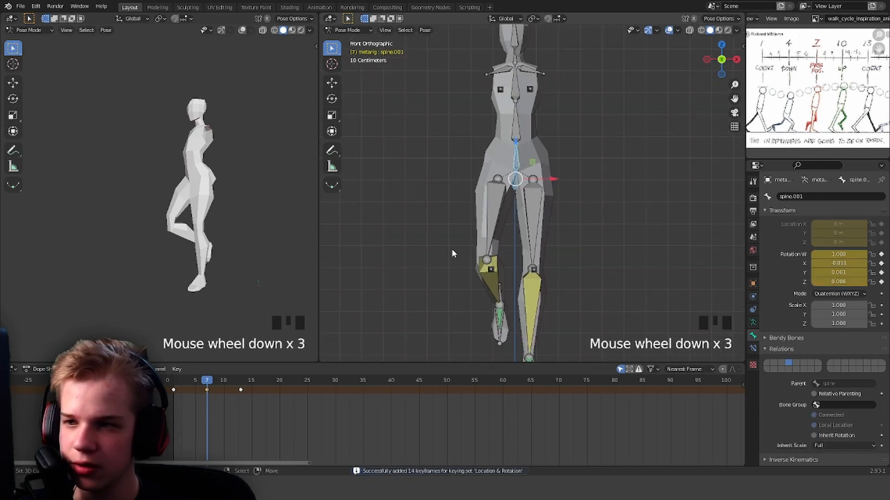
pyautogui.press('Left')
pyautogui.press('space')
pyautogui.moveTo(235, 404); pyautogui.dragTo(174, 400)
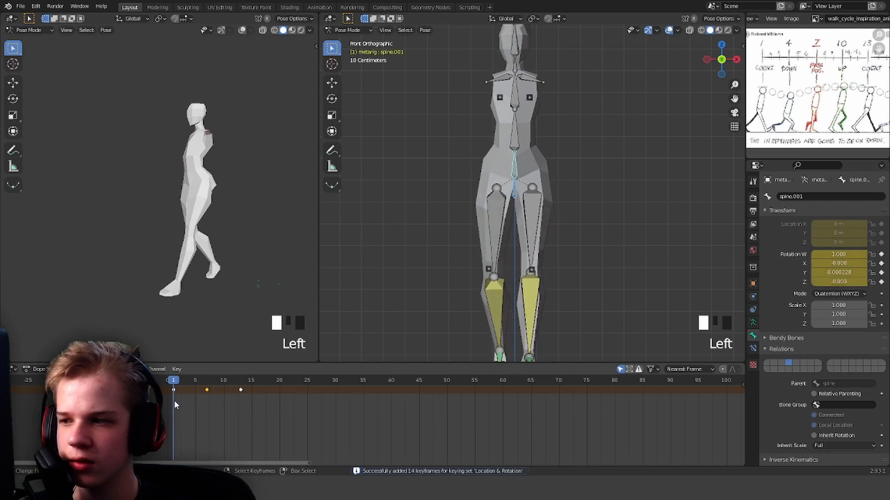
pyautogui.rightClick(513, 191)
pyautogui.press('r')
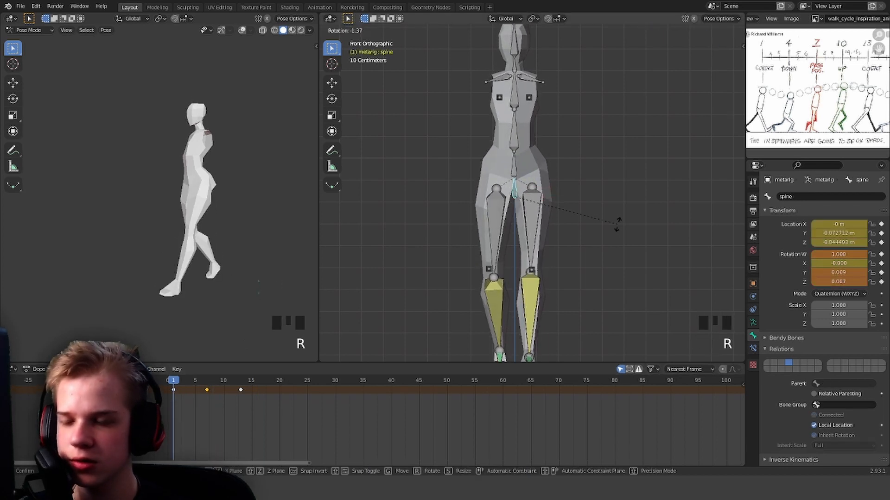
pyautogui.click(616, 223)
pyautogui.press('i')
# Step: On frame 13 in front view, tilt the hip bone slightly and key its location and rotation
pyautogui.click(241, 395)
pyautogui.press('r')
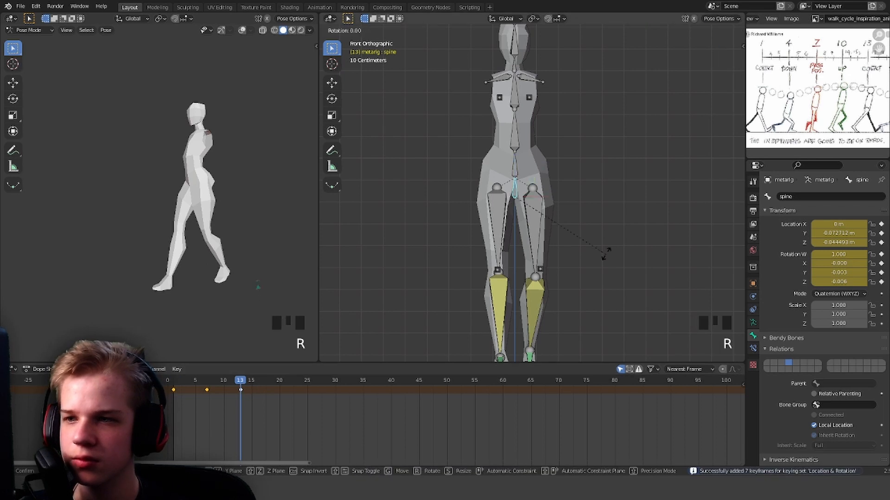
pyautogui.click(606, 246)
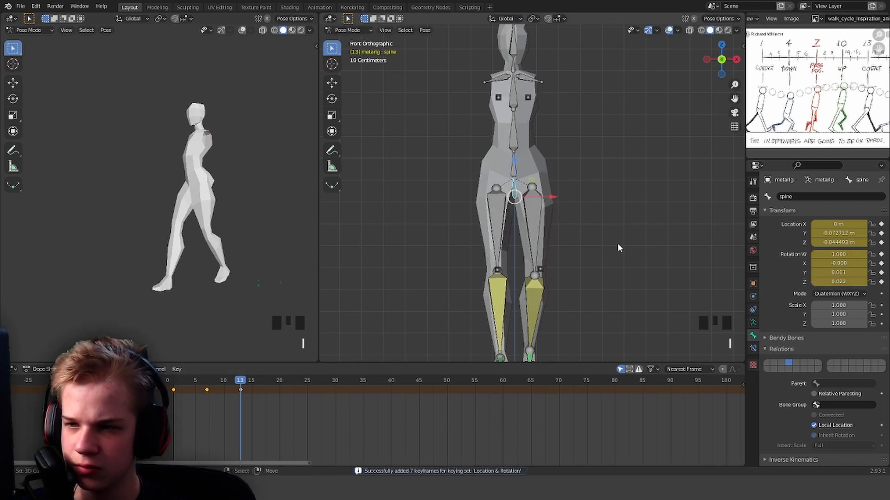
pyautogui.press('r')
pyautogui.click(615, 255)
pyautogui.press('i')
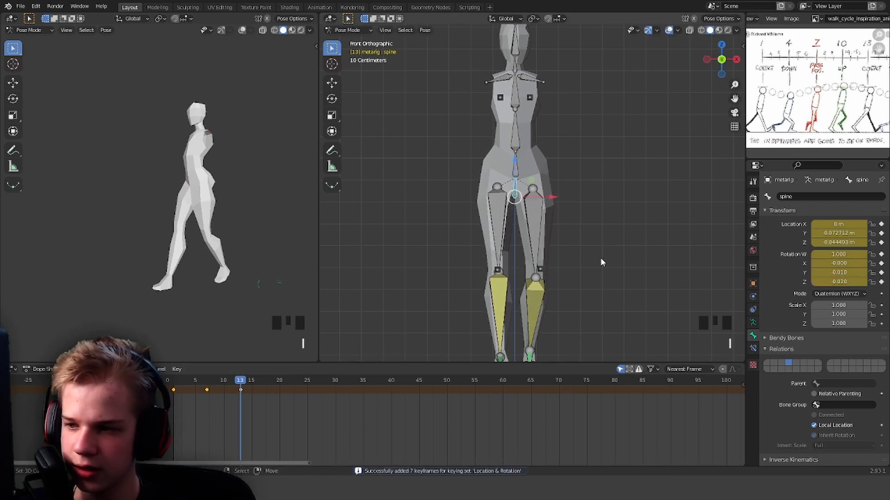
# Step: Select all bones of the rig
pyautogui.moveTo(241, 404)
pyautogui.mouseDown()
pyautogui.moveTo(200, 403)
pyautogui.moveTo(251, 398)
pyautogui.mouseUp()
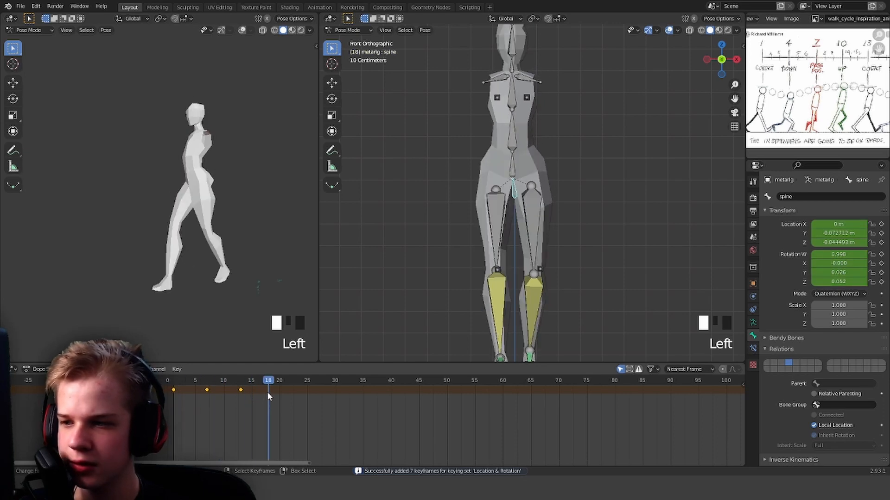
pyautogui.scroll(-3, 569, 198)
pyautogui.scroll(-2, 569, 208)
pyautogui.press('a')
pyautogui.press('a')
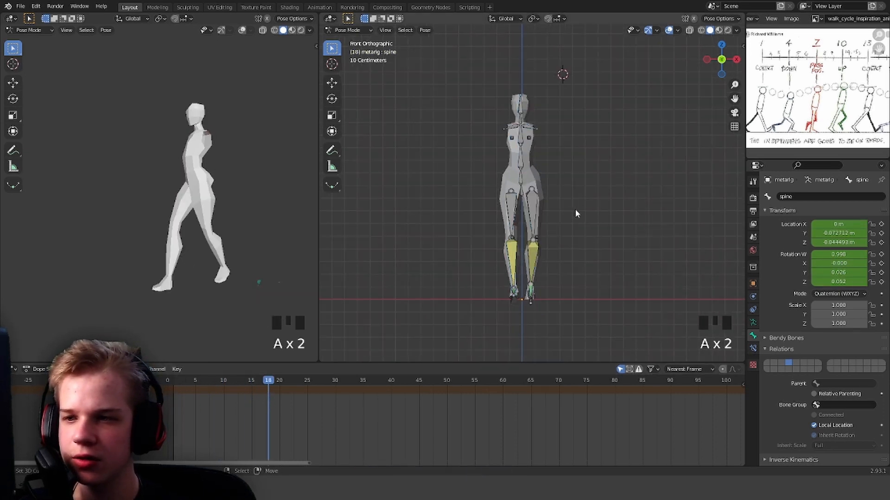
pyautogui.press('a')
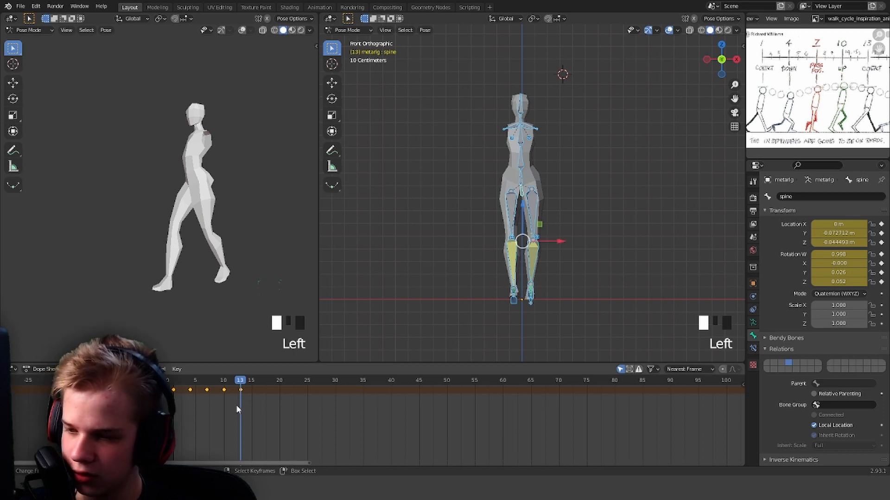
# Step: Try duplicating the keyframes of frames 1 to 13 by 12 frames, inspect the pose on frame 13, and undo the duplication
pyautogui.hotkey('ctrl', 'c')
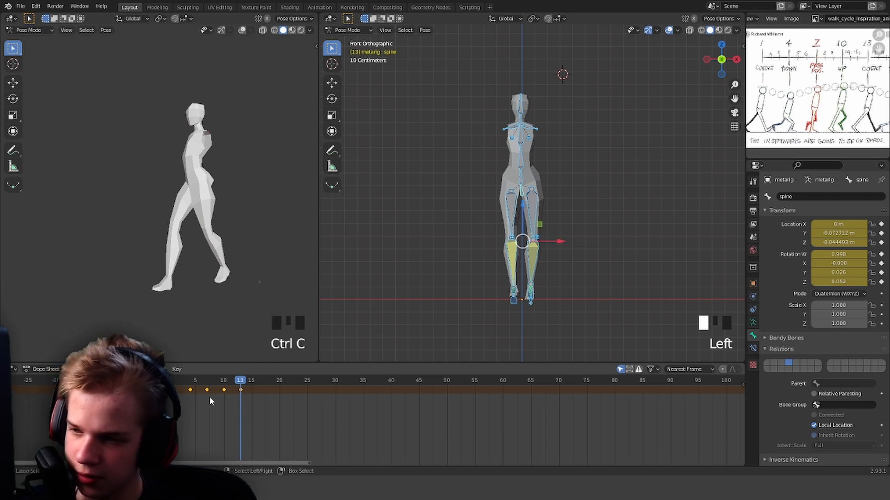
pyautogui.moveTo(238, 396)
pyautogui.mouseDown()
pyautogui.moveTo(231, 399)
pyautogui.moveTo(242, 398)
pyautogui.mouseUp()
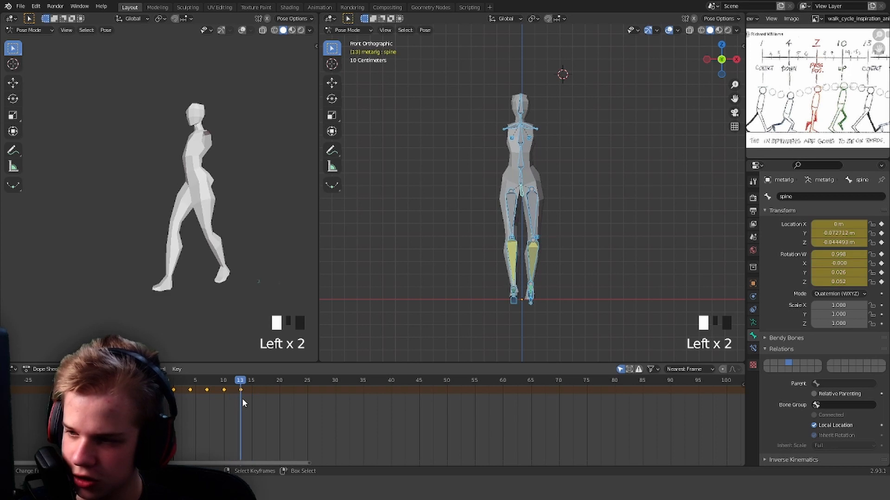
pyautogui.hotkey('shift', 'd')
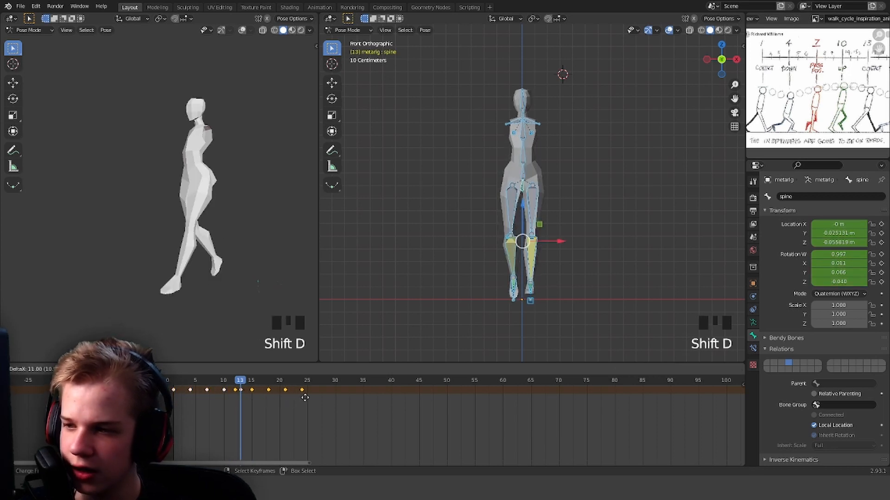
pyautogui.click(308, 397)
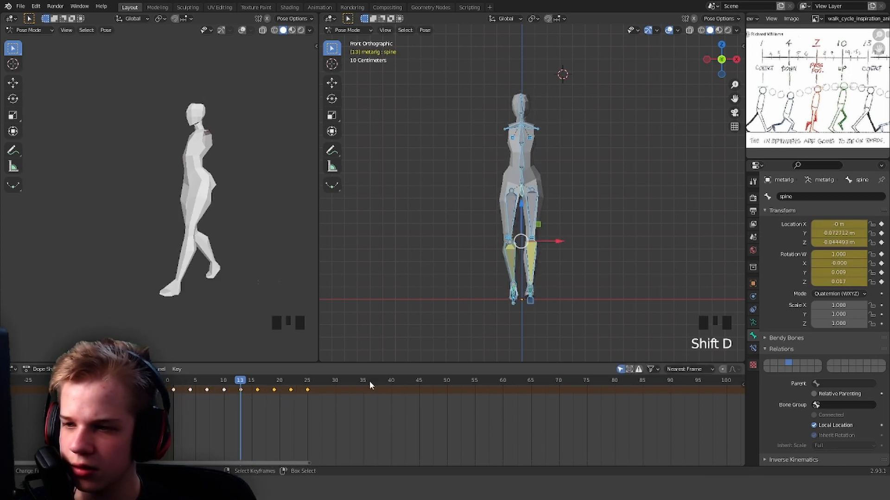
pyautogui.moveTo(417, 278); pyautogui.dragTo(334, 259, button='middle')
pyautogui.moveTo(242, 403)
pyautogui.mouseDown()
pyautogui.moveTo(184, 399)
pyautogui.moveTo(291, 401)
pyautogui.moveTo(242, 402)
pyautogui.mouseUp()
pyautogui.moveTo(541, 238); pyautogui.dragTo(533, 237, button='middle')
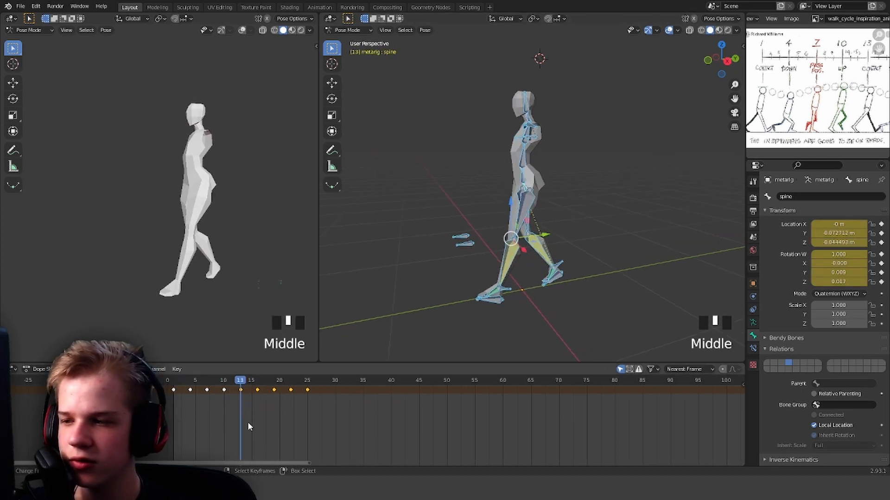
pyautogui.click(248, 411)
pyautogui.hotkey('ctrl', 'z')
pyautogui.hotkey('ctrl', 'z')
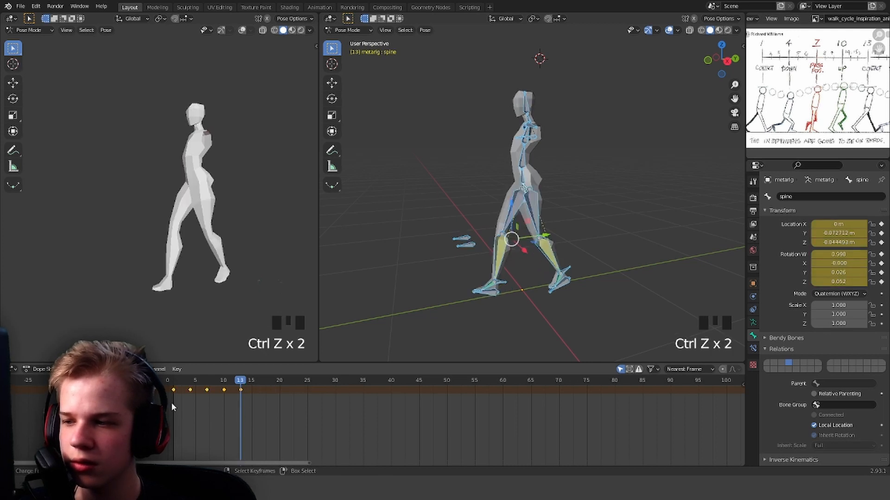
# Step: Copy the full-rig pose from frame 4, paste it mirrored on frame 16, and key location and rotation for all bones
pyautogui.moveTo(171, 401)
pyautogui.mouseDown()
pyautogui.moveTo(245, 398)
pyautogui.moveTo(174, 392)
pyautogui.mouseUp()
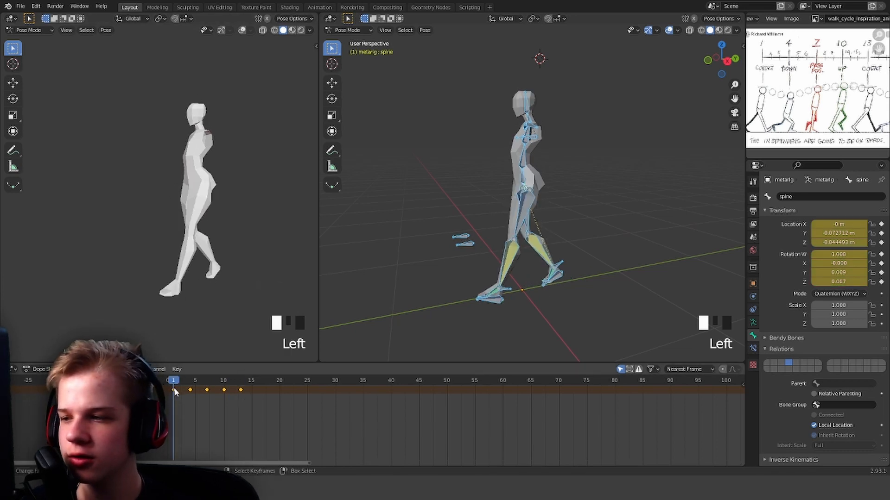
pyautogui.click(188, 393)
pyautogui.moveTo(567, 253); pyautogui.dragTo(582, 254, button='middle')
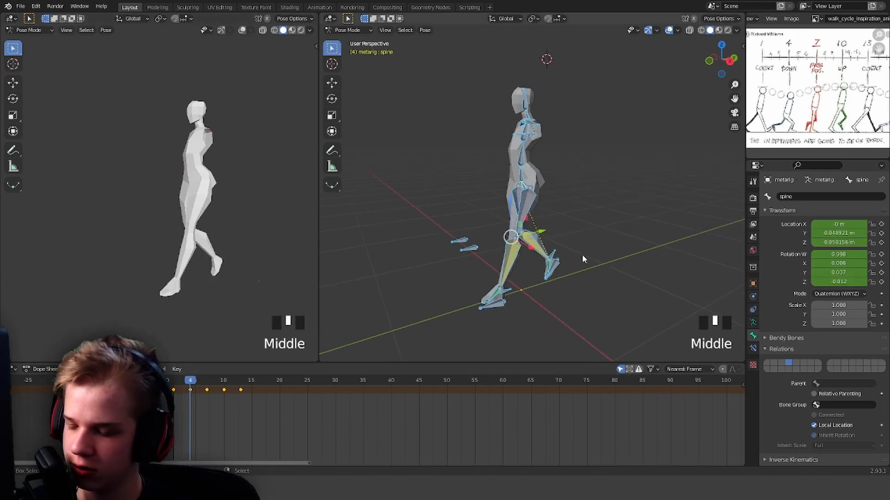
pyautogui.hotkey('ctrl', 'c')
pyautogui.moveTo(204, 398); pyautogui.dragTo(257, 397)
pyautogui.scroll(-1, 833, 87)
pyautogui.moveTo(836, 86); pyautogui.dragTo(796, 91, button='middle')
pyautogui.moveTo(533, 260); pyautogui.dragTo(505, 294, button='middle')
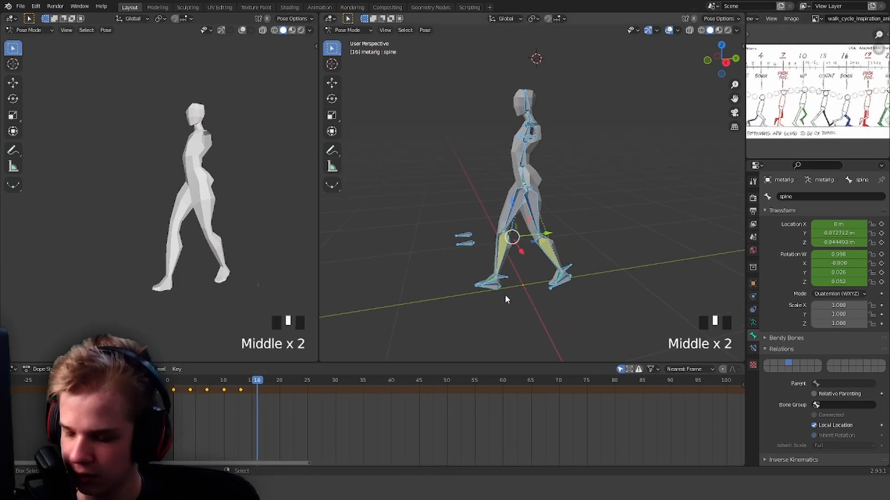
pyautogui.hotkey('ctrl', 'shift', 'v')
pyautogui.press('i')
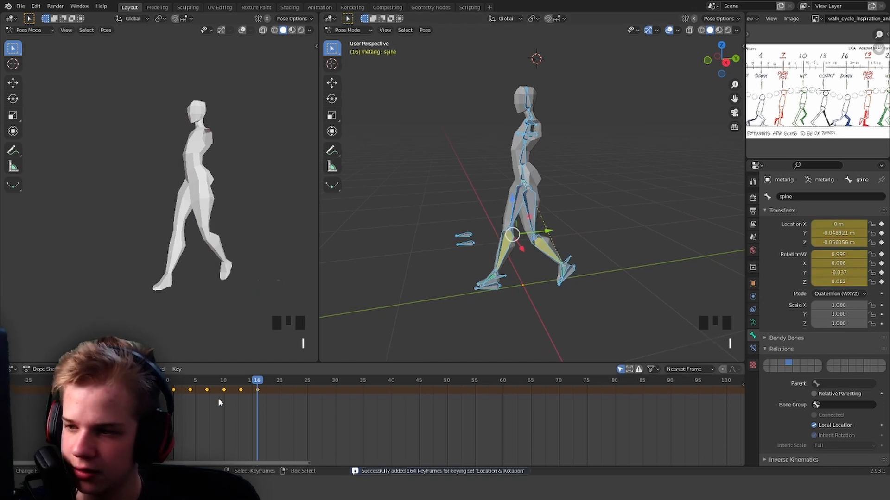
# Step: Copy the full-rig pose from frame 7, paste it mirrored on frame 20, and key location and rotation for all bones
pyautogui.click(204, 393)
pyautogui.moveTo(552, 253); pyautogui.dragTo(551, 259, button='middle')
pyautogui.hotkey('ctrl', 'c')
pyautogui.click(282, 404)
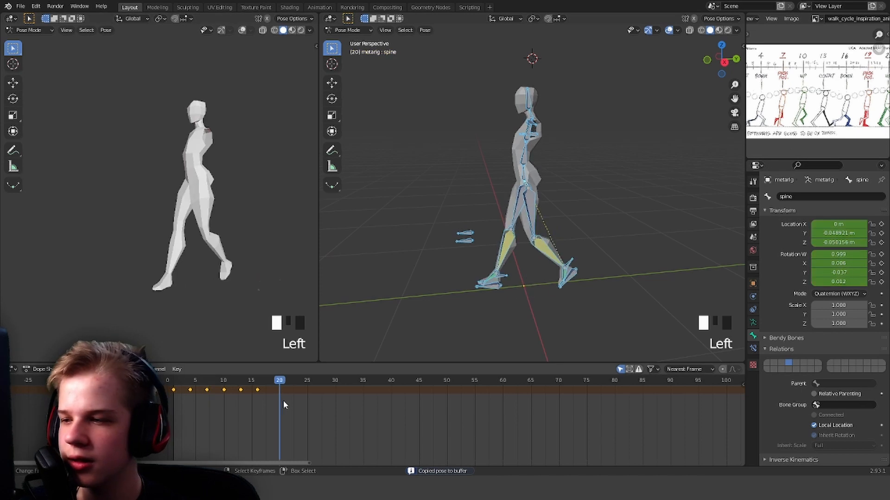
pyautogui.moveTo(595, 250); pyautogui.dragTo(598, 253, button='middle')
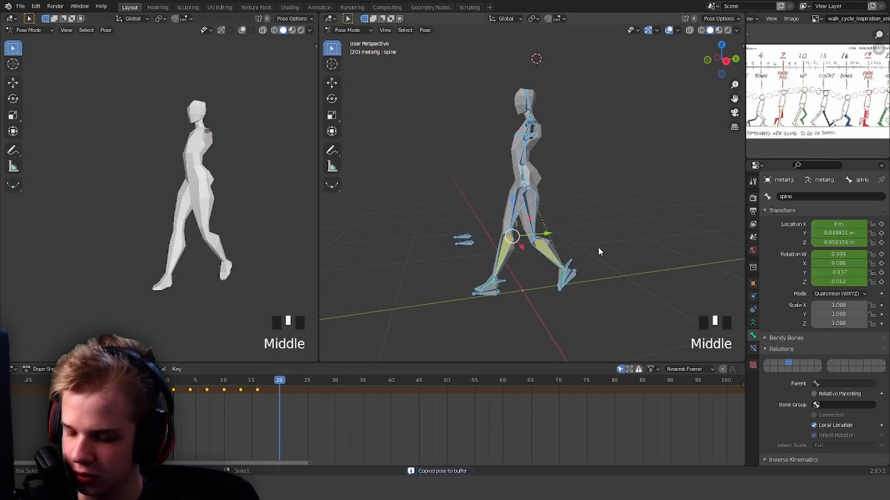
pyautogui.hotkey('ctrl', 'shift', 'v')
pyautogui.press('i')
# Step: Copy the full-rig pose from frame 10, paste it mirrored on frame 22, and key location and rotation for all bones
pyautogui.click(228, 398)
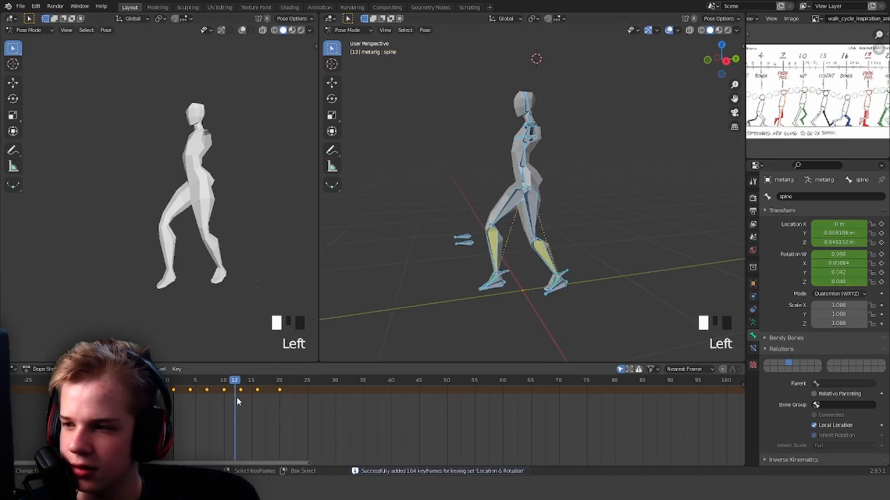
pyautogui.click(225, 397)
pyautogui.moveTo(533, 232); pyautogui.dragTo(561, 234, button='middle')
pyautogui.hotkey('ctrl', 'c')
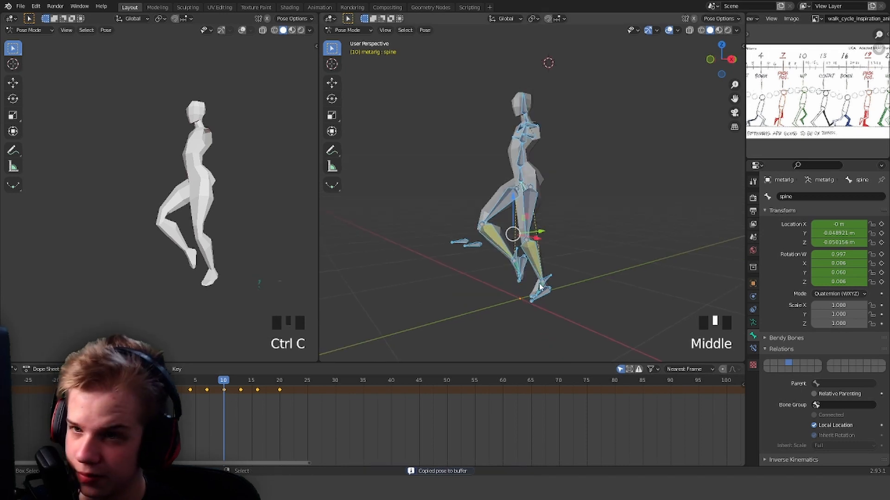
pyautogui.moveTo(806, 135); pyautogui.dragTo(776, 137, button='middle')
pyautogui.moveTo(301, 399); pyautogui.dragTo(290, 397)
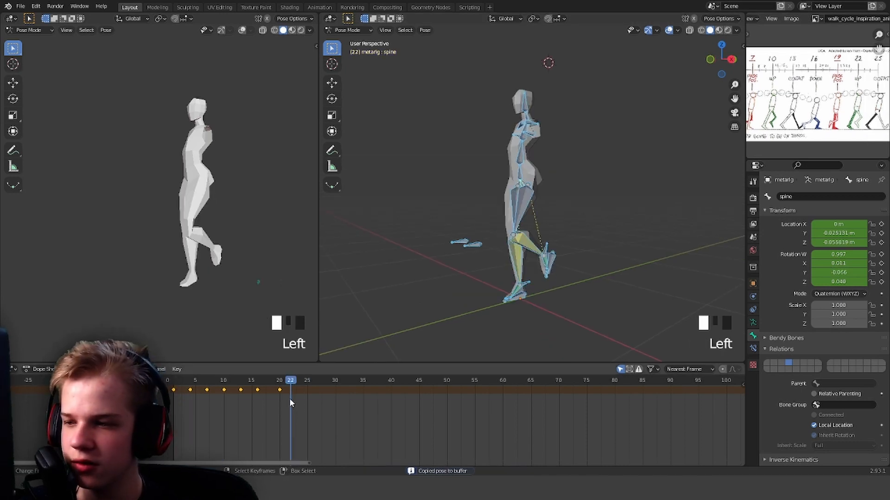
pyautogui.moveTo(418, 346); pyautogui.dragTo(550, 252, button='middle')
pyautogui.hotkey('ctrl', 'shift', 'v')
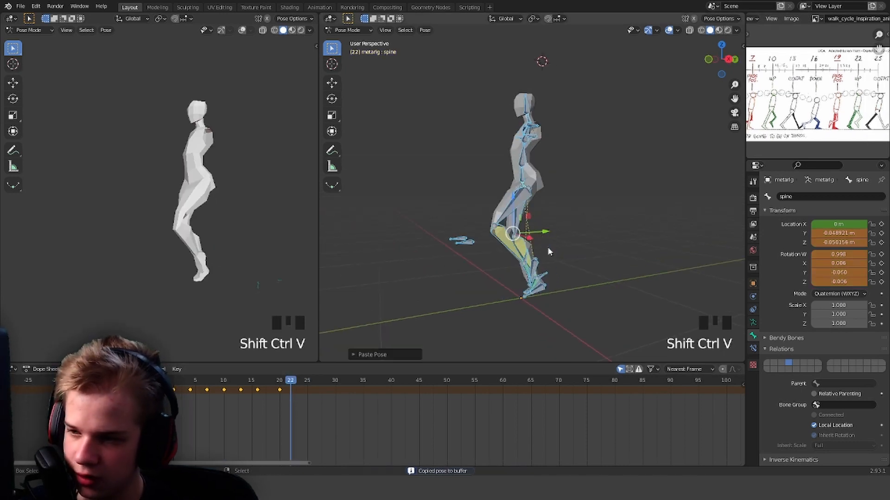
pyautogui.press('i')
# Step: Move the keyframes on frame 20 to frame 19 and play the animation
pyautogui.click(279, 399)
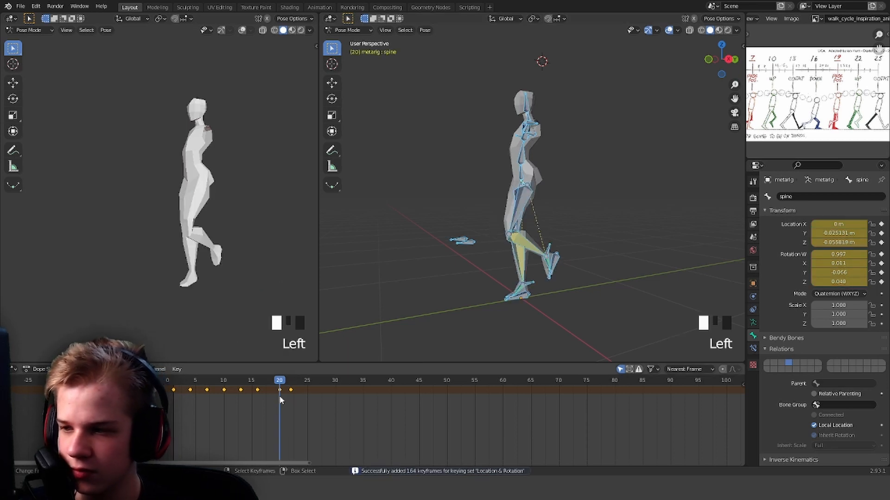
pyautogui.rightClick(279, 391)
pyautogui.press('g')
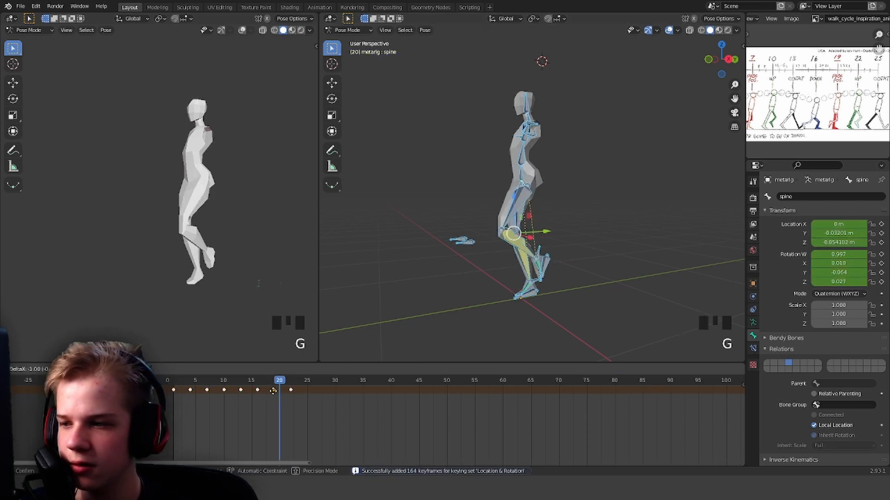
pyautogui.click(273, 392)
pyautogui.click(274, 402)
pyautogui.press('space')
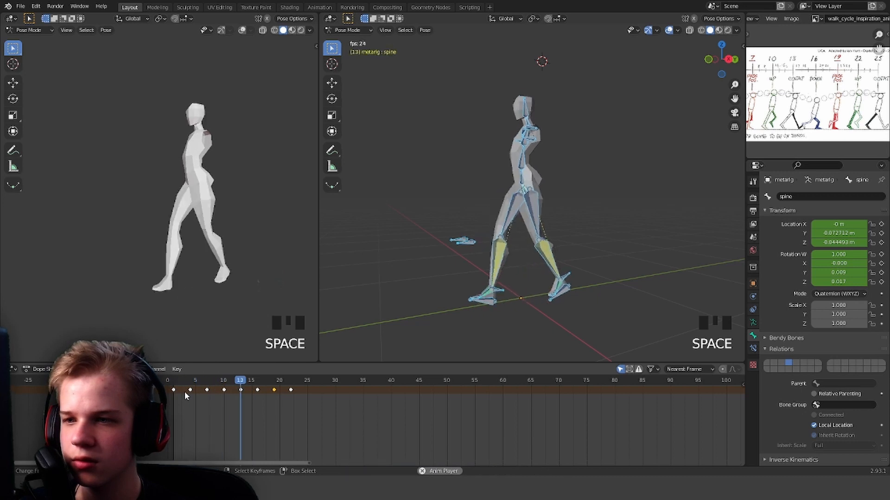
pyautogui.press('space')
# Step: Copy the frame 1 keyframes, paste them at frame 25, and play the animation through
pyautogui.moveTo(244, 395); pyautogui.dragTo(307, 398)
pyautogui.moveTo(820, 96); pyautogui.dragTo(810, 97, button='middle')
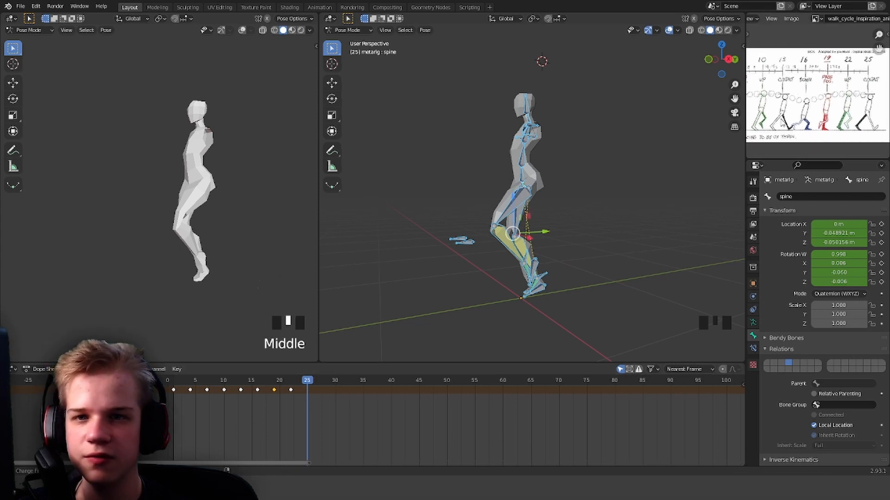
pyautogui.hotkey('ctrl', 'c')
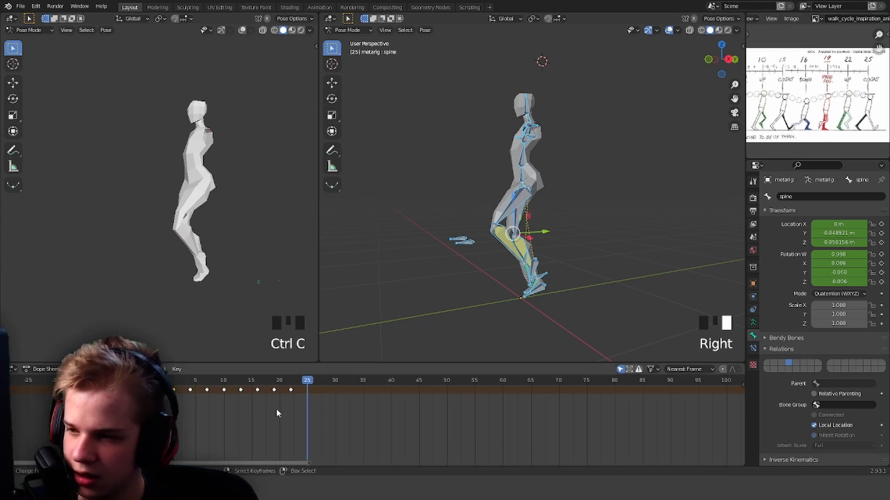
pyautogui.hotkey('ctrl', 'v')
pyautogui.moveTo(485, 187); pyautogui.dragTo(523, 182, button='middle')
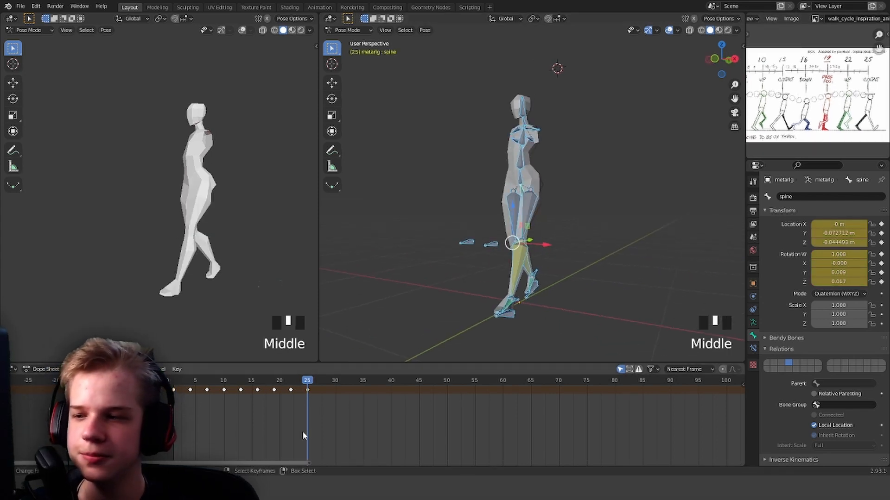
pyautogui.moveTo(304, 434); pyautogui.dragTo(170, 422)
pyautogui.press('space')
pyautogui.press('space')
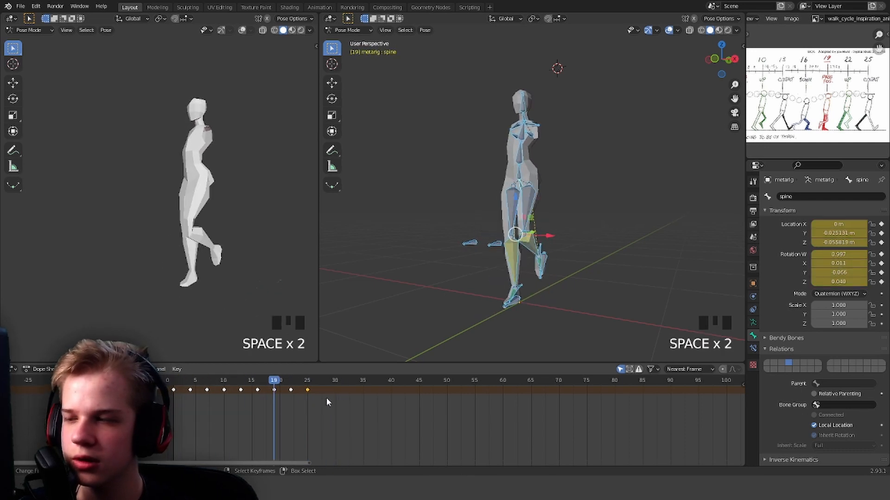
# Step: Set the scene's end frame to 24 and play the walk cycle in front view
pyautogui.click(753, 211)
pyautogui.click(848, 289)
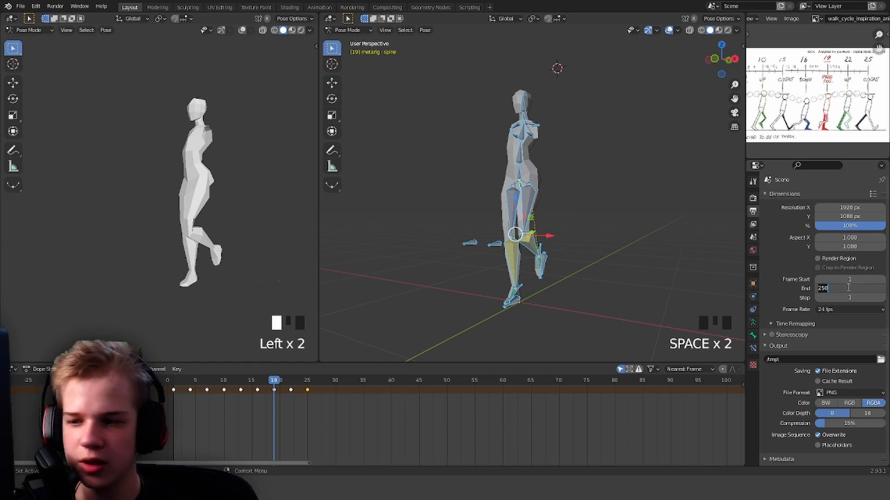
pyautogui.write('24')
pyautogui.press('Return')
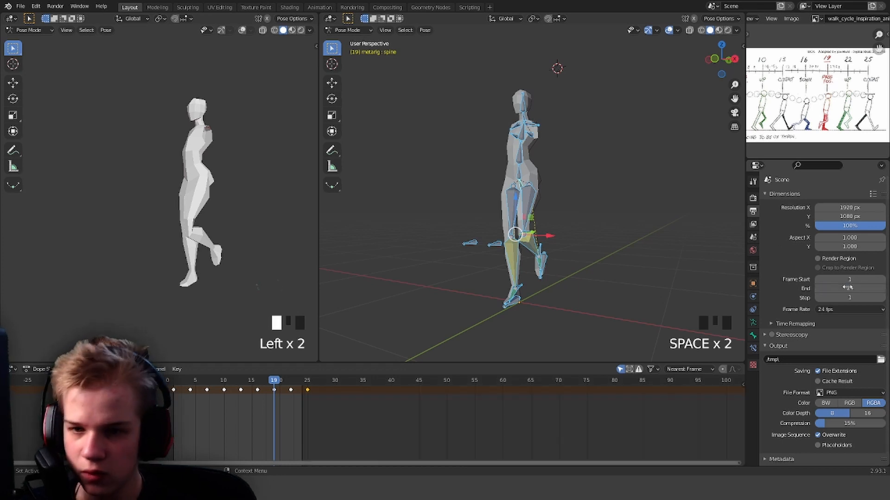
pyautogui.press('space')
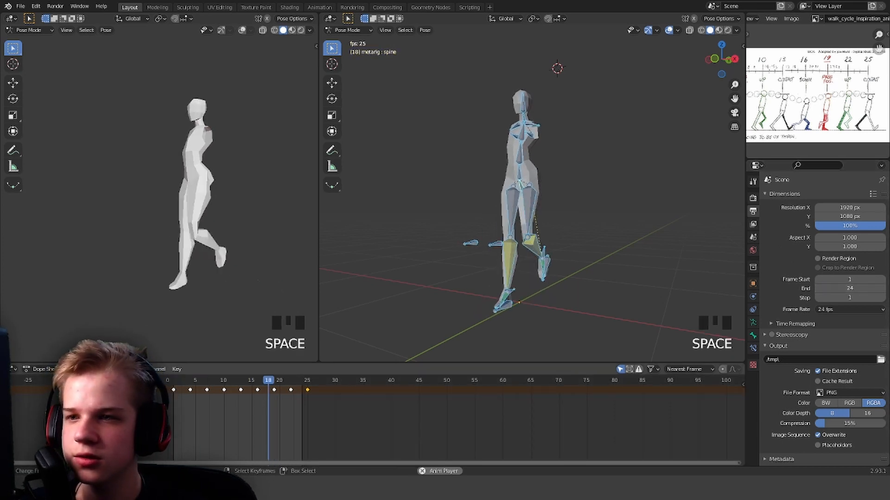
pyautogui.moveTo(491, 274); pyautogui.dragTo(445, 274, button='middle')
pyautogui.click(444, 274)
pyautogui.press('`')
pyautogui.press('`')
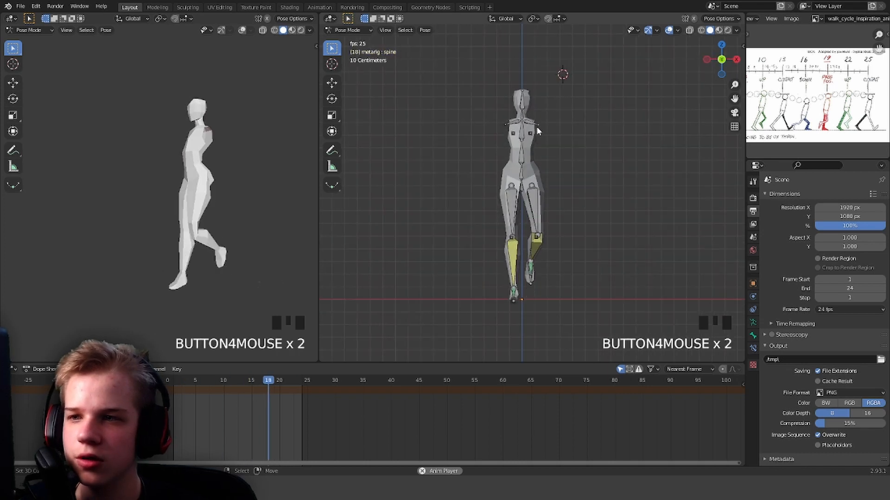
# Step: Delete all keyframes of the head bone spine.006 and replay the walk cycle
pyautogui.rightClick(520, 103)
pyautogui.press('space')
pyautogui.press('x')
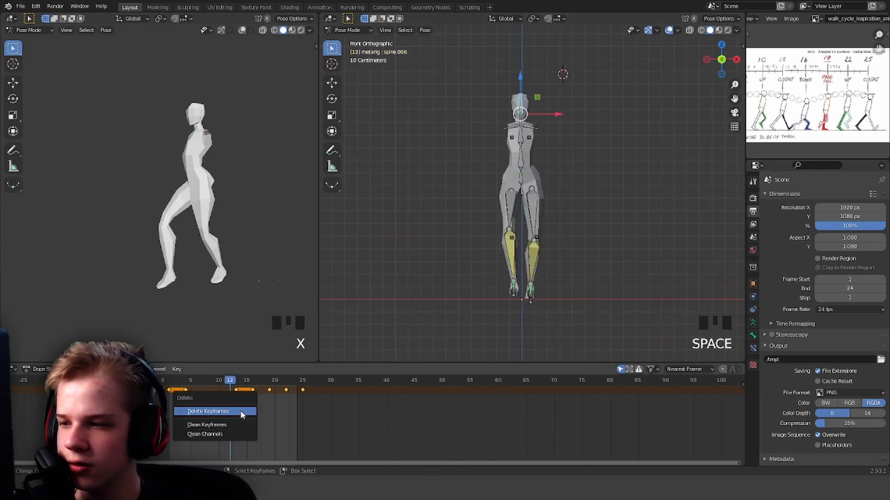
pyautogui.click(241, 412)
pyautogui.press('space')
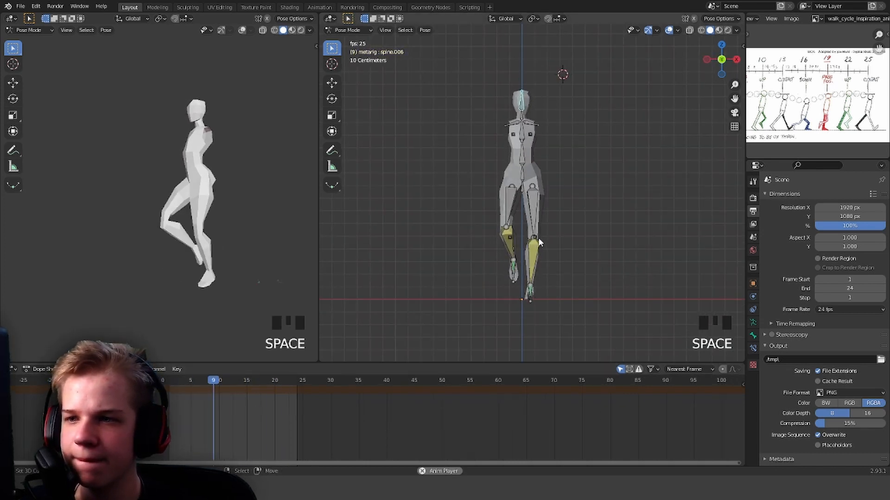
# Step: Delete the spine bone's keyframes on frames 4, 10, 16 and 22, then play the animation
pyautogui.scroll(4, 520, 255)
pyautogui.press('space')
pyautogui.rightClick(510, 187)
pyautogui.moveTo(211, 401); pyautogui.dragTo(166, 396)
pyautogui.rightClick(253, 390)
pyautogui.press('x')
pyautogui.rightClick(284, 390)
pyautogui.press('x')
pyautogui.click(284, 389)
pyautogui.press('space')
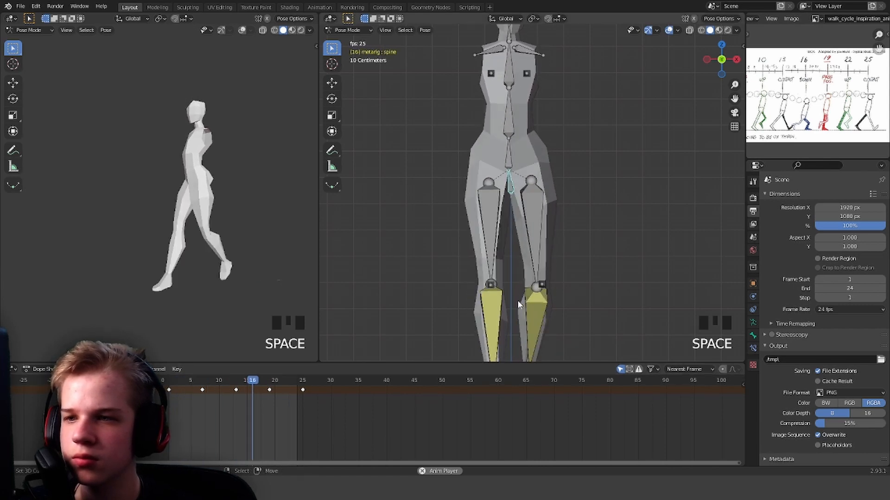
# Step: Delete the keyframes on frames 4, 10, 16 and 22 for the spine.001 bone
pyautogui.press('space')
pyautogui.rightClick(512, 158)
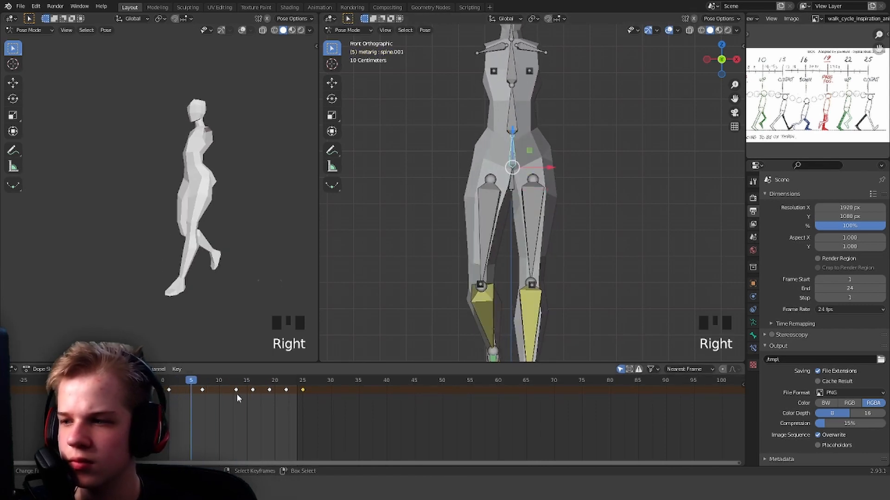
pyautogui.press('x')
pyautogui.rightClick(253, 389)
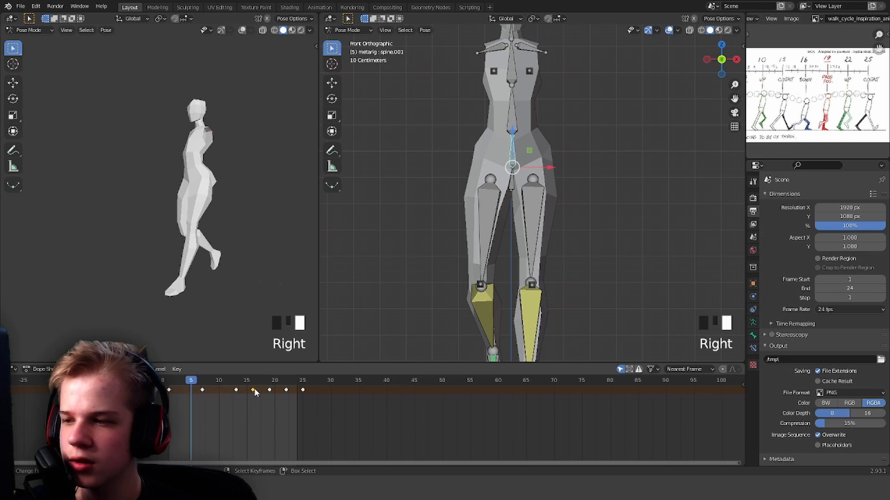
pyautogui.press('x')
pyautogui.click(255, 389)
pyautogui.rightClick(302, 392)
pyautogui.press('x')
pyautogui.rightClick(286, 389)
pyautogui.press('x')
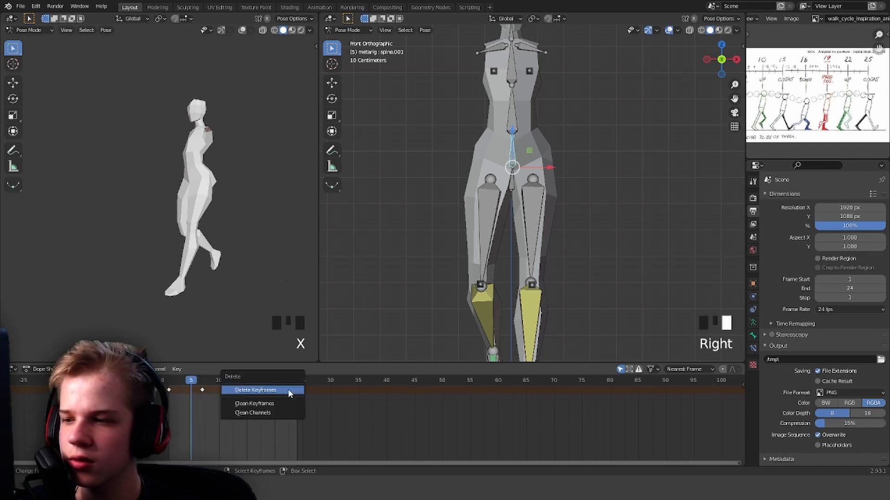
pyautogui.click(292, 391)
# Step: Switch the Dope Sheet area to the Graph Editor and deselect all of the spine.001 bone's curve keyframes
pyautogui.press('a')
pyautogui.click(13, 370)
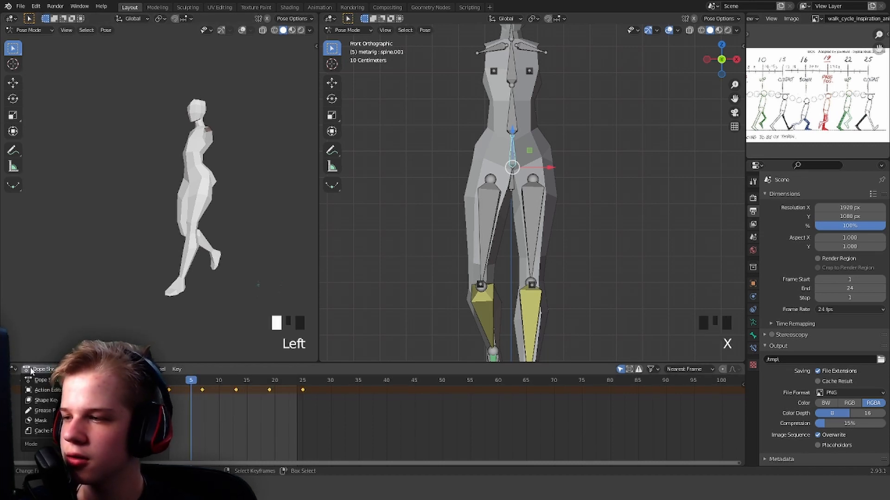
pyautogui.click(45, 342)
pyautogui.click(12, 370)
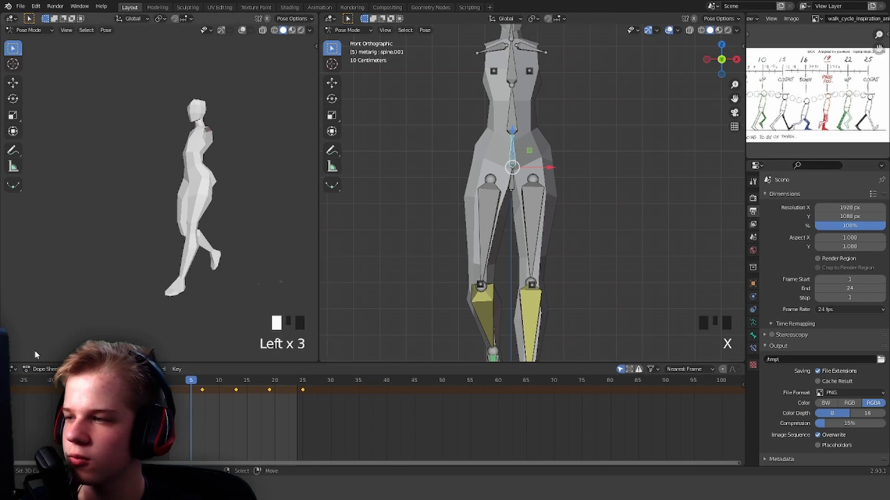
pyautogui.click(13, 369)
pyautogui.click(123, 299)
pyautogui.scroll(-1, 268, 398)
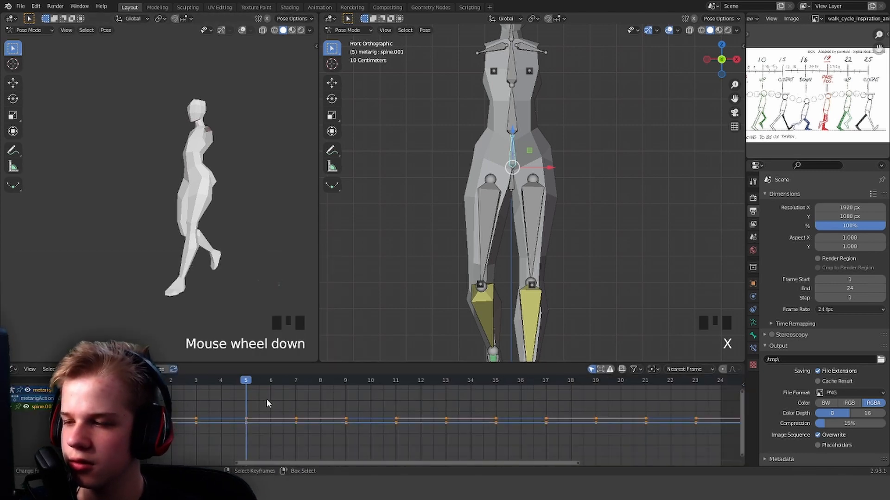
pyautogui.scroll(2, 292, 410)
pyautogui.hotkey('alt', 'a')
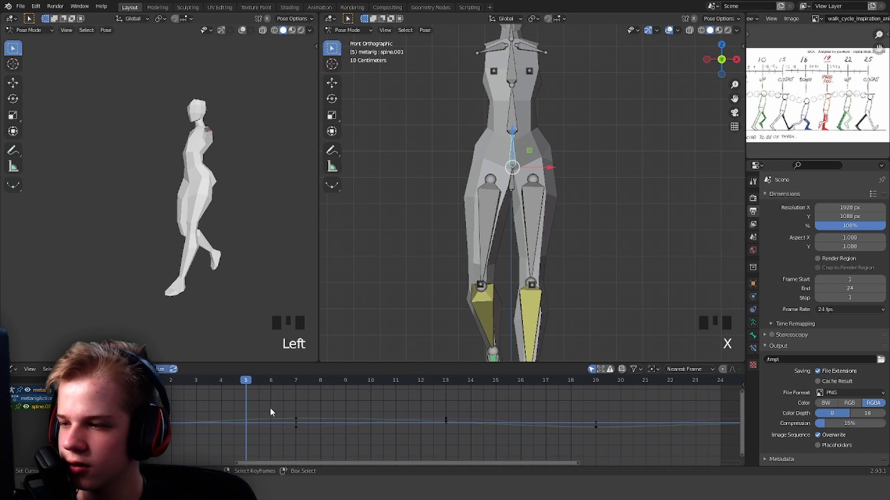
# Step: Examine the spine.001 bone's animation curves around frame 13 and briefly play the walk cycle
pyautogui.moveTo(317, 422); pyautogui.dragTo(398, 433, button='middle')
pyautogui.press('a')
pyautogui.hotkey('alt', 'a')
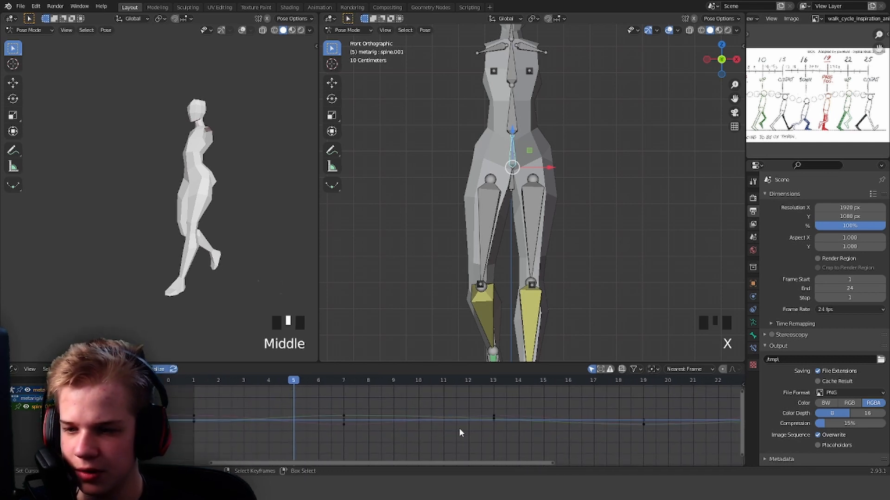
pyautogui.moveTo(536, 429); pyautogui.dragTo(402, 420, button='middle')
pyautogui.rightClick(410, 415)
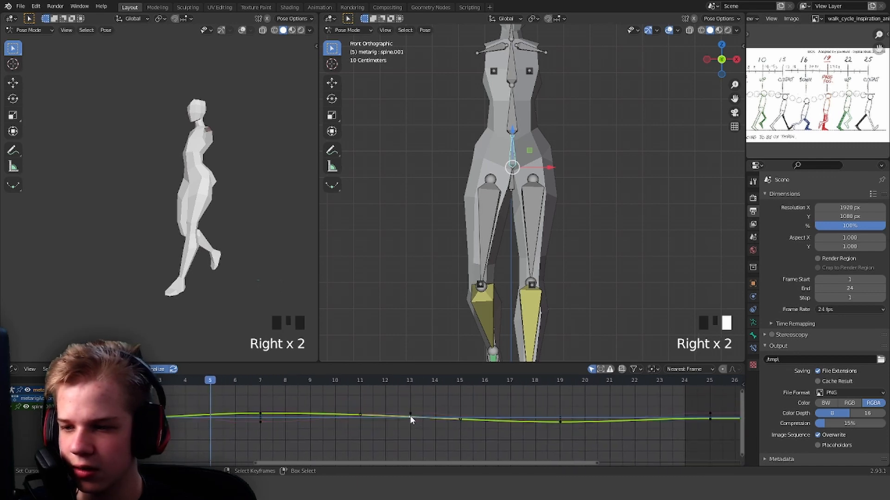
pyautogui.scroll(-1, 409, 419)
pyautogui.press('space')
pyautogui.press('space')
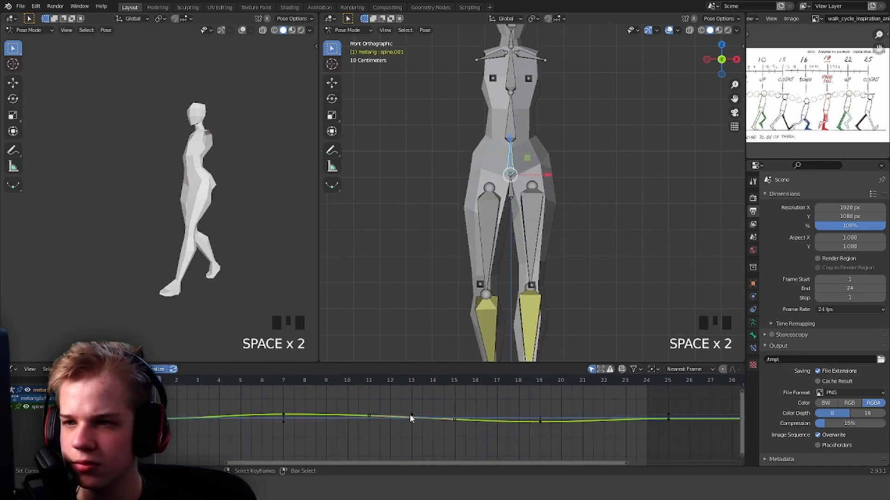
# Step: Select the spine bone, deselect its curve keyframes, and enlarge the Graph Editor area upward
pyautogui.rightClick(411, 415)
pyautogui.press('a')
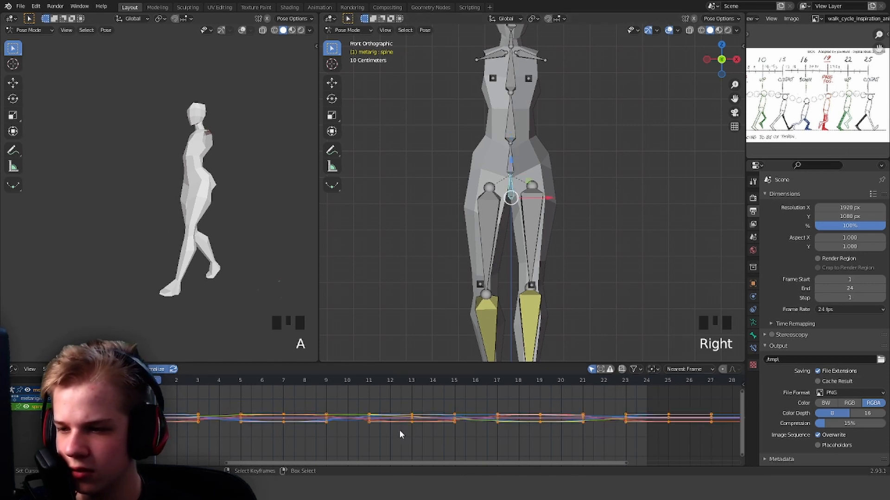
pyautogui.hotkey('alt', 'a')
pyautogui.scroll(6, 415, 430)
pyautogui.moveTo(439, 425); pyautogui.dragTo(363, 434, button='middle')
pyautogui.click(153, 369)
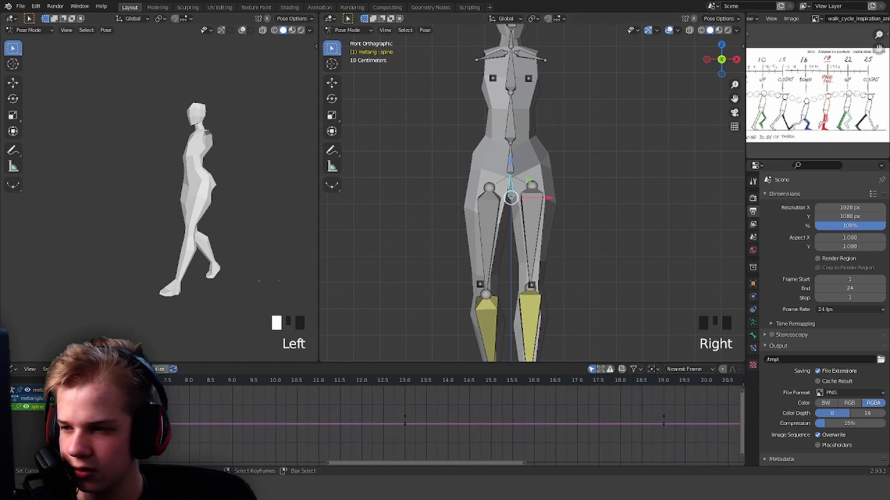
pyautogui.scroll(-13, 457, 439)
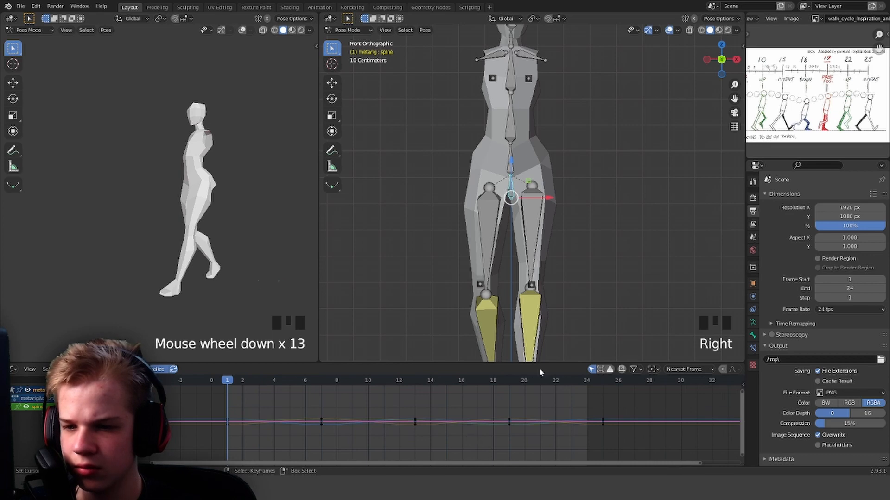
pyautogui.moveTo(544, 362); pyautogui.dragTo(545, 175)
pyautogui.scroll(10, 485, 351)
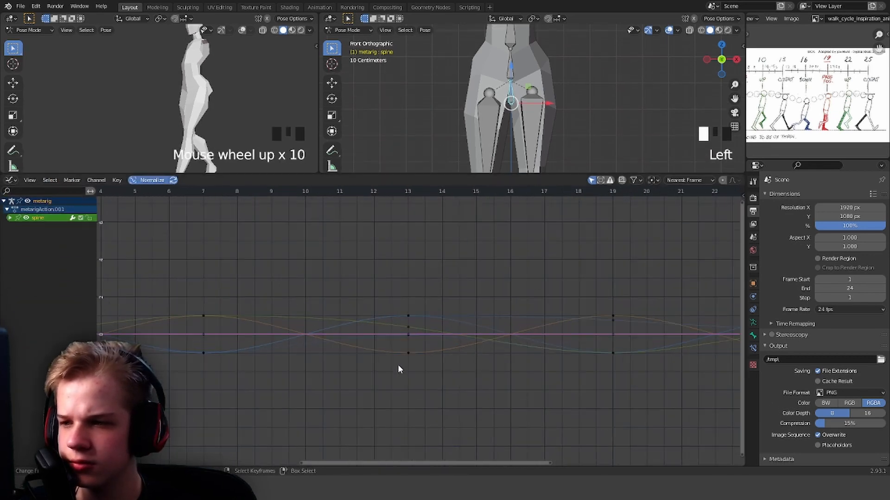
# Step: Extend the outgoing handle of the blue spine curve's frame 13 keyframe by about 2.9 frames along X, and play the animation
pyautogui.moveTo(398, 365); pyautogui.dragTo(463, 366, button='middle')
pyautogui.moveTo(518, 361); pyautogui.dragTo(433, 360, button='middle')
pyautogui.scroll(-10, 423, 360)
pyautogui.moveTo(552, 365); pyautogui.dragTo(455, 370, button='middle')
pyautogui.scroll(7, 426, 360)
pyautogui.rightClick(366, 331)
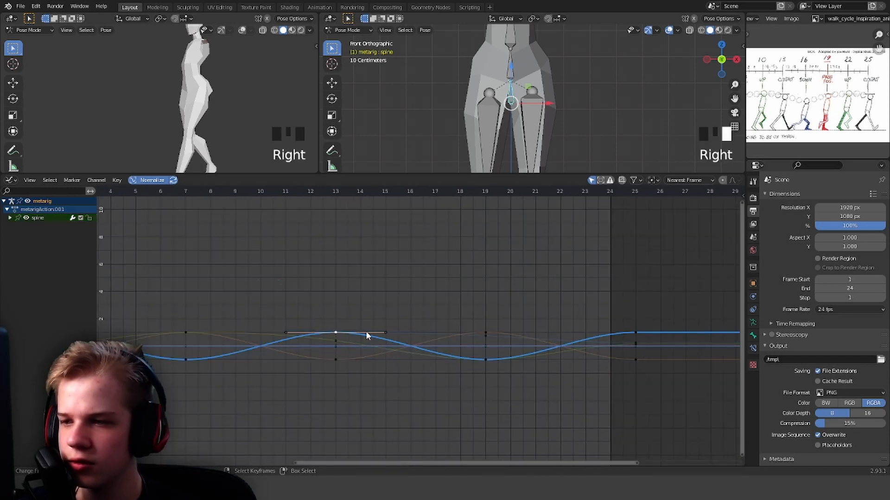
pyautogui.rightClick(388, 333)
pyautogui.press('g')
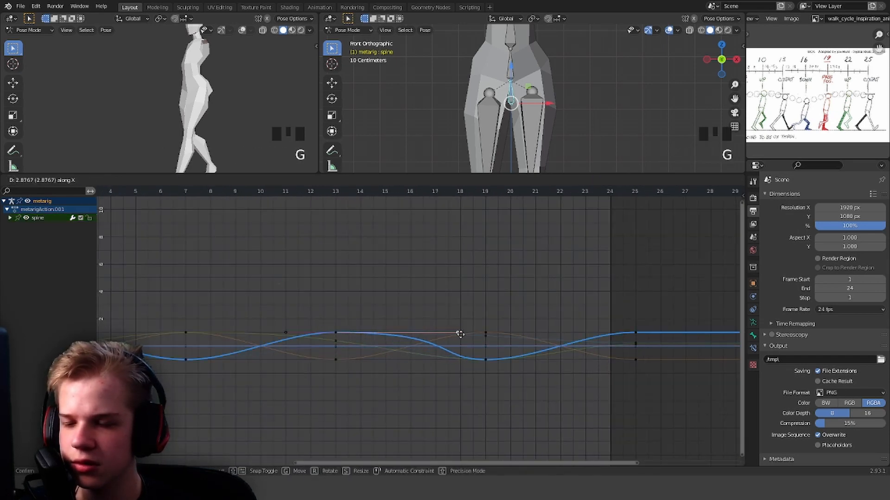
pyautogui.click(459, 333)
pyautogui.click(321, 286)
pyautogui.press('space')
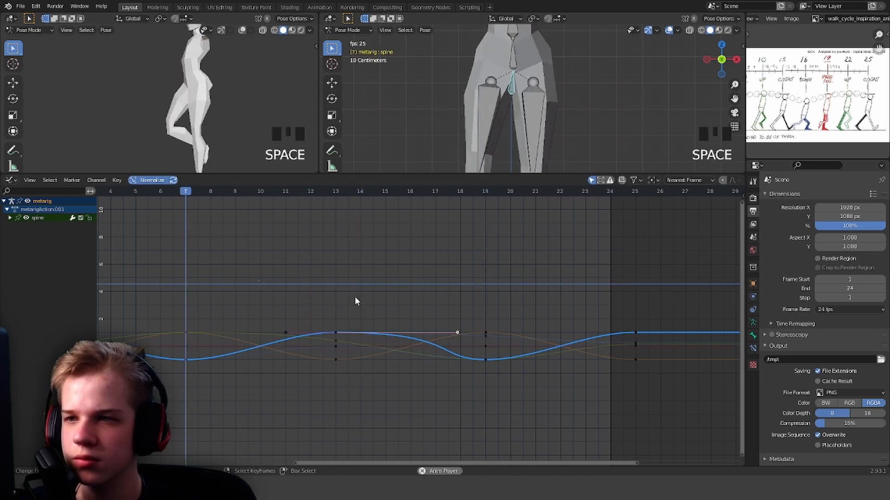
# Step: Expand the spine bone's curve channels, preview and scrub the walk cycle around frames 7 to 11, and deselect the curve keyframes
pyautogui.press('space')
pyautogui.click(285, 299)
pyautogui.click(10, 218)
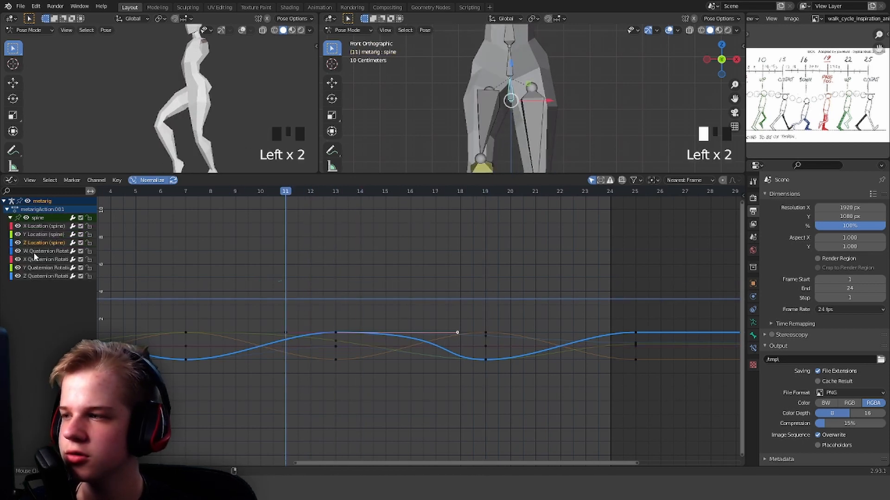
pyautogui.press('space')
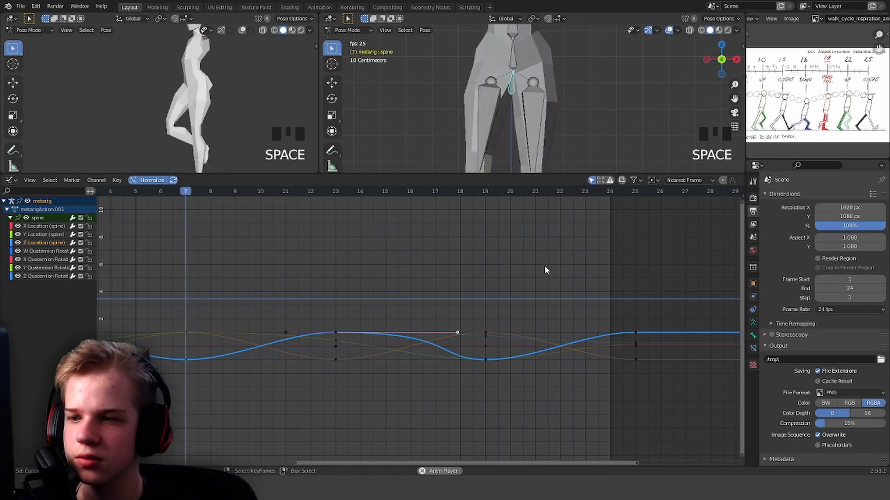
pyautogui.moveTo(389, 261); pyautogui.dragTo(182, 265)
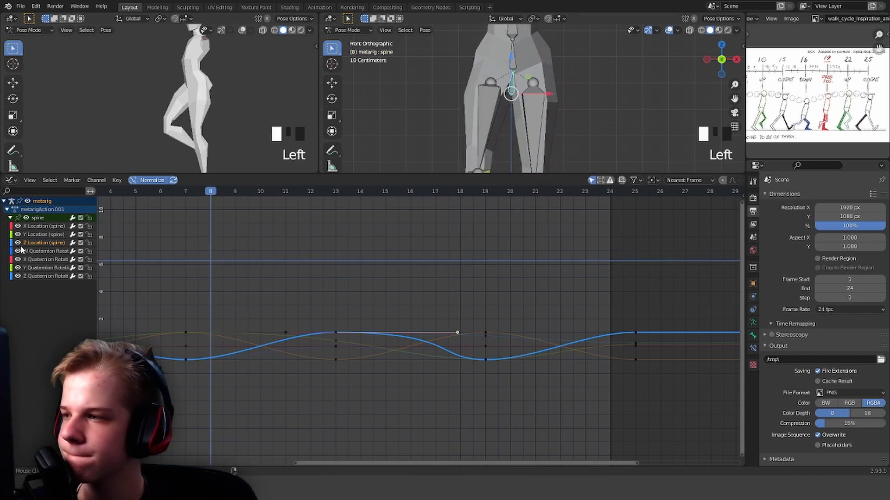
pyautogui.scroll(-6, 444, 222)
pyautogui.hotkey('alt', 'a')
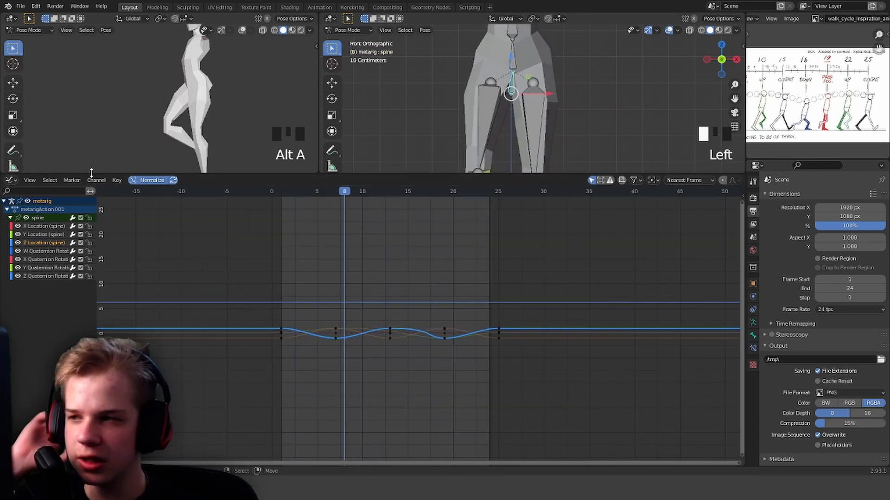
# Step: Shrink the Graph Editor area downward and switch it to the Timeline editor
pyautogui.moveTo(16, 176); pyautogui.dragTo(26, 357)
pyautogui.click(15, 363)
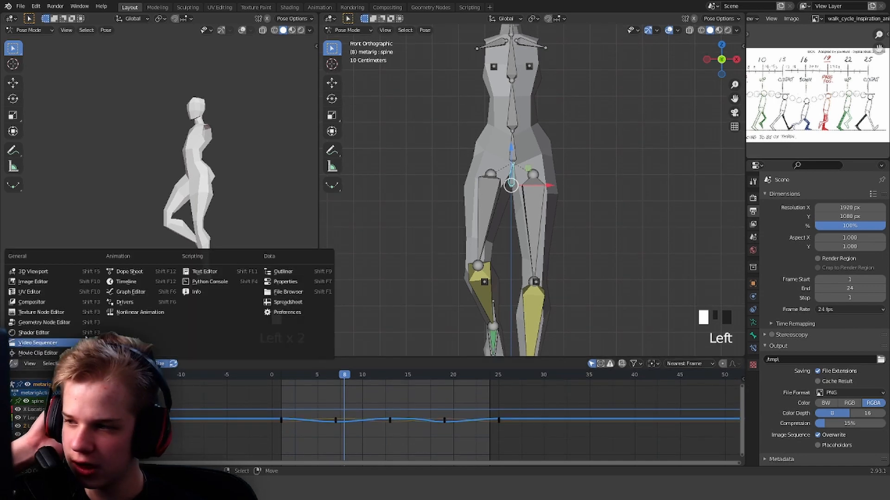
pyautogui.click(145, 280)
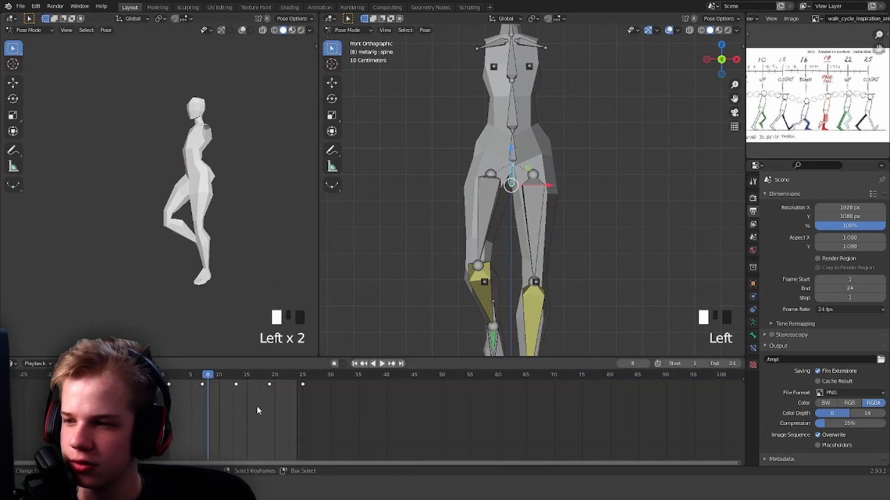
# Step: Select all of the rig's bones and their keyframes, and change the keyframe interpolation mode
pyautogui.press('a')
pyautogui.press('a')
pyautogui.press('a')
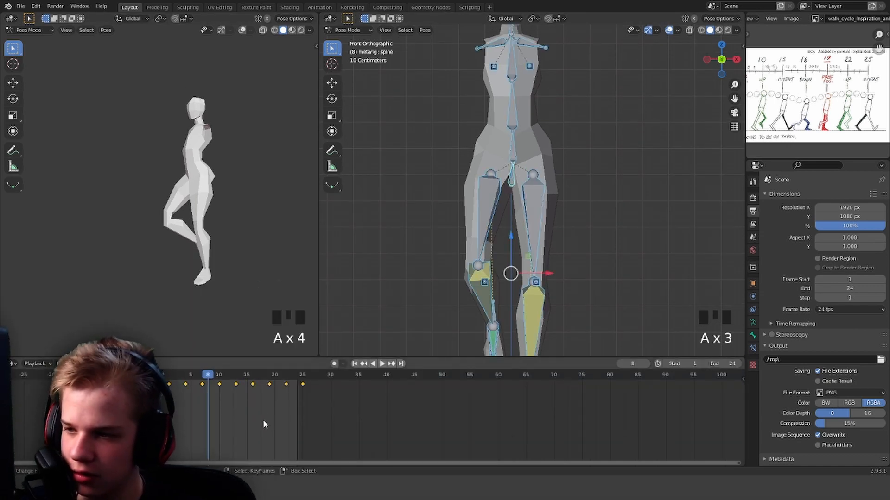
pyautogui.moveTo(263, 419); pyautogui.dragTo(281, 418, button='middle')
pyautogui.press('t')
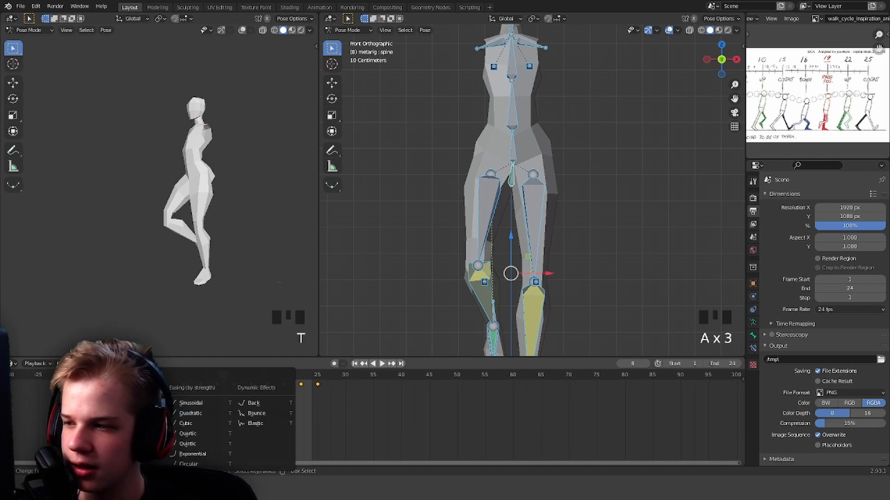
pyautogui.click(139, 413)
# Step: Deselect all bones and review the playing walk cycle from the front and the side, and stop playback
pyautogui.press('space')
pyautogui.hotkey('alt', 'a')
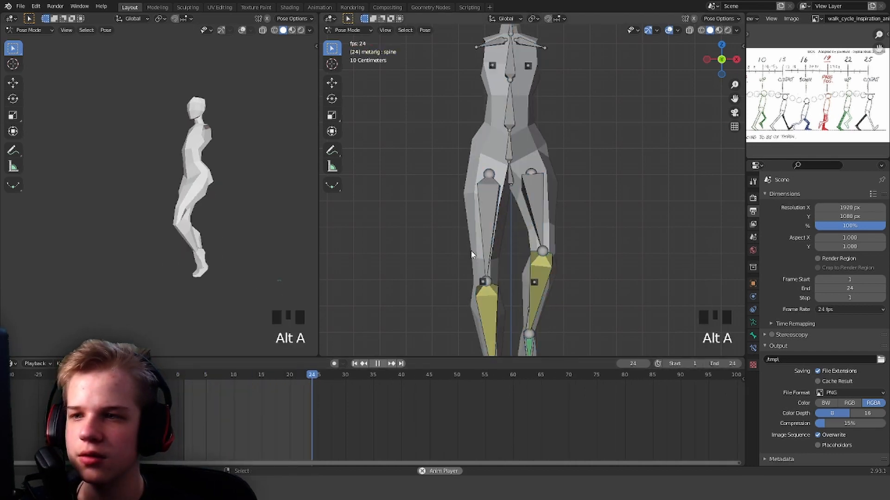
pyautogui.scroll(-5, 579, 245)
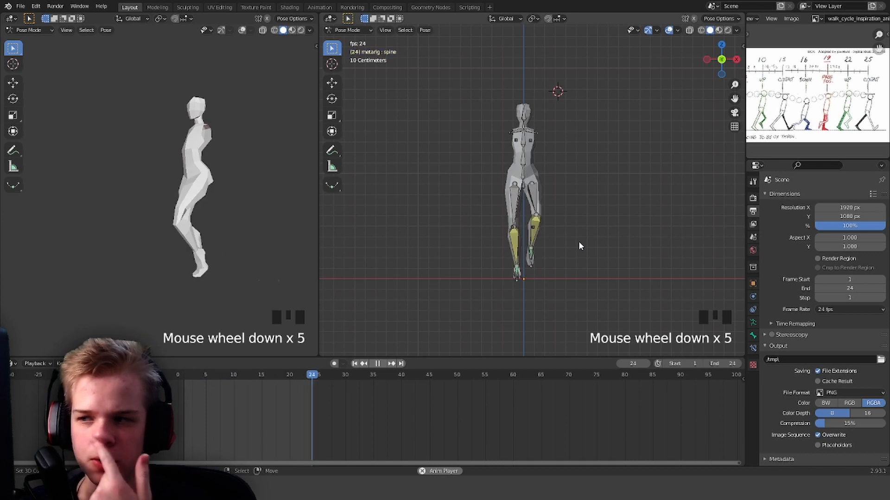
pyautogui.press('KP_3')
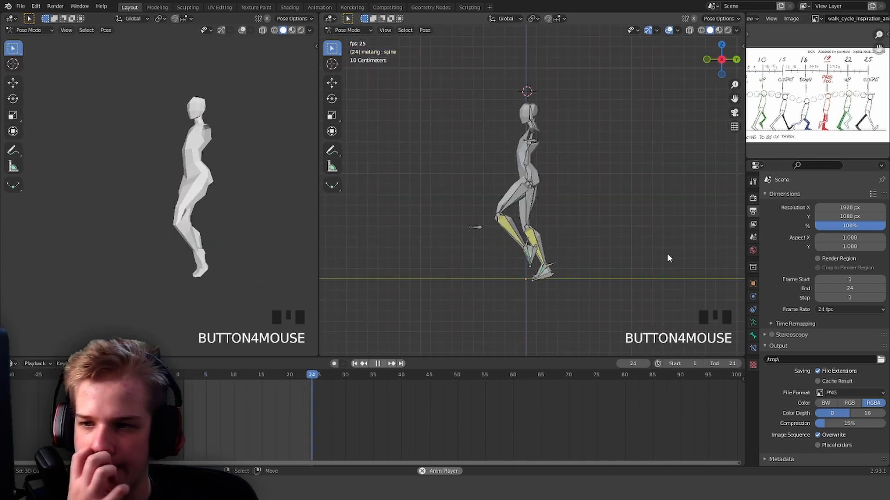
pyautogui.moveTo(668, 258); pyautogui.dragTo(710, 263, button='middle')
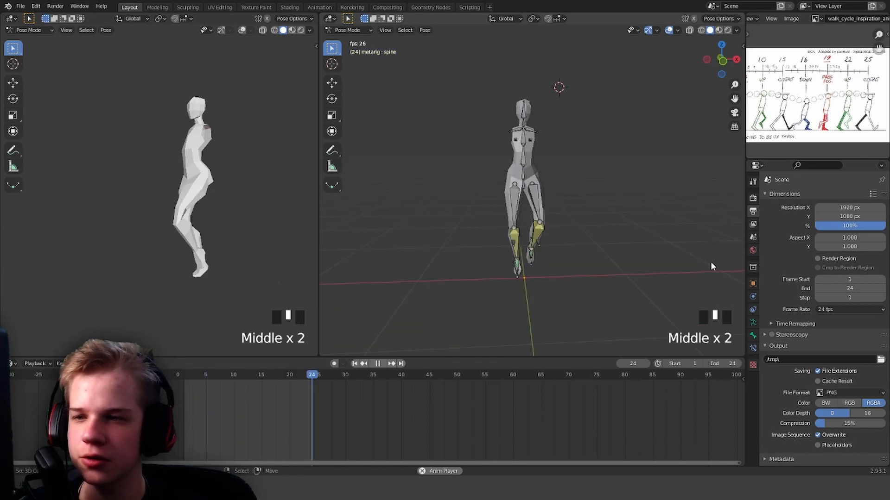
pyautogui.press('KP_1')
pyautogui.scroll(6, 567, 184)
pyautogui.press('space')
# Step: Select the spine bone at the hips, go to frame 1, and rotate the bone in the top orthographic view
pyautogui.moveTo(567, 185); pyautogui.dragTo(523, 241, button='middle')
pyautogui.keyDown('shift'); pyautogui.moveTo(512, 182); pyautogui.dragTo(533, 153, button='middle'); pyautogui.keyUp('shift')
pyautogui.press('KP_1')
pyautogui.scroll(4, 533, 186)
pyautogui.rightClick(540, 190)
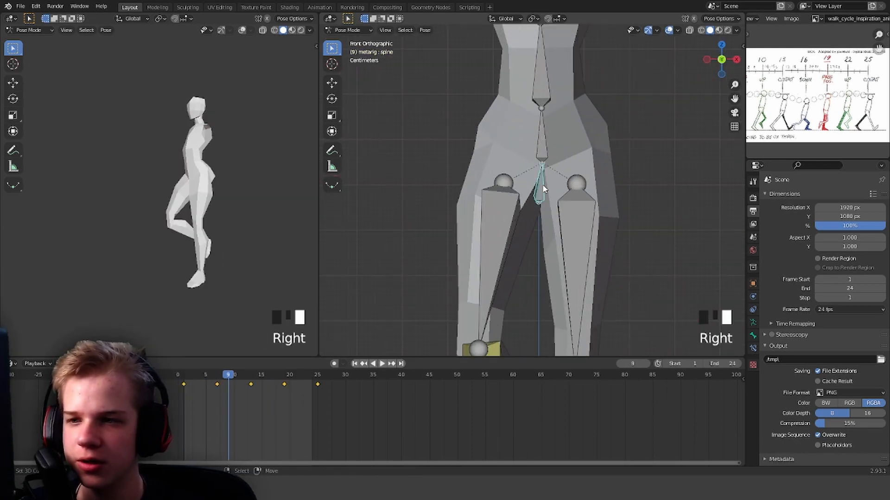
pyautogui.press('KP_7')
pyautogui.moveTo(225, 390); pyautogui.dragTo(182, 390)
pyautogui.keyDown('shift'); pyautogui.moveTo(672, 195); pyautogui.dragTo(647, 175, button='middle'); pyautogui.keyUp('shift')
pyautogui.press('r')
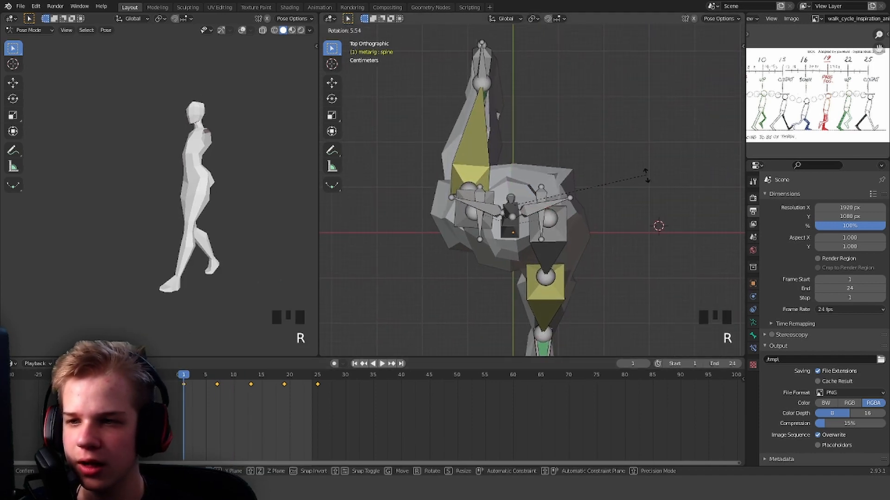
# Step: Rotate the spine bone about 5.5 degrees in top view at frame 1 and keyframe its location and rotation
pyautogui.click(650, 178)
pyautogui.press('i')
pyautogui.click(207, 394)
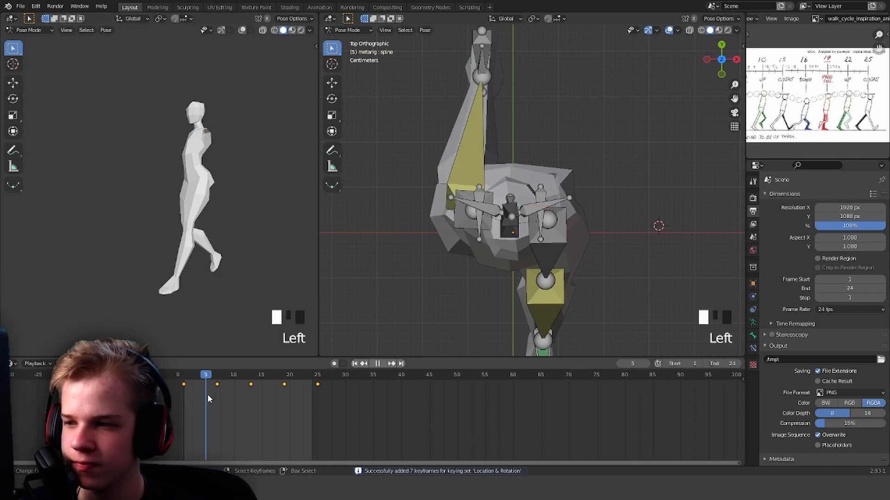
# Step: At frame 7, rotate the spine bone about 13 degrees in top view and keyframe its location and rotation
pyautogui.moveTo(208, 394); pyautogui.dragTo(216, 392)
pyautogui.middleClick(622, 272)
pyautogui.press('KP_7')
pyautogui.scroll(-4, 629, 140)
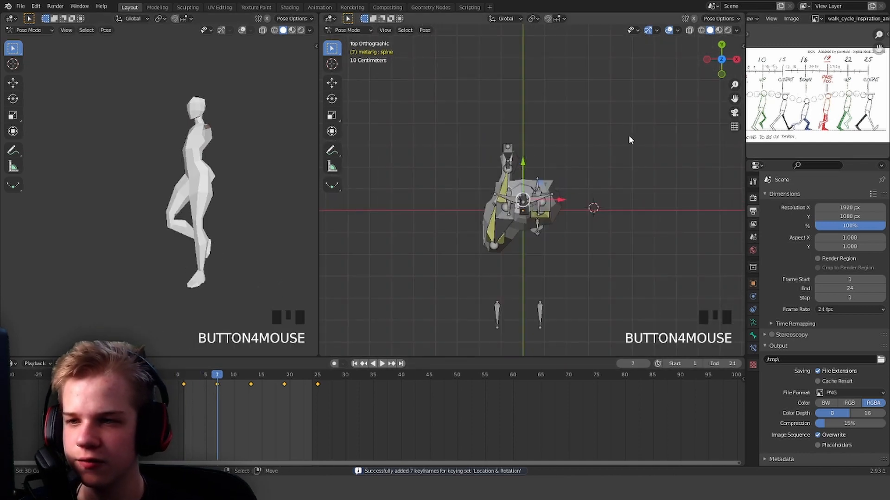
pyautogui.scroll(3, 660, 265)
pyautogui.press('r')
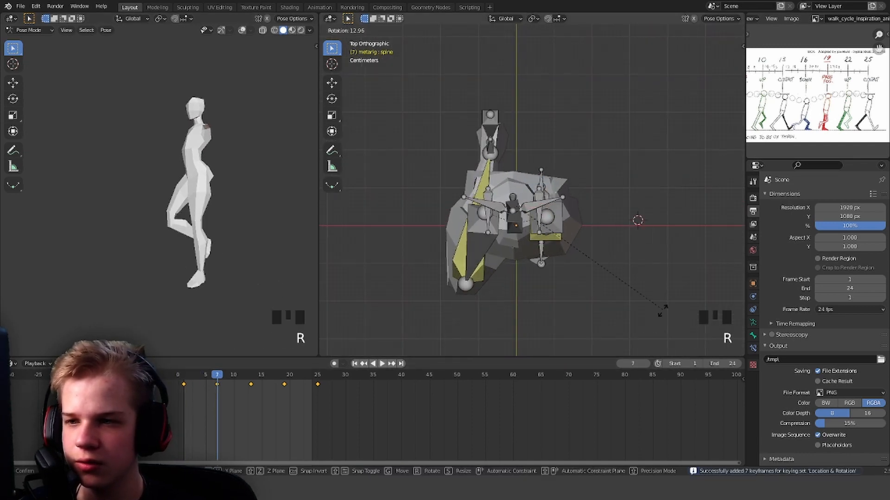
pyautogui.click(666, 320)
pyautogui.press('i')
# Step: At frame 13, rotate the spine bone about -3 degrees in top view and keyframe its location and rotation
pyautogui.moveTo(237, 378); pyautogui.dragTo(256, 401)
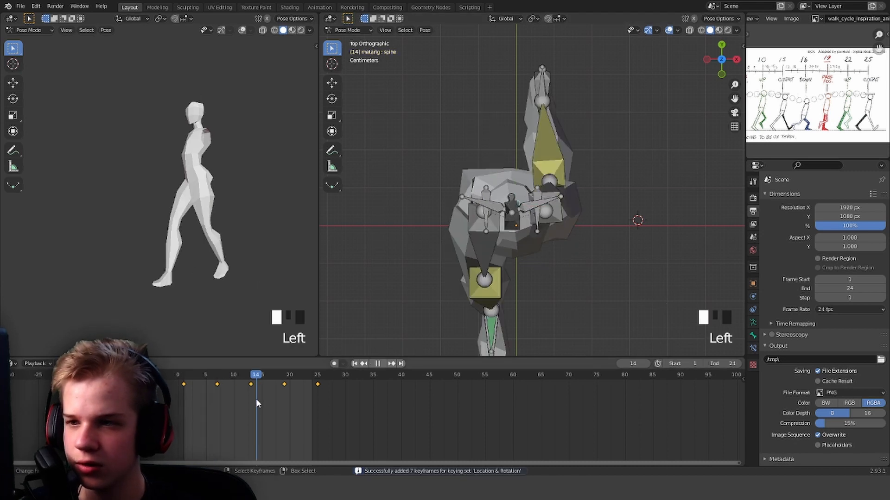
pyautogui.press('Left')
pyautogui.press('r')
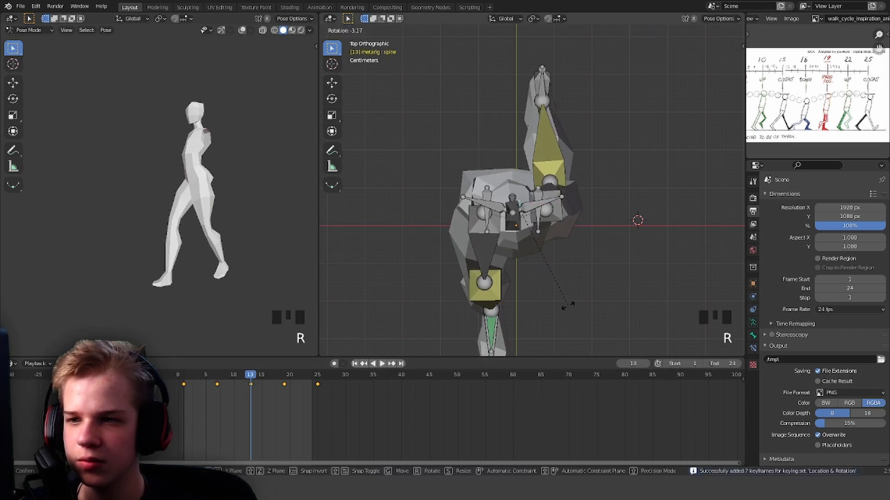
pyautogui.click(567, 307)
# Step: At frame 19, rotate the spine bone in top view and keyframe its location and rotation
pyautogui.moveTo(261, 402); pyautogui.dragTo(284, 396)
pyautogui.press('r')
pyautogui.click(624, 270)
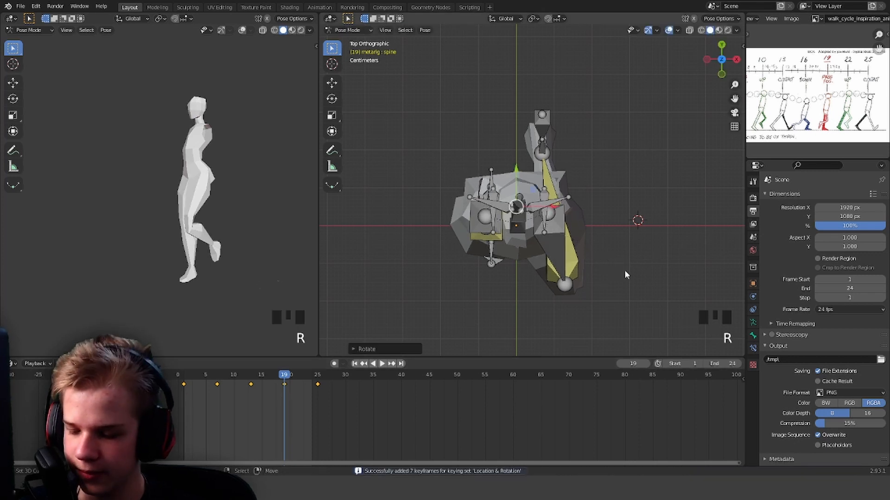
# Step: At frame 25, rotate the spine bone slightly in top view
pyautogui.moveTo(291, 404); pyautogui.dragTo(318, 400)
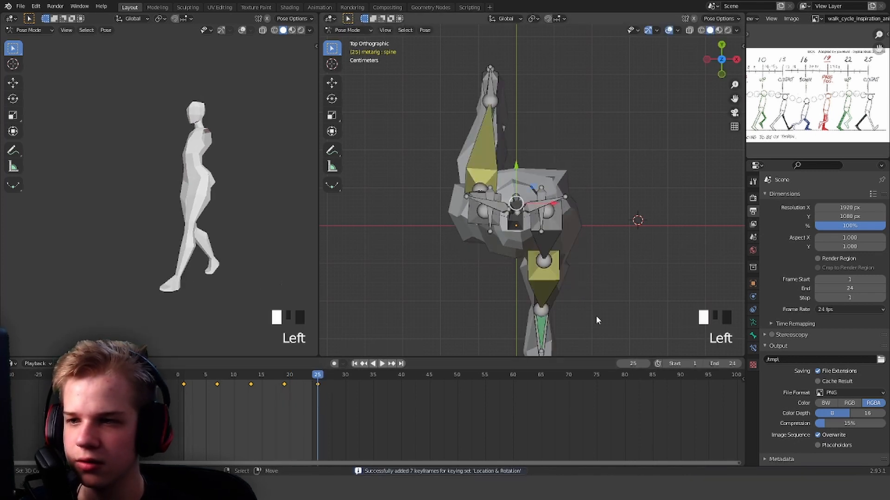
pyautogui.press('r')
pyautogui.click(618, 266)
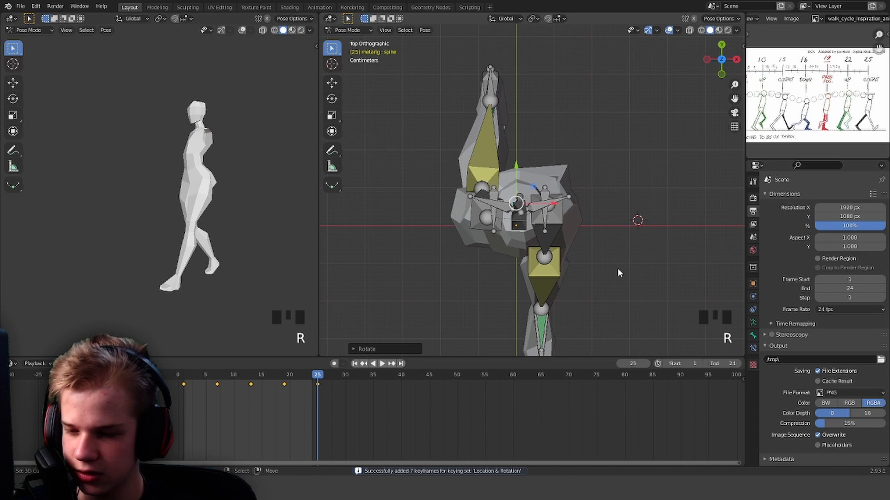
# Step: Duplicate the spine's frame 1 keyframe onto frame 25 and play back the walk
pyautogui.rightClick(184, 384)
pyautogui.hotkey('shift', 'd')
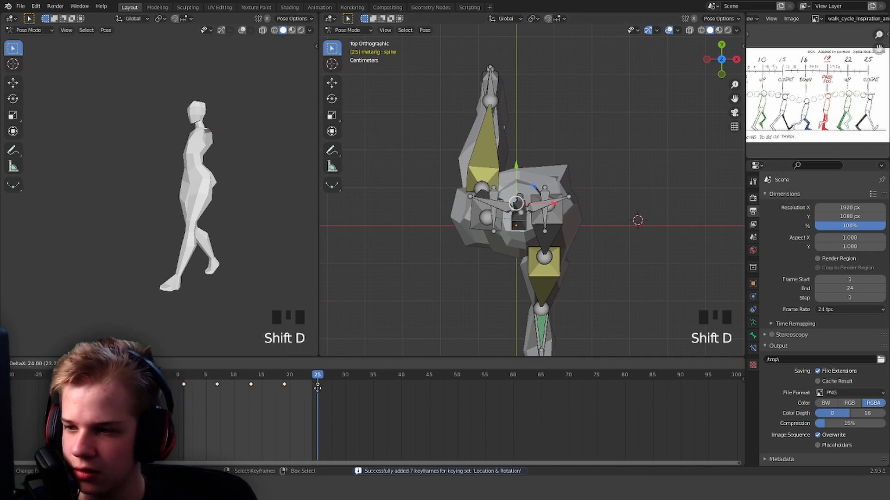
pyautogui.click(318, 391)
pyautogui.moveTo(531, 253); pyautogui.dragTo(533, 194, button='middle')
pyautogui.scroll(-3, 533, 195)
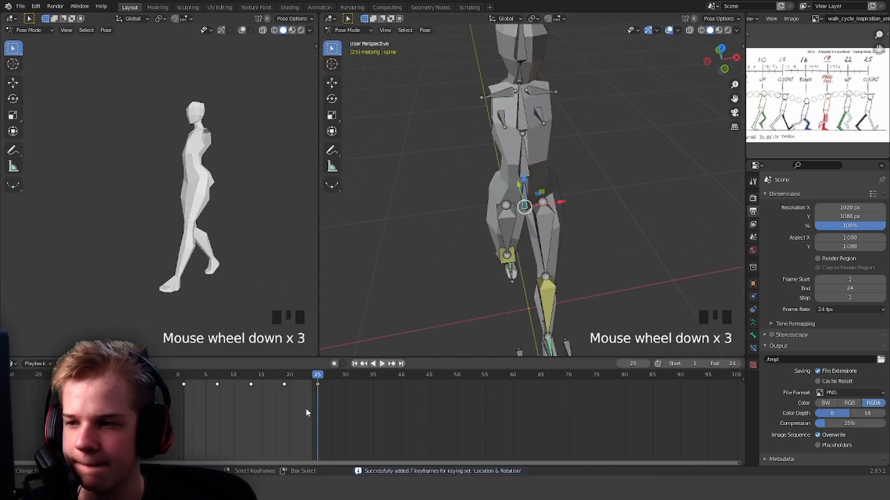
pyautogui.click(250, 374)
pyautogui.press('space')
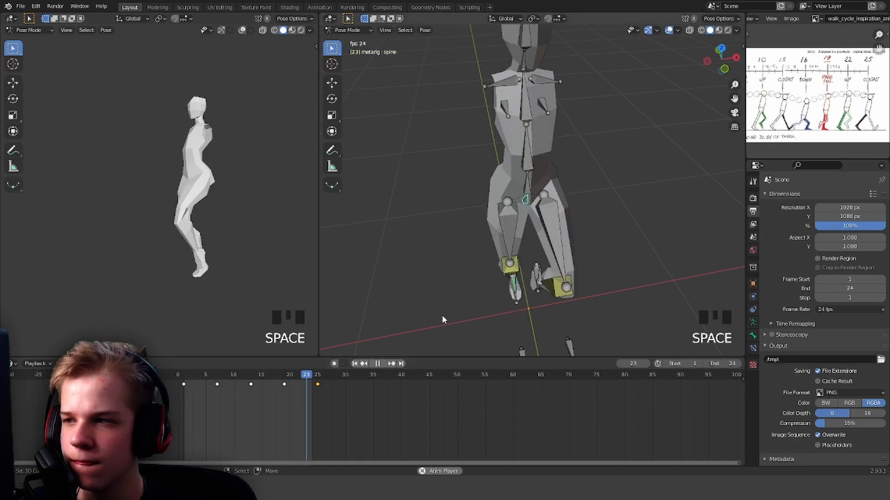
# Step: Return to frame 1, rotate the spine bone again in top view and keyframe its location and rotation
pyautogui.press('Left')
pyautogui.moveTo(220, 405); pyautogui.dragTo(182, 398)
pyautogui.press('`')
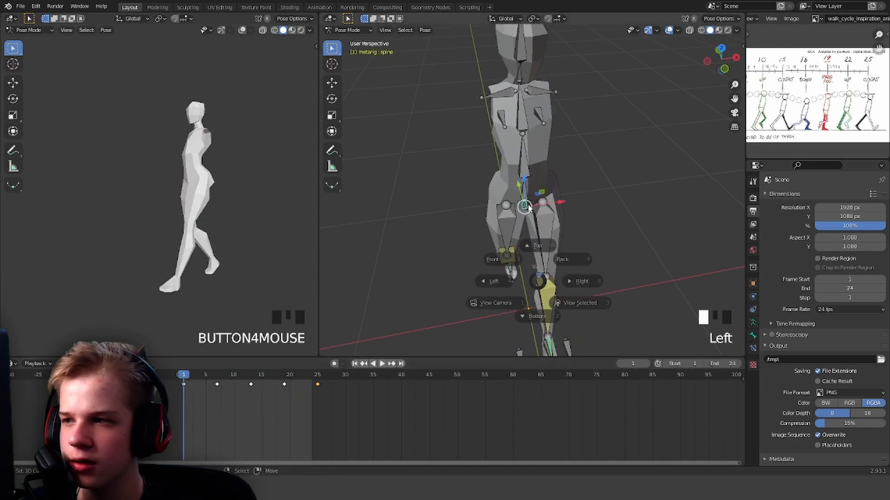
pyautogui.click(532, 246)
pyautogui.press('r')
pyautogui.click(626, 217)
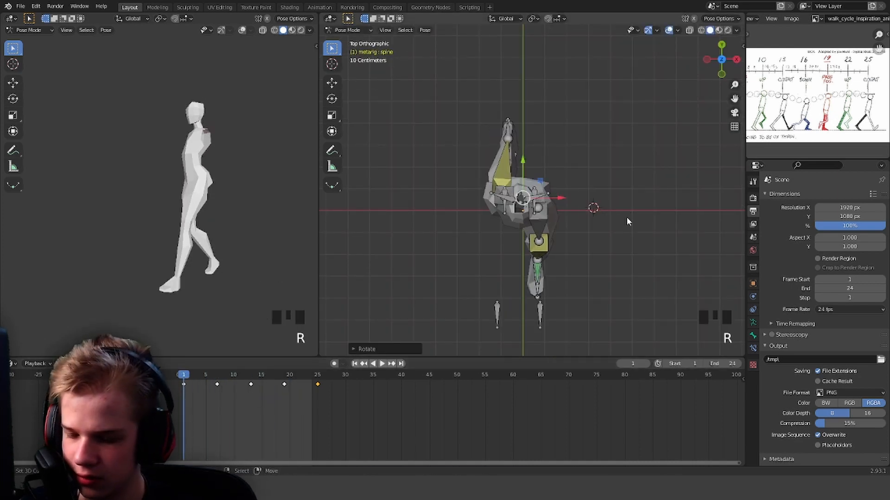
pyautogui.press('i')
# Step: At frame 19, rotate the spine bone about -15 degrees in top view and keyframe its location and rotation
pyautogui.click(284, 388)
pyautogui.press('r')
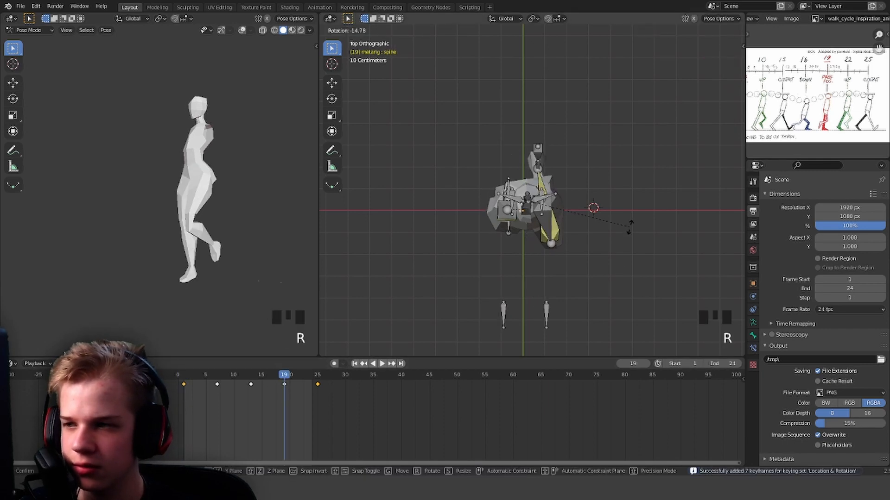
pyautogui.click(630, 227)
# Step: Play back the walk cycle and check the hip motion from the front view
pyautogui.press('space')
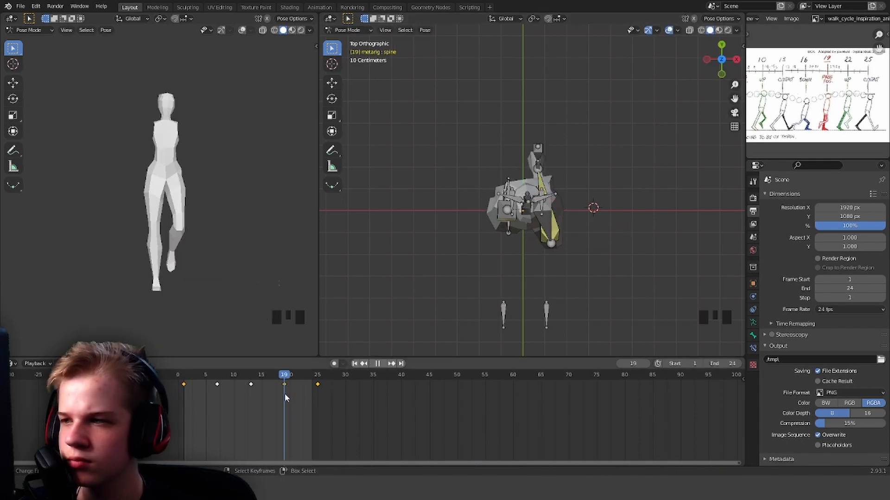
pyautogui.moveTo(570, 271); pyautogui.dragTo(582, 218, button='middle')
pyautogui.press('KP_1')
pyautogui.scroll(-2, 517, 156)
pyautogui.moveTo(245, 403); pyautogui.dragTo(286, 397)
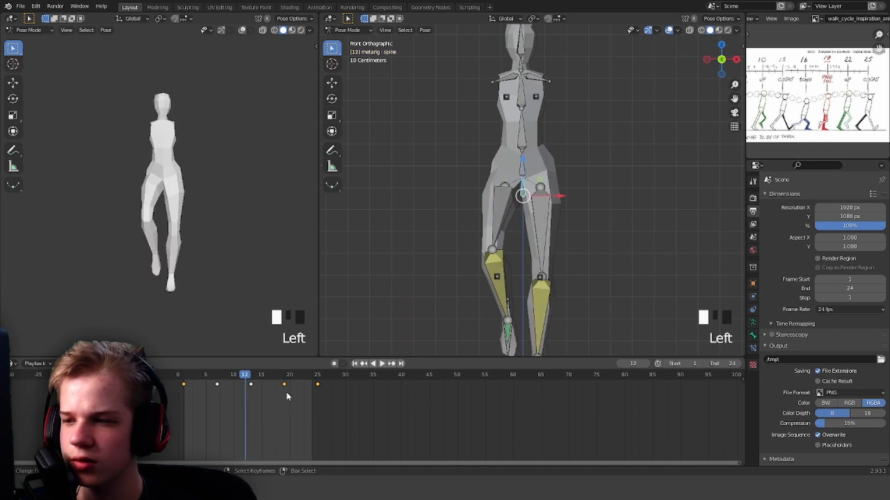
# Step: Select all bones and set the interpolation of their keyframes to Linear
pyautogui.press('t')
pyautogui.press('a')
pyautogui.press('t')
pyautogui.press('t')
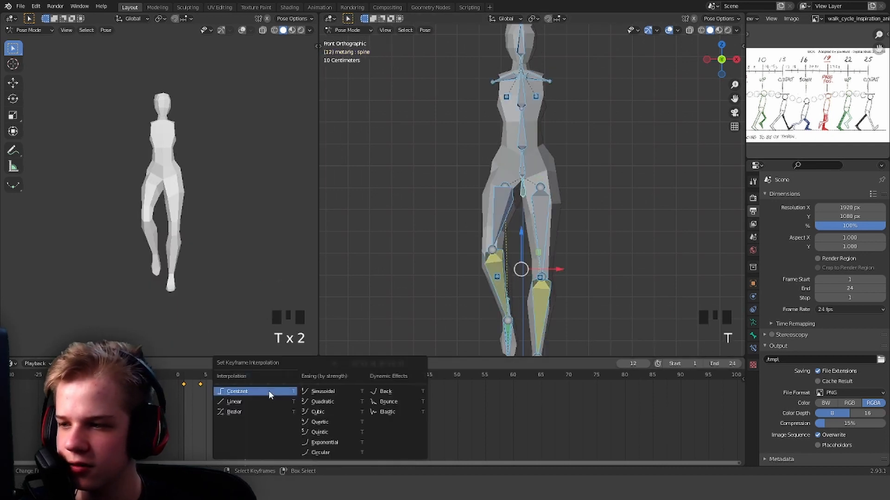
pyautogui.click(241, 402)
# Step: Scrub through and play back the full-body walk cycle while viewing the character from the side
pyautogui.moveTo(241, 406); pyautogui.dragTo(225, 410)
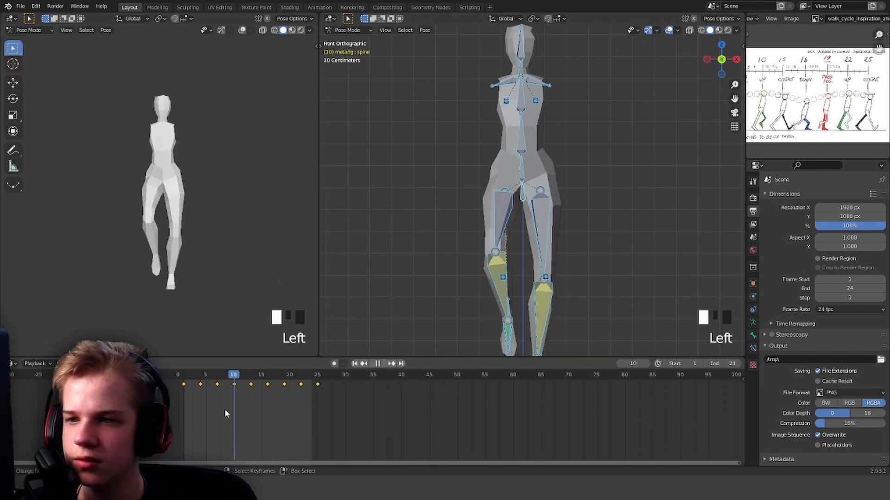
pyautogui.press('space')
pyautogui.moveTo(579, 223); pyautogui.dragTo(617, 263, button='middle')
pyautogui.scroll(-4, 617, 262)
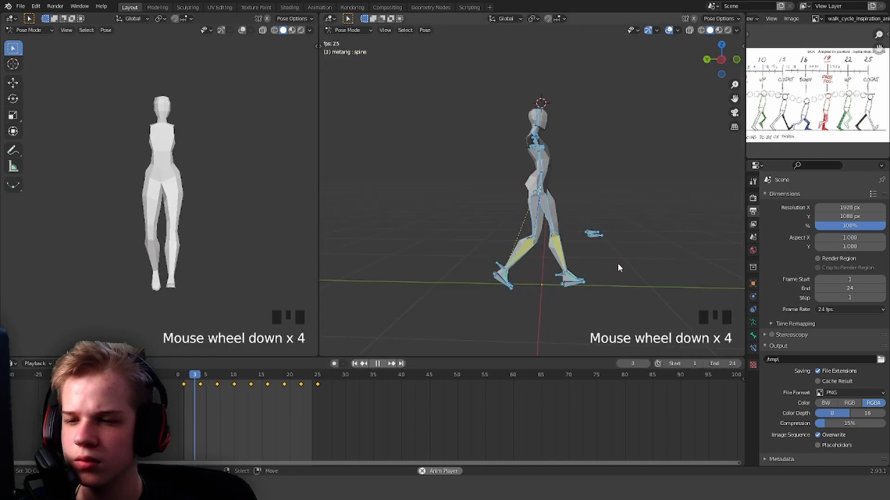
# Step: Copy the full pose from frame 25, paste it at frame 1 and keyframe the location and rotation of all bones
pyautogui.moveTo(334, 402); pyautogui.dragTo(314, 388)
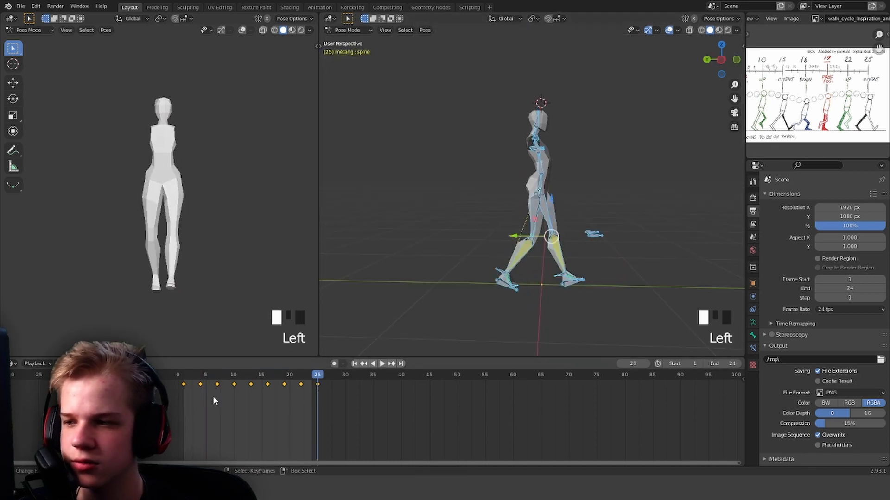
pyautogui.click(182, 387)
pyautogui.click(318, 388)
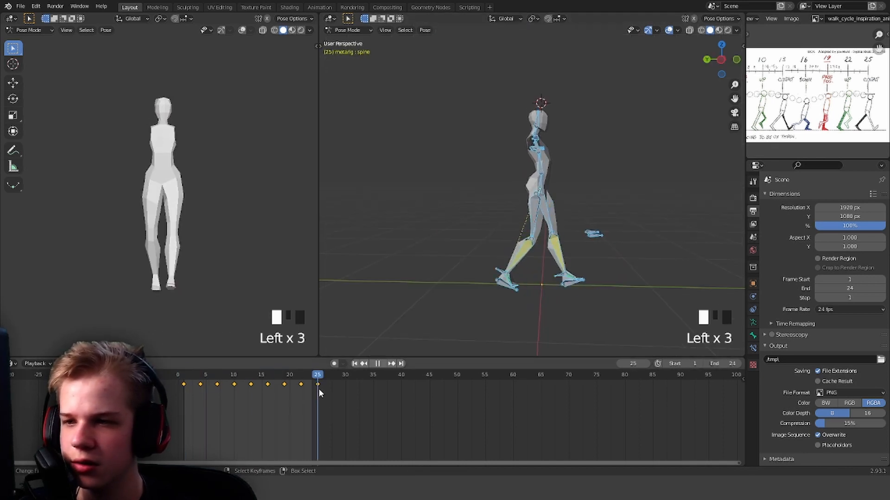
pyautogui.moveTo(525, 279); pyautogui.dragTo(556, 260, button='middle')
pyautogui.hotkey('ctrl', 'c')
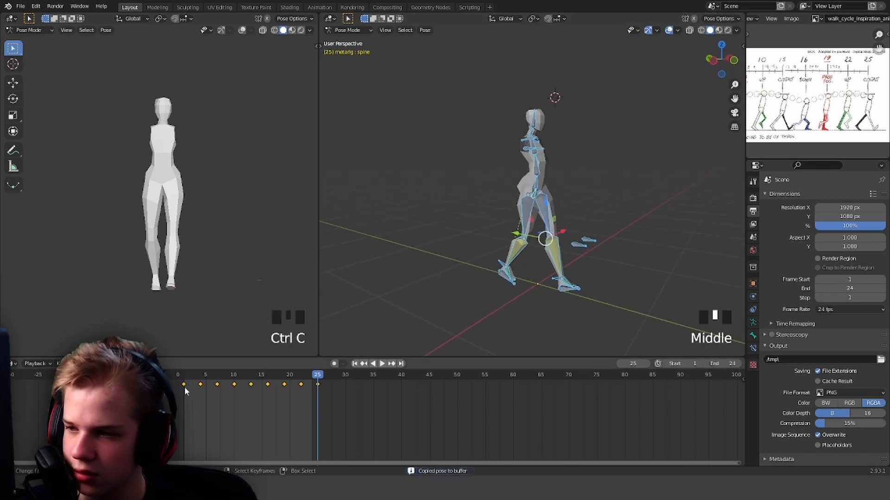
pyautogui.click(183, 387)
pyautogui.hotkey('ctrl', 'v')
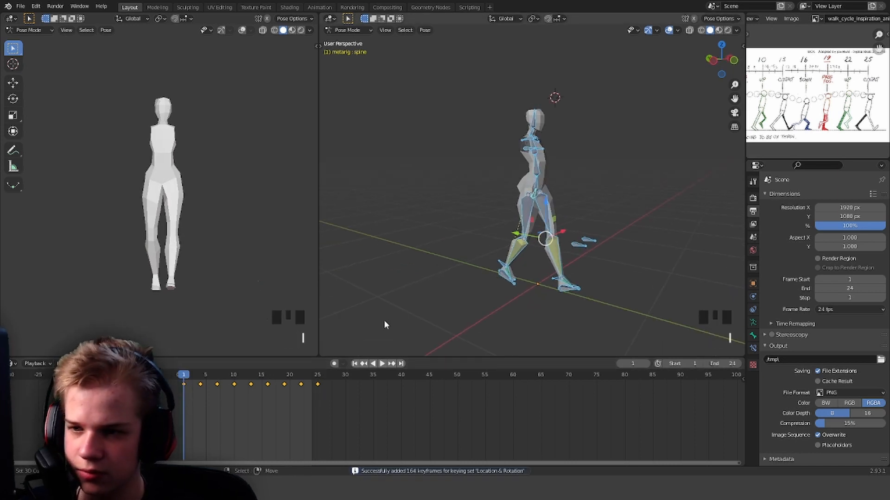
# Step: Play back the looping walk cycle and examine it from the right side view
pyautogui.press('space')
pyautogui.moveTo(384, 325); pyautogui.dragTo(488, 283, button='middle')
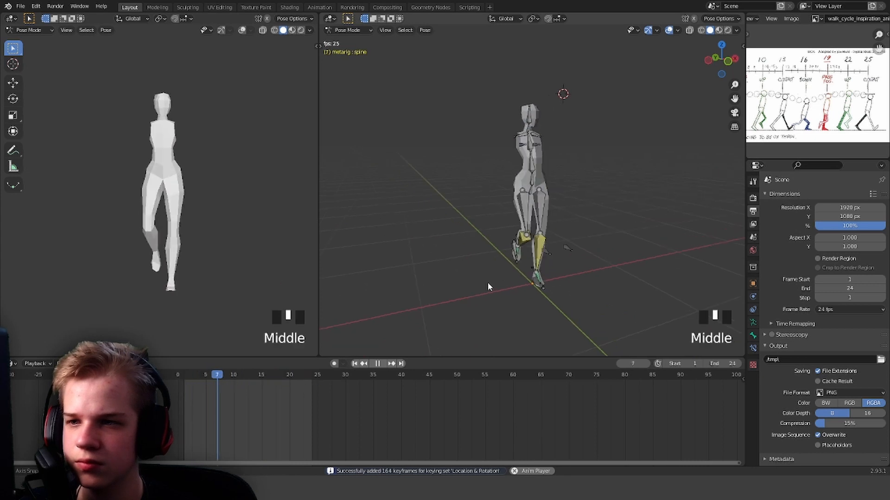
pyautogui.press('KP_3')
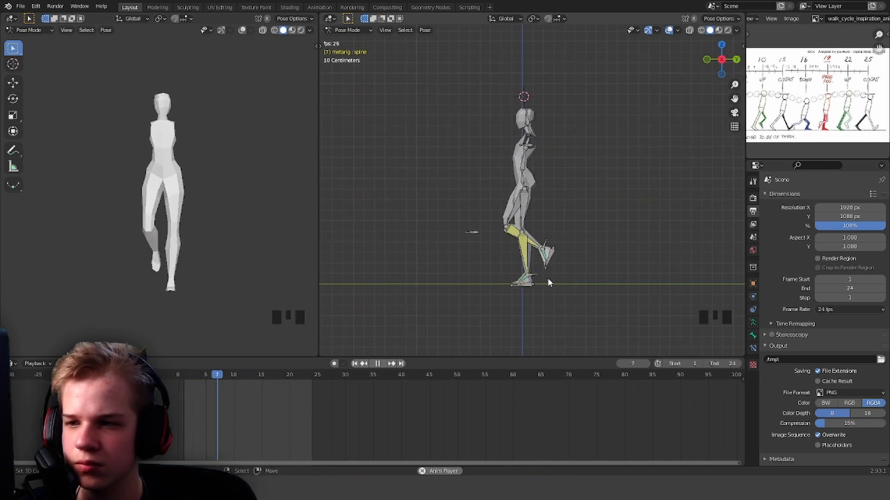
pyautogui.press('space')
# Step: At frame 4, lower the spine bone slightly and keyframe its location and rotation
pyautogui.rightClick(547, 279)
pyautogui.moveTo(275, 390); pyautogui.dragTo(201, 393)
pyautogui.press('space')
pyautogui.scroll(1, 553, 190)
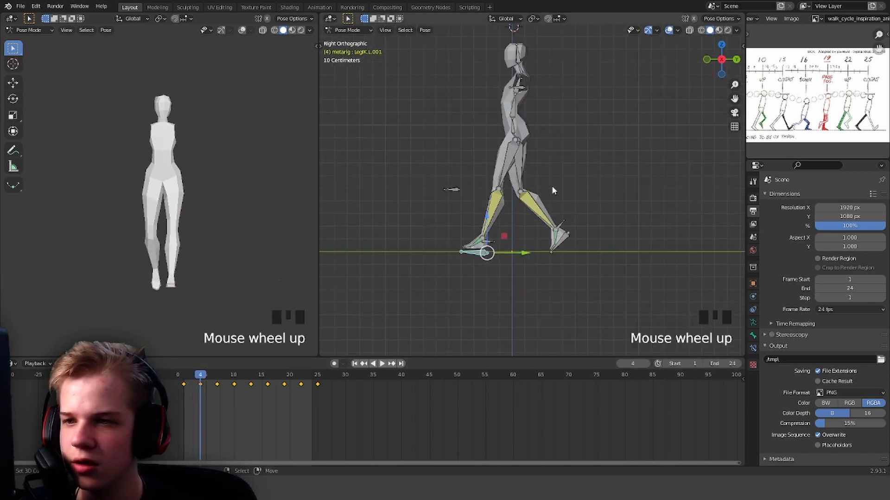
pyautogui.scroll(3, 552, 190)
pyautogui.press('g')
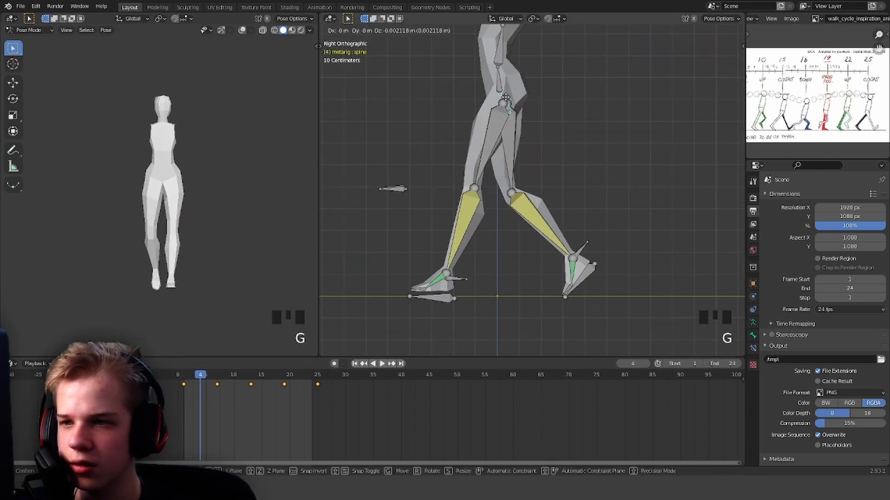
pyautogui.rightClick(507, 102)
pyautogui.moveTo(510, 82)
pyautogui.keyDown('shift'); pyautogui.mouseDown()
pyautogui.moveTo(513, 109)
pyautogui.moveTo(510, 90)
pyautogui.mouseUp(); pyautogui.keyUp('shift')
pyautogui.press('i')
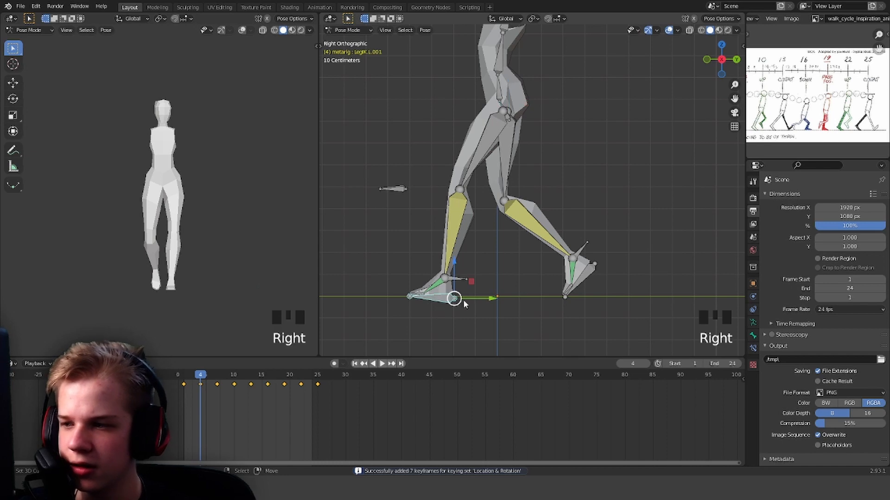
# Step: At frame 4, move the left foot bone LegIK.L.001 slightly backward along Y, keyframe it and play the walk from the start
pyautogui.moveTo(478, 301); pyautogui.dragTo(494, 300)
pyautogui.hotkey('shift', 'Left')
pyautogui.press('space')
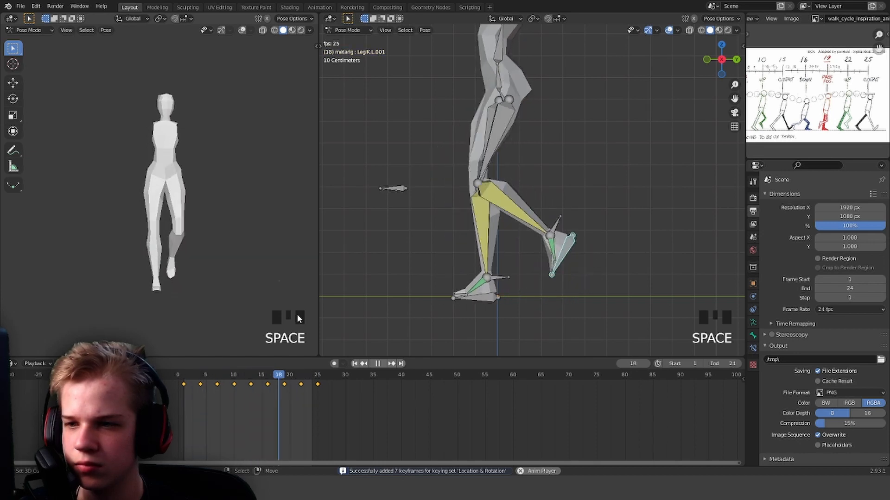
pyautogui.press('space')
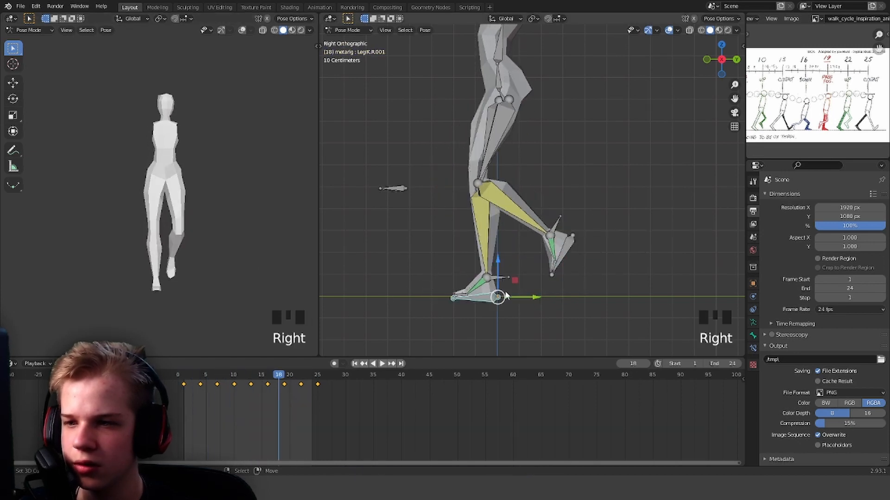
# Step: At frame 16, move the right foot bone LegIK.R.001 backward along Y to match frame 4 and keyframe it
pyautogui.click(200, 375)
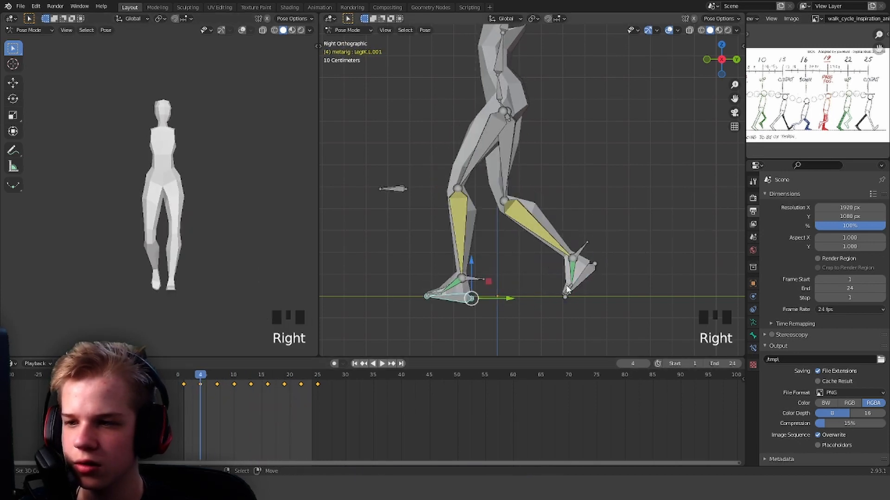
pyautogui.moveTo(236, 390); pyautogui.dragTo(265, 391)
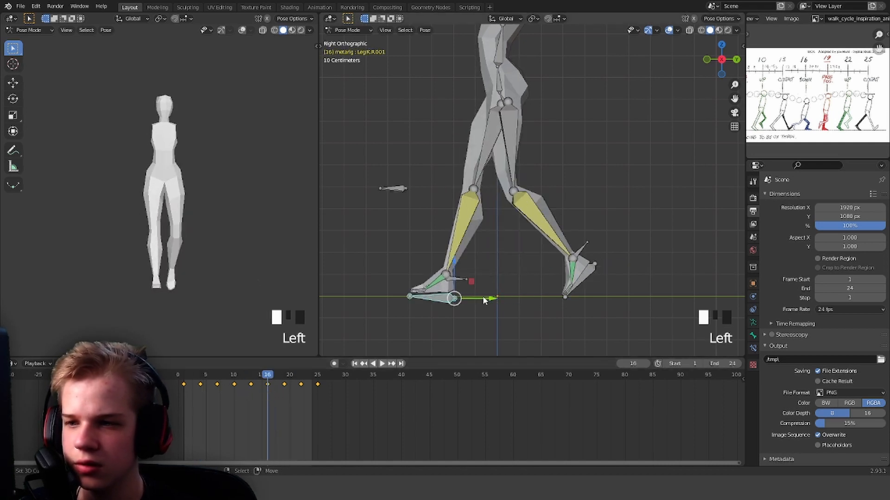
pyautogui.moveTo(484, 300); pyautogui.dragTo(505, 299)
pyautogui.press('i')
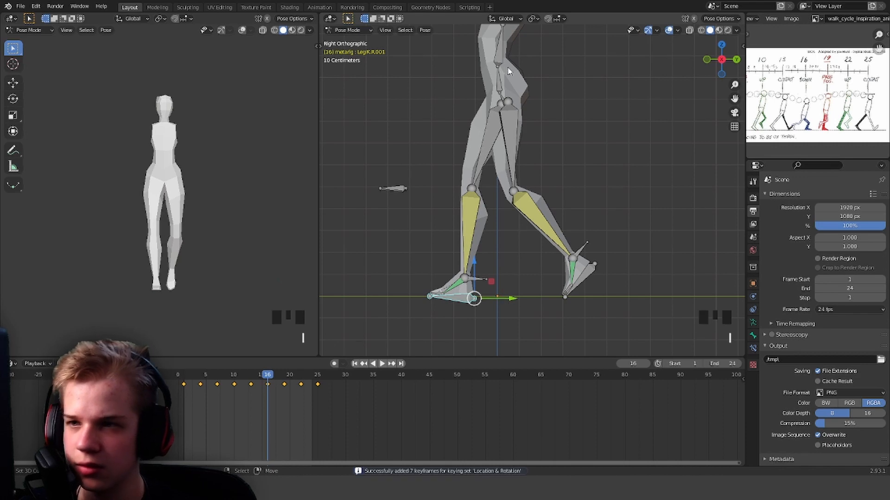
# Step: At frame 16, lower the spine bone slightly, keyframe its location and rotation, and play back the walk
pyautogui.moveTo(507, 92); pyautogui.dragTo(507, 102)
pyautogui.press('i')
pyautogui.press('Left')
pyautogui.press('space')
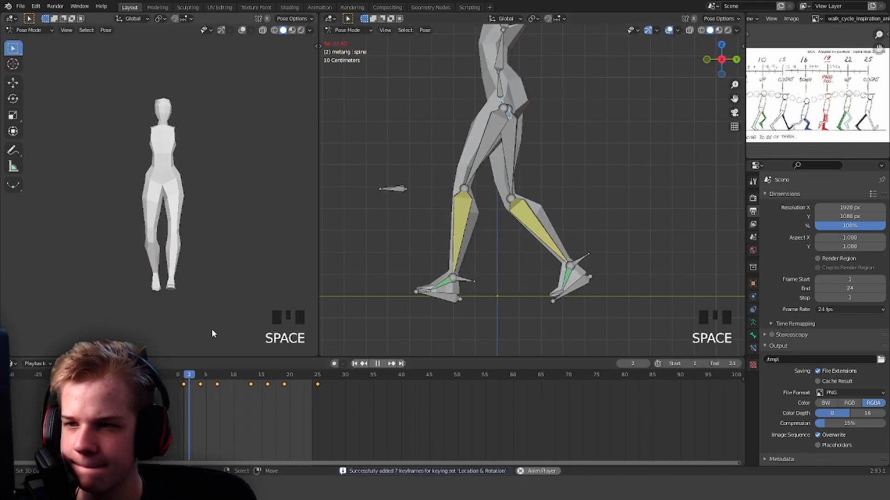
pyautogui.hotkey('alt', 'a')
pyautogui.moveTo(536, 240); pyautogui.dragTo(618, 253, button='middle')
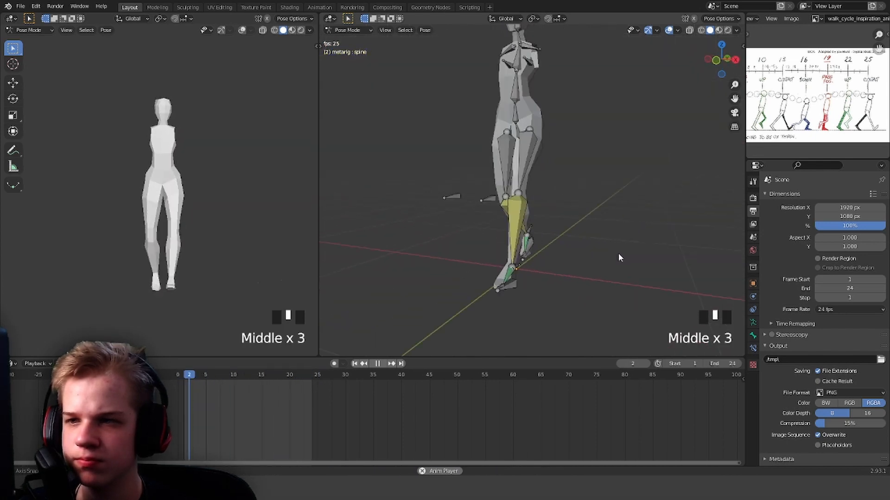
# Step: Play back the walk in the front view and scrub from frame 1 to frame 15 to examine the hip motion
pyautogui.press('KP_1')
pyautogui.press('space')
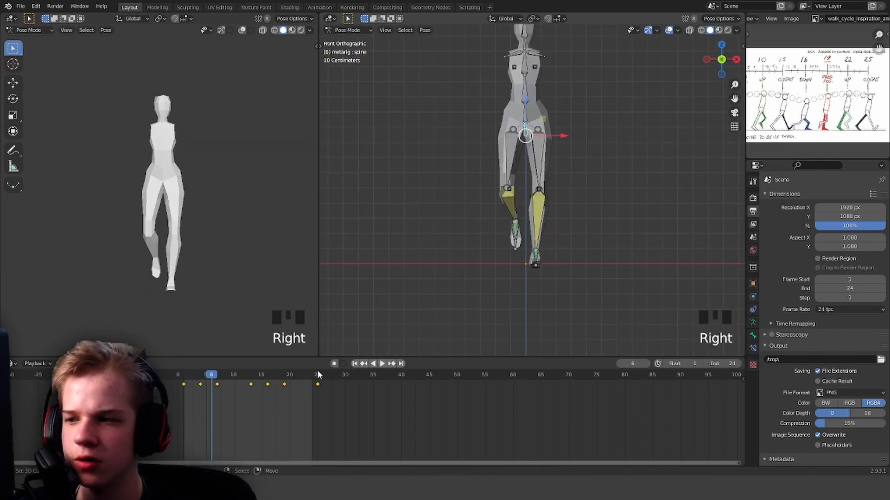
pyautogui.moveTo(184, 401); pyautogui.dragTo(262, 399)
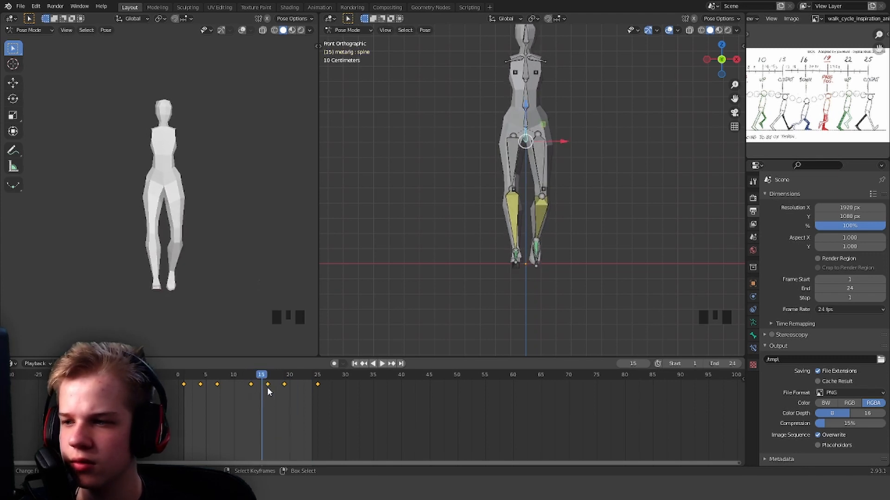
# Step: Try to delete the spine bone's keyframes at frame 13, and undo the deletion
pyautogui.rightClick(267, 387)
pyautogui.rightClick(253, 384)
pyautogui.press('x')
pyautogui.click(253, 383)
pyautogui.press('x')
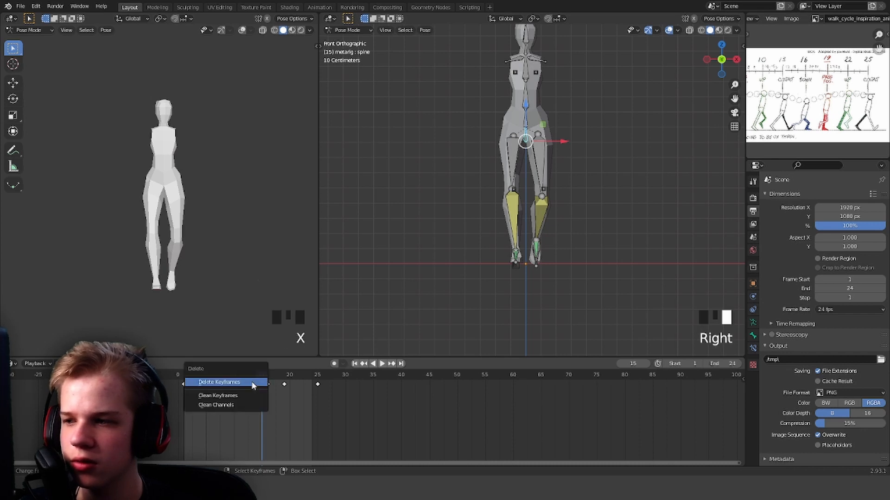
pyautogui.click(252, 384)
pyautogui.hotkey('ctrl', 'z')
# Step: Expand the spine bone's animation channels and lock its X, Y and Z Location channels, leaving the Quaternion Rotation channels editable
pyautogui.click(5, 381)
pyautogui.click(5, 384)
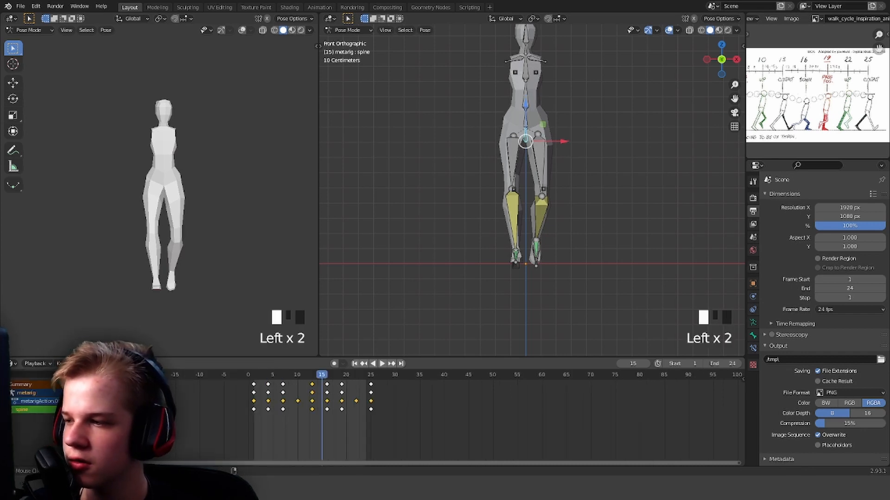
pyautogui.scroll(-1, 24, 412)
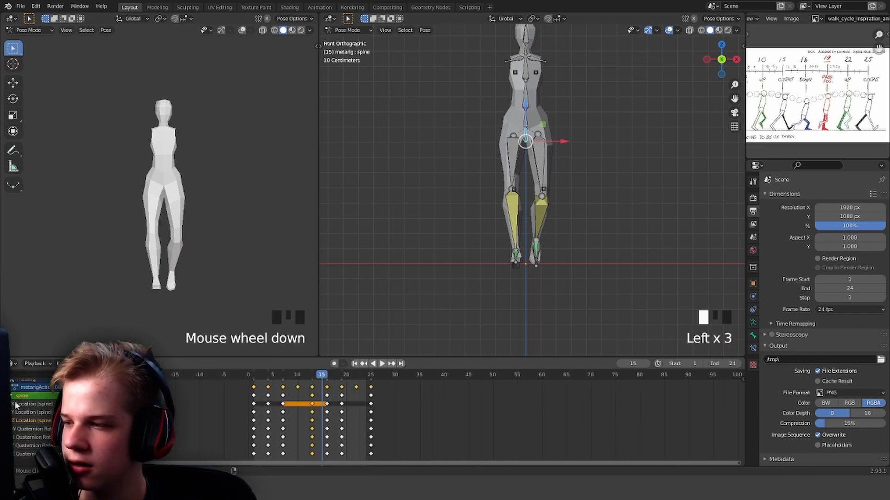
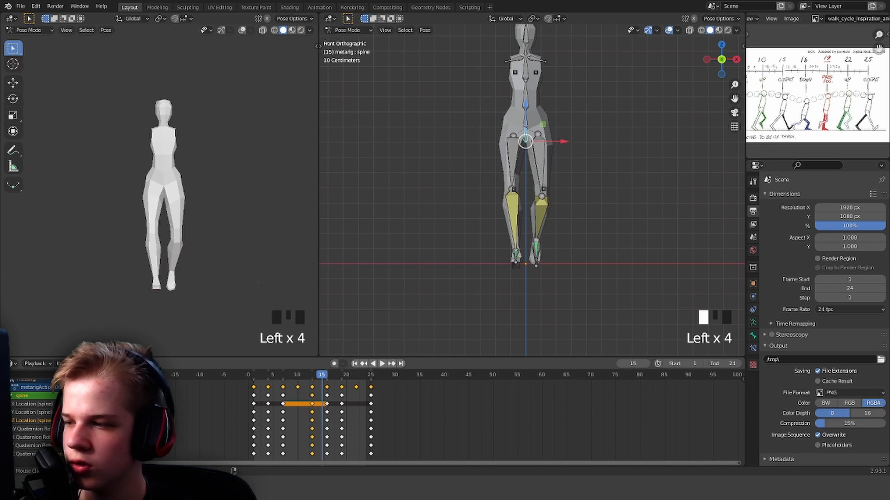
pyautogui.moveTo(291, 435); pyautogui.dragTo(288, 410, button='middle')
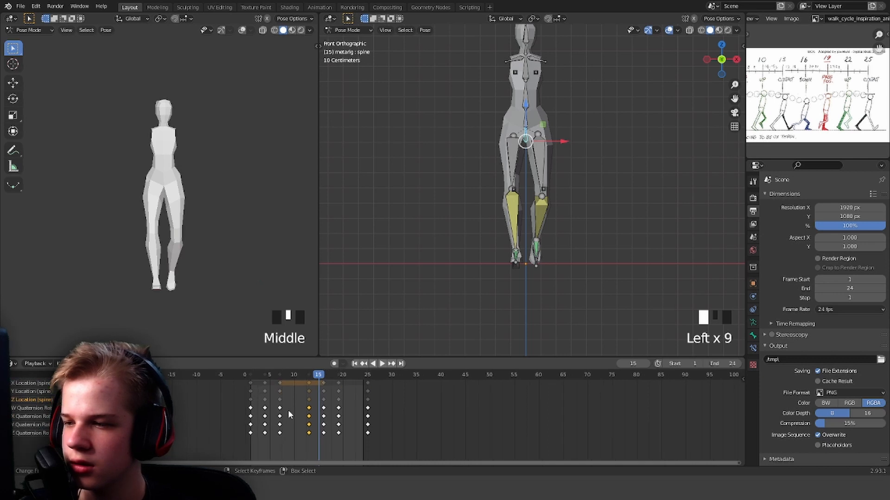
pyautogui.moveTo(195, 443); pyautogui.dragTo(379, 404, button='right')
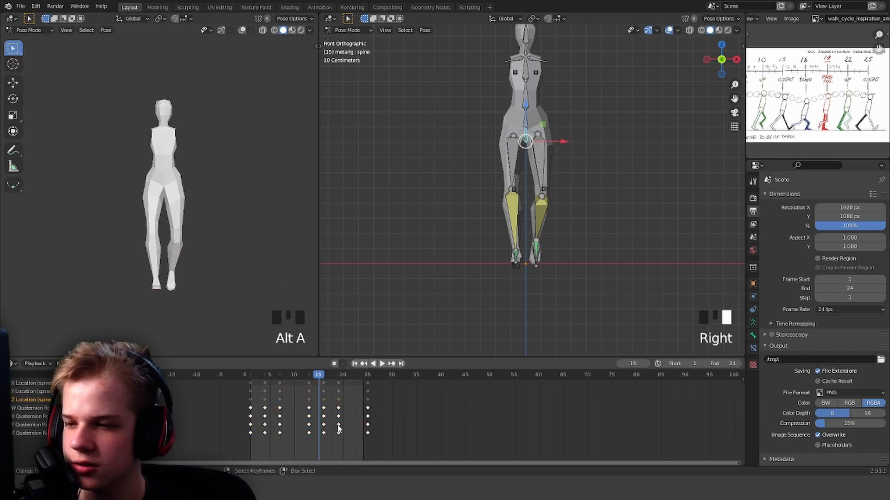
pyautogui.scroll(4, 338, 428)
# Step: Delete the spine bone's Quaternion Rotation keyframes at frames 13, 19 and 4
pyautogui.click(268, 376)
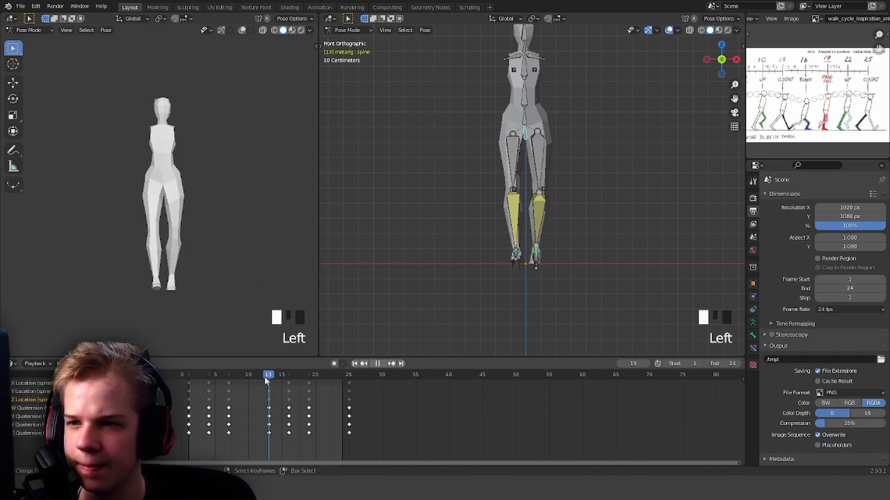
pyautogui.rightClick(269, 409)
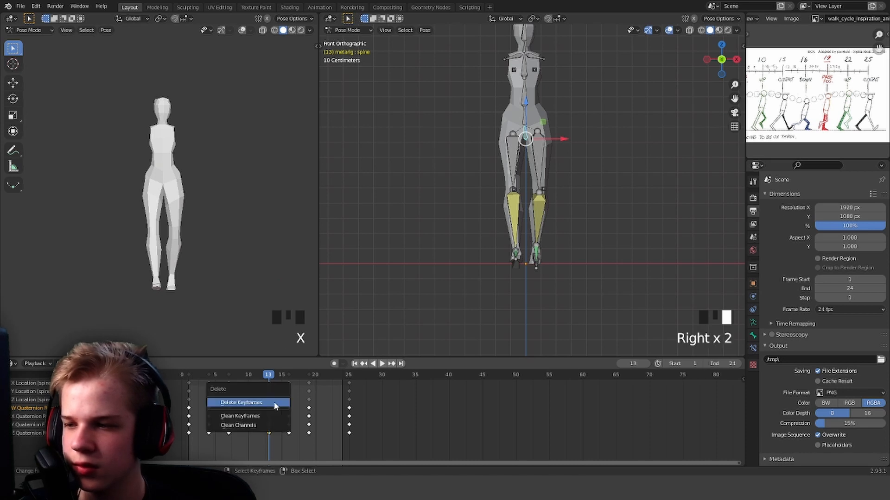
pyautogui.click(275, 405)
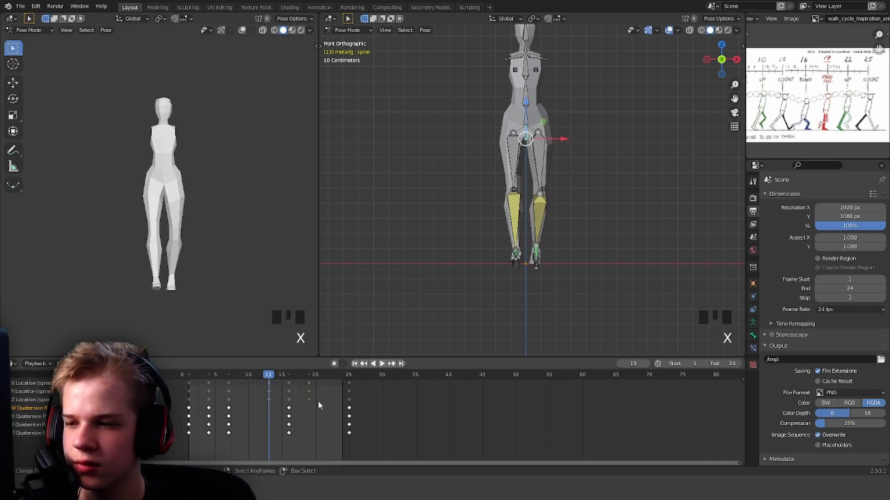
pyautogui.moveTo(209, 433); pyautogui.dragTo(222, 433, button='right')
pyautogui.press('x')
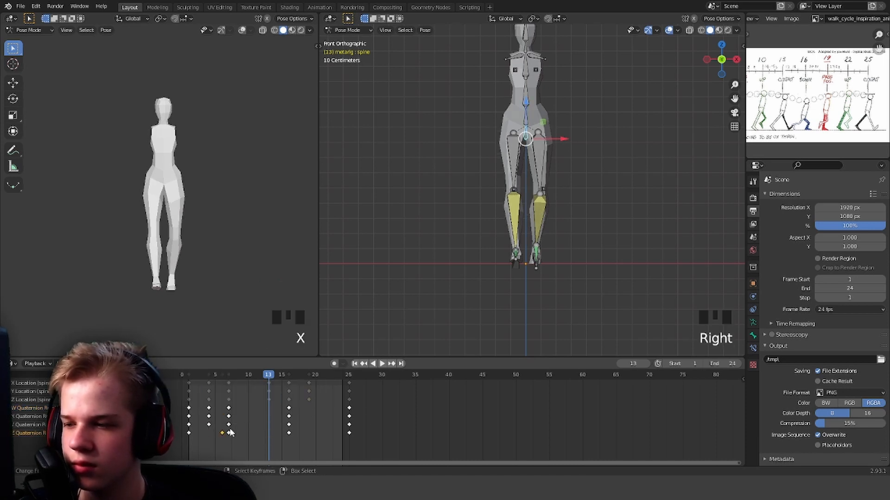
pyautogui.press('x')
pyautogui.click(230, 397)
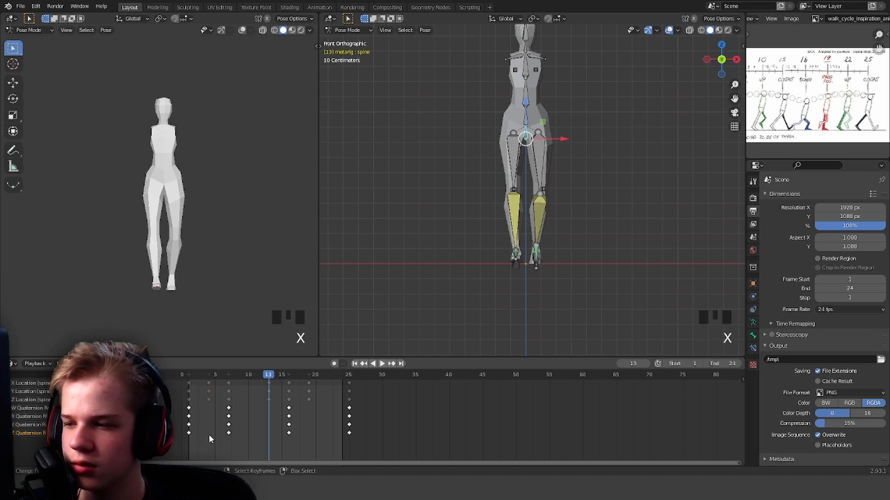
# Step: Delete the spine bone's Quaternion Rotation keyframes at frame 7 and play the walk from the start
pyautogui.click(178, 436)
pyautogui.press('space')
pyautogui.press('space')
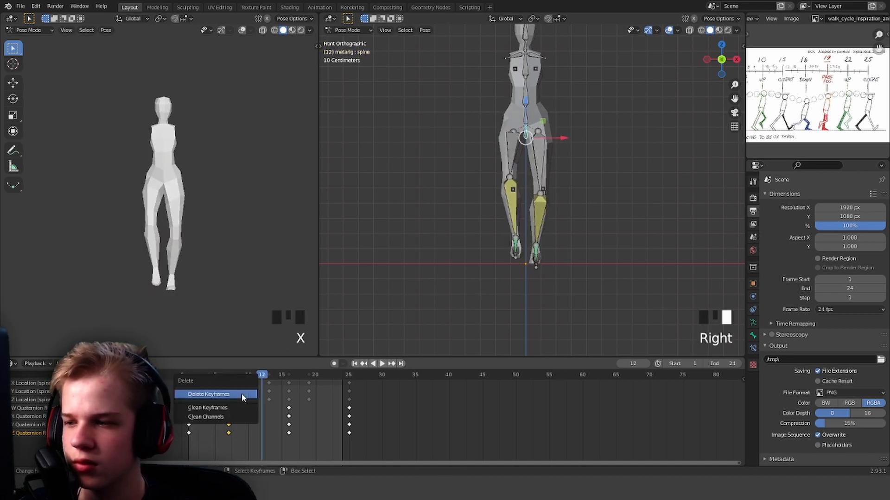
pyautogui.click(242, 394)
pyautogui.moveTo(230, 406); pyautogui.dragTo(188, 412)
pyautogui.press('space')
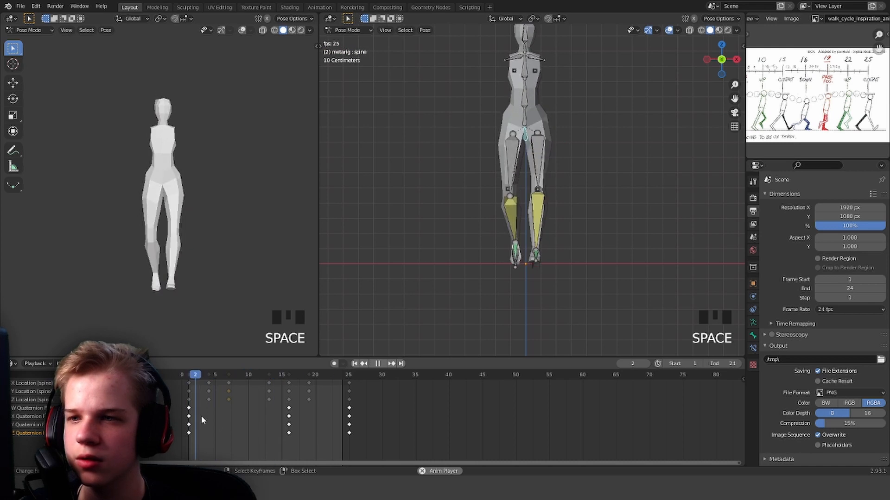
pyautogui.press('space')
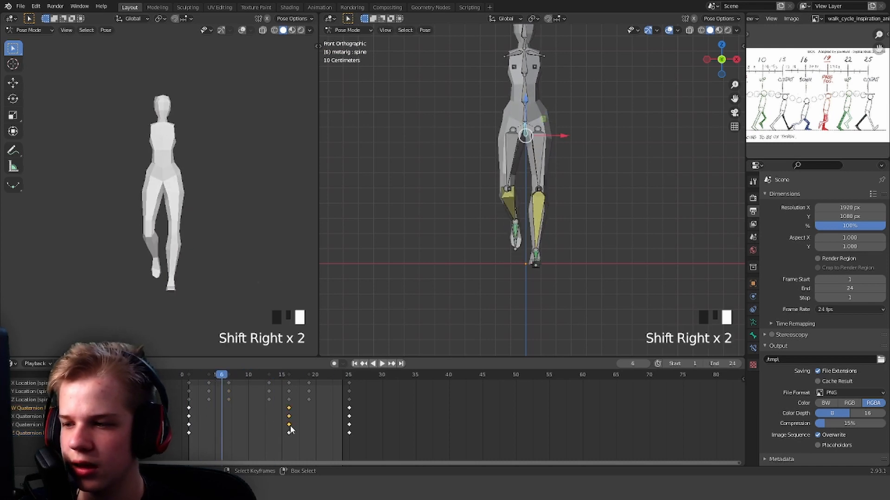
# Step: Move the spine bone's Quaternion Rotation keyframes from frame 16 to frame 13 and play back the walk
pyautogui.press('g')
pyautogui.click(284, 432)
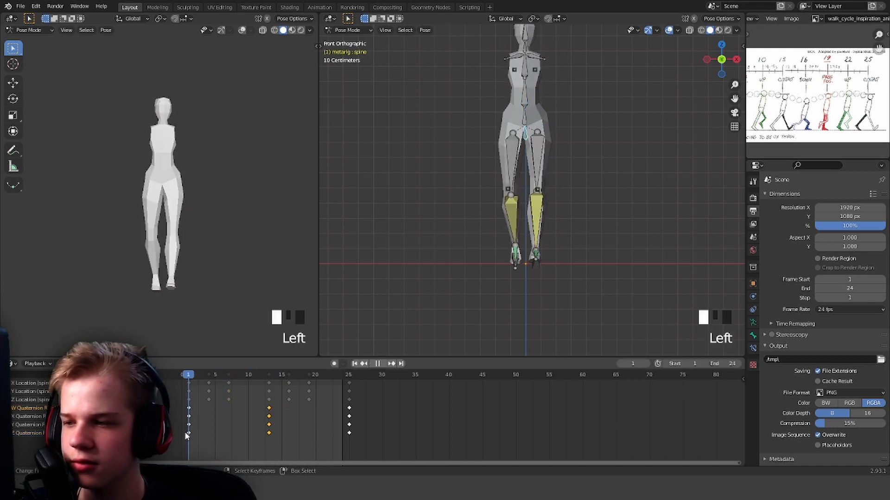
pyautogui.press('space')
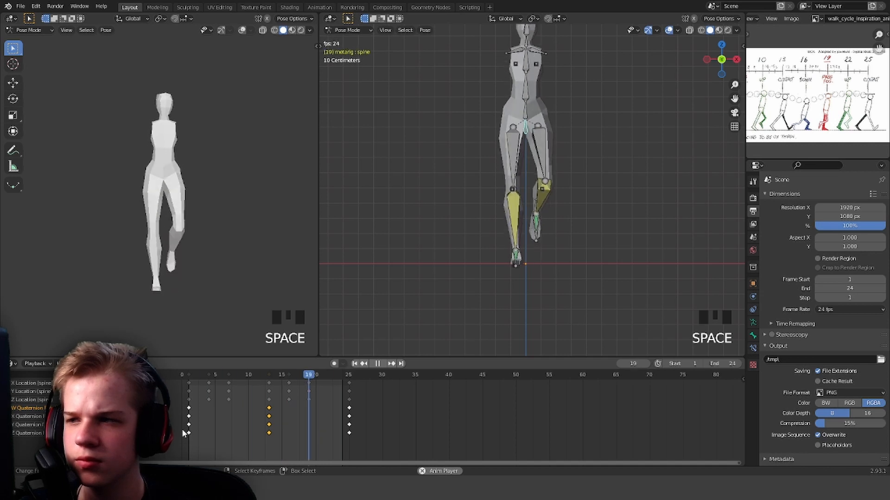
pyautogui.press('space')
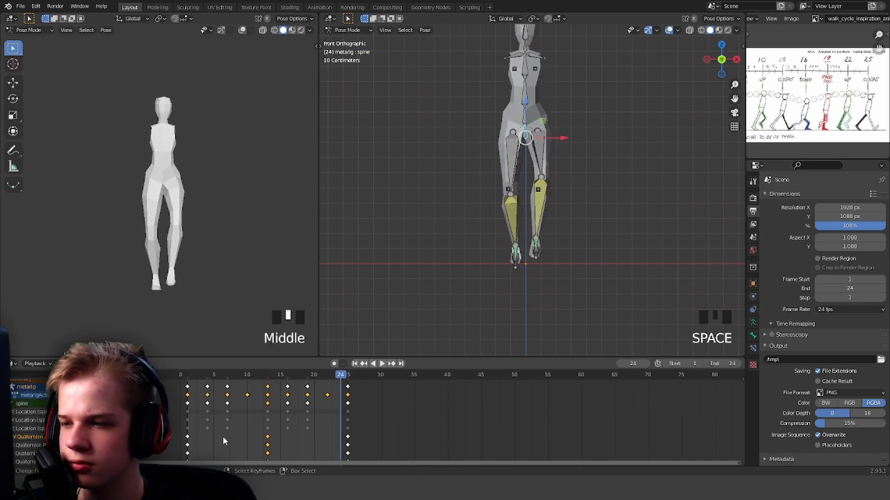
# Step: Scrub and play the walk, switching from the front to the right side view, to examine the body height around frame 1
pyautogui.press('space')
pyautogui.click(203, 392)
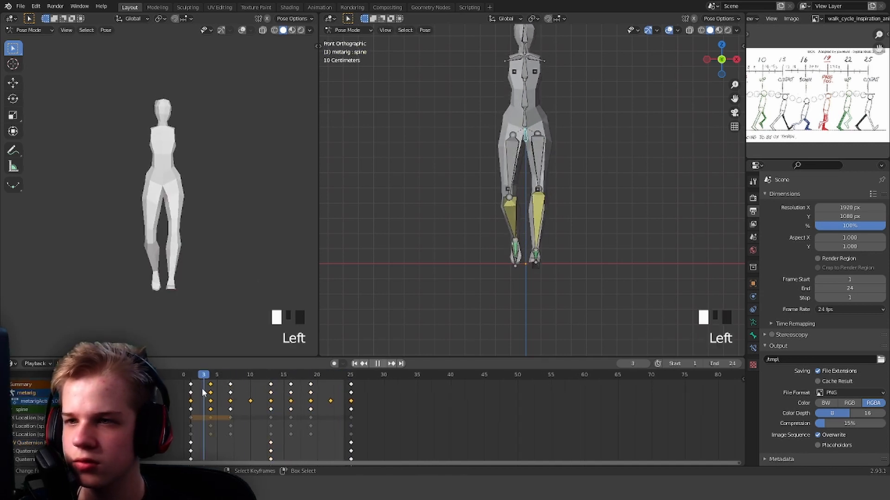
pyautogui.moveTo(205, 394); pyautogui.dragTo(342, 418)
pyautogui.press('KP_3')
pyautogui.scroll(1, 579, 225)
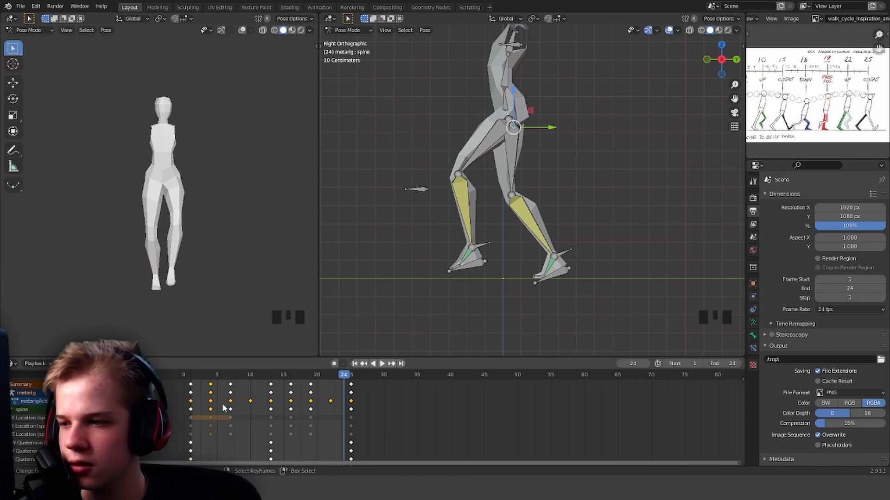
pyautogui.press('space')
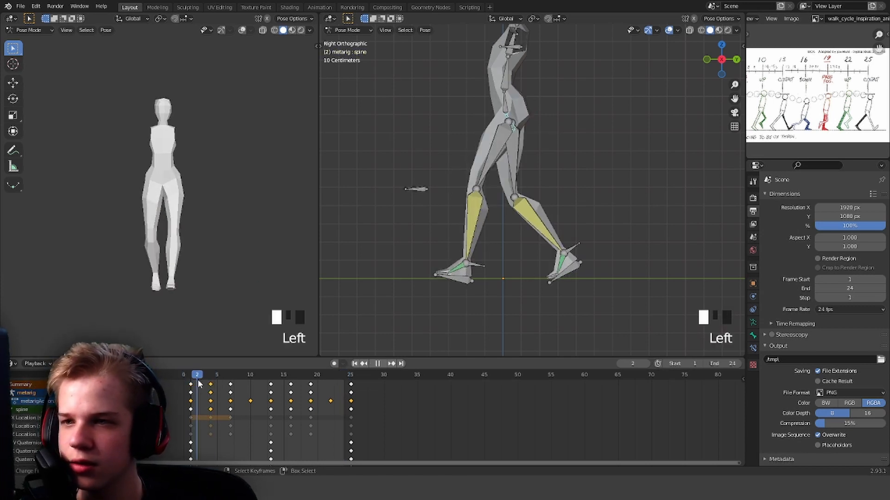
pyautogui.press('space')
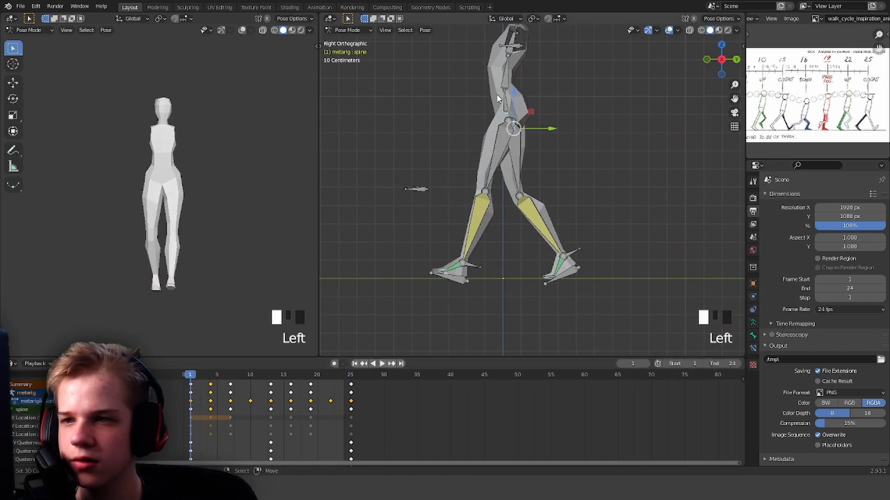
# Step: Keyframe the spine bone's location and rotation at frame 1, and at frame 4 raise it slightly and keyframe it as well
pyautogui.press('g')
pyautogui.click(514, 95)
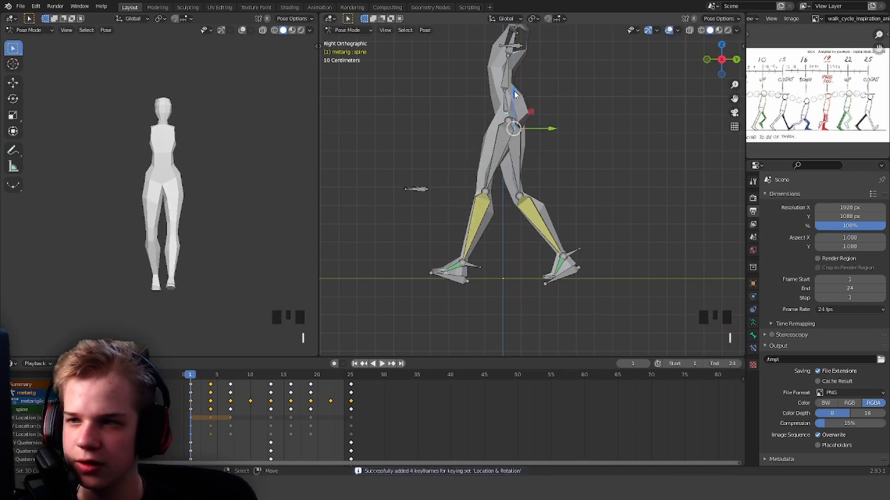
pyautogui.click(211, 374)
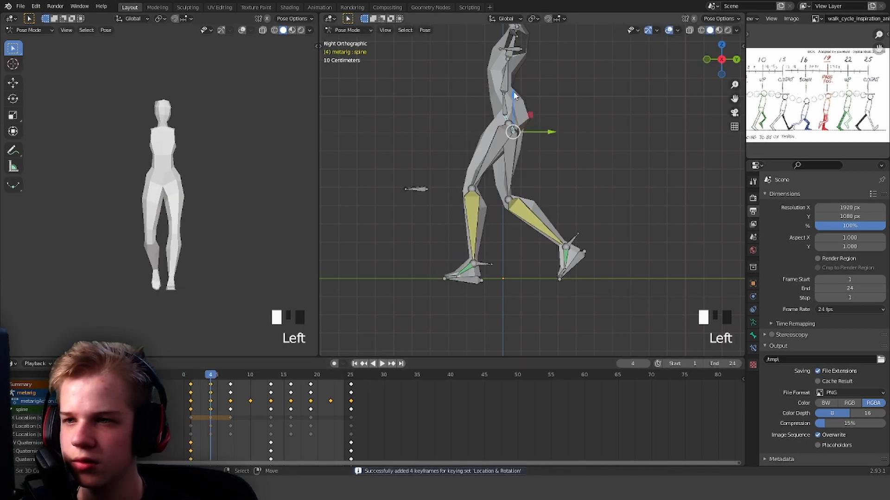
pyautogui.moveTo(515, 95); pyautogui.dragTo(514, 94)
pyautogui.moveTo(514, 91); pyautogui.dragTo(514, 90)
pyautogui.press('i')
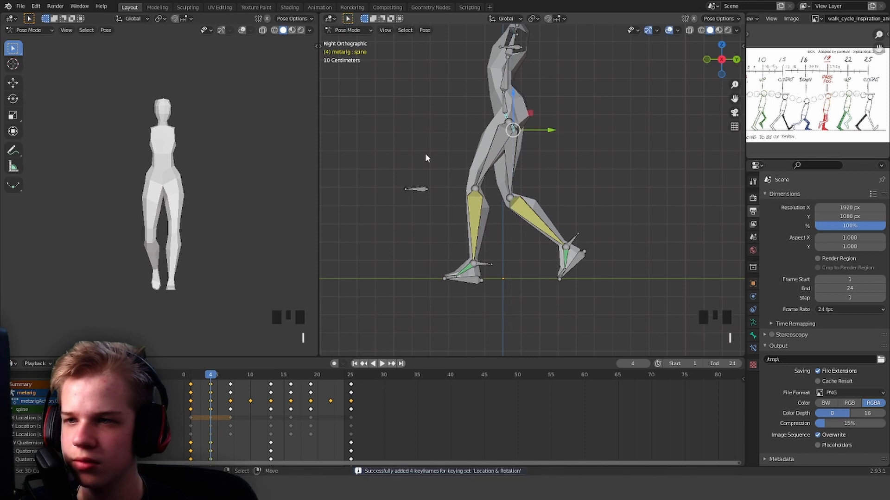
# Step: Scrub and play back the walk in the side and front views to check the body's up-and-down motion
pyautogui.moveTo(208, 377); pyautogui.dragTo(195, 377)
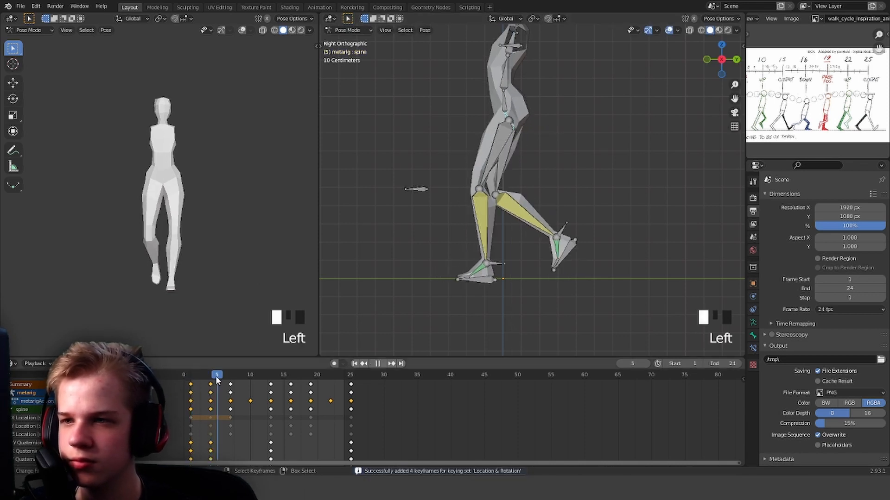
pyautogui.press('space')
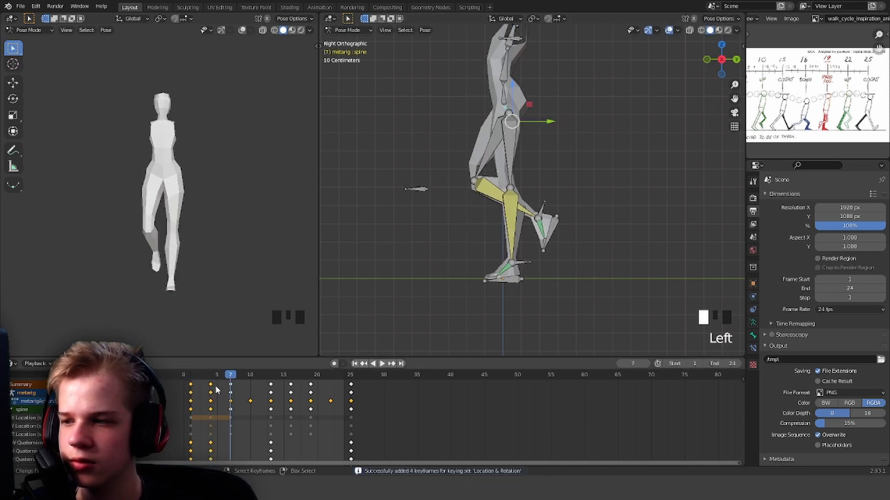
pyautogui.press('space')
pyautogui.moveTo(239, 372); pyautogui.dragTo(326, 369)
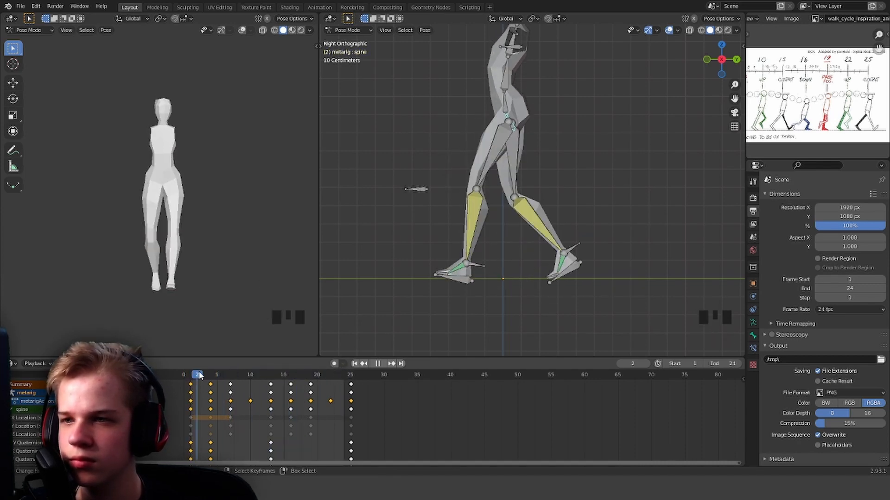
pyautogui.press('space')
pyautogui.scroll(-5, 456, 235)
pyautogui.moveTo(456, 235); pyautogui.dragTo(582, 242, button='middle')
pyautogui.press('KP_1')
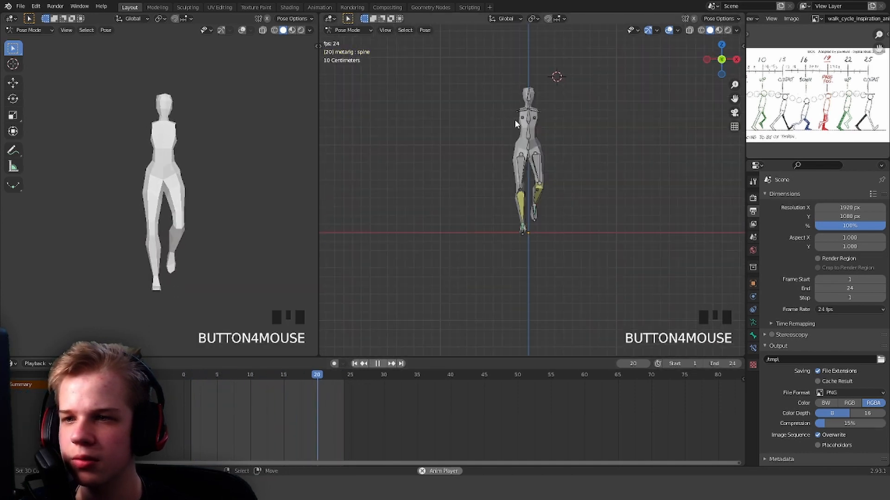
# Step: Select the chest bone spine.003 and delete all of its keyframes
pyautogui.scroll(6, 518, 125)
pyautogui.keyDown('shift'); pyautogui.moveTo(551, 127); pyautogui.dragTo(553, 203, button='middle'); pyautogui.keyUp('shift')
pyautogui.rightClick(541, 164)
pyautogui.press('space')
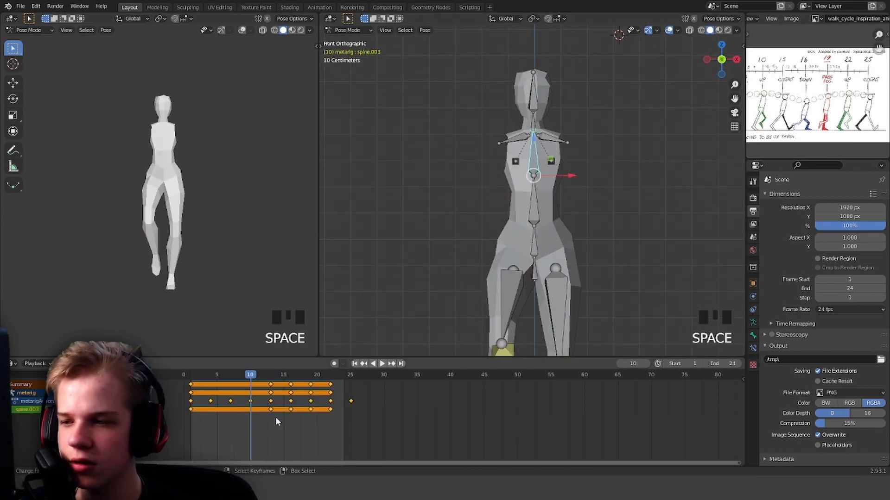
pyautogui.click(238, 413)
pyautogui.press('a')
pyautogui.press('x')
pyautogui.click(311, 416)
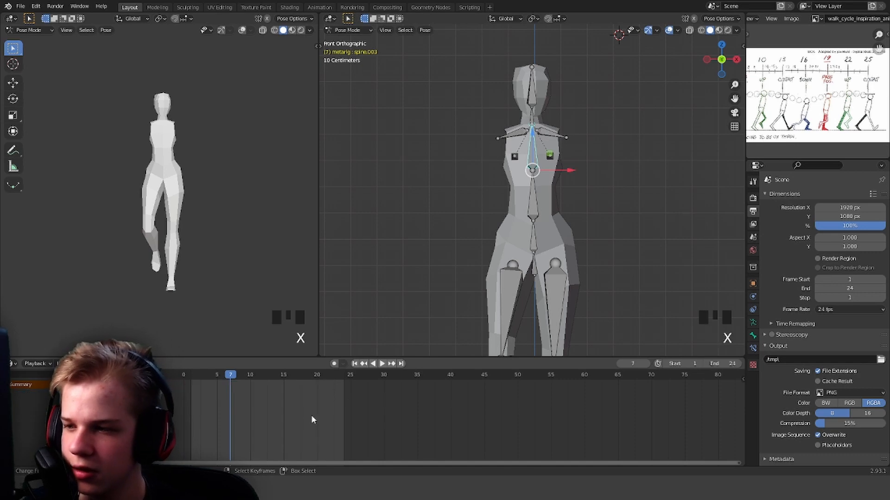
# Step: In top view, rotate the chest bone by about -13° at frame 1 and keyframe its location and rotation at frames 1 and 25
pyautogui.moveTo(229, 418); pyautogui.dragTo(216, 418, button='middle')
pyautogui.moveTo(216, 418); pyautogui.dragTo(177, 410)
pyautogui.moveTo(528, 205); pyautogui.dragTo(532, 211, button='middle')
pyautogui.press('KP_7')
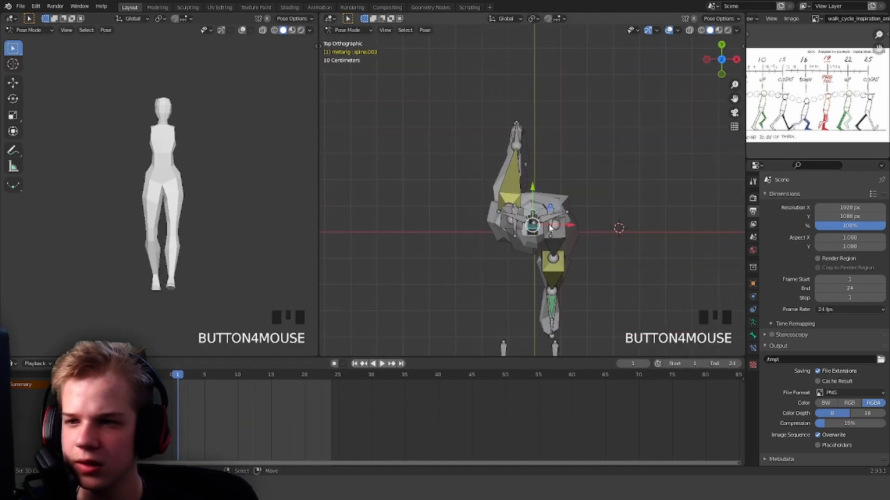
pyautogui.scroll(3, 594, 283)
pyautogui.keyDown('shift'); pyautogui.moveTo(594, 282); pyautogui.dragTo(641, 231, button='middle'); pyautogui.keyUp('shift')
pyautogui.scroll(-3, 641, 232)
pyautogui.scroll(2, 642, 232)
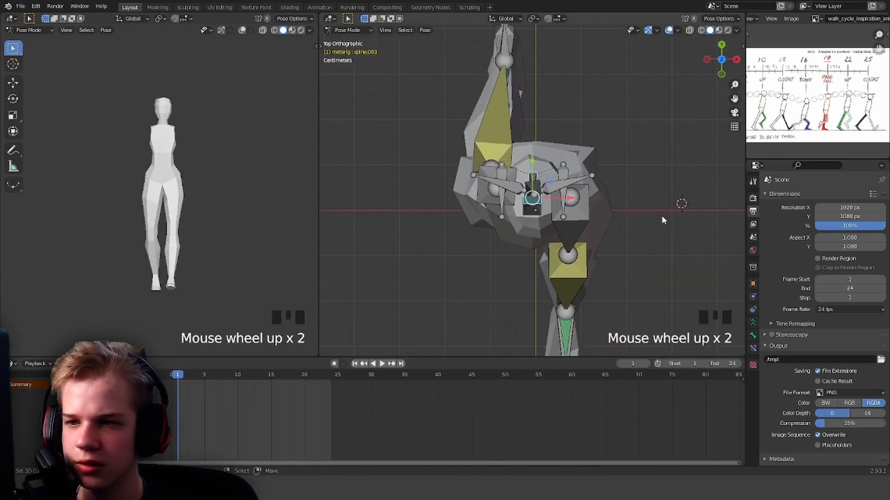
pyautogui.press('r')
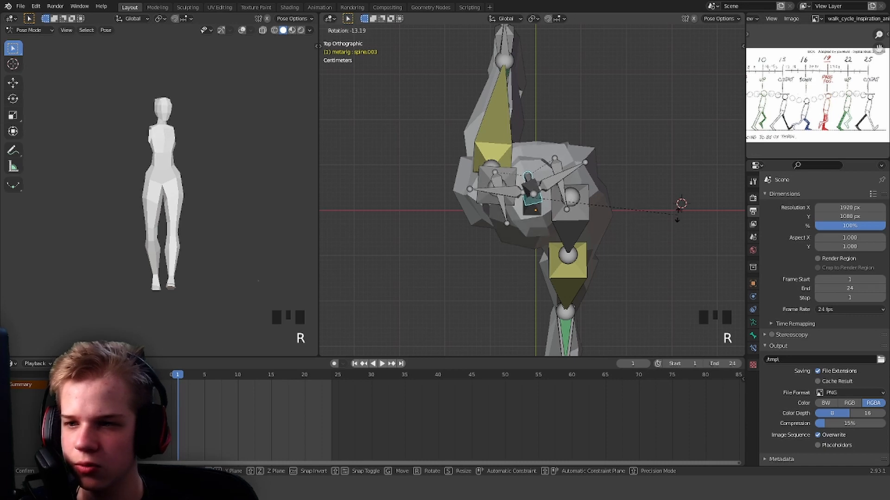
pyautogui.click(677, 215)
pyautogui.press('i')
pyautogui.moveTo(179, 413); pyautogui.dragTo(339, 412)
pyautogui.press('i')
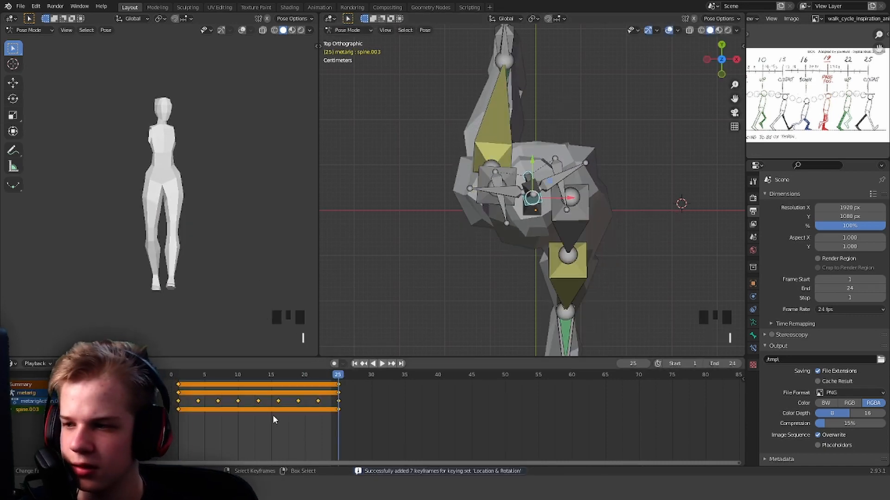
# Step: Copy the chest bone's pose, paste it mirrored and keyframe it at frame 13, and play the walk to check it
pyautogui.click(257, 411)
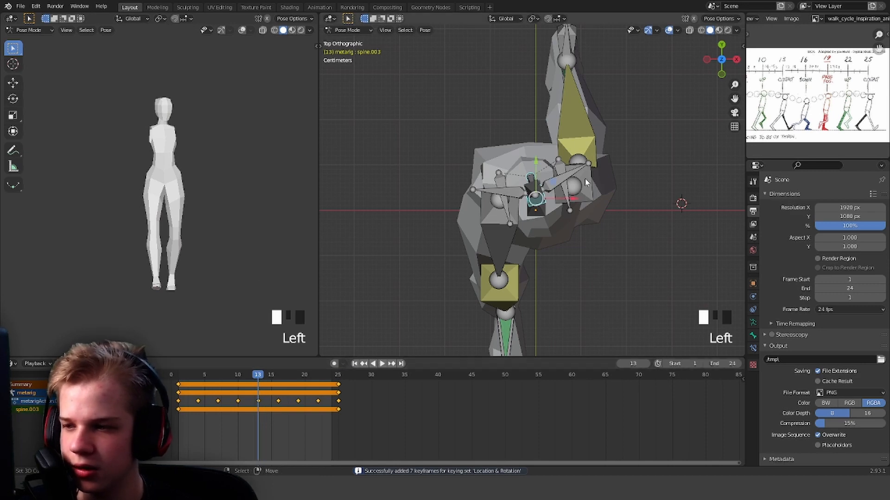
pyautogui.hotkey('ctrl', 'c')
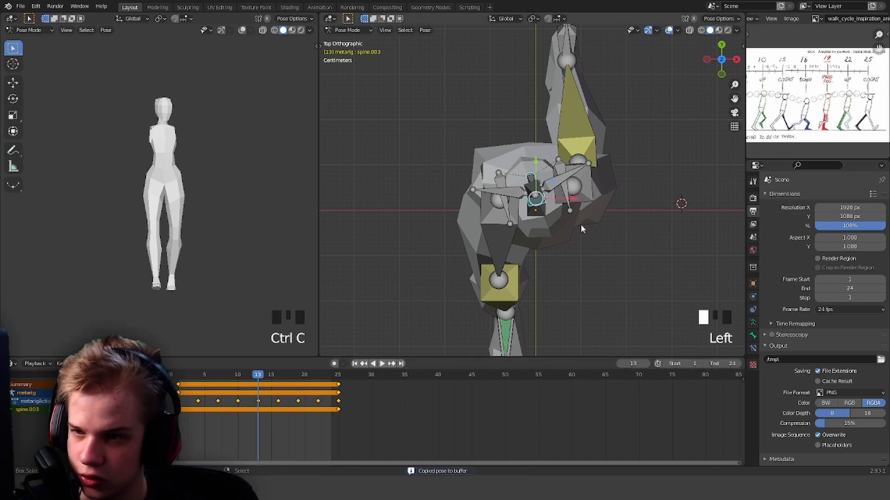
pyautogui.hotkey('shift', 'ctrl', 'v')
pyautogui.moveTo(580, 224); pyautogui.dragTo(580, 181, button='middle')
pyautogui.scroll(-2, 580, 182)
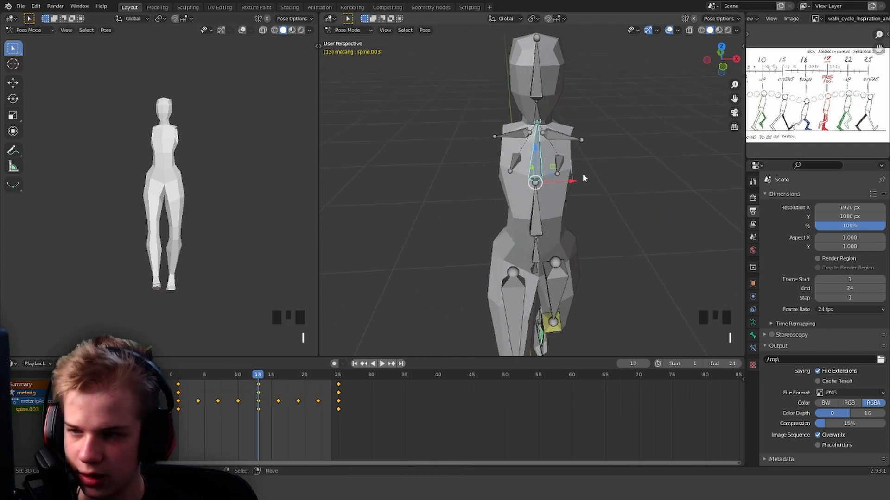
pyautogui.press('i')
pyautogui.click(185, 412)
pyautogui.press('space')
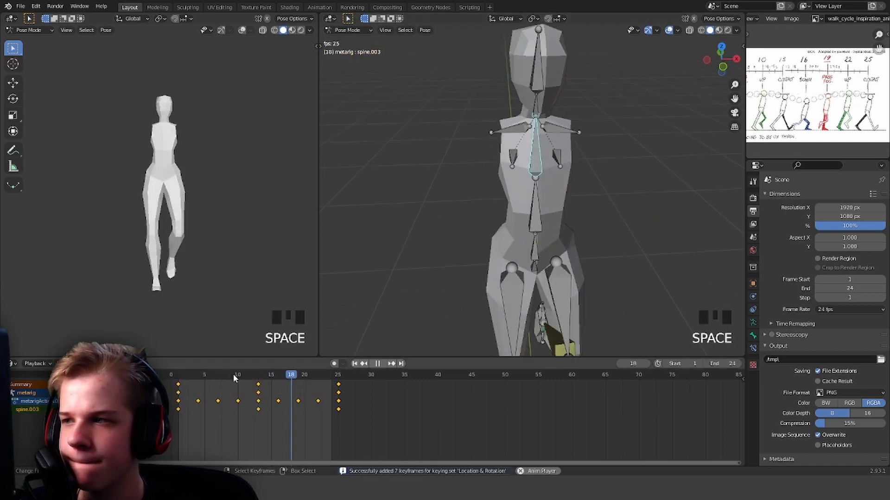
pyautogui.press('space')
# Step: Adjust the chest bone's rotation in top view at frame 13 and keyframe it
pyautogui.press('Left')
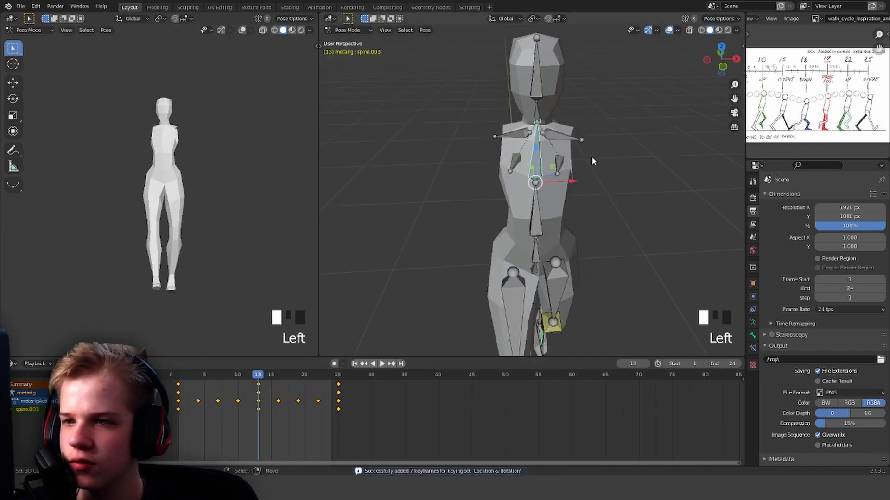
pyautogui.press('KP_7')
pyautogui.press('r')
pyautogui.click(622, 135)
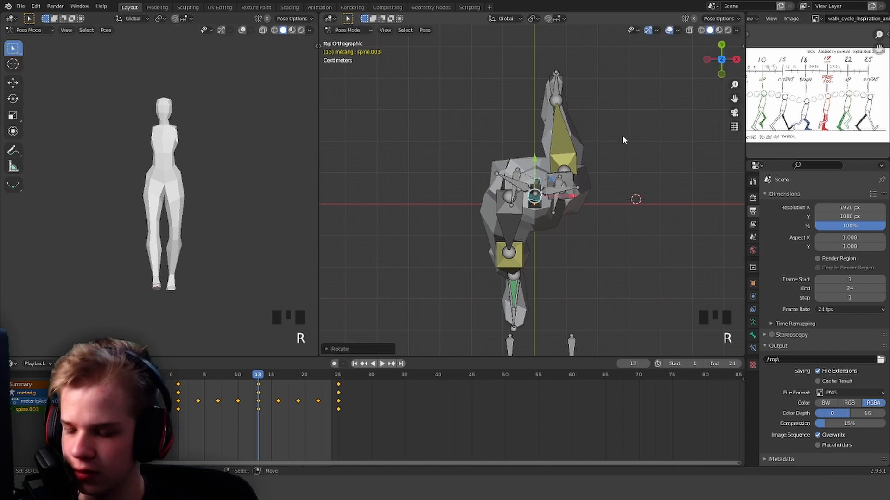
pyautogui.press('i')
# Step: Rotate the chest bone by about 4.7° in top view at frame 25, and copy that pose to frame 1 and keyframe it
pyautogui.moveTo(325, 397); pyautogui.dragTo(339, 397)
pyautogui.press('r')
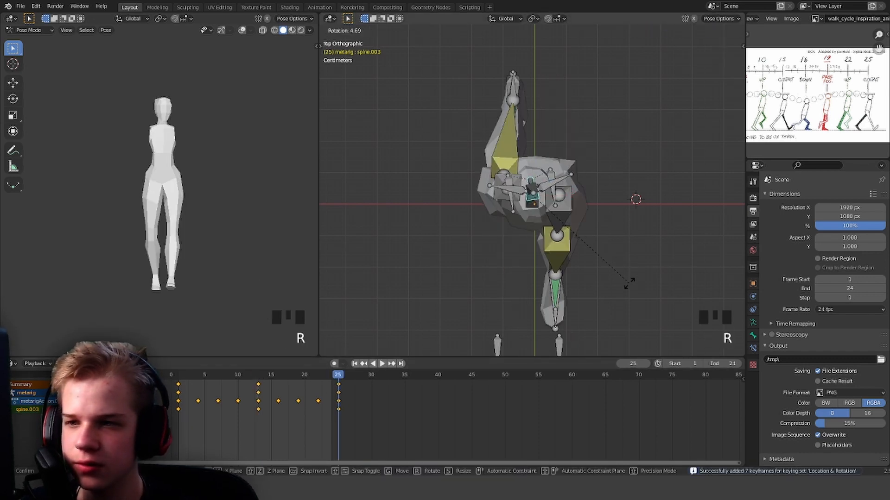
pyautogui.click(629, 282)
pyautogui.hotkey('ctrl', 'c')
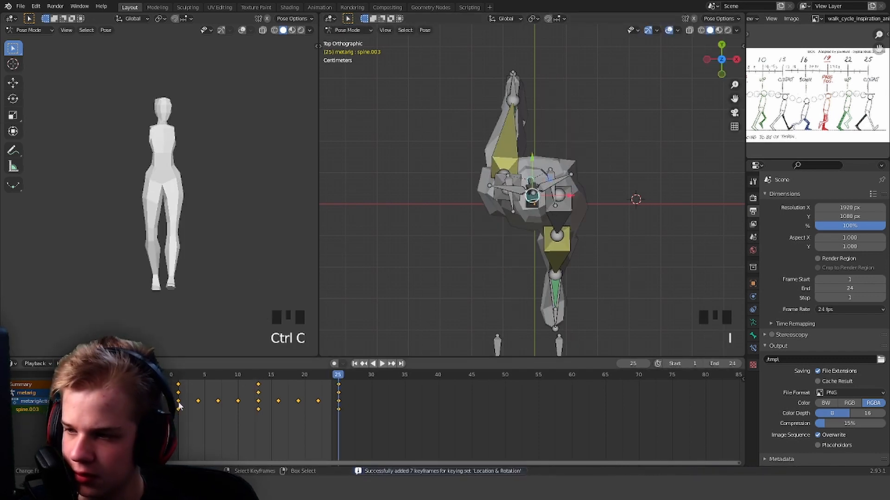
pyautogui.click(354, 363)
pyautogui.press('i')
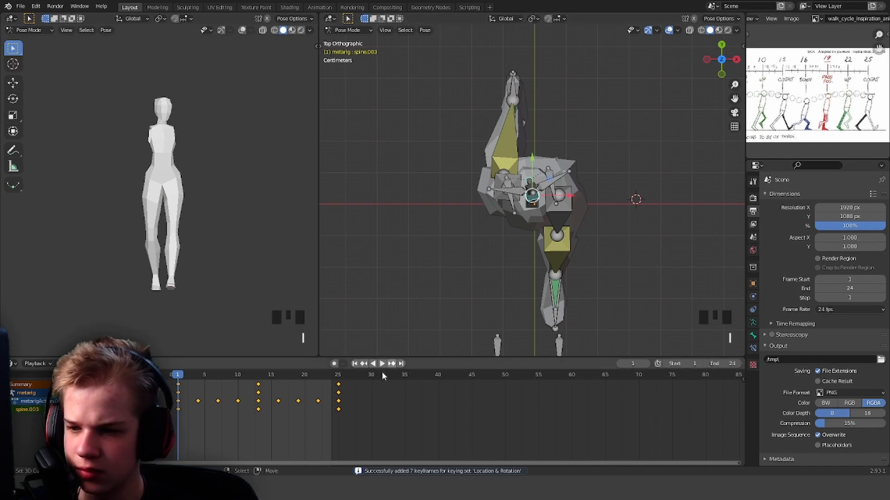
# Step: Play the walk from frame 1 in top view to check the chest's twist
pyautogui.moveTo(346, 410); pyautogui.dragTo(177, 413)
pyautogui.press('space')
pyautogui.hotkey('alt', 'a')
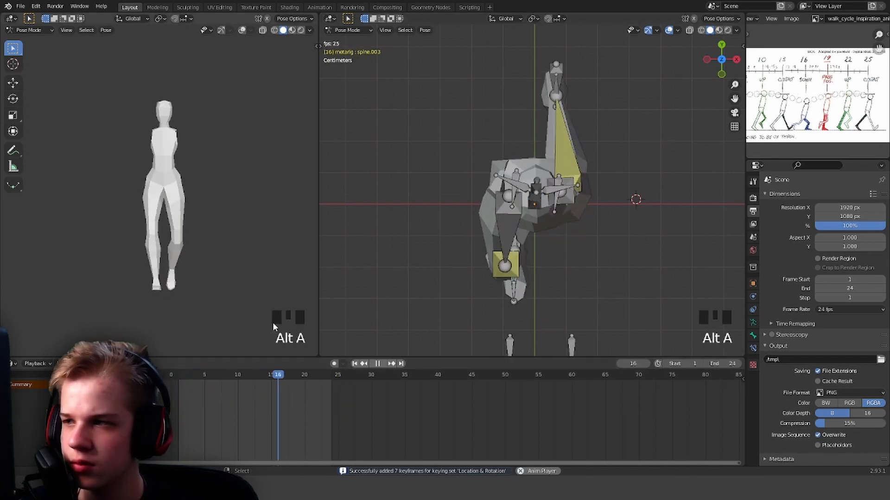
pyautogui.press('space')
# Step: Select the chest bone, tilt it slightly in front view at frame 25 and keyframe it
pyautogui.rightClick(532, 156)
pyautogui.press('r')
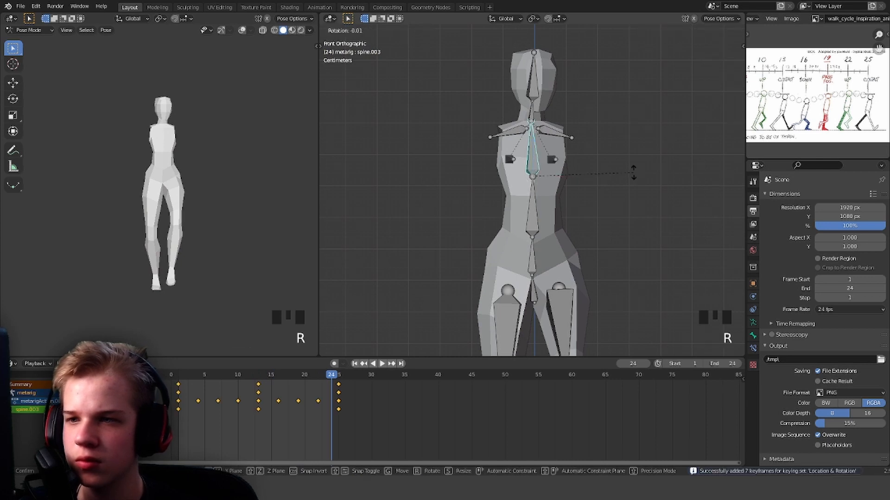
pyautogui.rightClick(631, 168)
pyautogui.click(339, 401)
pyautogui.press('r')
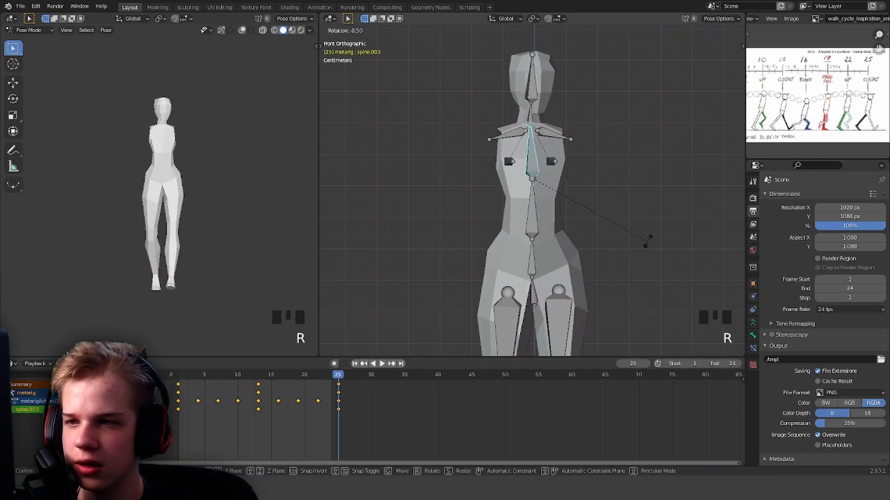
pyautogui.click(647, 241)
pyautogui.press('i')
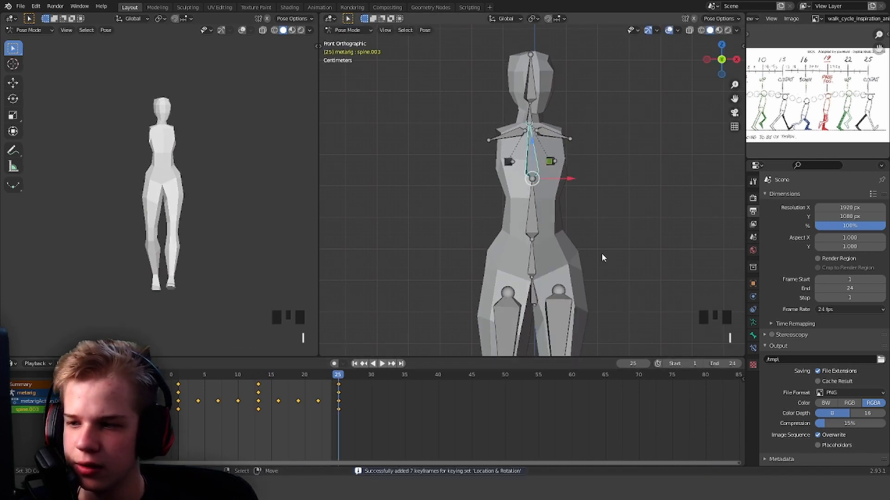
# Step: Copy the chest bone's pose from frame 25, paste it at frame 1 and keyframe it
pyautogui.click(178, 404)
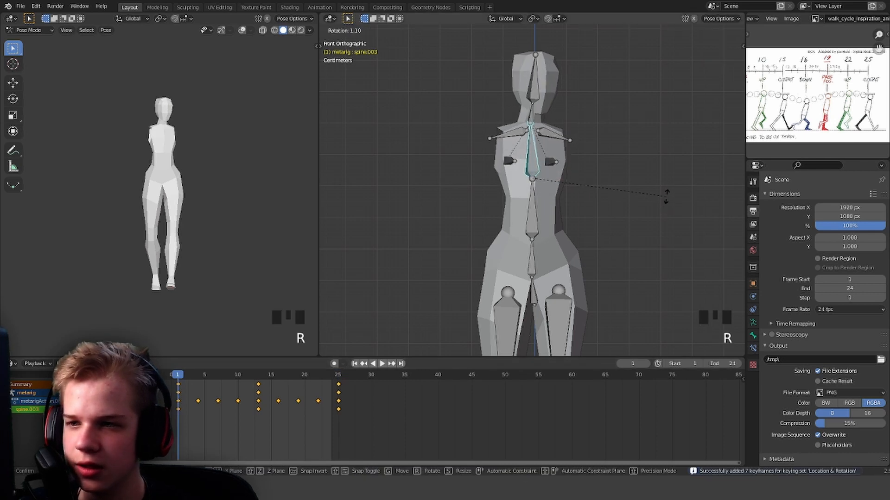
pyautogui.click(339, 407)
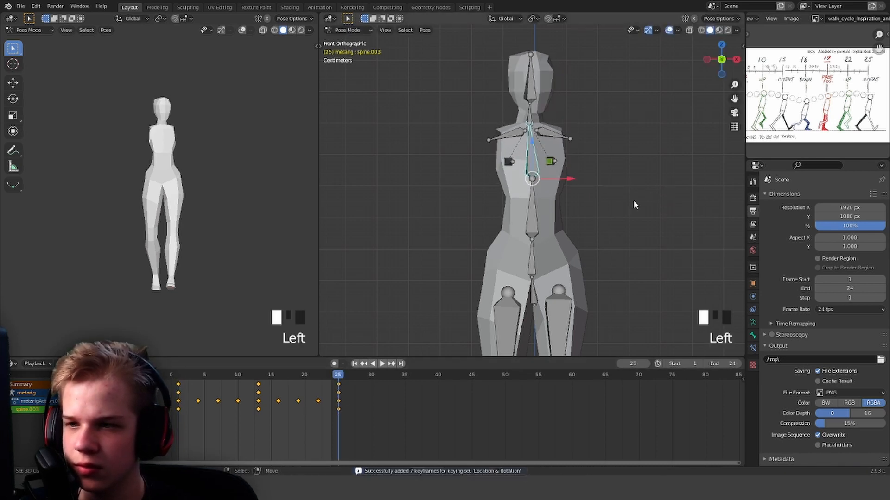
pyautogui.hotkey('ctrl', 'c')
pyautogui.hotkey('shift', 'Left')
pyautogui.hotkey('ctrl', 'v')
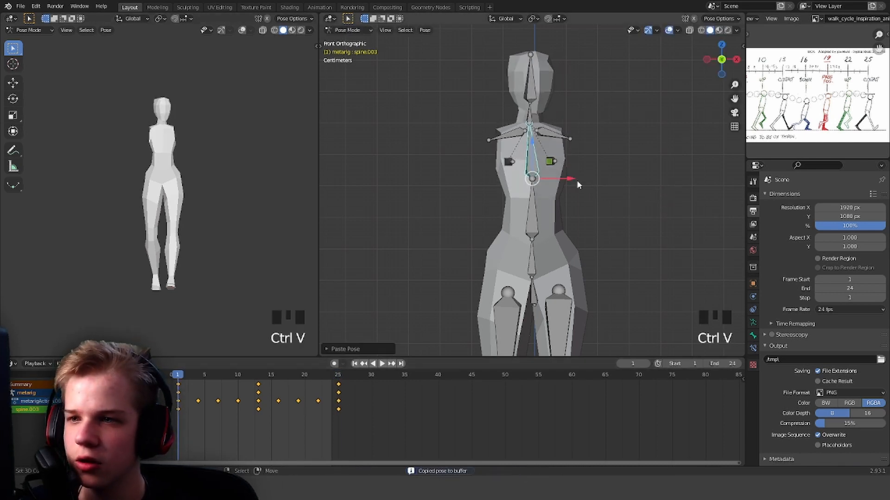
# Step: Select all bones with all of their keyframes and collapse the spine channel in the timeline
pyautogui.press('a')
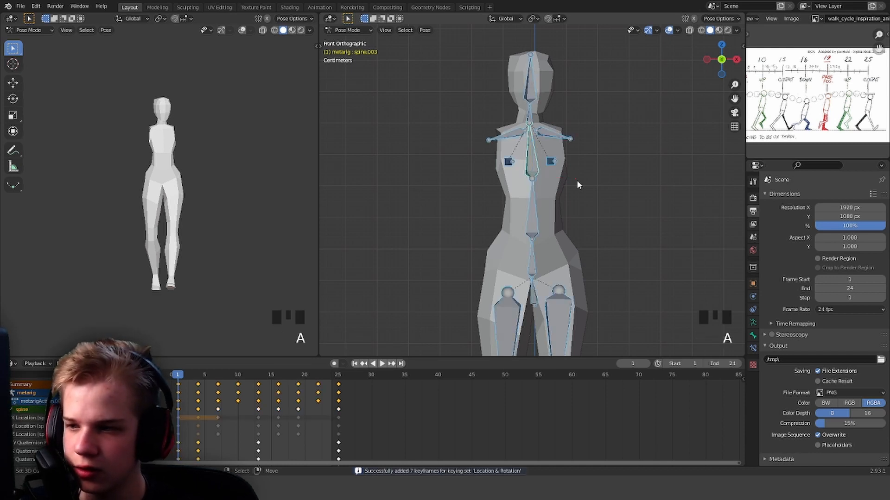
pyautogui.press('a')
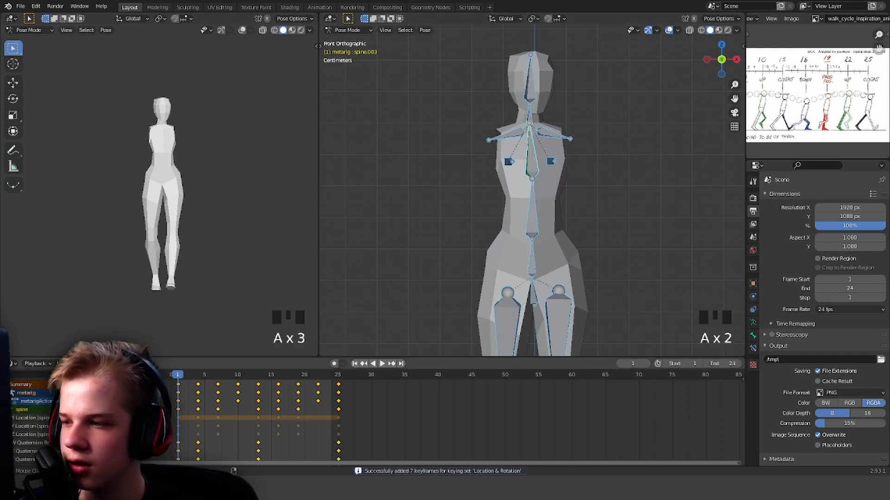
pyautogui.scroll(-2, 260, 418)
pyautogui.click(12, 391)
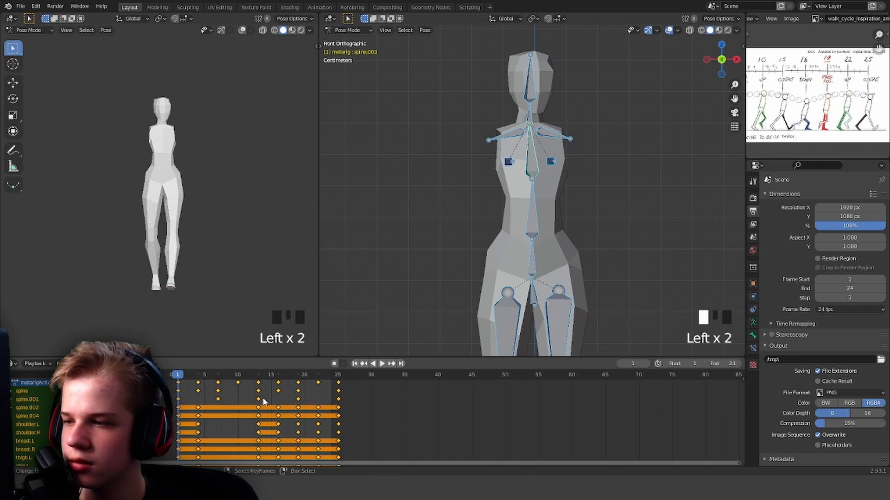
pyautogui.scroll(-2, 353, 399)
pyautogui.moveTo(355, 400); pyautogui.dragTo(368, 418, button='middle')
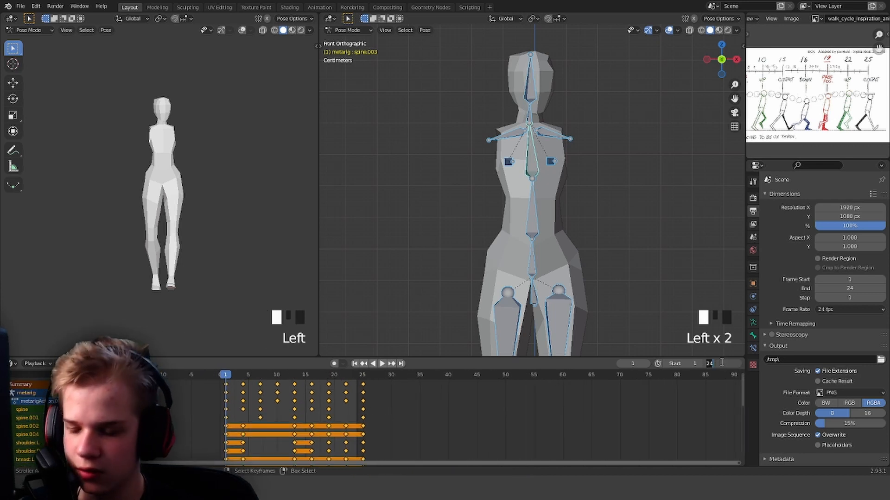
# Step: Set the scene's end frame to 34 and scale all keyframes from frame 1 so the last ones land on frame 35
pyautogui.press('Return')
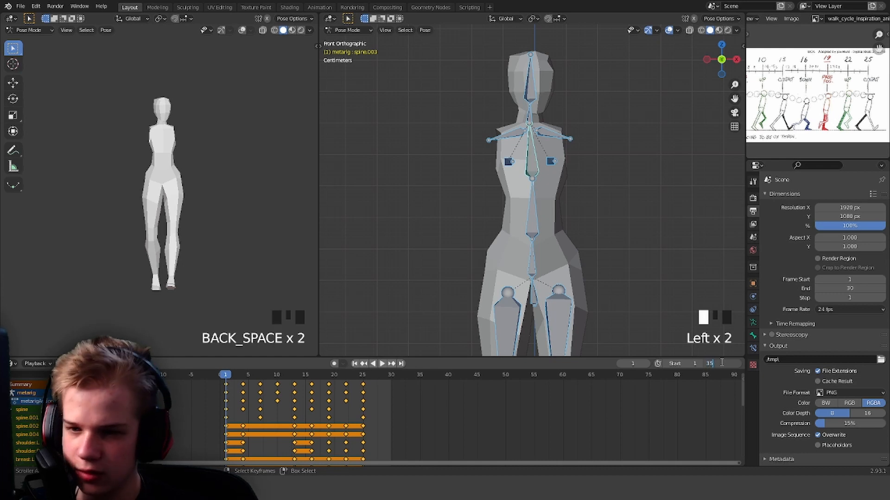
pyautogui.press('Return')
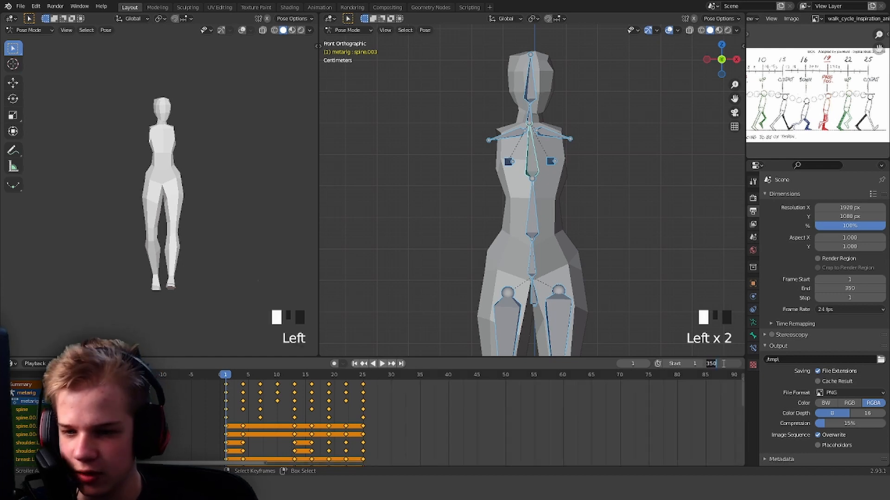
pyautogui.write('4')
pyautogui.press('Return')
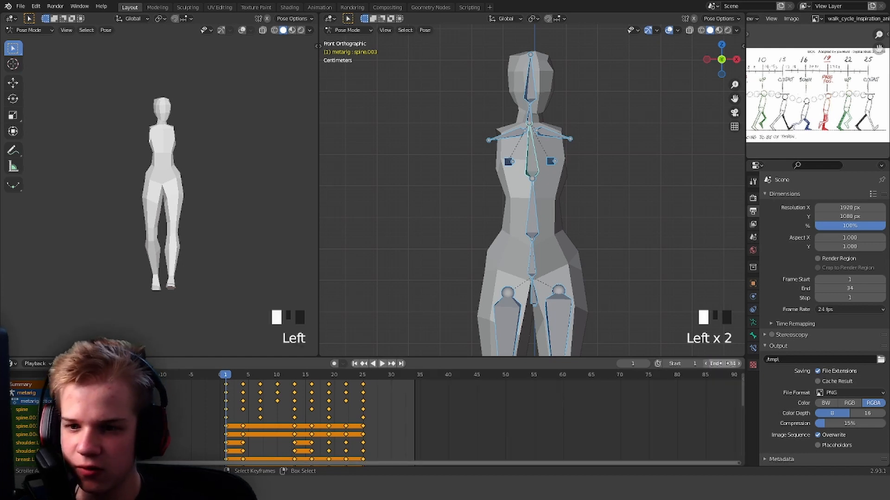
pyautogui.press('s')
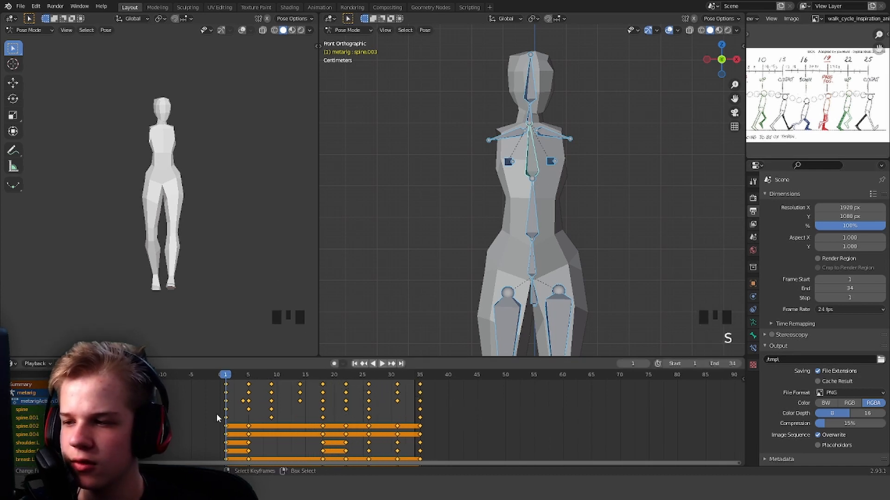
# Step: Play the slowed-down walk and examine the full body from the side
pyautogui.press('space')
pyautogui.click(397, 322)
pyautogui.scroll(-3, 552, 224)
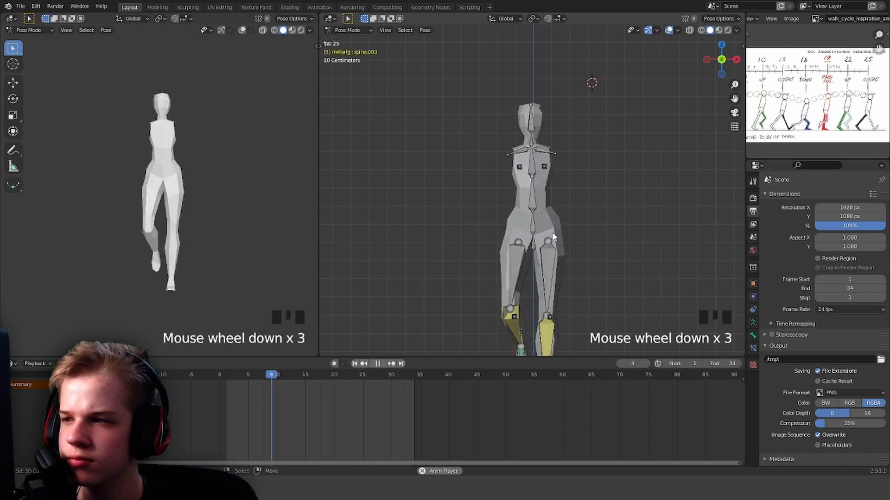
pyautogui.moveTo(552, 236); pyautogui.dragTo(480, 245, button='middle')
pyautogui.scroll(-4, 481, 246)
pyautogui.scroll(1, 569, 215)
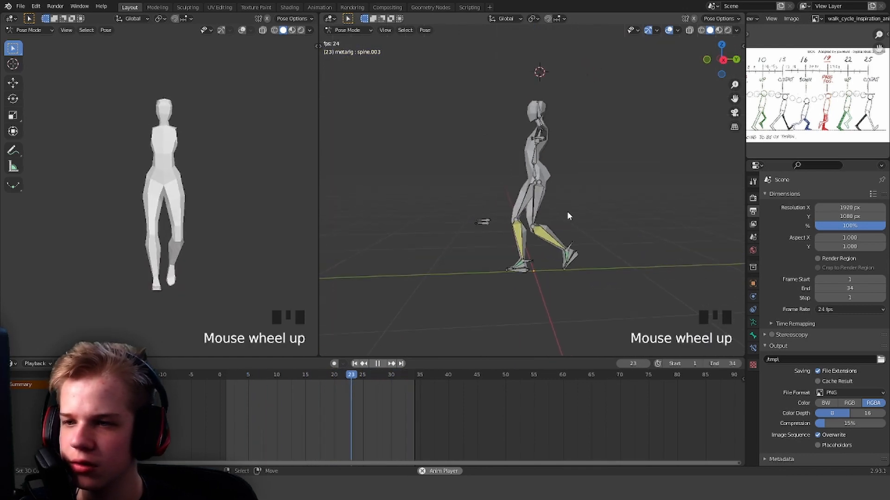
pyautogui.scroll(3, 568, 218)
# Step: Select all bones and their keyframes, and scale the keyframes from frame 1 so the last ones land on frame 30
pyautogui.press('a')
pyautogui.moveTo(569, 224); pyautogui.dragTo(597, 225, button='middle')
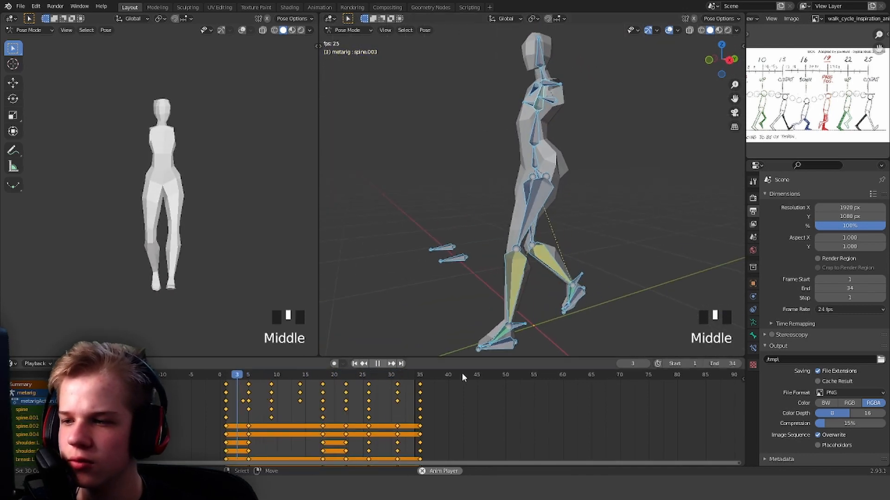
pyautogui.press('a')
pyautogui.press('space')
pyautogui.press('s')
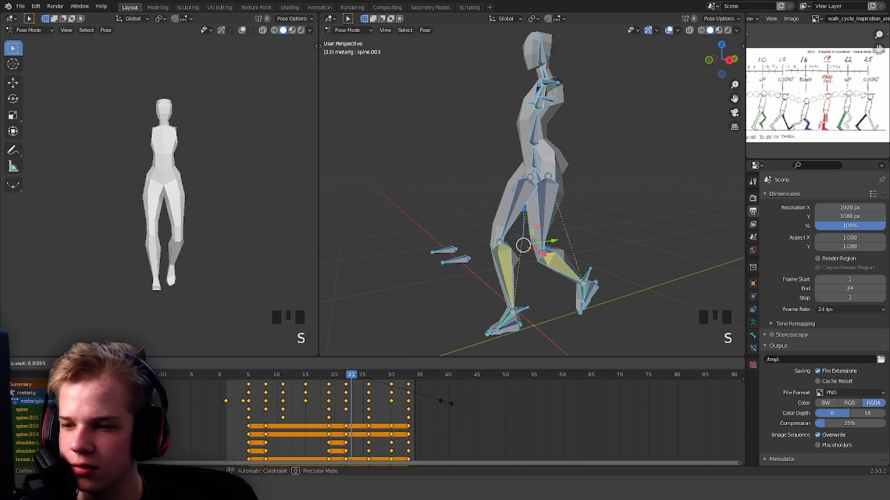
pyautogui.click(446, 402)
pyautogui.press('s')
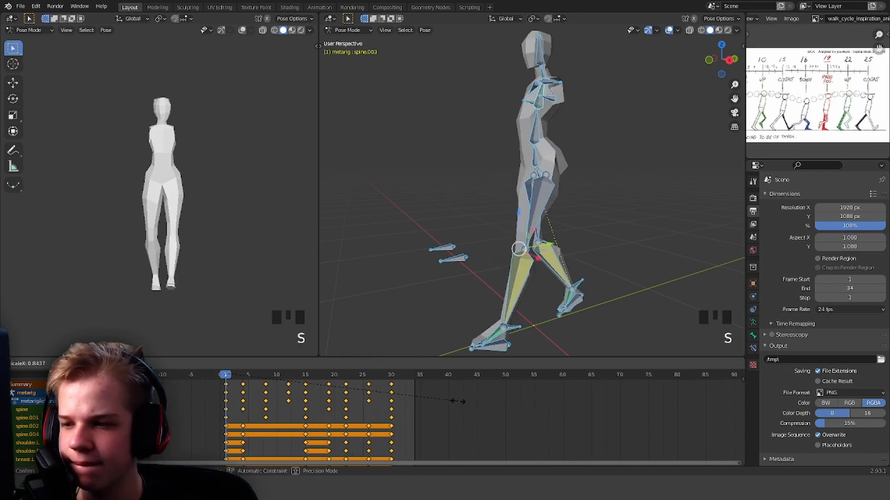
pyautogui.moveTo(366, 416); pyautogui.dragTo(225, 413)
# Step: Play the rescaled walk and examine it from an angled view with all bones deselected
pyautogui.press('space')
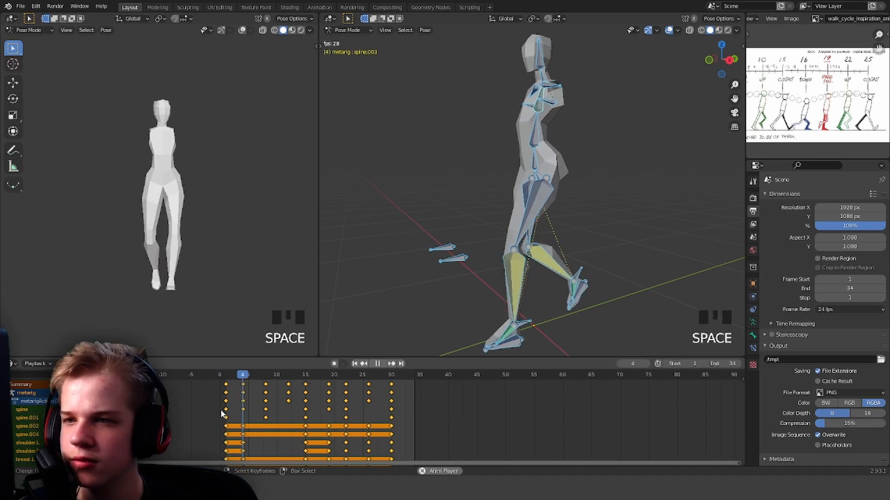
pyautogui.moveTo(435, 257); pyautogui.dragTo(542, 240, button='middle')
pyautogui.hotkey('alt', 'a')
pyautogui.press('`')
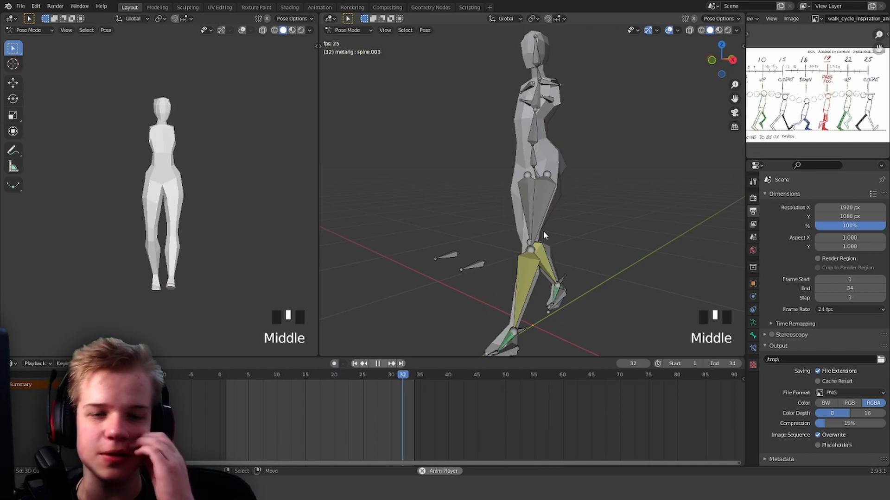
# Step: Set the scene's end frame to 29 and play the loop with all bones selected
pyautogui.press('space')
pyautogui.press('a')
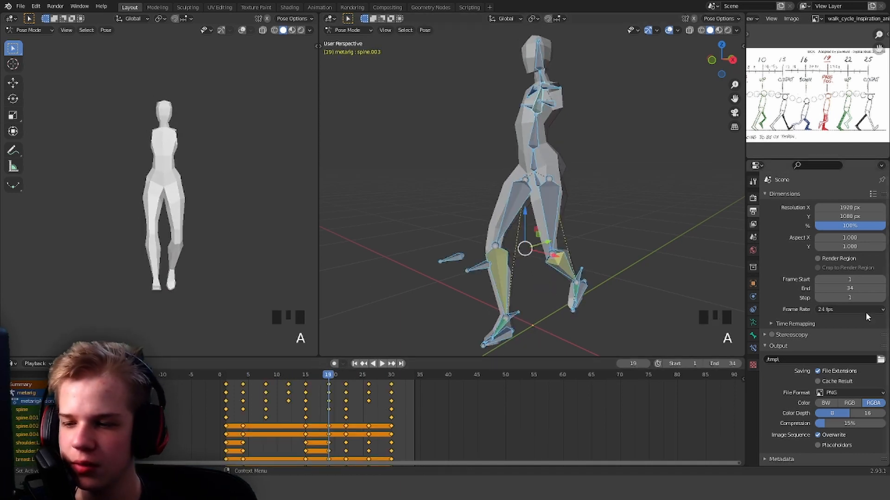
pyautogui.click(854, 287)
pyautogui.write('19')
pyautogui.press('Return')
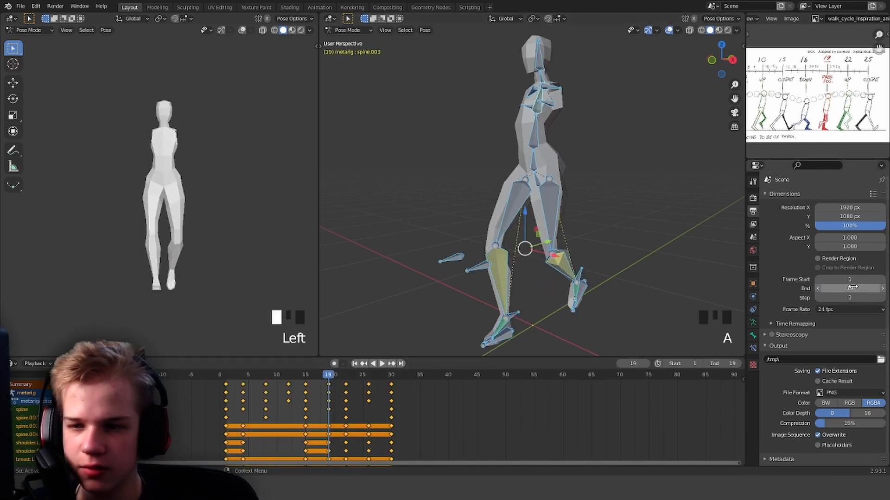
pyautogui.press('Return')
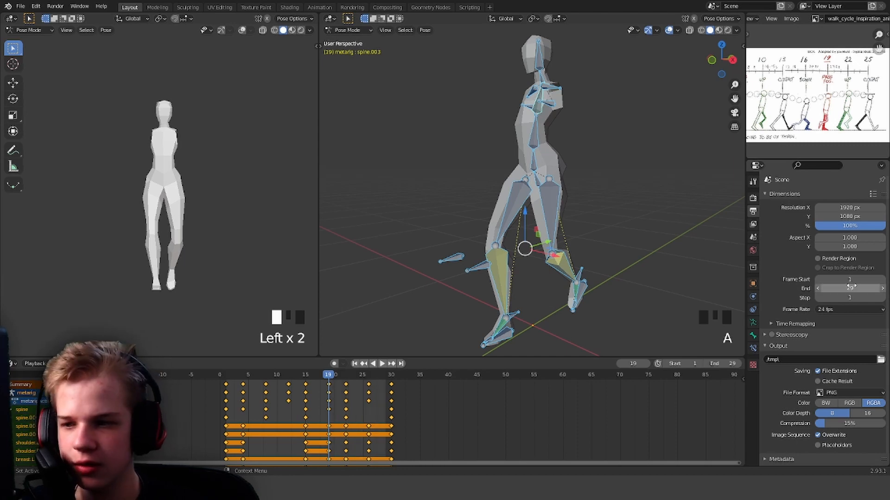
pyautogui.click(382, 364)
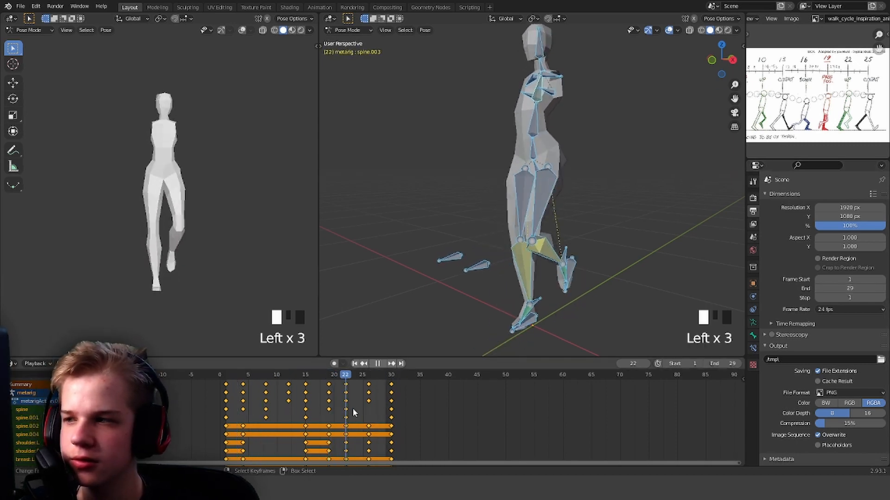
# Step: Clear the head bone's rotation at frame 1, turn it to face forward, and keyframe that pose at frames 1 and 30
pyautogui.moveTo(350, 409); pyautogui.dragTo(228, 411)
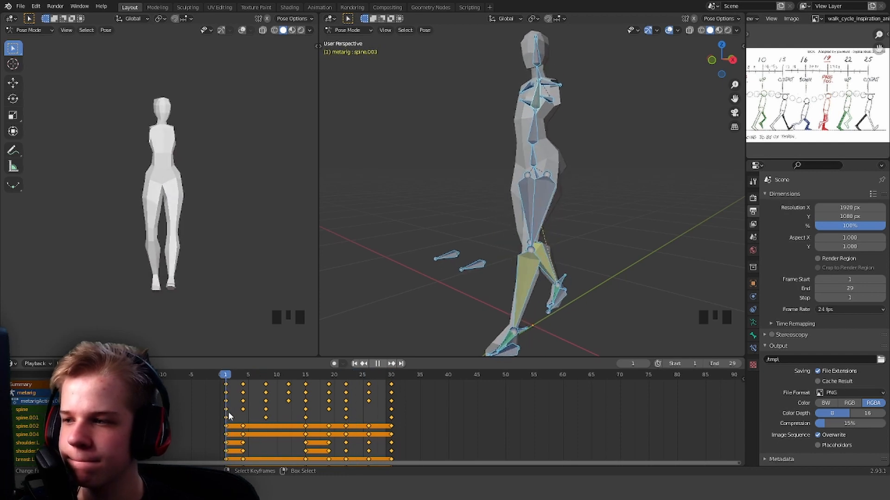
pyautogui.scroll(1, 482, 227)
pyautogui.press('`')
pyautogui.click(465, 163)
pyautogui.keyDown('shift'); pyautogui.moveTo(470, 195); pyautogui.dragTo(495, 337, button='middle'); pyautogui.keyUp('shift')
pyautogui.scroll(5, 517, 190)
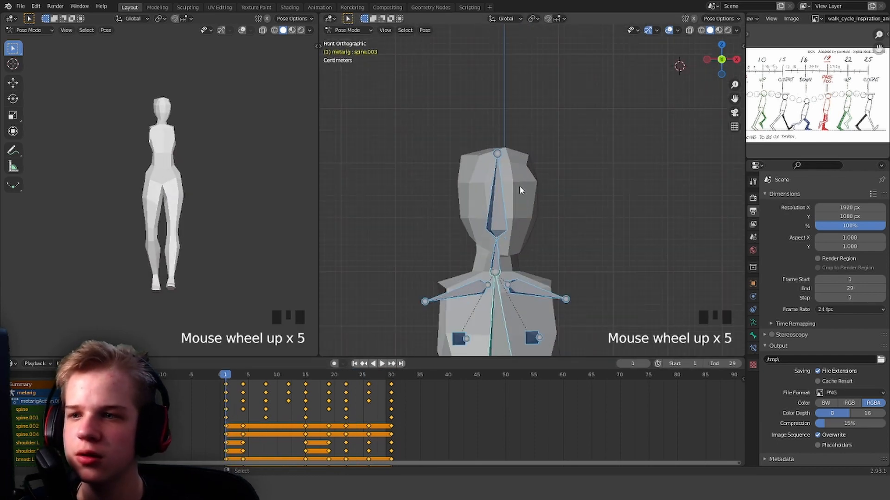
pyautogui.rightClick(511, 200)
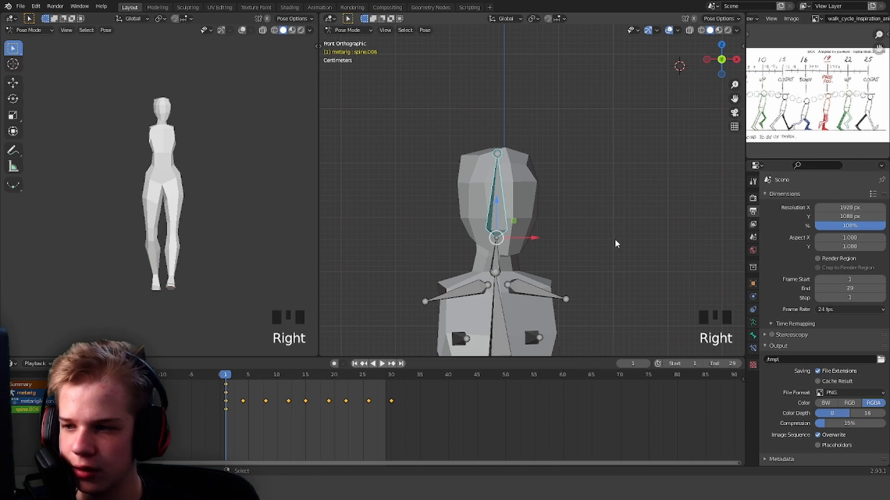
pyautogui.hotkey('alt', 'r')
pyautogui.press('r')
pyautogui.press('r')
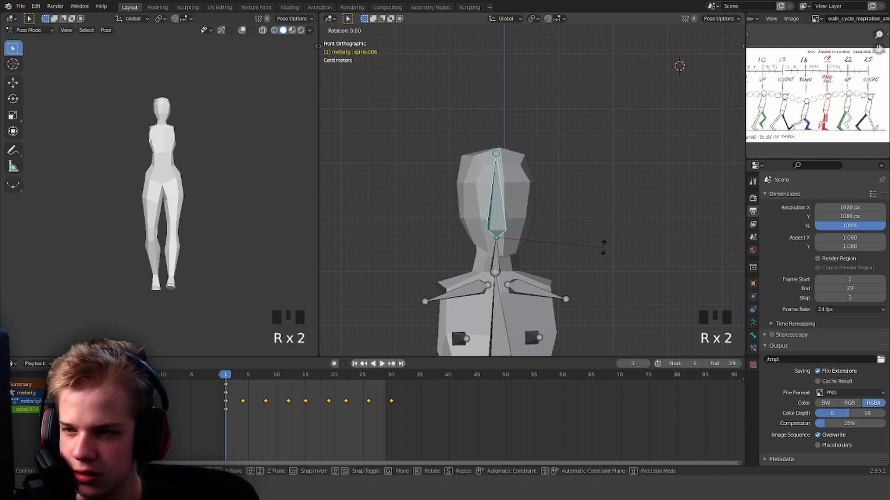
pyautogui.press('z')
pyautogui.click(629, 231)
pyautogui.press('r')
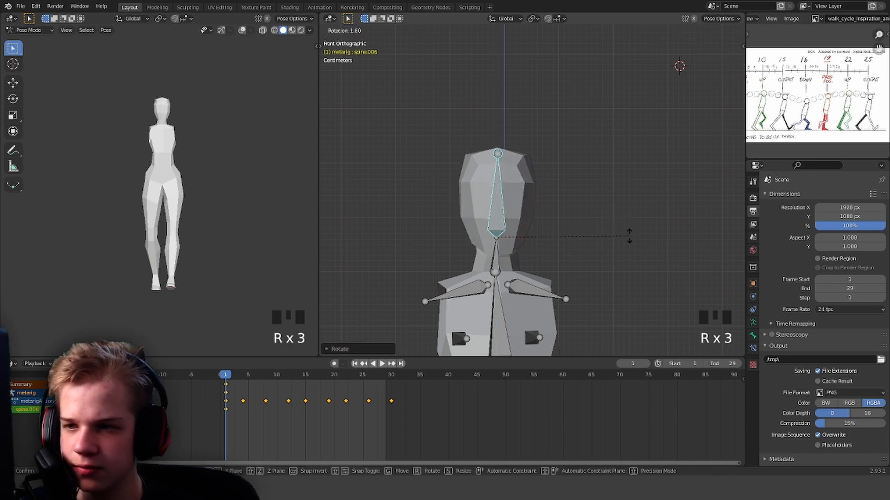
pyautogui.click(628, 232)
pyautogui.press('i')
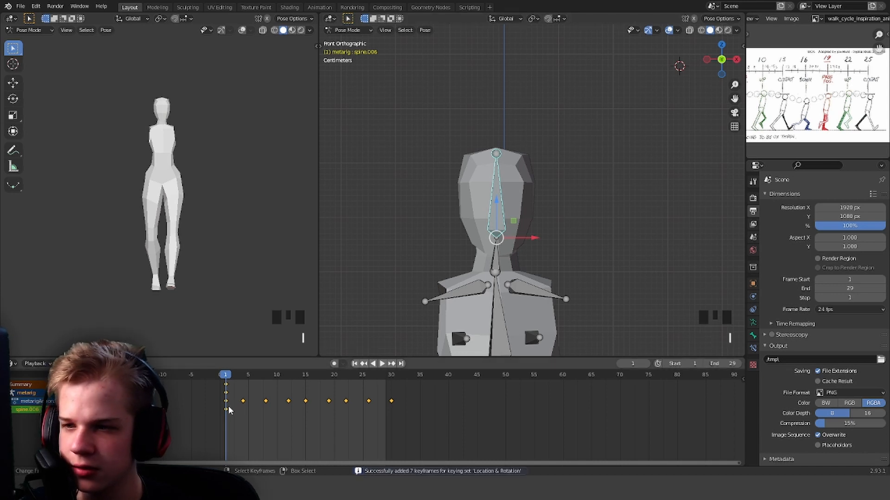
pyautogui.moveTo(228, 406); pyautogui.dragTo(390, 406)
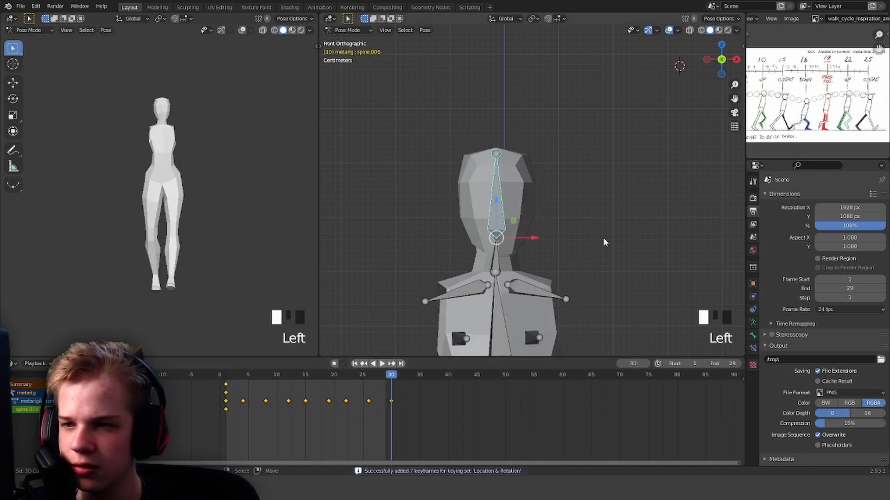
pyautogui.press('i')
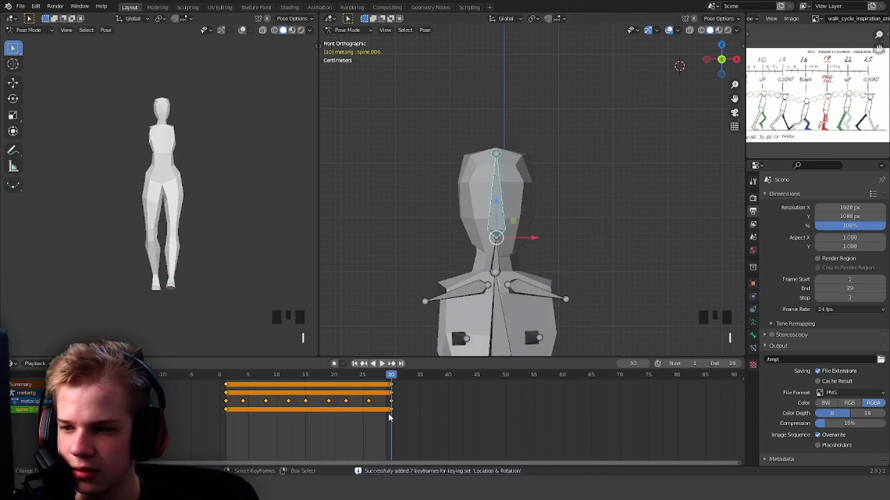
# Step: Go to frame 15 and try to rotate the head bone about the global Z axis
pyautogui.click(305, 417)
pyautogui.press('r')
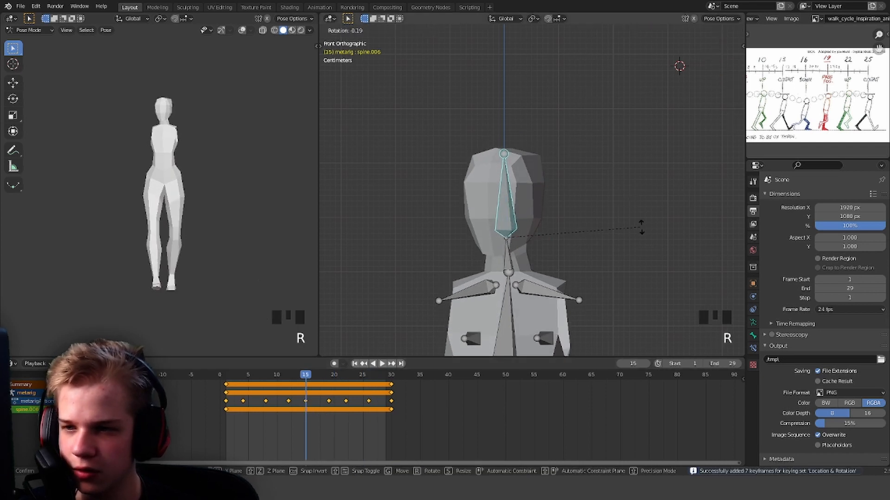
pyautogui.press('r')
pyautogui.press('r')
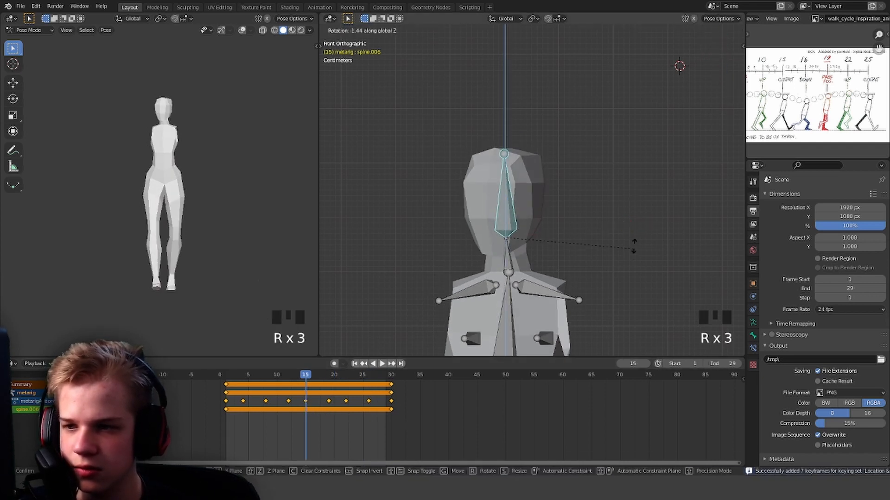
# Step: Enable the Rotate object gizmo in the main 3D view
pyautogui.click(676, 30)
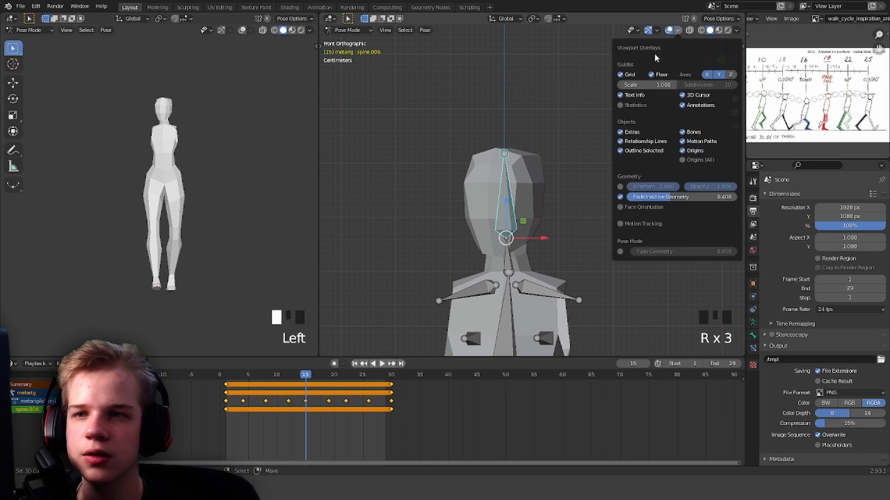
pyautogui.click(654, 30)
pyautogui.click(653, 30)
pyautogui.click(628, 129)
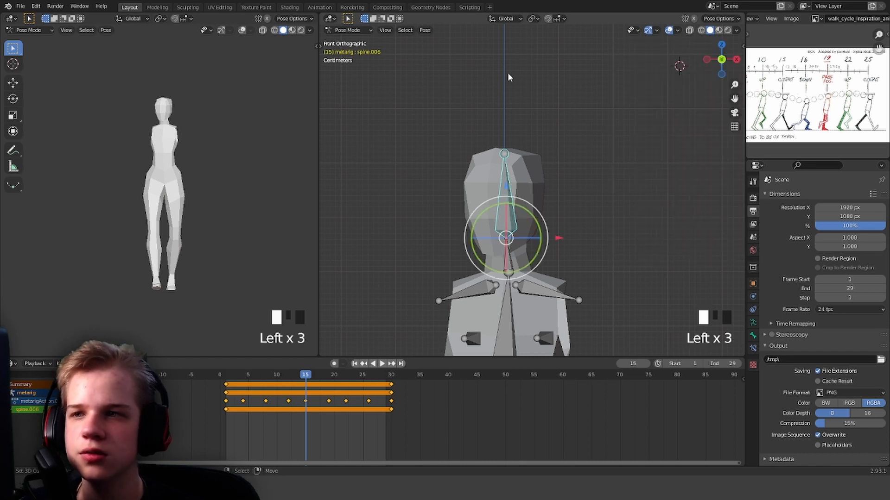
pyautogui.click(656, 29)
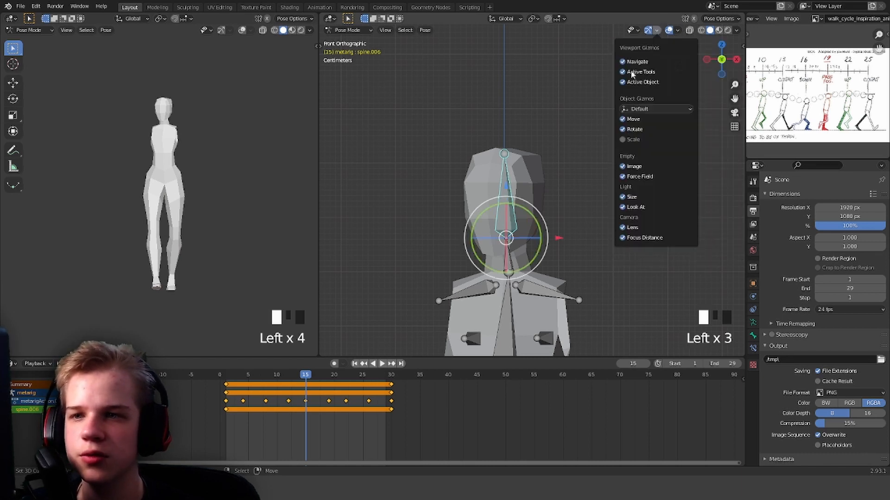
# Step: Switch the transform orientation to Local, turn the head bone to face forward at frame 15, and keyframe it
pyautogui.click(504, 18)
pyautogui.click(498, 56)
pyautogui.moveTo(514, 248); pyautogui.dragTo(533, 239)
pyautogui.press('i')
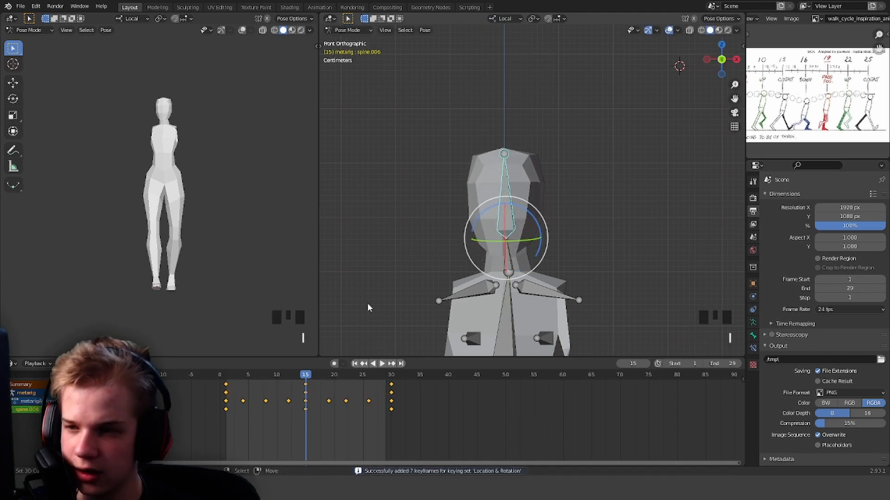
# Step: Play the walk with the new head motion and examine the body from the side and the front
pyautogui.moveTo(306, 375); pyautogui.dragTo(237, 398)
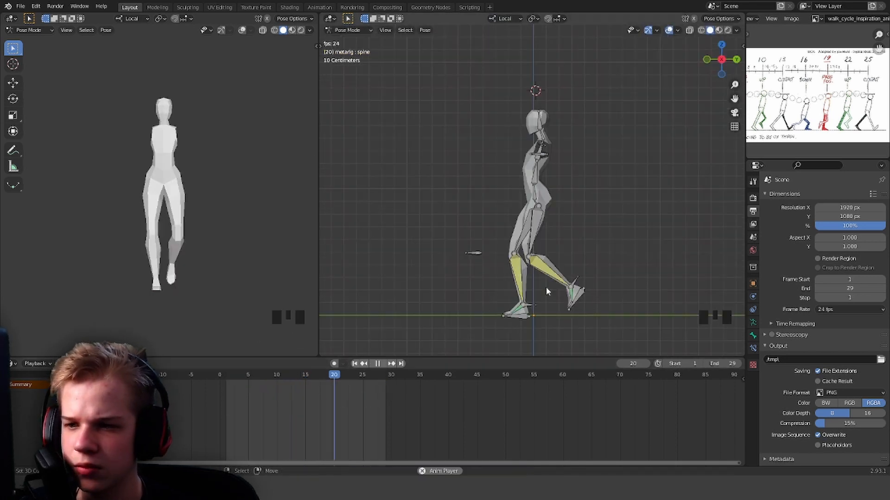
pyautogui.press('space')
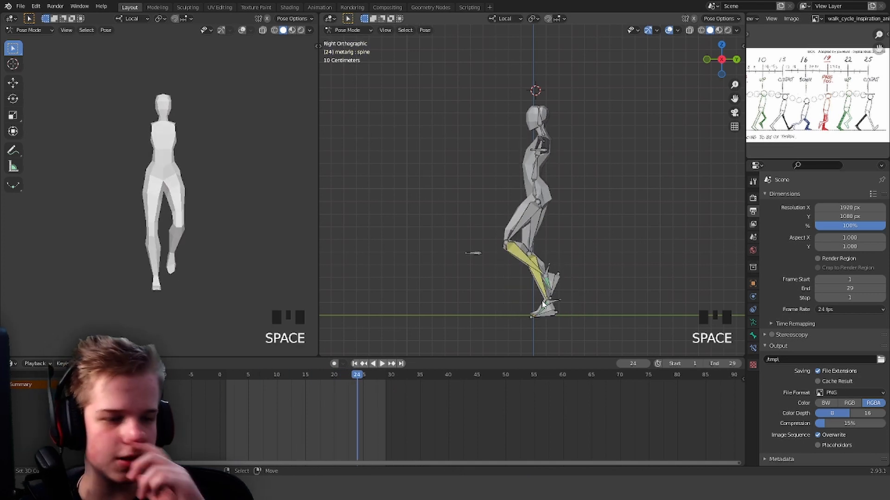
pyautogui.scroll(3, 619, 227)
pyautogui.keyDown('shift'); pyautogui.moveTo(619, 227); pyautogui.dragTo(557, 155, button='middle'); pyautogui.keyUp('shift')
pyautogui.scroll(4, 580, 190)
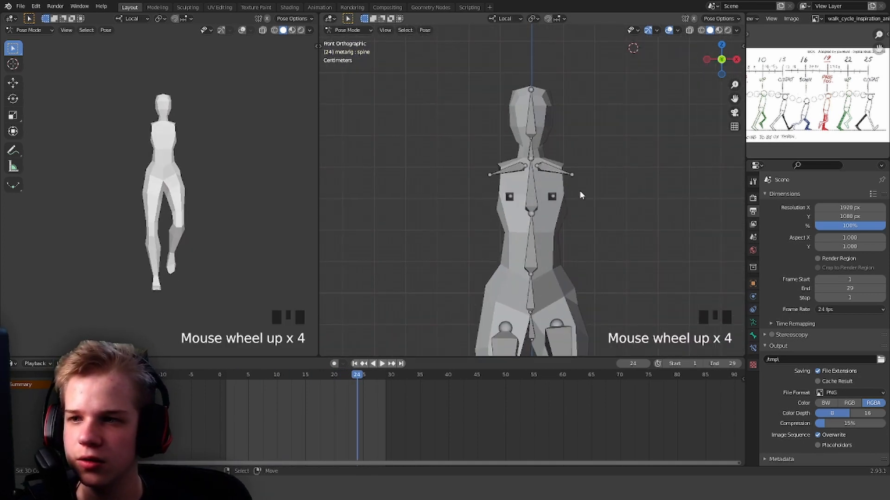
# Step: Reveal the hidden arm bones in Pose Mode and the hidden arm mesh in Object Mode
pyautogui.press('a')
pyautogui.hotkey('alt', 'a')
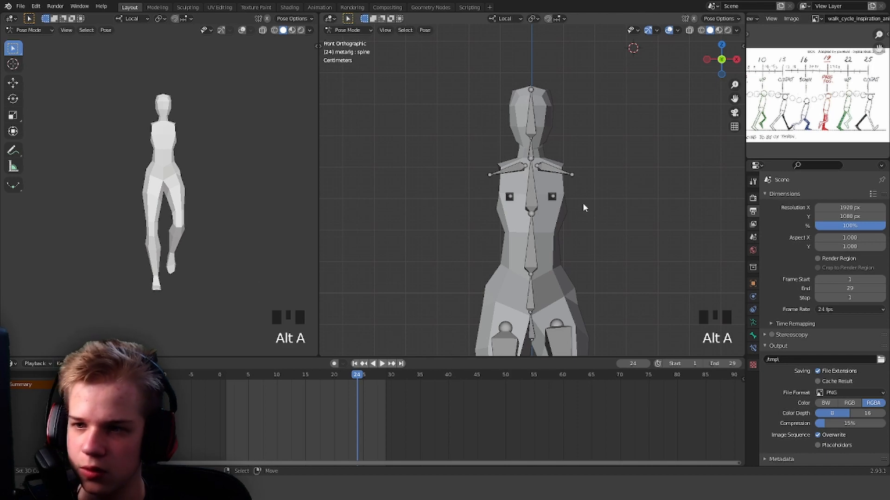
pyautogui.hotkey('alt', 'h')
pyautogui.scroll(-3, 599, 209)
pyautogui.moveTo(599, 209); pyautogui.dragTo(617, 220, button='middle')
pyautogui.hotkey('ctrl', 'Tab')
pyautogui.hotkey('alt', 'h')
pyautogui.hotkey('alt', 'a')
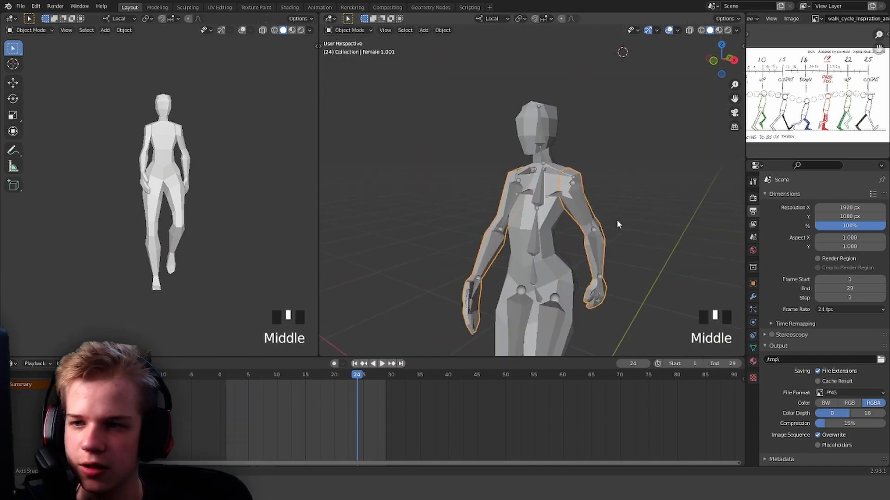
# Step: Put the rig back into Pose Mode in front view with all its bones selected
pyautogui.rightClick(577, 200)
pyautogui.hotkey('ctrl', 'Tab')
pyautogui.press('KP_1')
pyautogui.press('a')
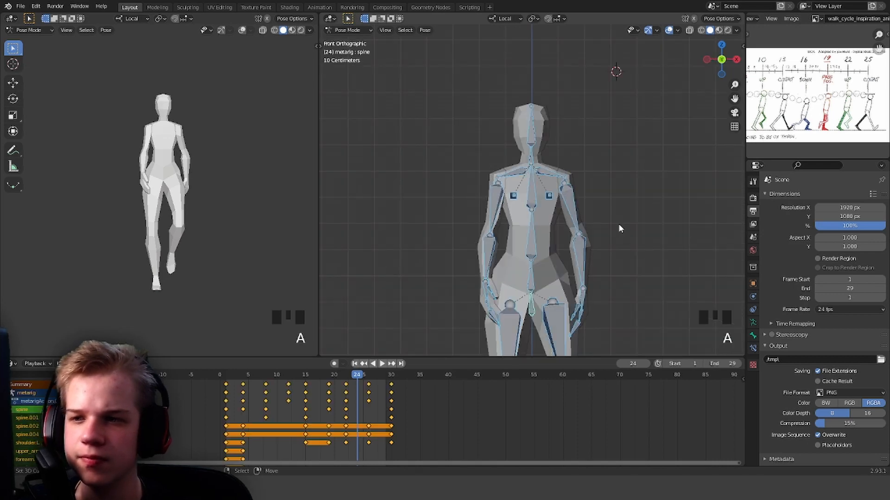
# Step: Play the walk and examine the revealed arms from the side
pyautogui.press('space')
pyautogui.hotkey('alt', 'a')
pyautogui.moveTo(618, 224); pyautogui.dragTo(567, 246, button='middle')
pyautogui.press('space')
pyautogui.press('a')
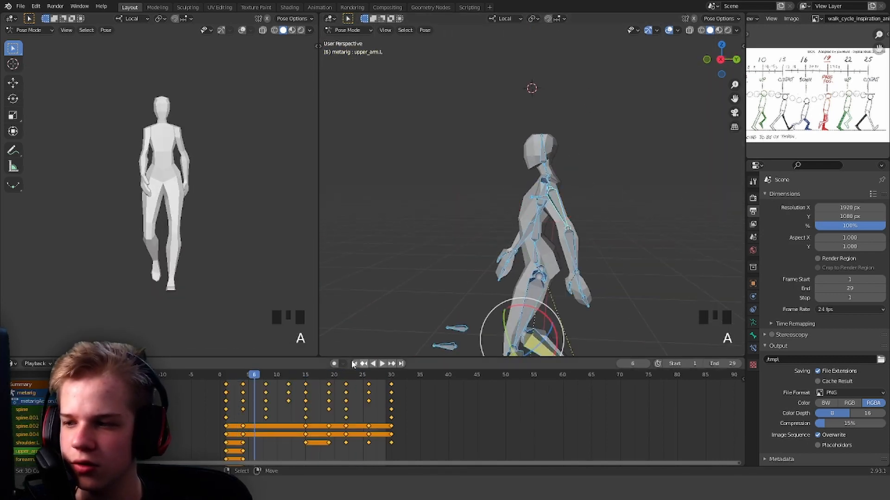
# Step: Delete the left upper arm's keyframe at frame 4, leaving its pose at frame 1
pyautogui.click(220, 399)
pyautogui.hotkey('alt', 'a')
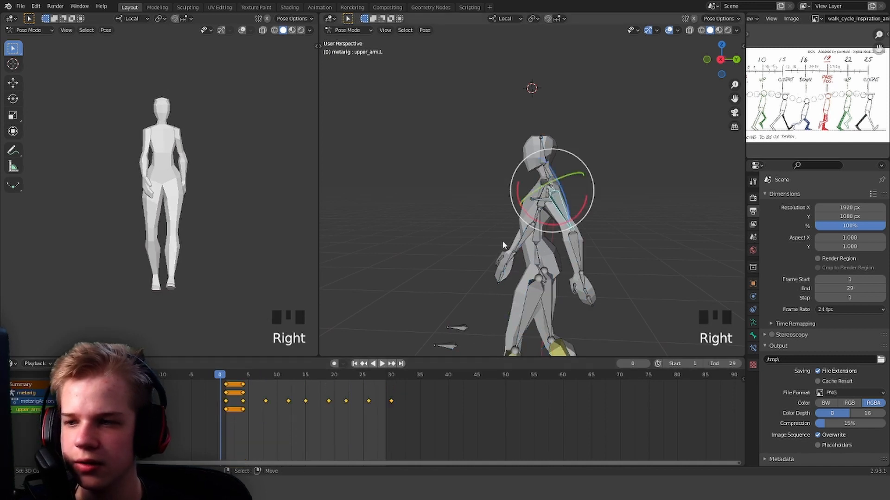
pyautogui.click(226, 401)
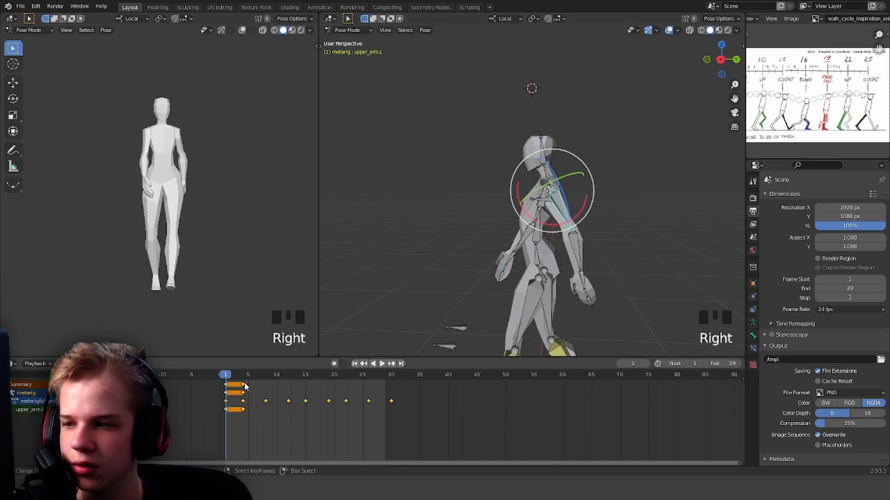
pyautogui.press('x')
pyautogui.click(245, 383)
pyautogui.press('a')
# Step: Copy the left upper arm and forearm pose from frame 1, paste it at frame 30, and keyframe it
pyautogui.moveTo(576, 273); pyautogui.dragTo(585, 275, button='middle')
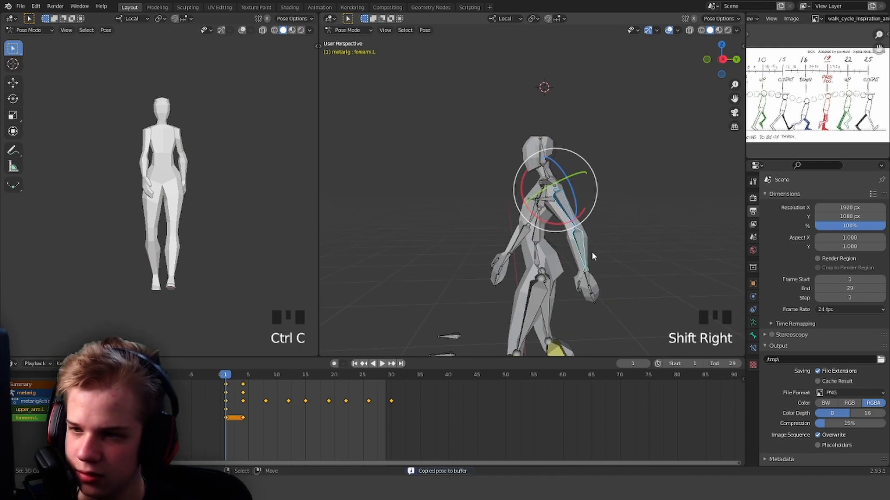
pyautogui.click(382, 364)
pyautogui.click(391, 401)
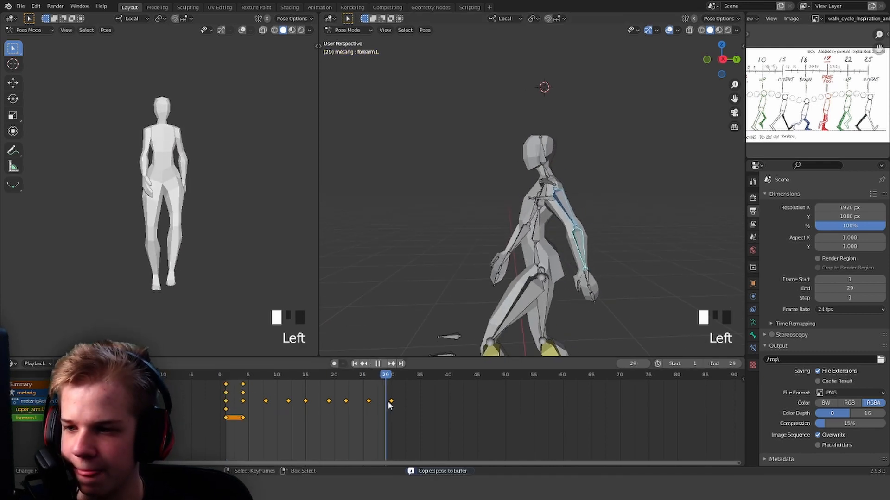
pyautogui.hotkey('ctrl', 'v')
pyautogui.hotkey('ctrl', 'b')
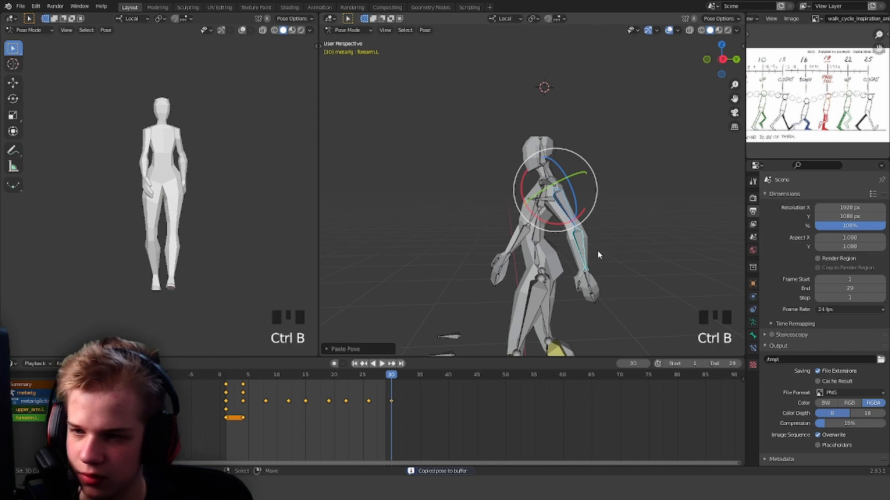
pyautogui.press('i')
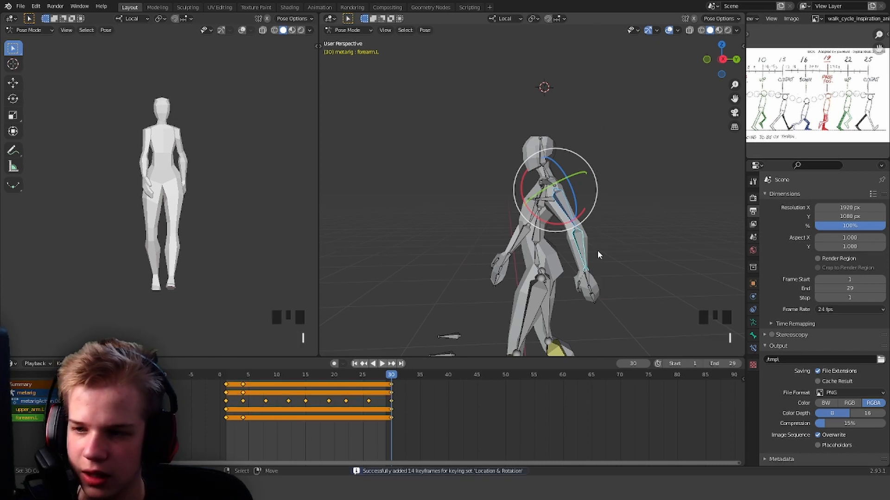
# Step: Paste the copied left arm pose mirrored onto the right upper arm and forearm at frame 15 and keyframe both bones
pyautogui.click(382, 364)
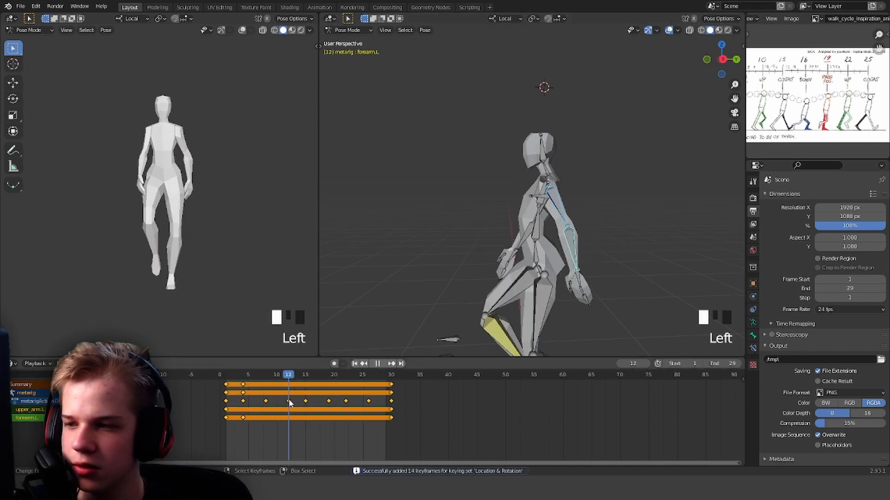
pyautogui.moveTo(292, 402); pyautogui.dragTo(307, 400)
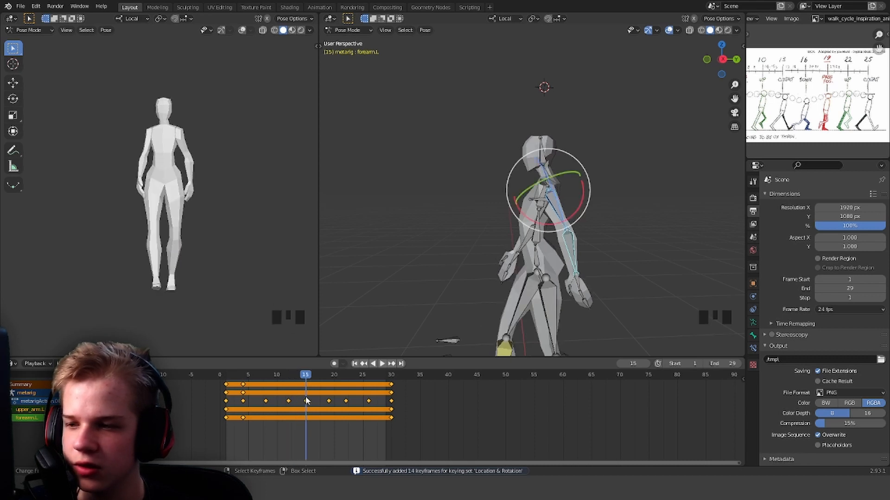
pyautogui.moveTo(535, 254); pyautogui.dragTo(587, 256, button='middle')
pyautogui.hotkey('ctrl', 'shift', 'v')
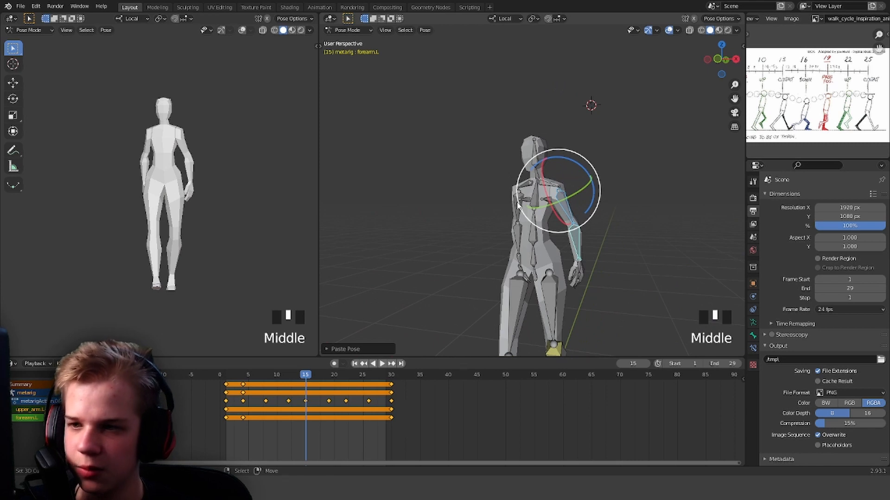
pyautogui.keyDown('shift'); pyautogui.rightClick(518, 230); pyautogui.keyUp('shift')
pyautogui.rightClick(518, 211)
pyautogui.moveTo(518, 211); pyautogui.dragTo(518, 235, button='middle')
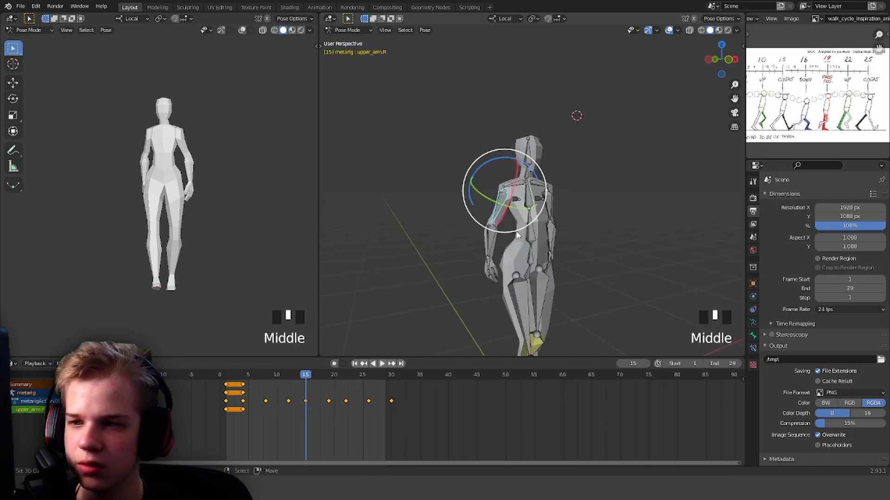
pyautogui.keyDown('shift'); pyautogui.rightClick(492, 232); pyautogui.keyUp('shift')
pyautogui.press('i')
# Step: Delete the right upper arm and forearm keyframes at frame 4
pyautogui.click(236, 376)
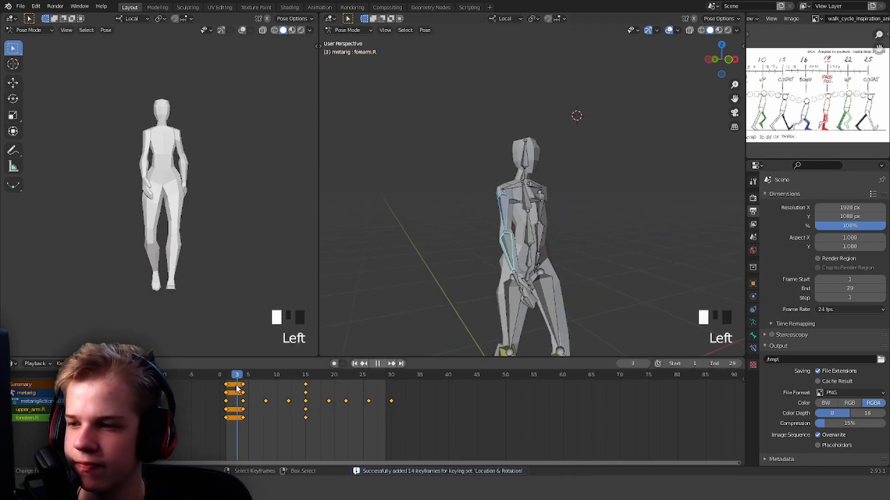
pyautogui.rightClick(244, 383)
pyautogui.press('x')
pyautogui.click(244, 383)
# Step: Copy the right upper arm and forearm pose from frame 1, paste it at frame 30, and keyframe it
pyautogui.click(226, 386)
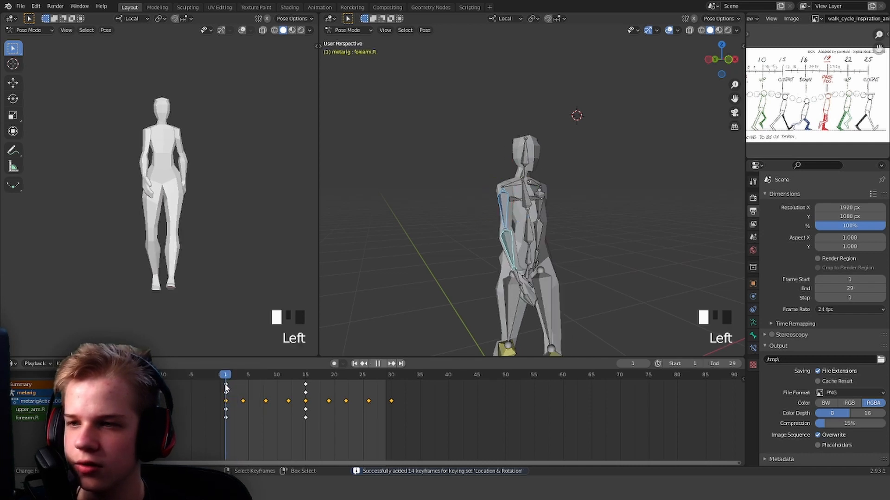
pyautogui.moveTo(533, 242); pyautogui.dragTo(520, 252, button='middle')
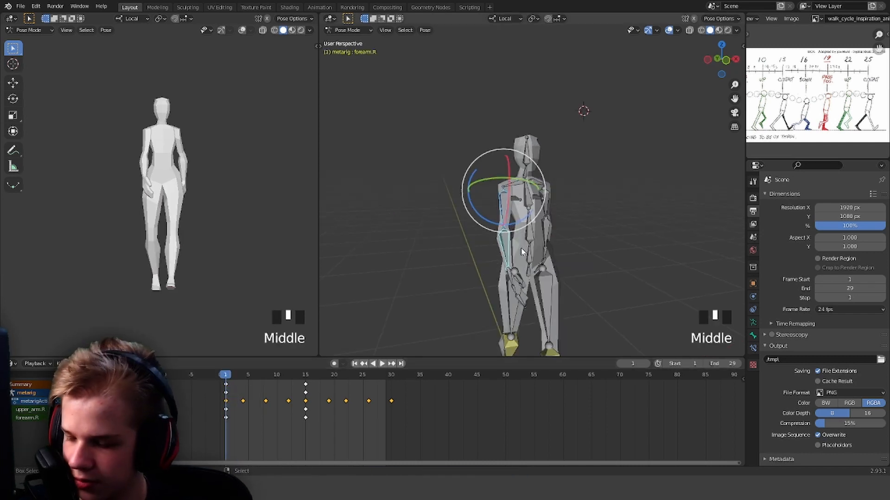
pyautogui.click(391, 375)
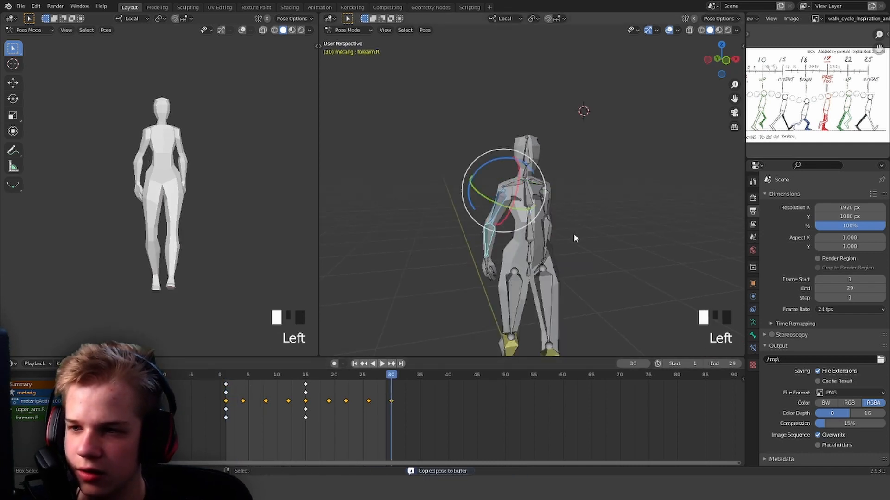
pyautogui.hotkey('ctrl', 'v')
pyautogui.press('i')
# Step: Copy the right arm pose from frame 1, paste it mirrored onto the left upper arm and forearm at frame 15, and keyframe it
pyautogui.moveTo(572, 235); pyautogui.dragTo(439, 285, button='middle')
pyautogui.press('space')
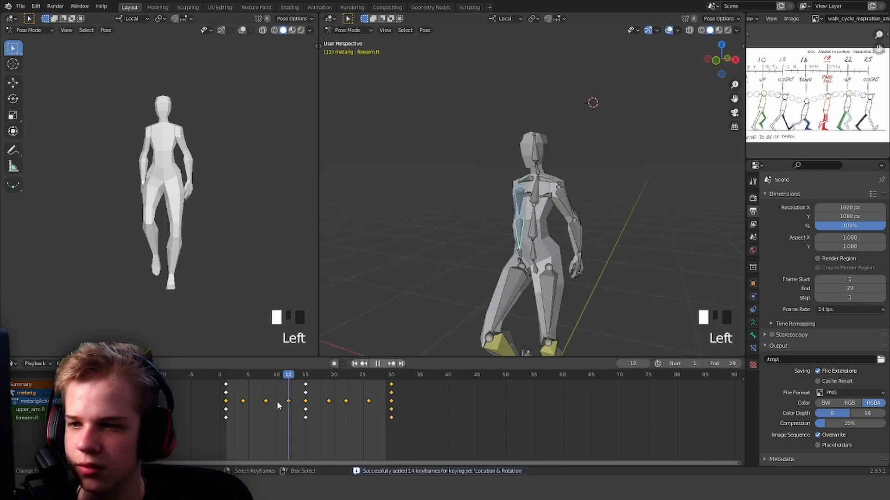
pyautogui.moveTo(277, 406); pyautogui.dragTo(225, 400)
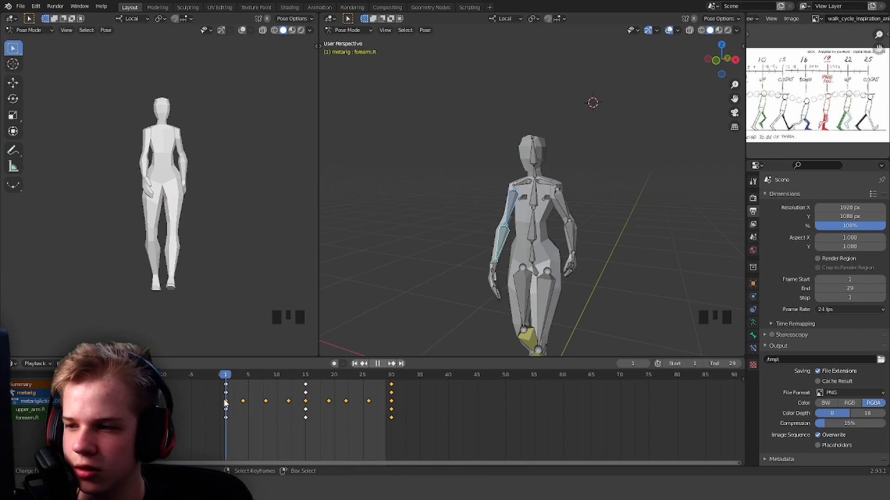
pyautogui.moveTo(556, 218); pyautogui.dragTo(524, 208, button='middle')
pyautogui.hotkey('ctrl', 'c')
pyautogui.rightClick(569, 199)
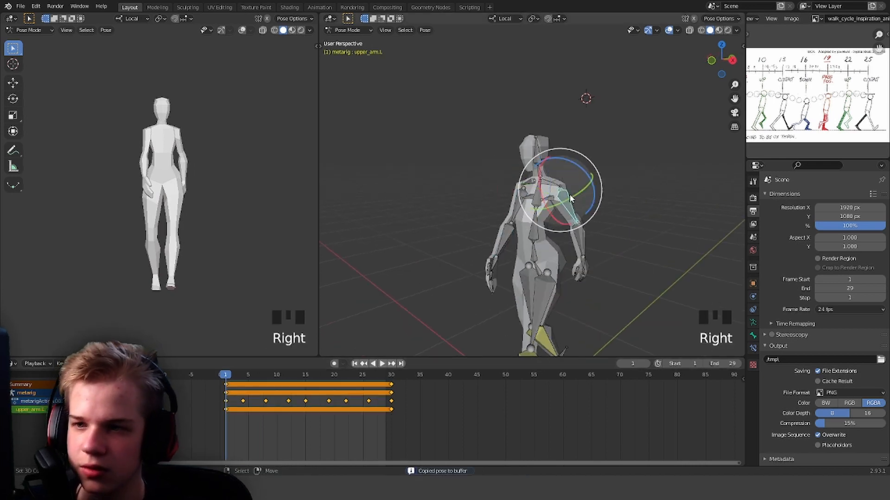
pyautogui.keyDown('shift'); pyautogui.rightClick(583, 240); pyautogui.keyUp('shift')
pyautogui.click(305, 415)
pyautogui.moveTo(569, 250); pyautogui.dragTo(589, 253, button='middle')
pyautogui.hotkey('ctrl', 'shift', 'v')
pyautogui.press('i')
# Step: Play the walk and examine the arm swing from the front
pyautogui.click(215, 404)
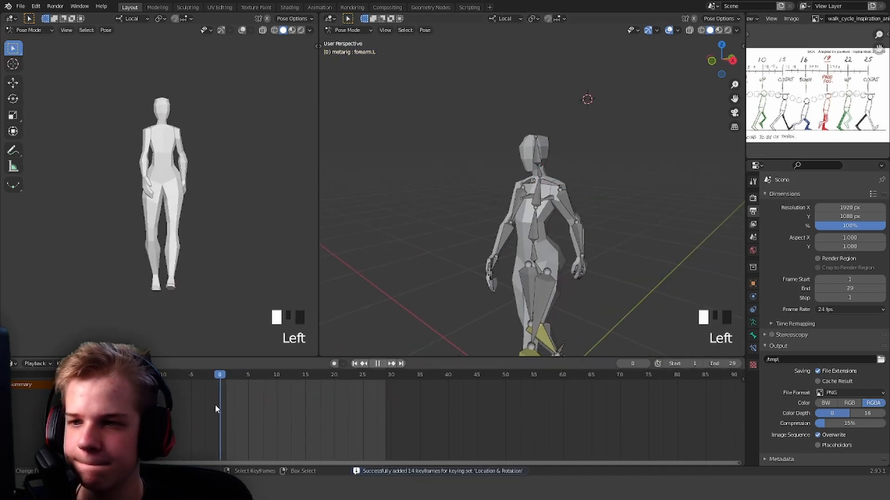
pyautogui.press('space')
pyautogui.moveTo(533, 288); pyautogui.dragTo(551, 261, button='middle')
pyautogui.press('`')
pyautogui.press('space')
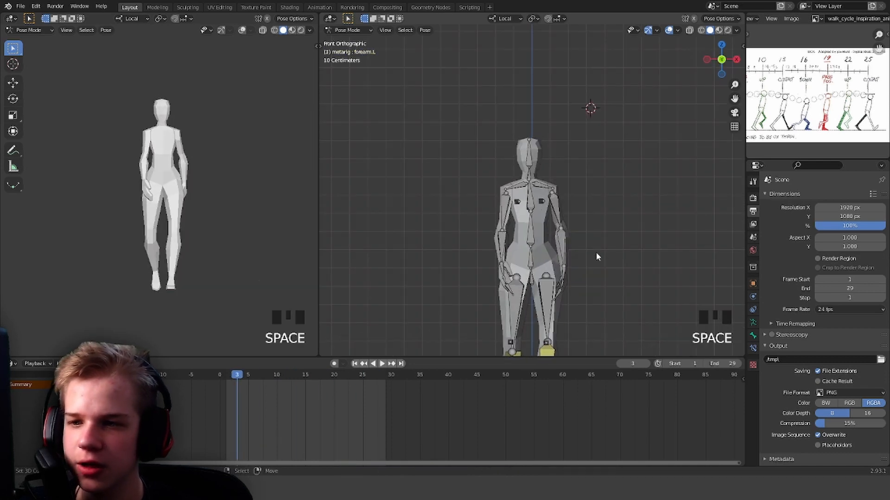
# Step: At frame 8, rotate the left upper arm and forearm slightly away from the body and keyframe both bones
pyautogui.scroll(2, 549, 212)
pyautogui.rightClick(507, 149)
pyautogui.click(300, 403)
pyautogui.moveTo(300, 404); pyautogui.dragTo(265, 403)
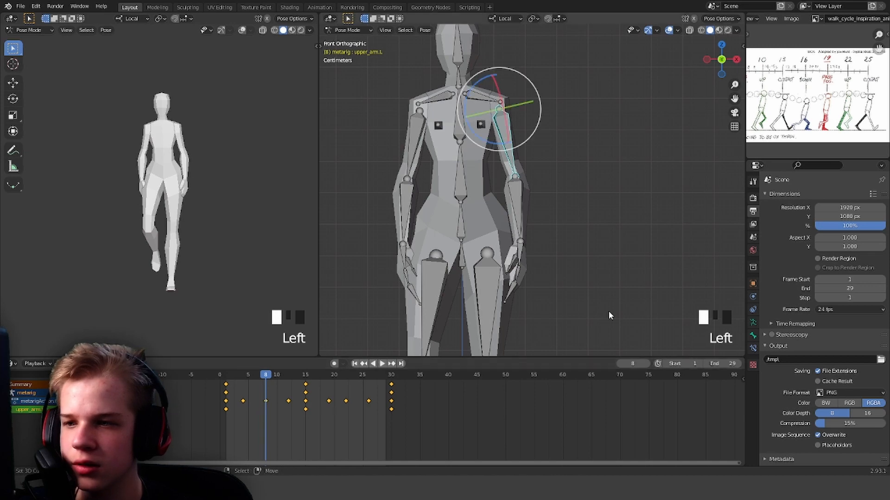
pyautogui.press('r')
pyautogui.click(618, 299)
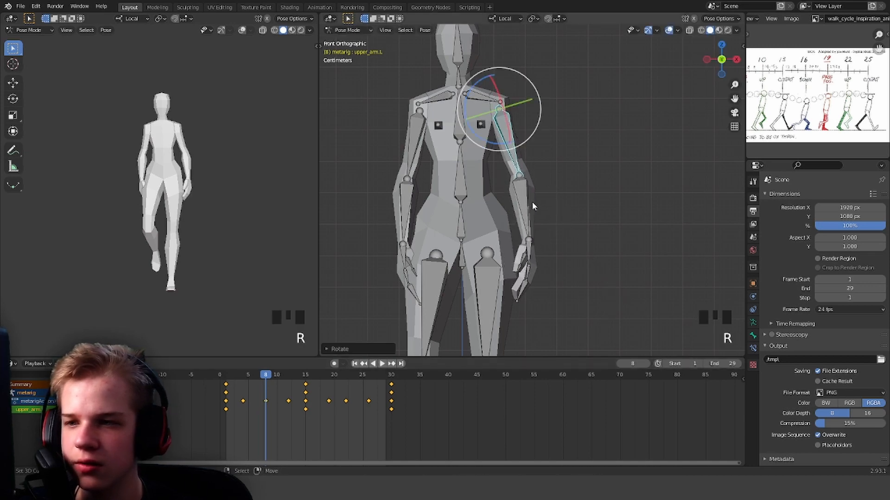
pyautogui.click(532, 202)
pyautogui.press('r')
pyautogui.click(613, 231)
pyautogui.moveTo(614, 231); pyautogui.dragTo(514, 222, button='middle')
pyautogui.keyDown('shift'); pyautogui.rightClick(562, 170); pyautogui.keyUp('shift')
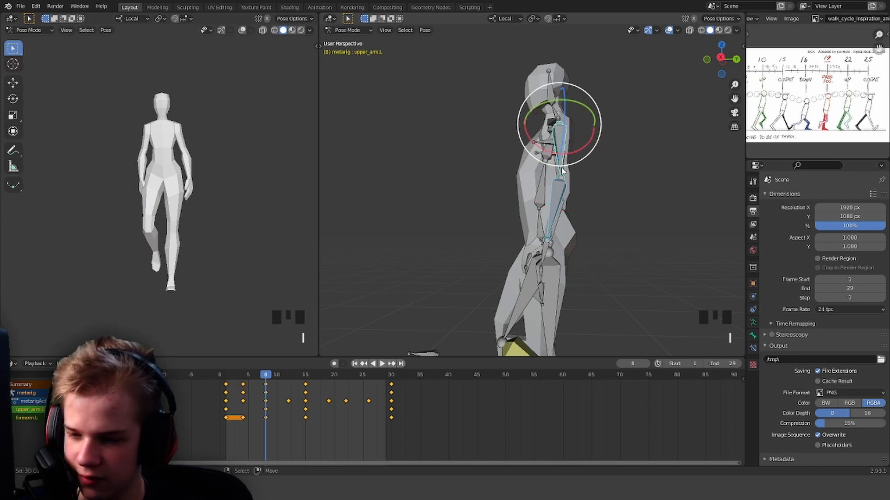
pyautogui.press('i')
# Step: Delete the left forearm's keyframe at frame 4
pyautogui.moveTo(561, 170); pyautogui.dragTo(580, 232, button='middle')
pyautogui.rightClick(535, 166)
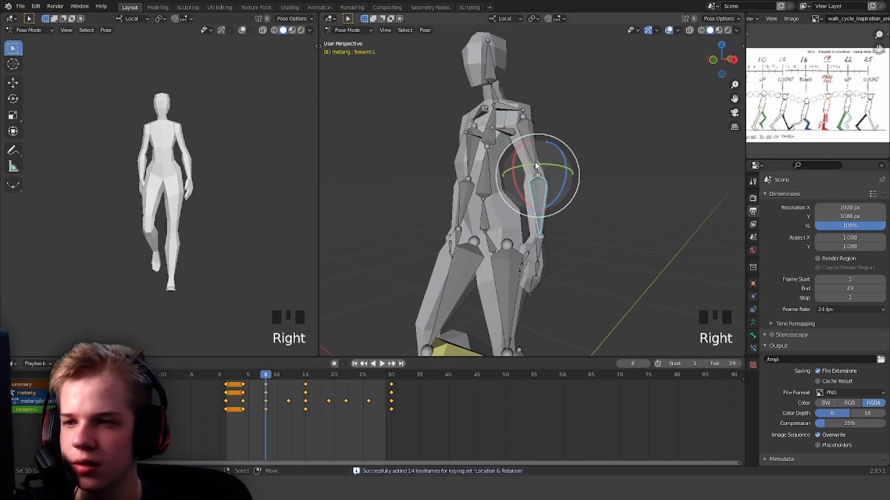
pyautogui.rightClick(528, 139)
pyautogui.rightClick(533, 213)
pyautogui.rightClick(245, 389)
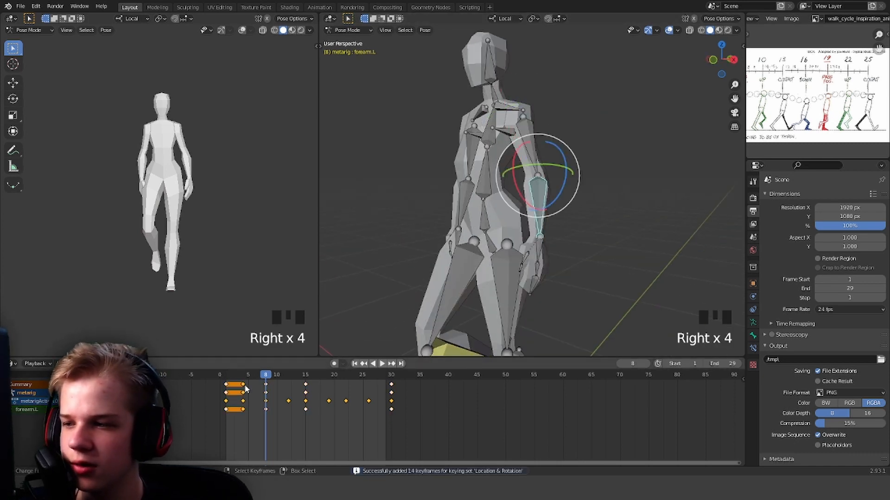
# Step: At frame 8, rotate the right upper arm outward by about 3 degrees and adjust its rotation in side view
pyautogui.moveTo(509, 223); pyautogui.dragTo(467, 190, button='middle')
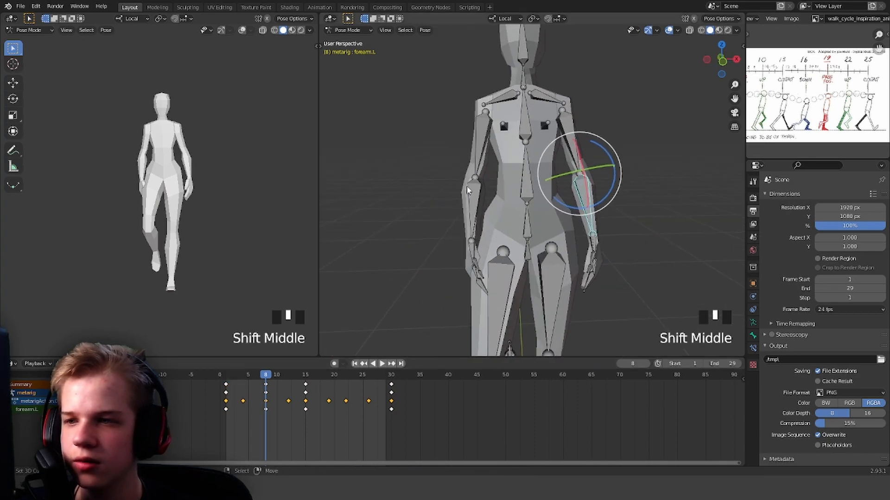
pyautogui.rightClick(479, 148)
pyautogui.press('r')
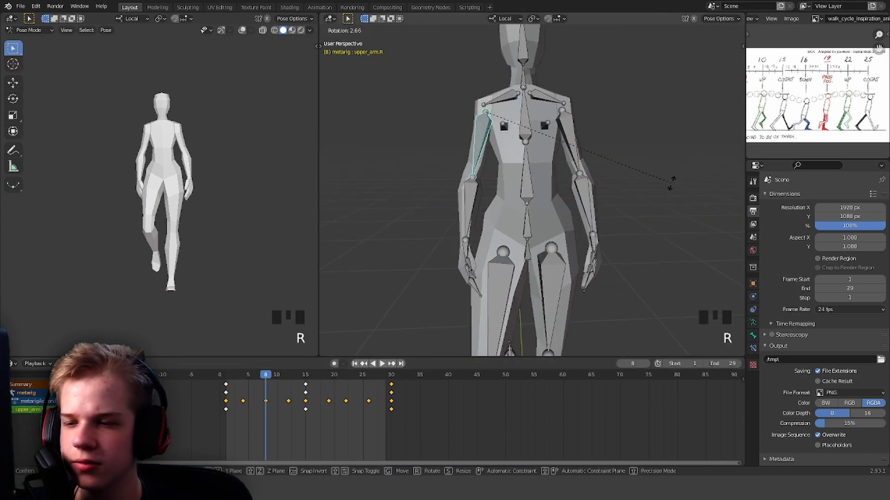
pyautogui.click(675, 186)
pyautogui.press('KP_3')
pyautogui.press('r')
pyautogui.click(701, 203)
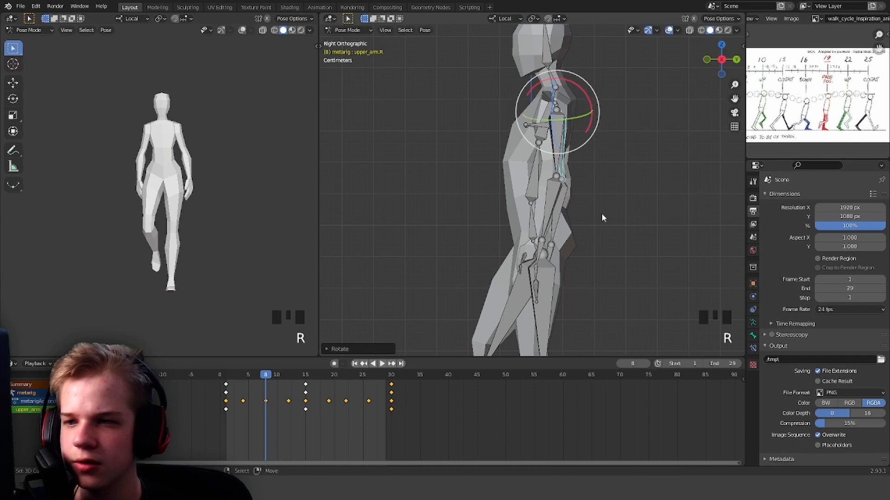
# Step: Rotate the right forearm outward by about 4 degrees in front view, adjust the right hand, and keyframe the right arm at frame 8
pyautogui.rightClick(562, 214)
pyautogui.press('KP_1')
pyautogui.press('r')
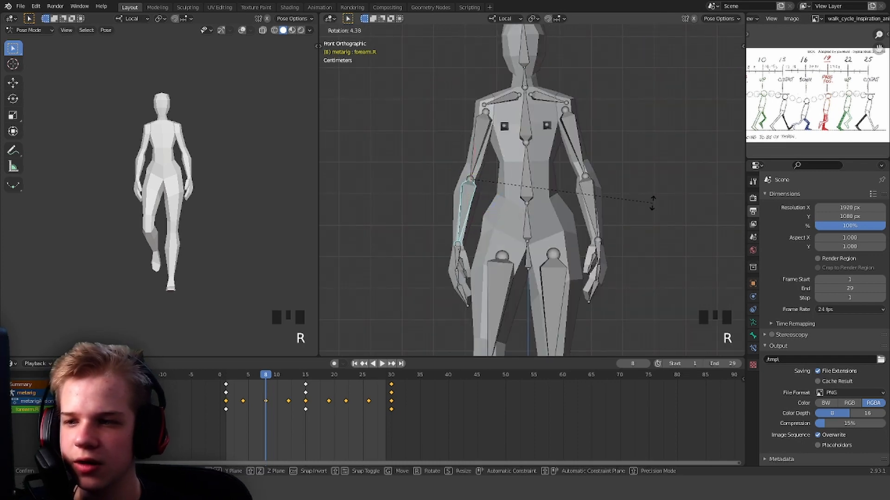
pyautogui.click(652, 203)
pyautogui.rightClick(455, 264)
pyautogui.press('r')
pyautogui.click(458, 212)
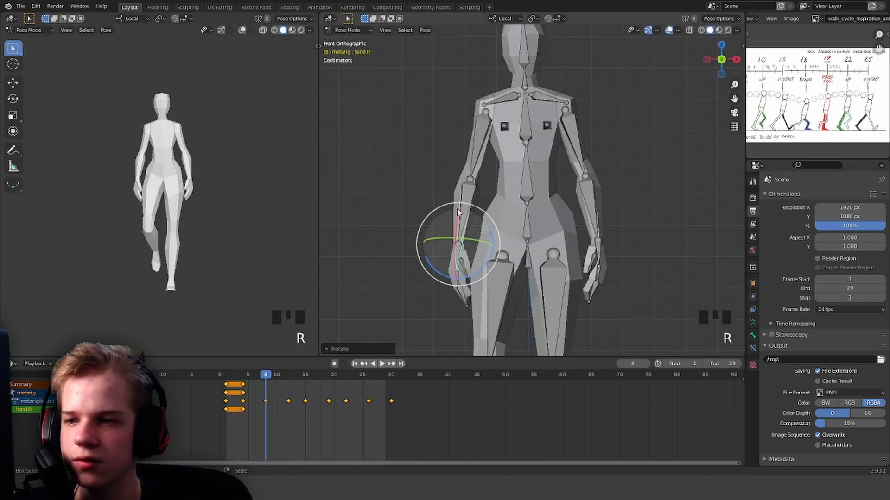
pyautogui.rightClick(463, 204)
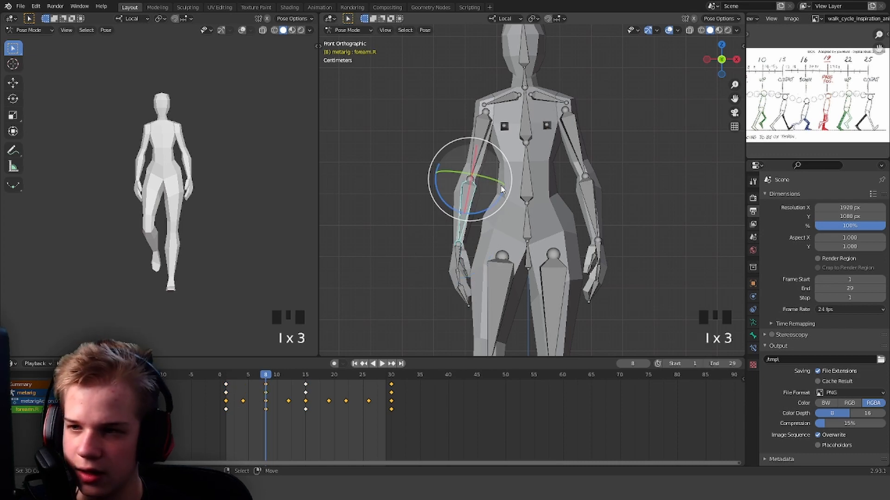
pyautogui.press('i')
pyautogui.rightClick(486, 140)
# Step: Play the walk from the side and delete the left hand's keyframe at frame 4, keeping its pose at frame 1
pyautogui.press('KP_3')
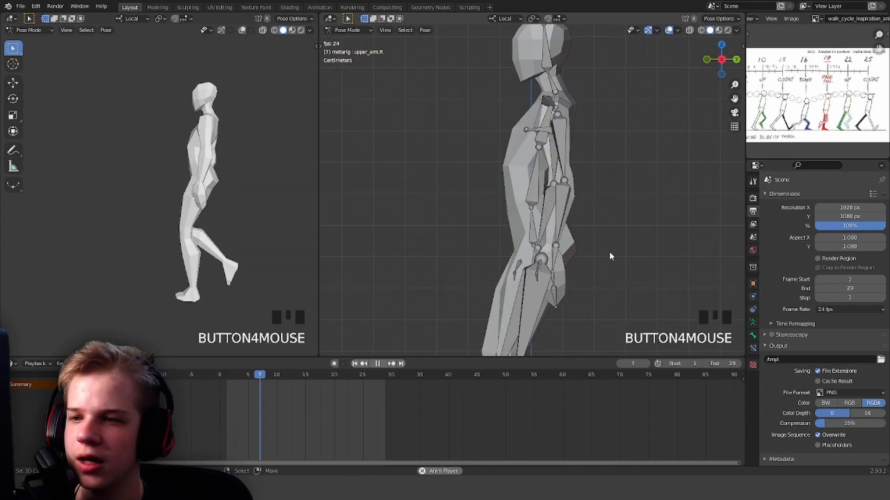
pyautogui.press('space')
pyautogui.keyDown('shift'); pyautogui.moveTo(582, 271); pyautogui.dragTo(541, 239, button='middle'); pyautogui.keyUp('shift')
pyautogui.moveTo(272, 393); pyautogui.dragTo(226, 390)
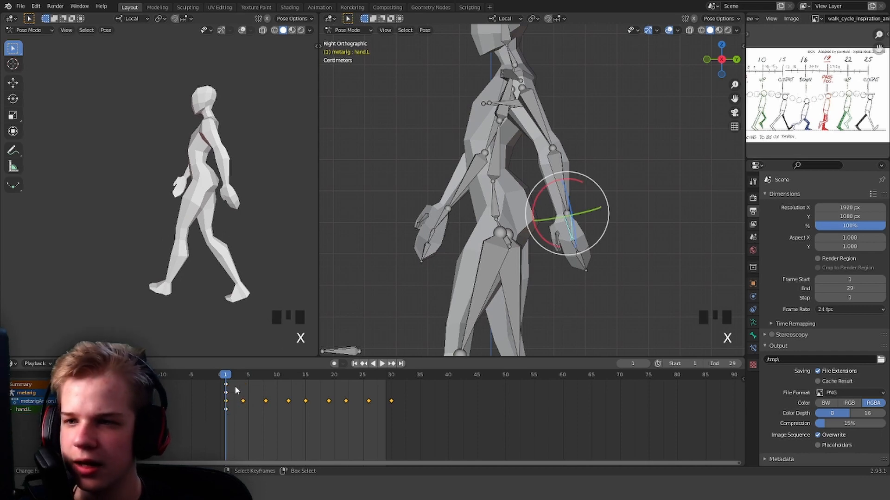
pyautogui.press('r')
pyautogui.rightClick(598, 250)
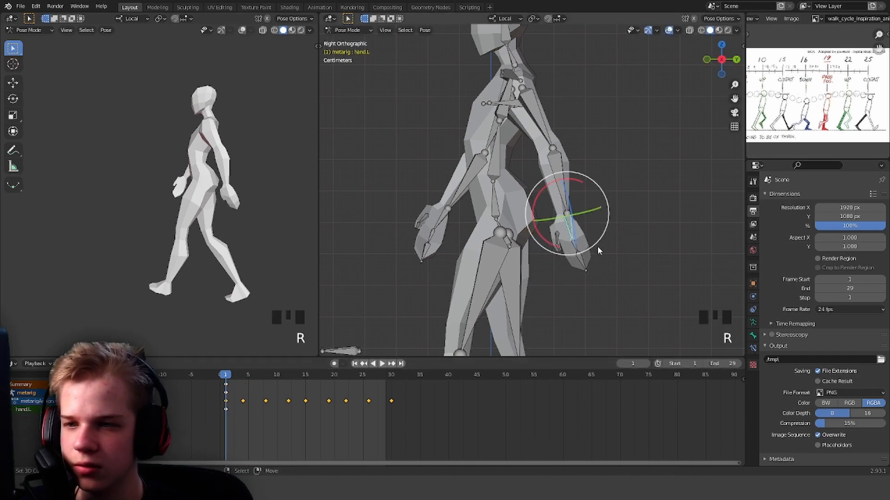
pyautogui.press('Tab')
pyautogui.scroll(5, 640, 260)
pyautogui.press('Tab')
pyautogui.keyDown('shift'); pyautogui.moveTo(657, 269); pyautogui.dragTo(651, 239, button='middle'); pyautogui.keyUp('shift')
pyautogui.scroll(1, 638, 261)
# Step: In Edit Mode, parent the left hand's detached thumb bone to the left hand bone, keeping its offset
pyautogui.press('Tab')
pyautogui.scroll(-5, 495, 255)
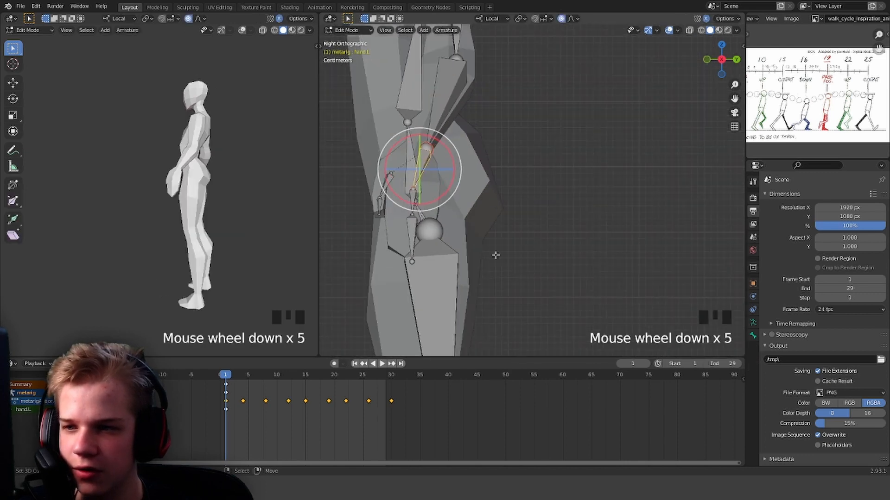
pyautogui.click(494, 255)
pyautogui.keyDown('shift'); pyautogui.moveTo(478, 216); pyautogui.dragTo(584, 213, button='middle'); pyautogui.keyUp('shift')
pyautogui.scroll(5, 453, 185)
pyautogui.rightClick(442, 164)
pyautogui.keyDown('shift'); pyautogui.rightClick(523, 120); pyautogui.keyUp('shift')
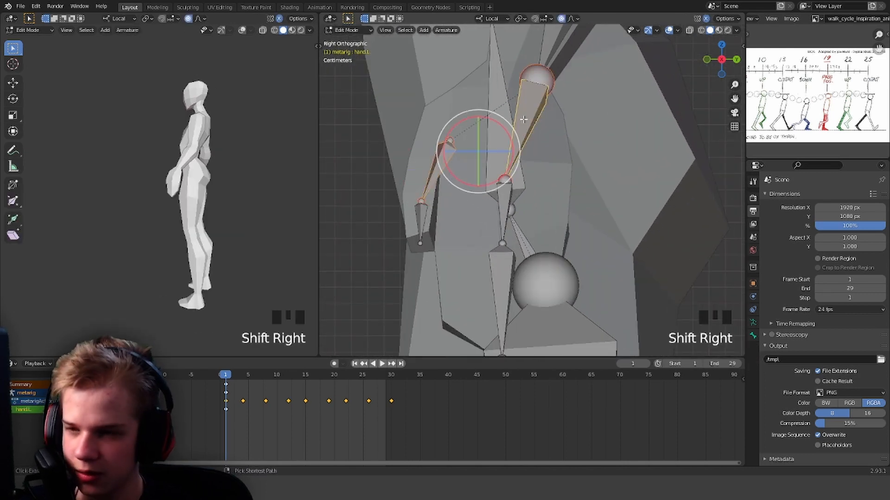
pyautogui.hotkey('ctrl', 'p')
pyautogui.click(524, 120)
# Step: Parent the bone hand.R.003 to the right hand bone, keeping its offset, and return to Pose Mode
pyautogui.moveTo(388, 108); pyautogui.dragTo(504, 220, button='middle')
pyautogui.scroll(2, 491, 189)
pyautogui.rightClick(487, 229)
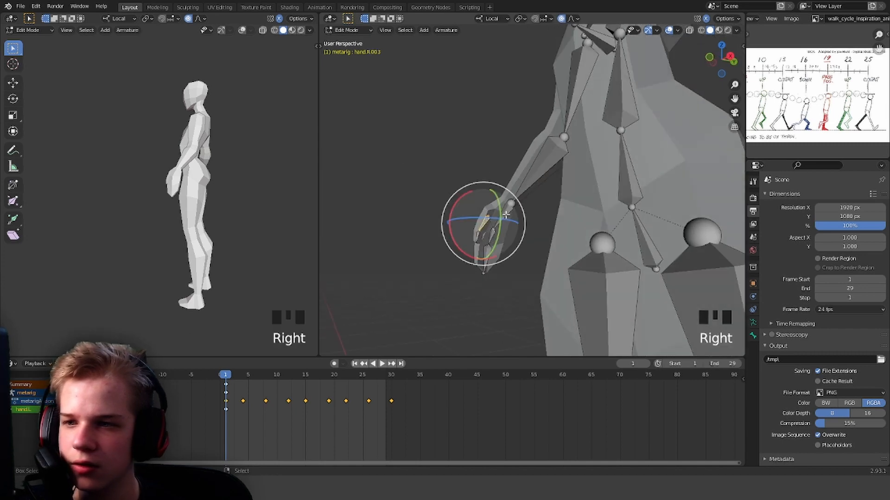
pyautogui.keyDown('shift'); pyautogui.rightClick(505, 217); pyautogui.keyUp('shift')
pyautogui.hotkey('ctrl', 'p')
pyautogui.click(508, 217)
pyautogui.hotkey('ctrl', 'Tab')
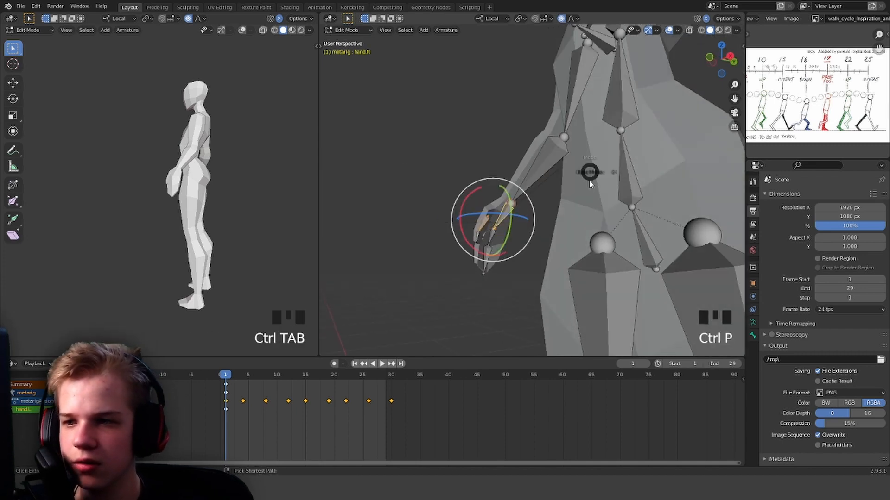
# Step: Test-rotate the right hand to check that its thumb follows, and cancel the rotation
pyautogui.moveTo(566, 210); pyautogui.dragTo(592, 234, button='middle')
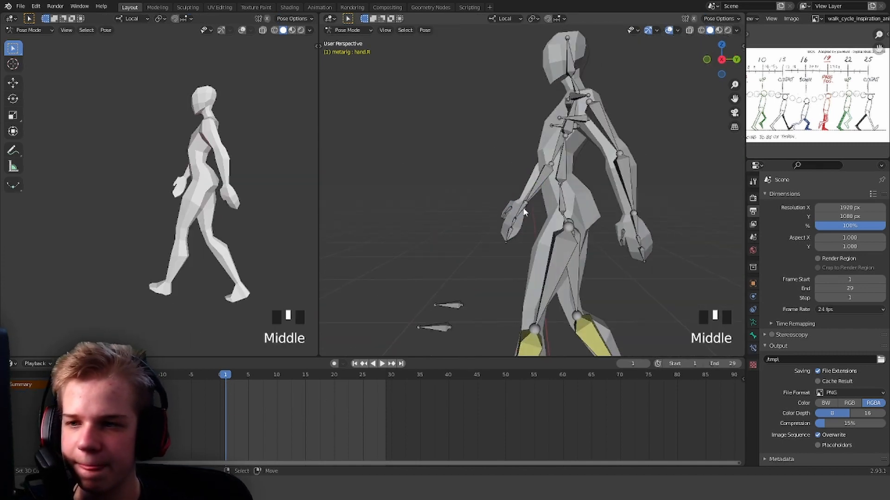
pyautogui.press('r')
pyautogui.rightClick(577, 181)
# Step: Select the left hand in right side view and keyframe its location and rotation at frame 1
pyautogui.press('KP_3')
pyautogui.keyDown('shift'); pyautogui.moveTo(702, 227); pyautogui.dragTo(653, 205, button='middle'); pyautogui.keyUp('shift')
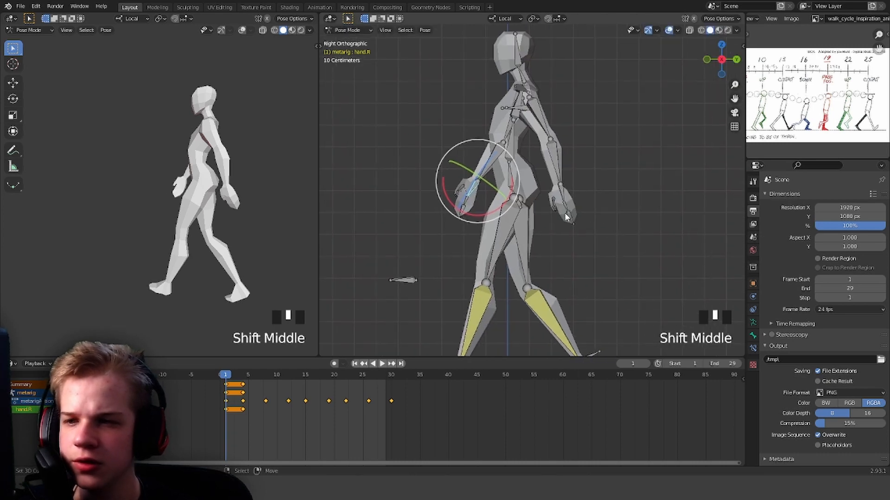
pyautogui.scroll(4, 602, 197)
pyautogui.rightClick(595, 198)
pyautogui.keyDown('shift'); pyautogui.moveTo(595, 199); pyautogui.dragTo(615, 228, button='middle'); pyautogui.keyUp('shift')
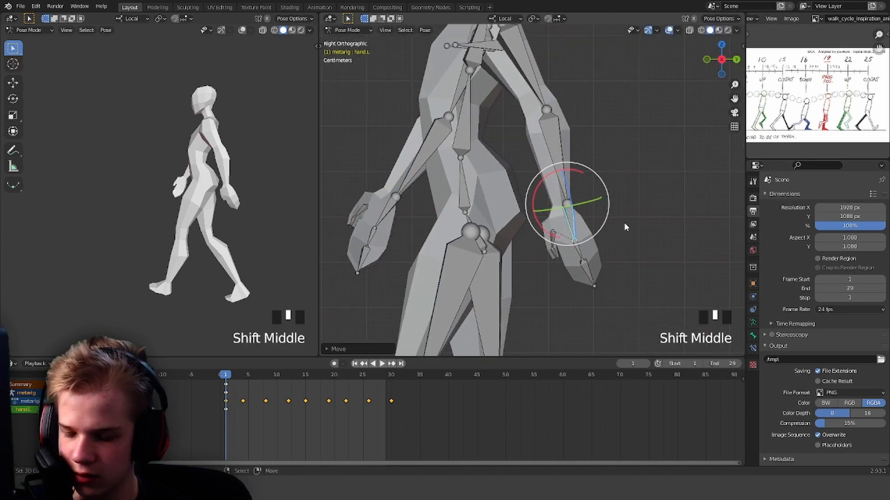
pyautogui.scroll(-2, 540, 240)
pyautogui.press('i')
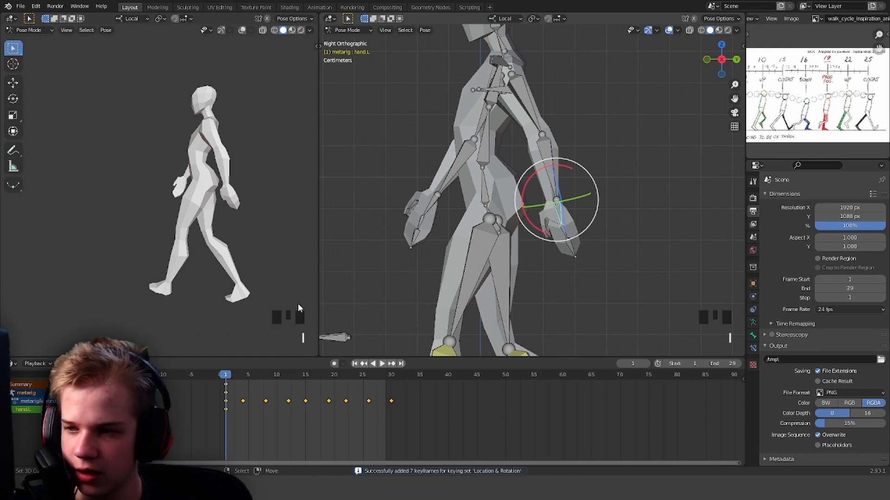
# Step: Keyframe the left hand's location and rotation at frame 30 to match its frame 1 pose
pyautogui.click(382, 364)
pyautogui.moveTo(379, 399); pyautogui.dragTo(394, 398)
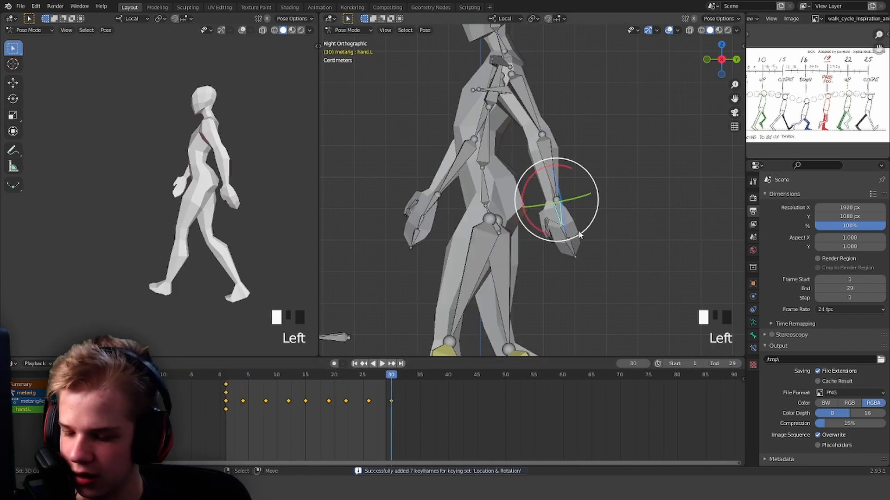
pyautogui.press('i')
# Step: At frame 15, rotate the left hand so it hangs closer to vertical, and keyframe its location and rotation
pyautogui.moveTo(312, 405); pyautogui.dragTo(308, 405)
pyautogui.press('space')
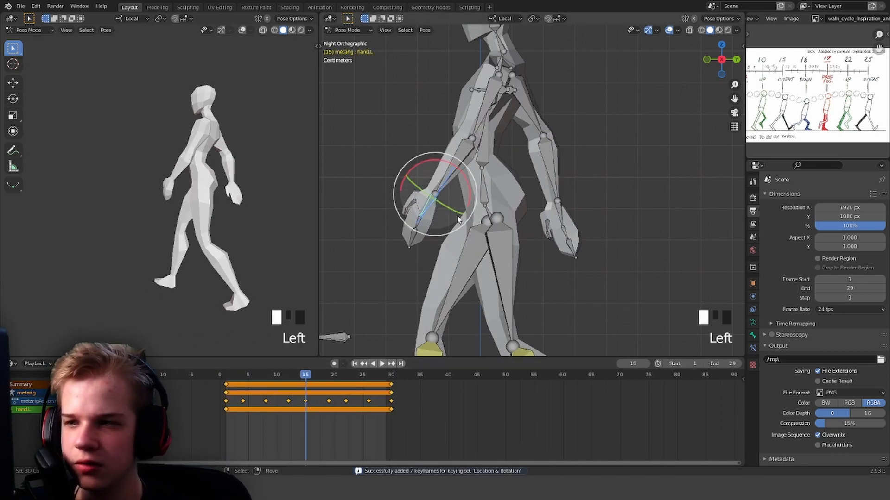
pyautogui.press('r')
pyautogui.click(593, 175)
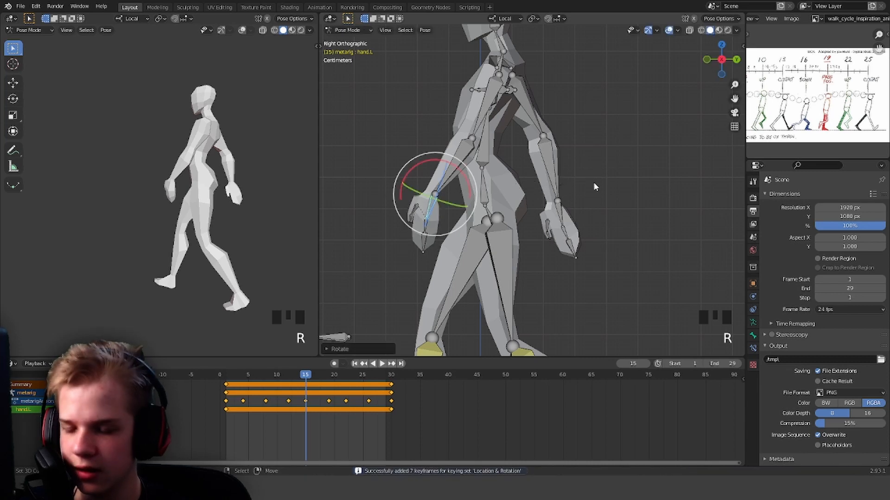
pyautogui.press('i')
# Step: At frame 8, rotate the left hand slightly and keyframe its location and rotation, and play back the motion
pyautogui.moveTo(282, 398); pyautogui.dragTo(263, 400)
pyautogui.press('r')
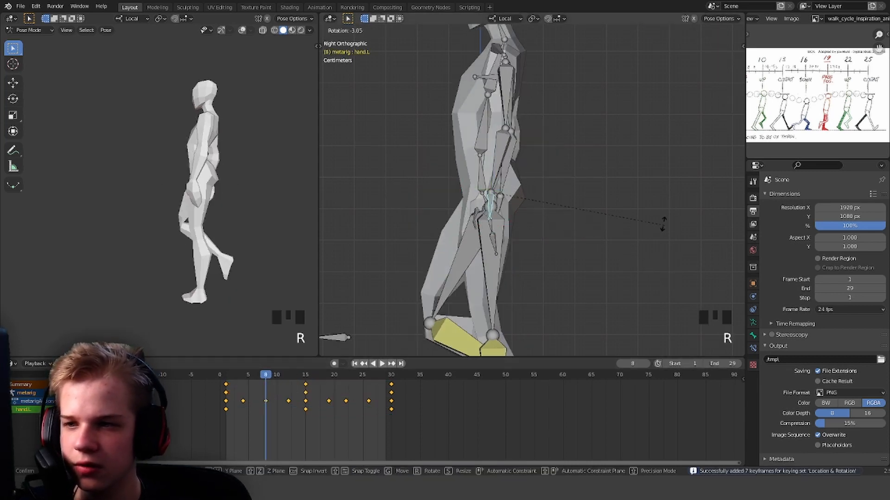
pyautogui.click(659, 216)
pyautogui.press('i')
pyautogui.moveTo(259, 397); pyautogui.dragTo(224, 397)
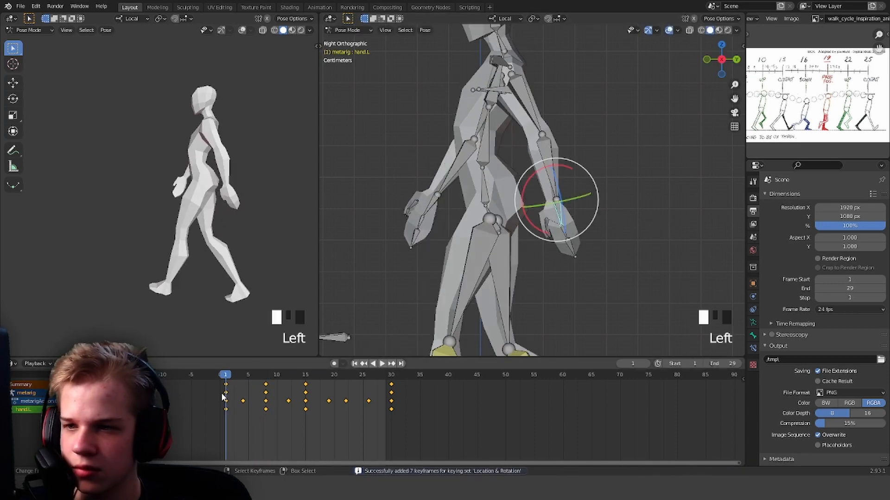
pyautogui.press('space')
pyautogui.press('space')
# Step: At frame 18, rotate the left hand into line with the forward-swung forearm and keyframe its location and rotation
pyautogui.moveTo(301, 393); pyautogui.dragTo(321, 392)
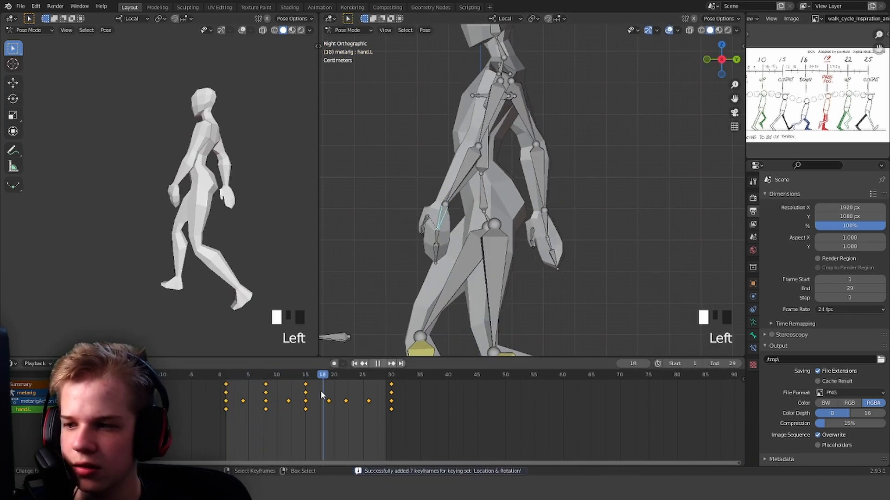
pyautogui.press('r')
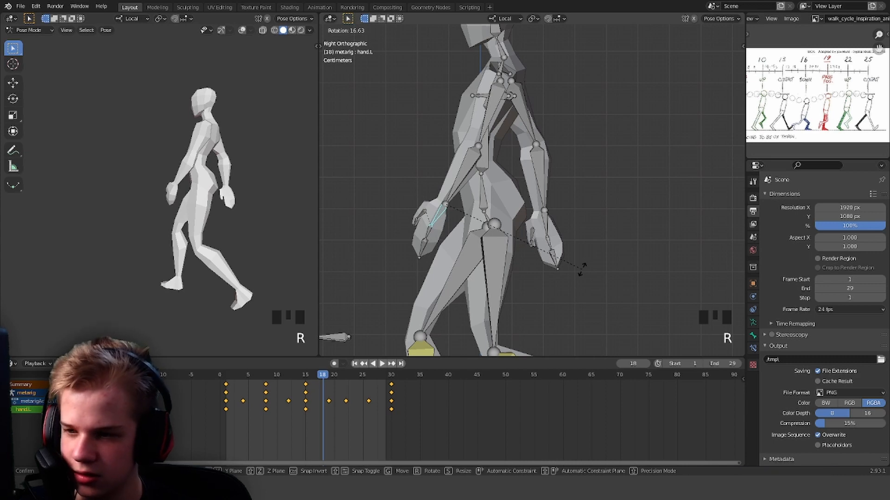
pyautogui.click(571, 291)
pyautogui.press('i')
pyautogui.press('space')
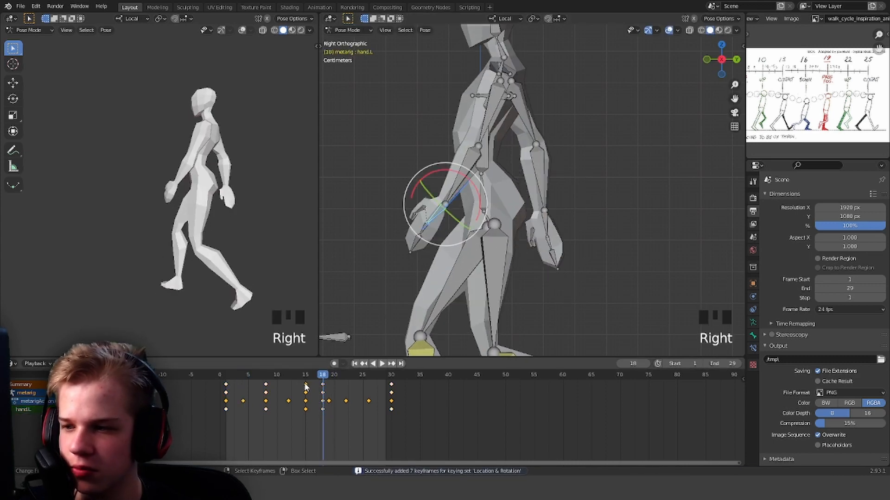
# Step: Move the left hand's frame 15 keyframe to frame 13 and its frame 18 keyframe to frame 19, and play back the timing
pyautogui.press('g')
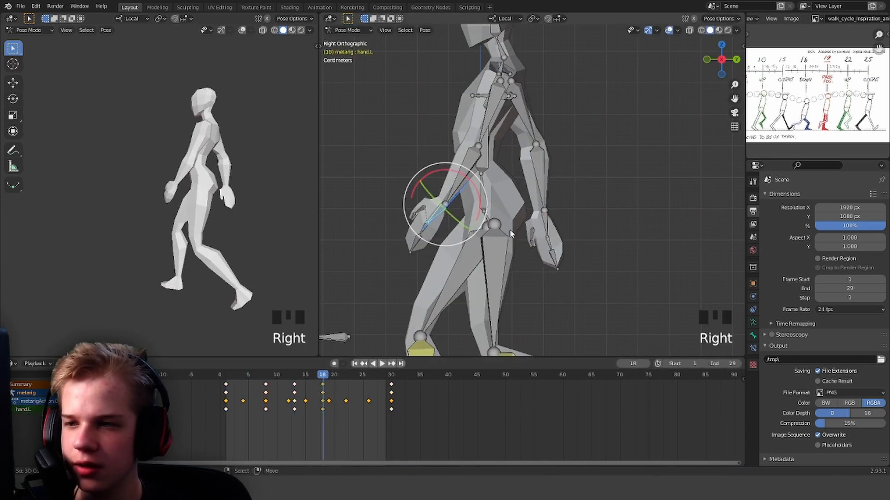
pyautogui.press('r')
pyautogui.click(526, 231)
pyautogui.press('g')
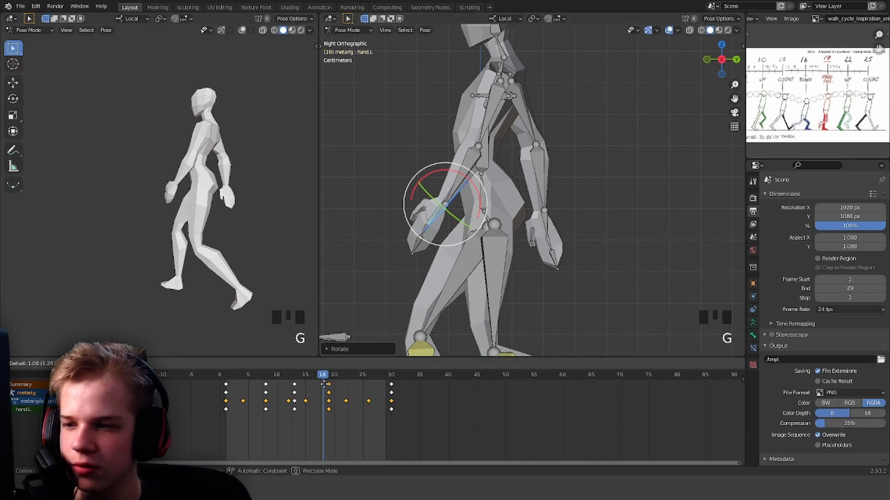
pyautogui.click(324, 384)
pyautogui.hotkey('shift', 'Left')
pyautogui.press('space')
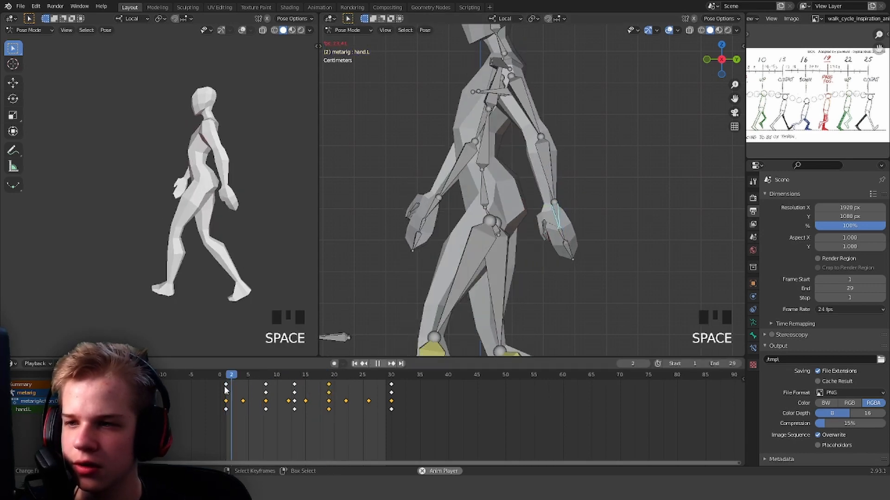
pyautogui.press('space')
# Step: At frame 27, rotate the left hand so it hangs nearly vertical, keyframe its location and rotation, and play back the cycle
pyautogui.moveTo(237, 388); pyautogui.dragTo(375, 402)
pyautogui.press('r')
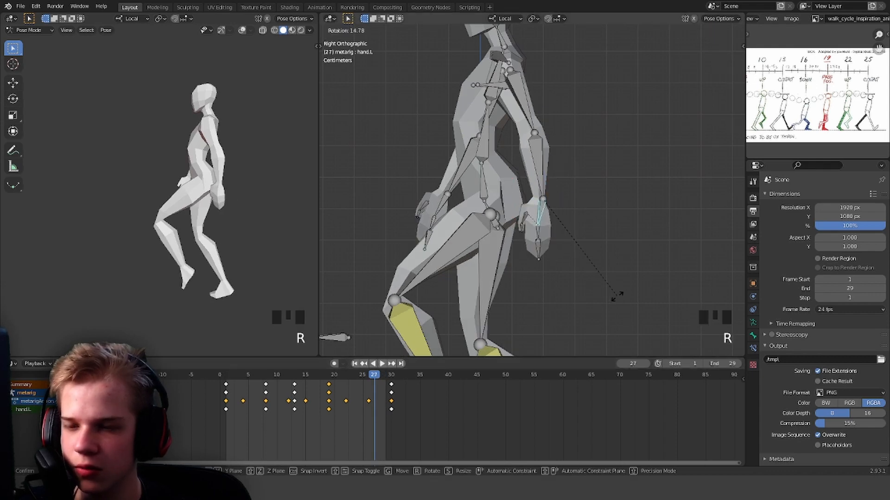
pyautogui.click(617, 295)
pyautogui.press('i')
pyautogui.hotkey('shift', 'Left')
pyautogui.press('space')
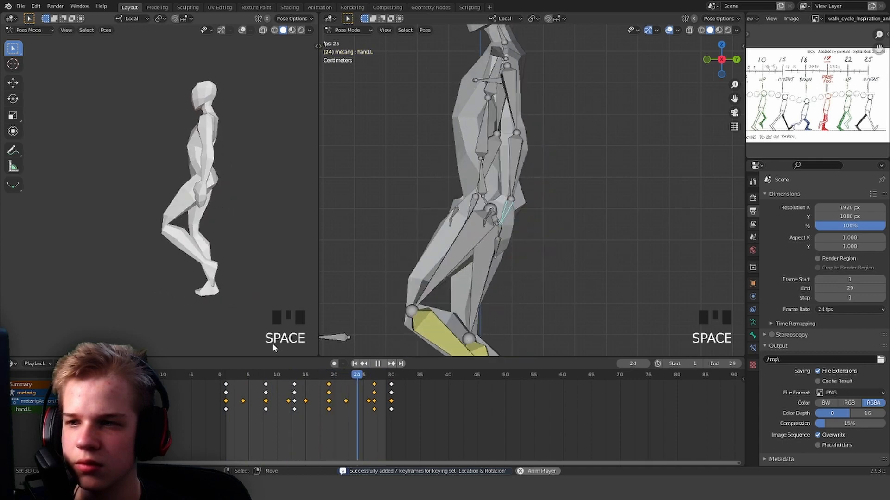
pyautogui.press('space')
# Step: Copy the left hand's pose at frame 1 and paste it mirrored onto the right hand
pyautogui.rightClick(533, 222)
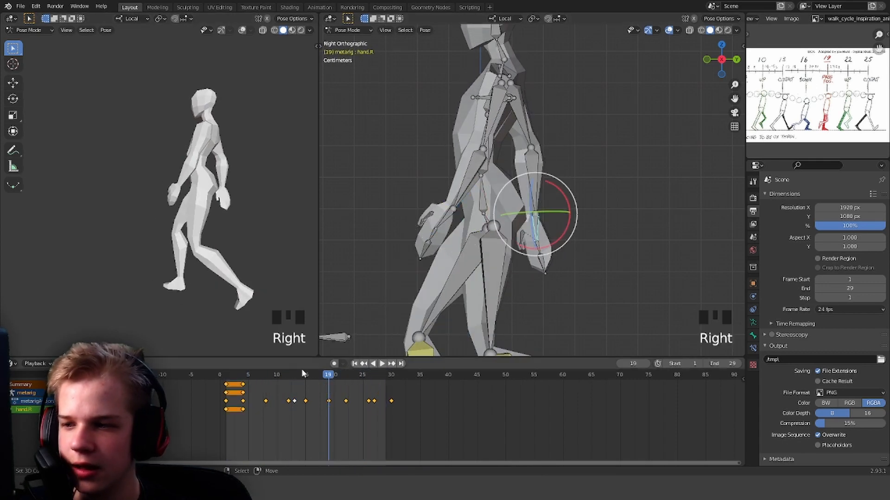
pyautogui.press('a')
pyautogui.rightClick(446, 215)
pyautogui.click(227, 376)
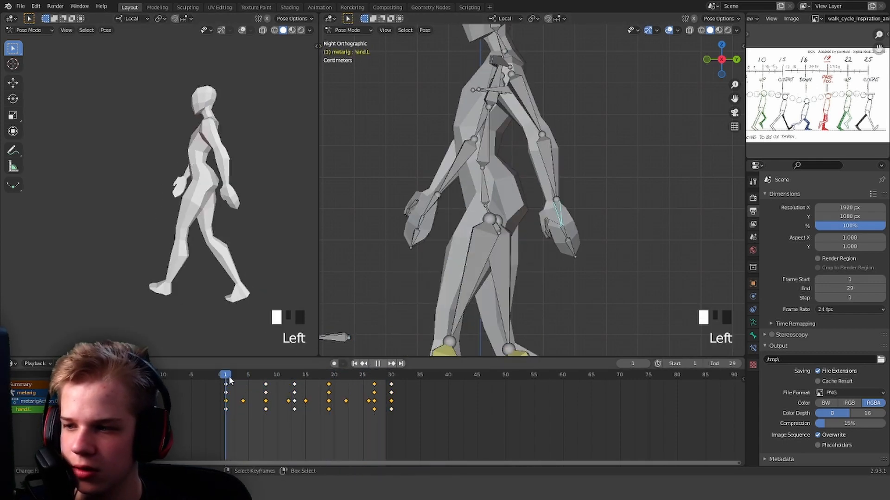
pyautogui.click(561, 223)
pyautogui.hotkey('ctrl', 'c')
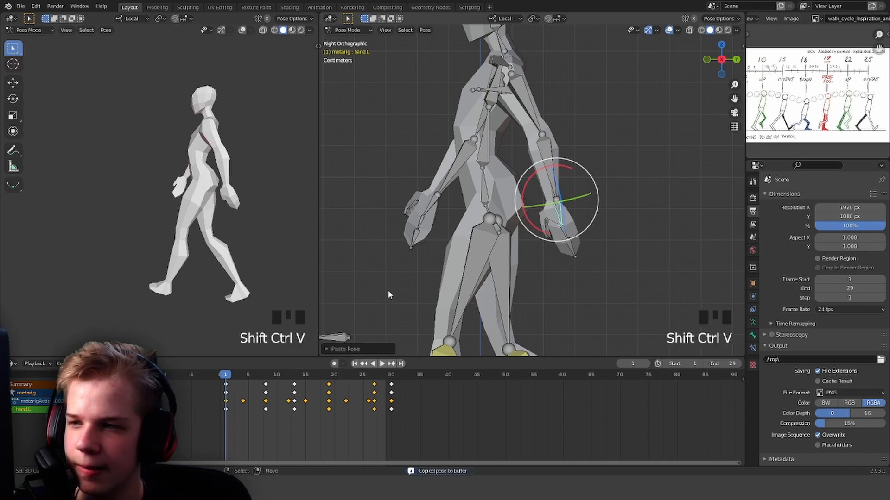
pyautogui.moveTo(432, 211); pyautogui.dragTo(649, 227, button='middle')
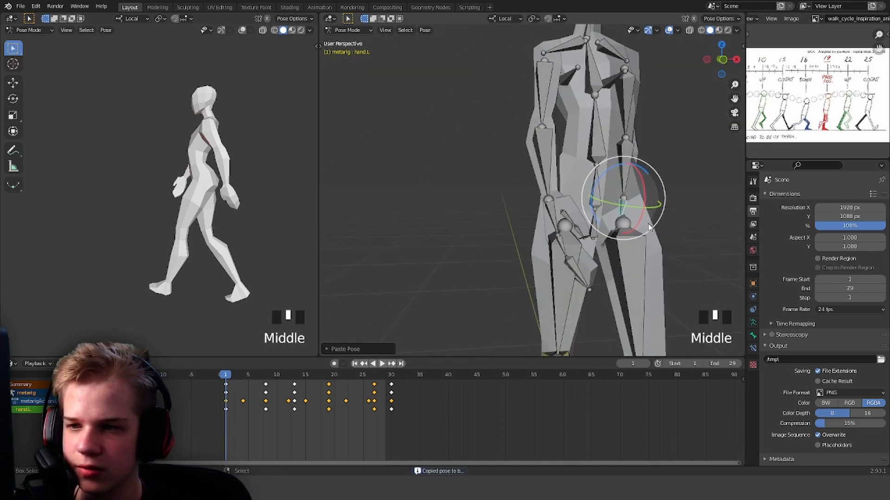
pyautogui.hotkey('ctrl', 'shift', 'v')
pyautogui.press('`')
pyautogui.click(672, 224)
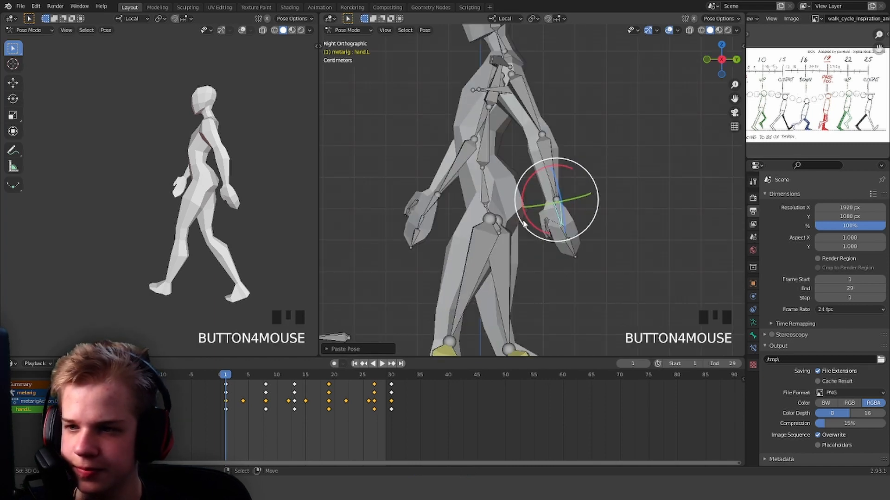
# Step: Keyframe the right hand's location and rotation at frames 1 and 30, removing its old keyframe at frame 4
pyautogui.rightClick(430, 216)
pyautogui.press('i')
pyautogui.rightClick(242, 385)
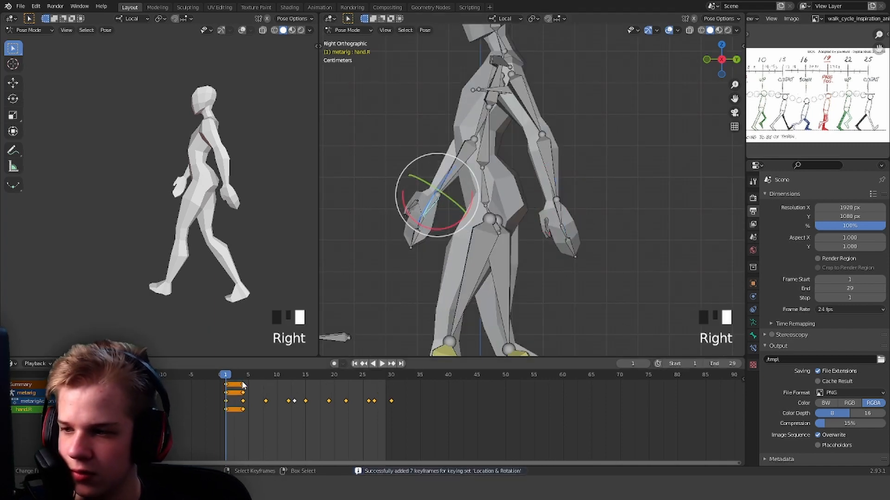
pyautogui.click(390, 377)
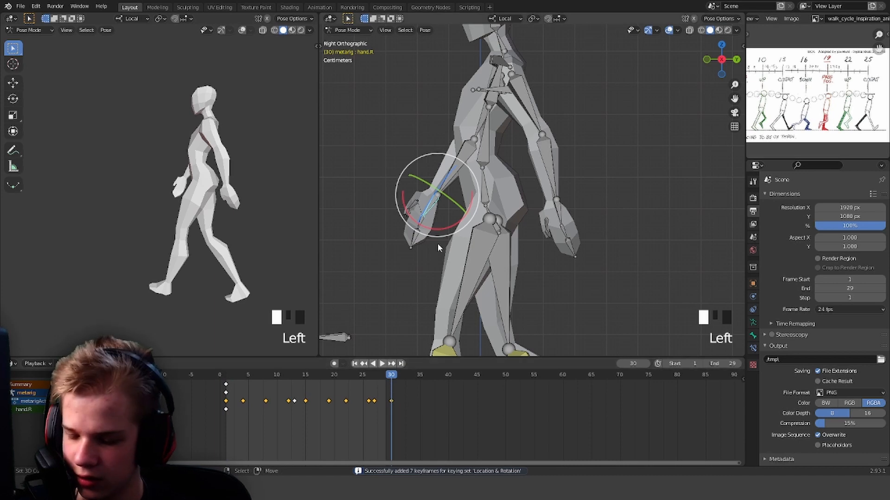
pyautogui.press('i')
# Step: Copy the left hand's frame 1 pose, paste it mirrored onto the right hand at frame 15, and keyframe its location and rotation
pyautogui.click(306, 375)
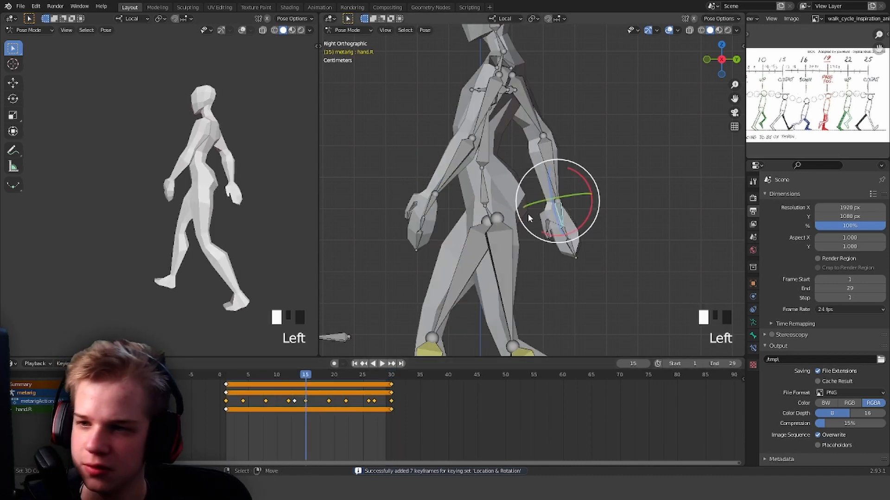
pyautogui.scroll(2, 498, 251)
pyautogui.rightClick(387, 207)
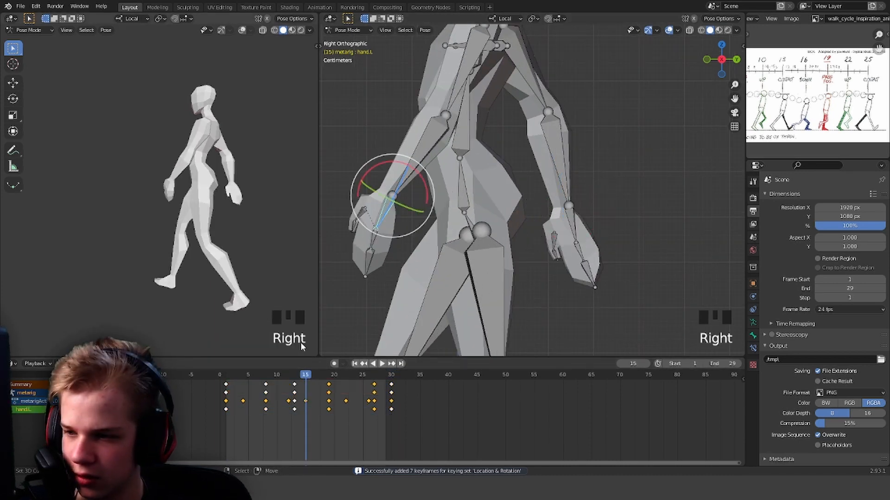
pyautogui.moveTo(305, 387)
pyautogui.mouseDown()
pyautogui.moveTo(327, 393)
pyautogui.moveTo(295, 401)
pyautogui.mouseUp()
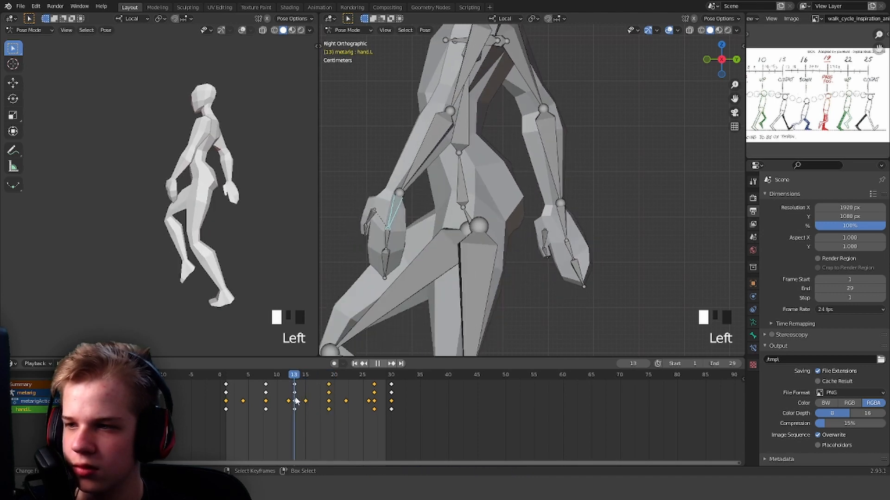
pyautogui.press('space')
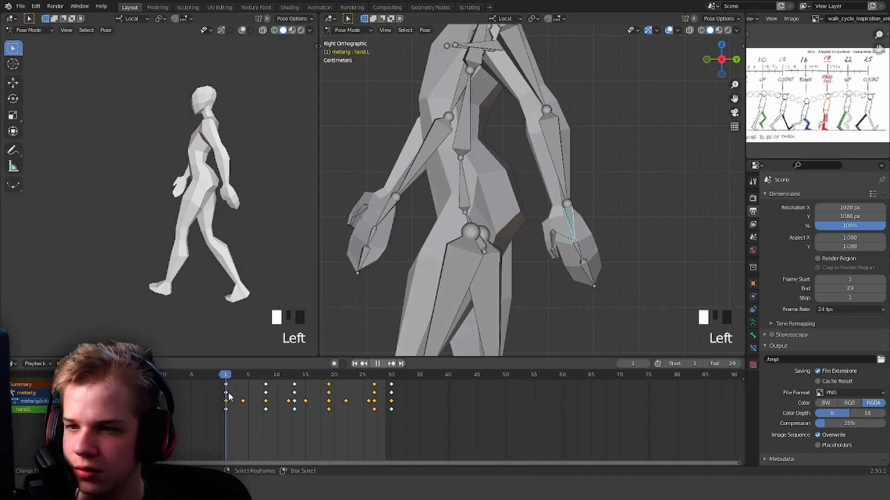
pyautogui.press('space')
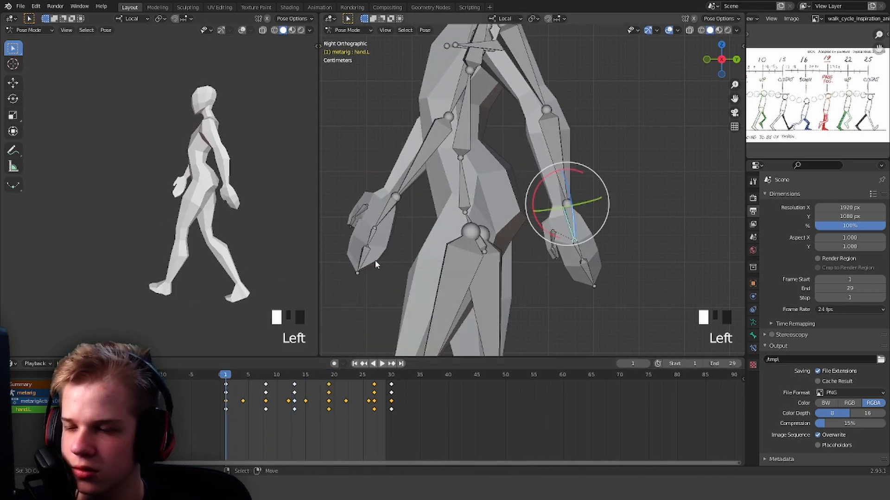
pyautogui.rightClick(380, 215)
pyautogui.click(310, 393)
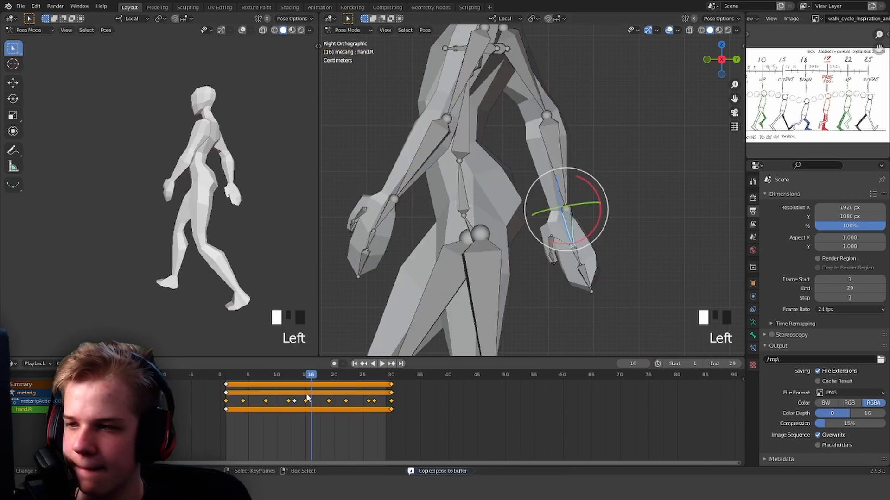
pyautogui.click(306, 397)
pyautogui.press('i')
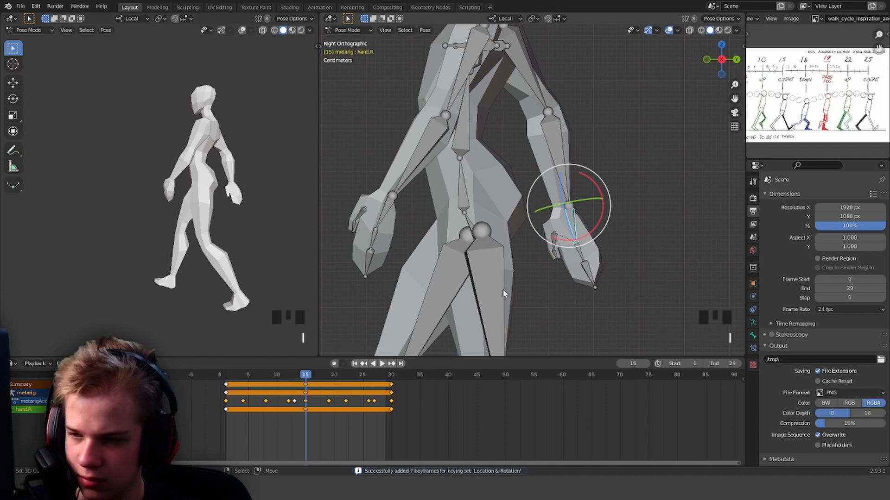
# Step: Select the left hand and copy its passing pose at frame 8
pyautogui.rightClick(387, 206)
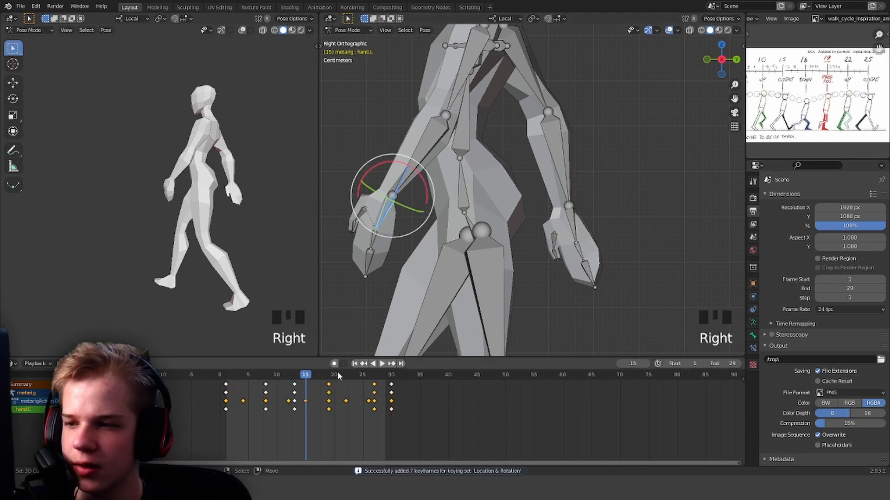
pyautogui.moveTo(290, 394); pyautogui.dragTo(227, 394)
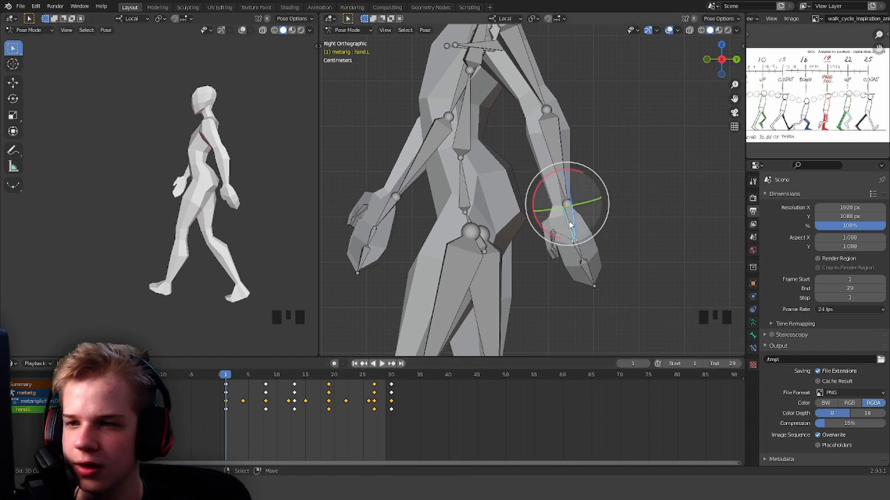
pyautogui.press('space')
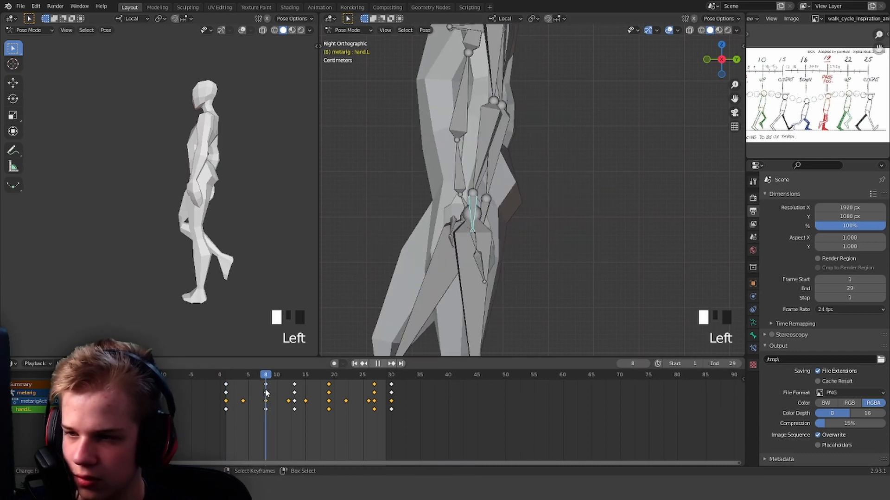
pyautogui.press('space')
pyautogui.hotkey('ctrl', 'c')
pyautogui.moveTo(521, 244)
pyautogui.mouseDown(button='middle')
pyautogui.moveTo(495, 243)
pyautogui.moveTo(521, 238)
pyautogui.mouseUp(button='middle')
# Step: Paste the copied pose mirrored onto the right hand at frame 22 and keyframe its location and rotation
pyautogui.rightClick(495, 208)
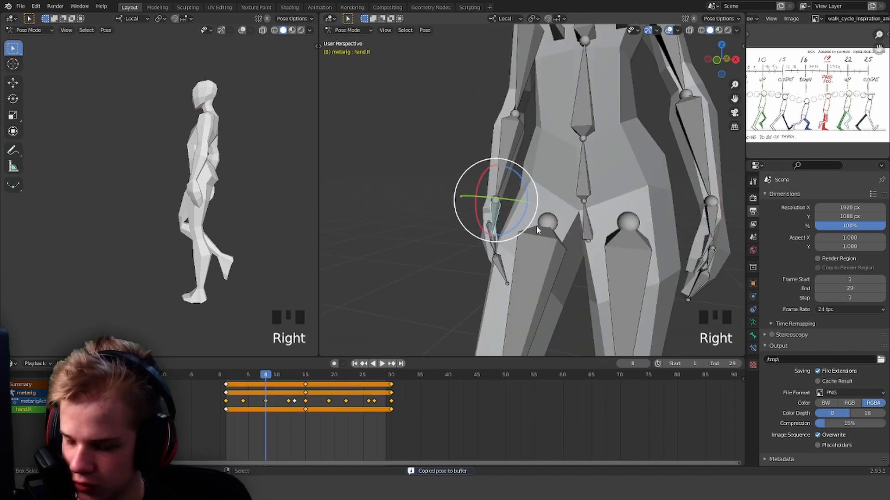
pyautogui.hotkey('shift', 'ctrl', 'v')
pyautogui.moveTo(534, 225); pyautogui.dragTo(492, 232, button='middle')
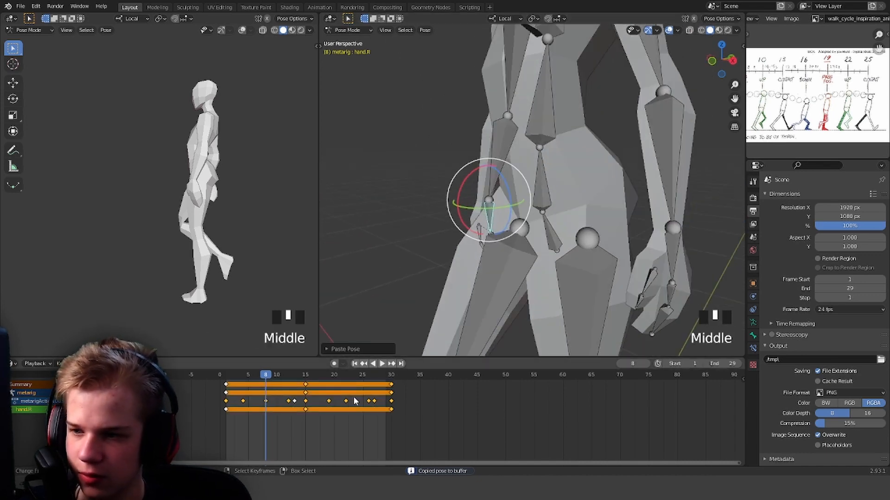
pyautogui.click(346, 402)
pyautogui.moveTo(556, 264); pyautogui.dragTo(592, 260, button='middle')
pyautogui.hotkey('shift', 'ctrl', 'v')
pyautogui.press('i')
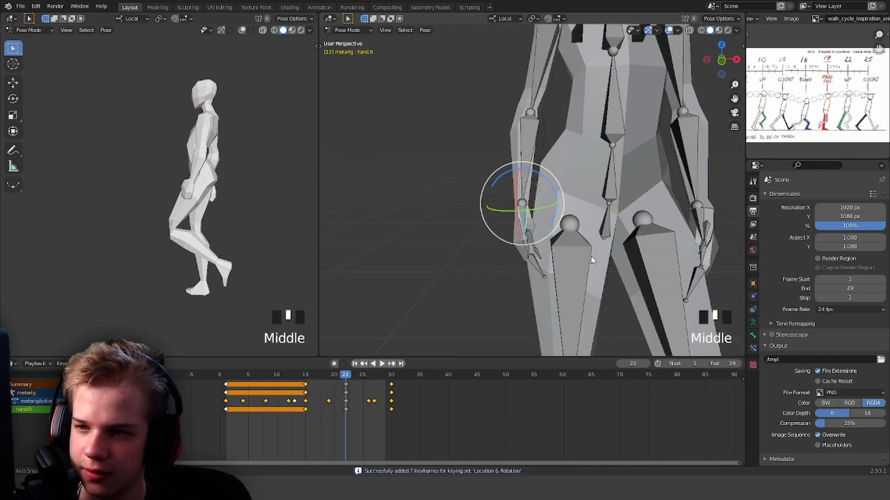
# Step: Select the right hand in side view and delete its keyframes between frames 1 and 30
pyautogui.hotkey('alt', 'a')
pyautogui.rightClick(695, 228)
pyautogui.moveTo(348, 405); pyautogui.dragTo(305, 402)
pyautogui.press('`')
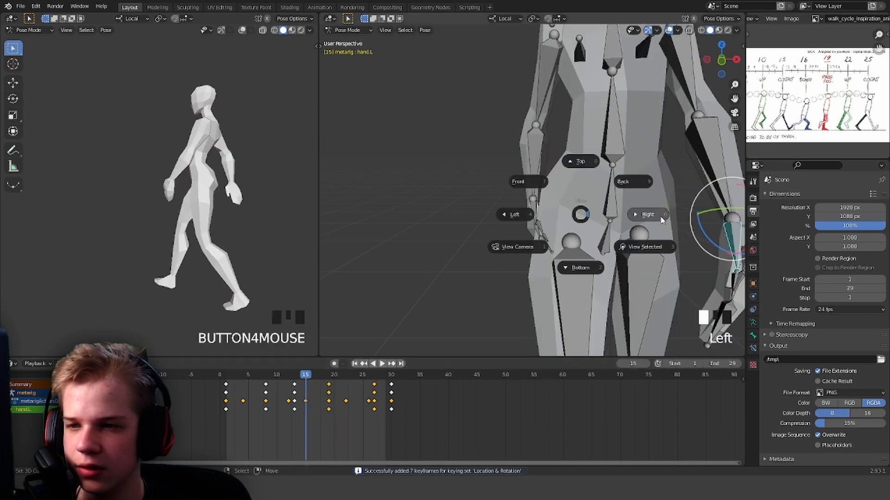
pyautogui.rightClick(575, 213)
pyautogui.rightClick(545, 224)
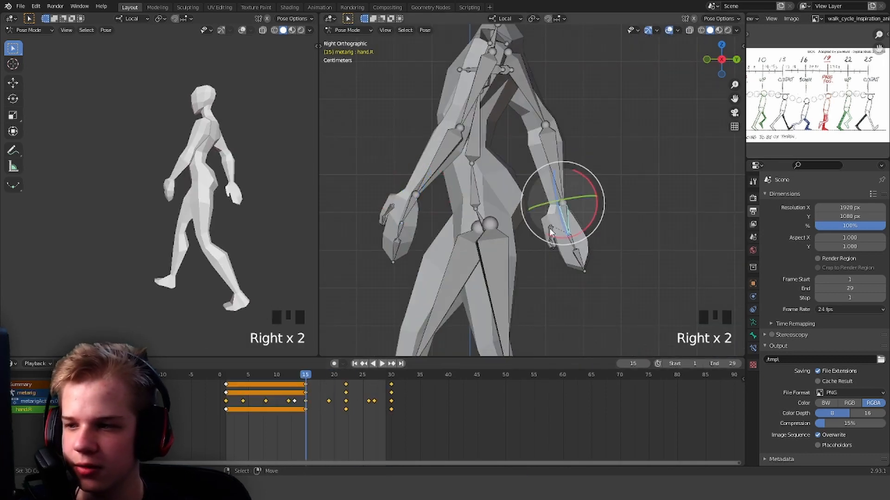
pyautogui.rightClick(262, 428)
pyautogui.moveTo(275, 431); pyautogui.dragTo(371, 386, button='right')
pyautogui.press('x')
pyautogui.click(365, 382)
# Step: Rotate the right hand at frame 8 and keyframe its location and rotation
pyautogui.moveTo(306, 400); pyautogui.dragTo(272, 401)
pyautogui.press('Left')
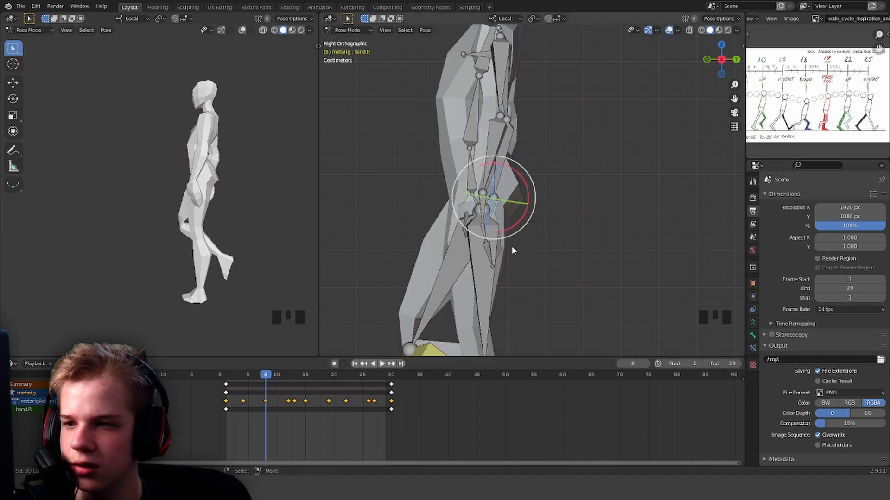
pyautogui.press('r')
pyautogui.click(597, 216)
pyautogui.press('i')
pyautogui.moveTo(526, 228); pyautogui.dragTo(607, 243, button='middle')
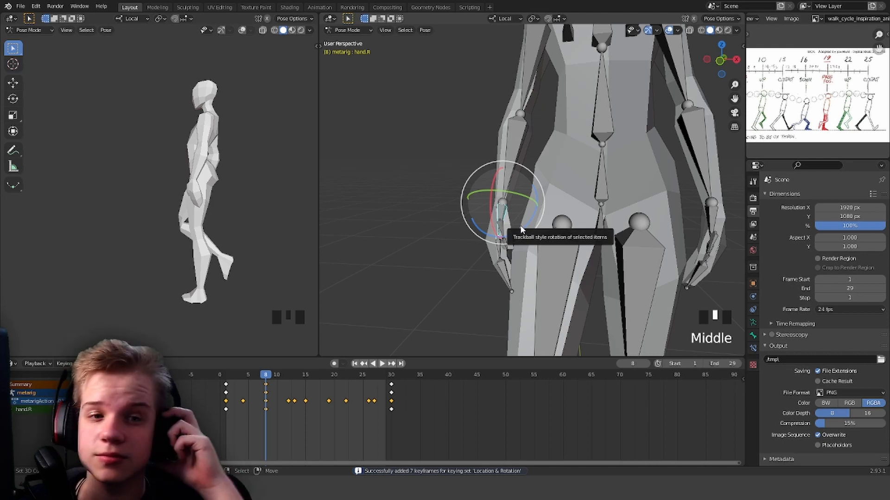
pyautogui.moveTo(487, 254); pyautogui.dragTo(448, 255, button='middle')
pyautogui.press('`')
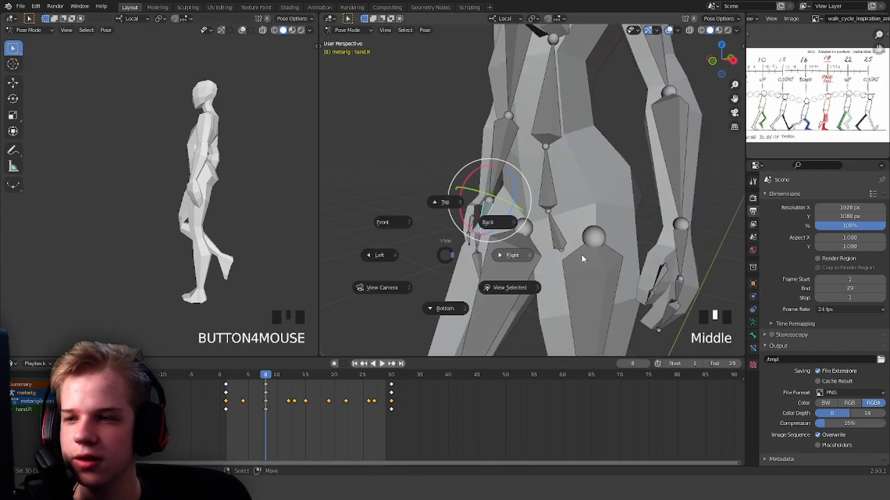
pyautogui.click(581, 254)
# Step: Rotate the right hand for drag at frames 15 and 24, keyframing its location and rotation at each
pyautogui.moveTo(271, 410); pyautogui.dragTo(355, 426)
pyautogui.press('r')
pyautogui.click(646, 204)
pyautogui.press('i')
pyautogui.press('r')
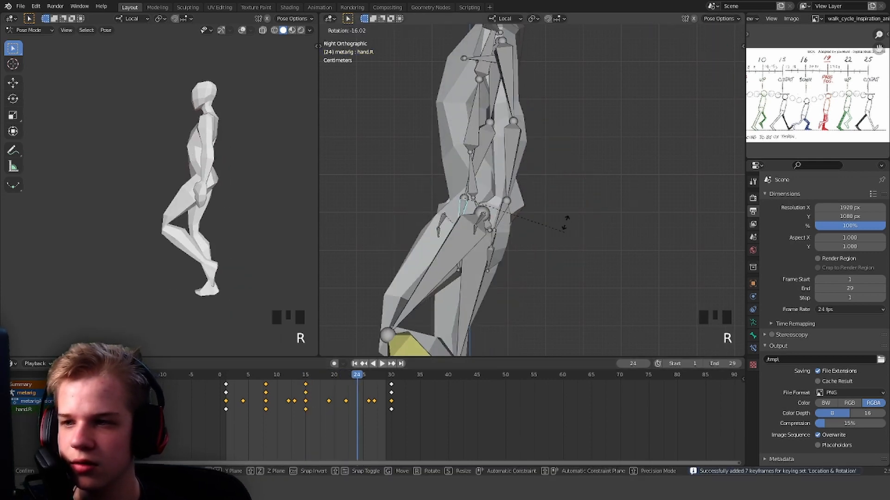
pyautogui.click(564, 203)
pyautogui.press('i')
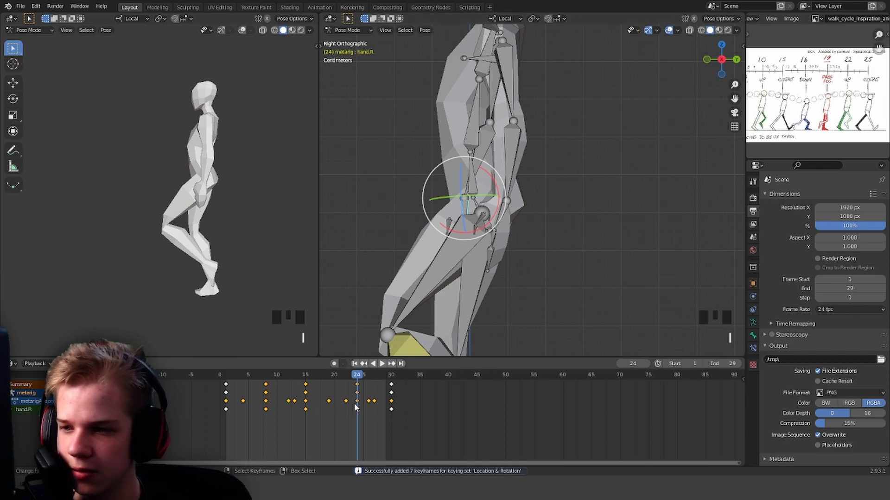
# Step: Delete the right hand's keyframe at frame 8 and move its frame 15 keyframe to frame 12
pyautogui.moveTo(357, 408); pyautogui.dragTo(197, 377)
pyautogui.press('space')
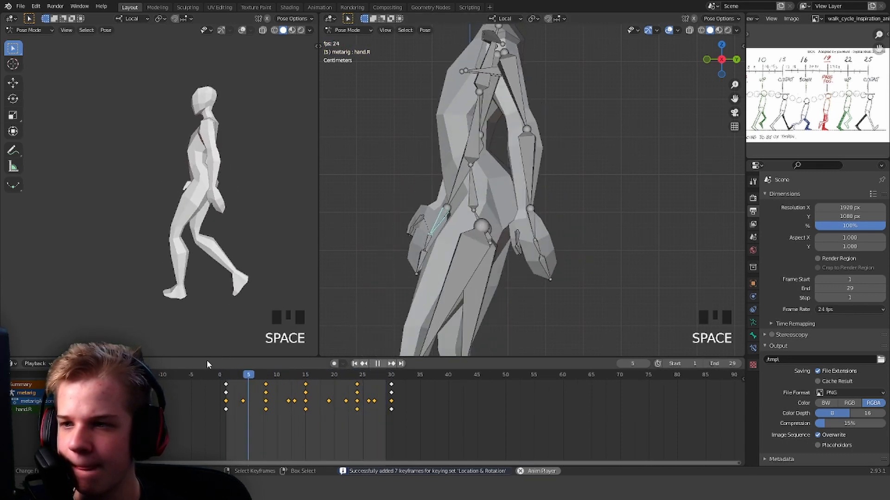
pyautogui.click(306, 403)
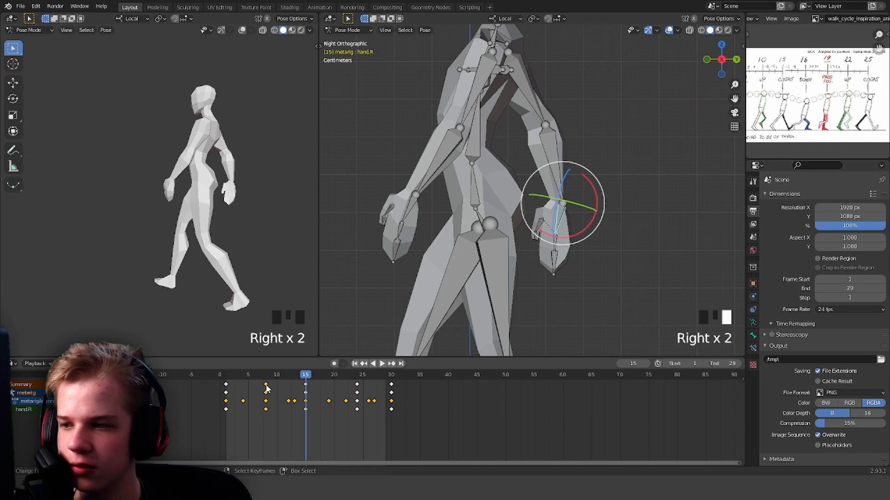
pyautogui.press('x')
pyautogui.click(266, 385)
pyautogui.rightClick(307, 383)
pyautogui.press('g')
pyautogui.click(295, 387)
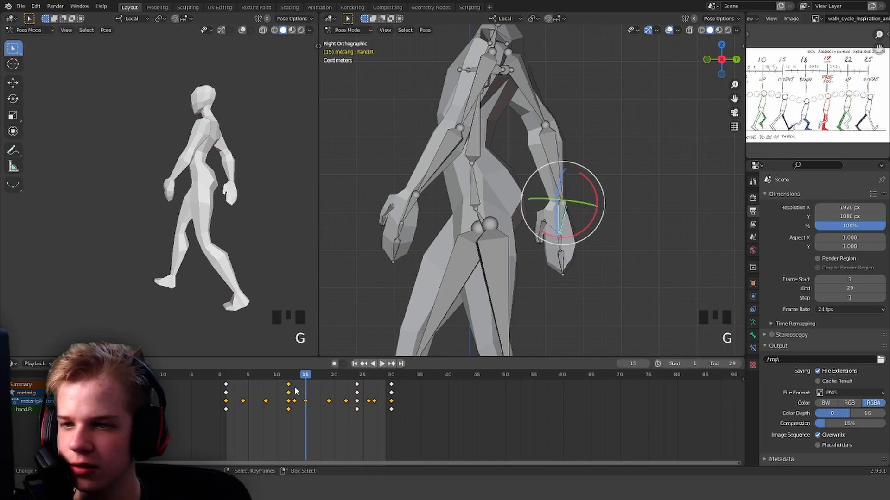
# Step: Play back the cycle, then rotate the right hand further forward at frame 1 and keyframe its location and rotation
pyautogui.moveTo(294, 391); pyautogui.dragTo(248, 396)
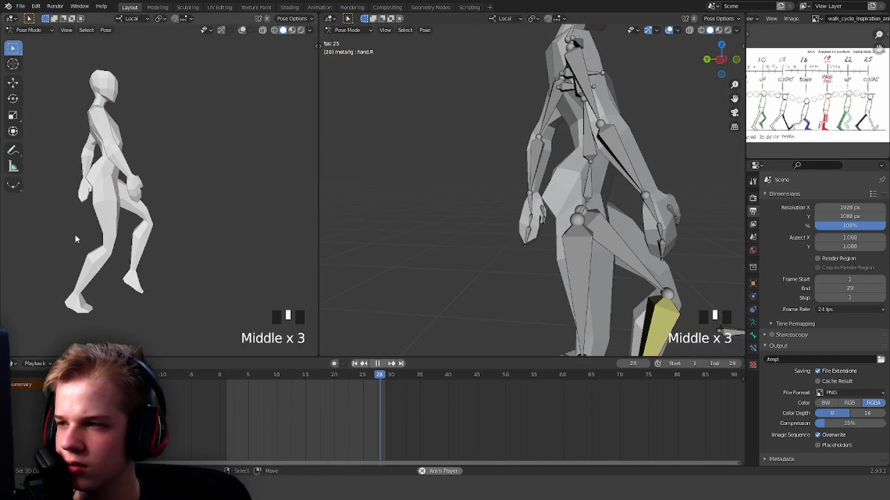
pyautogui.press('space')
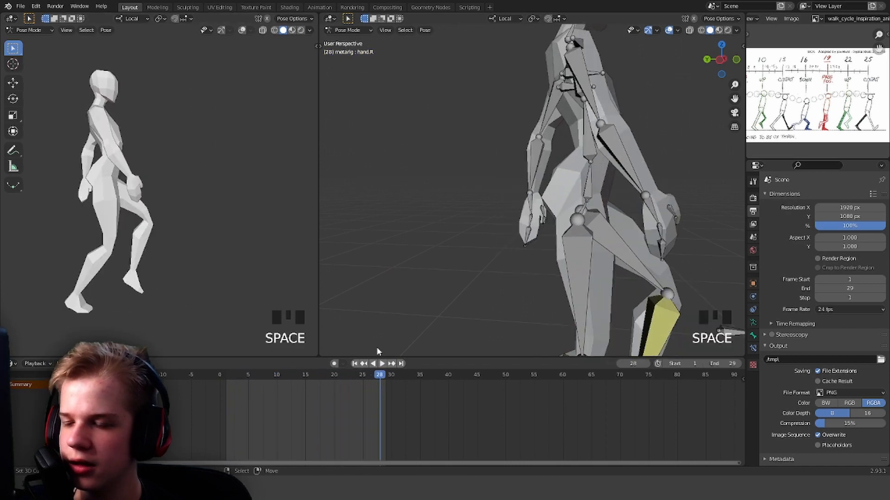
pyautogui.moveTo(380, 374); pyautogui.dragTo(228, 413)
pyautogui.press('space')
pyautogui.click(228, 410)
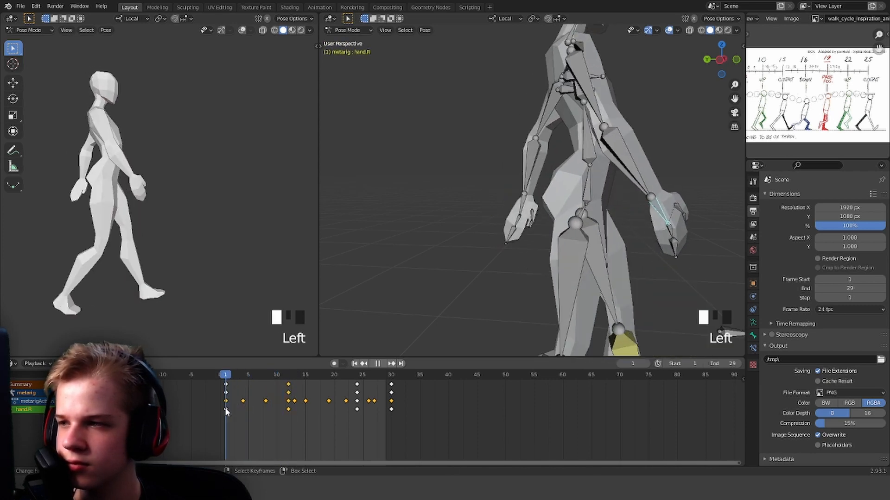
pyautogui.press('r')
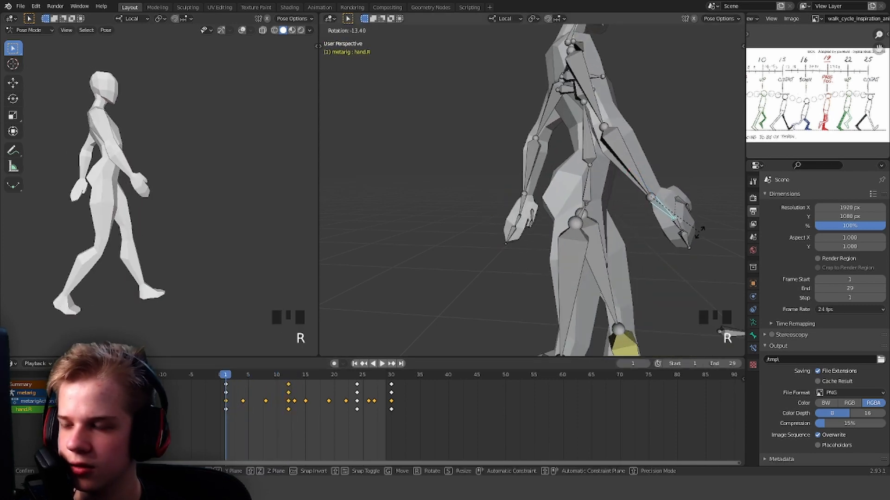
pyautogui.click(702, 226)
pyautogui.press('i')
# Step: Paste the right hand's frame 1 pose at frame 30, keyframe its location and rotation, and play back the loop
pyautogui.press('space')
pyautogui.press('space')
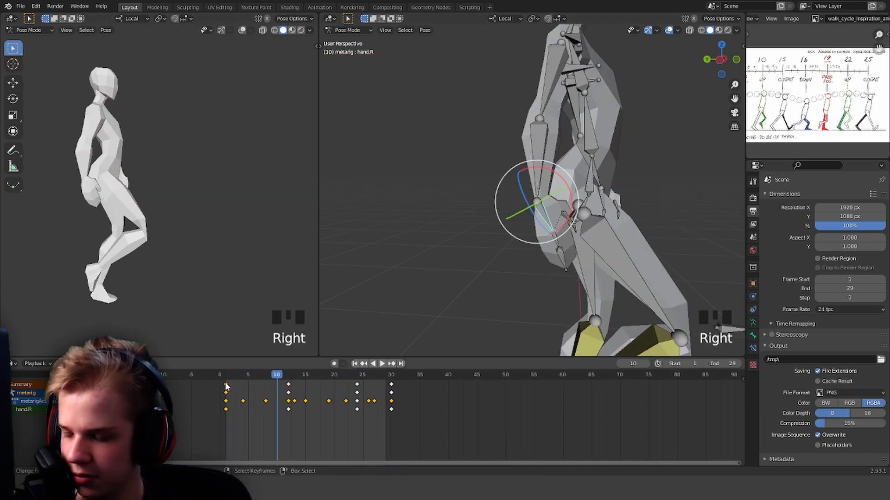
pyautogui.click(391, 384)
pyautogui.hotkey('ctrl', 'v')
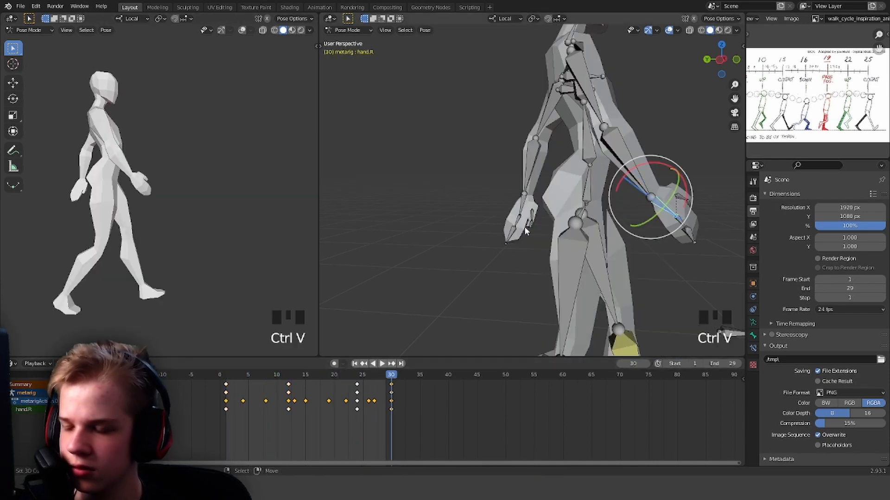
pyautogui.press('i')
pyautogui.click(184, 383)
pyautogui.press('space')
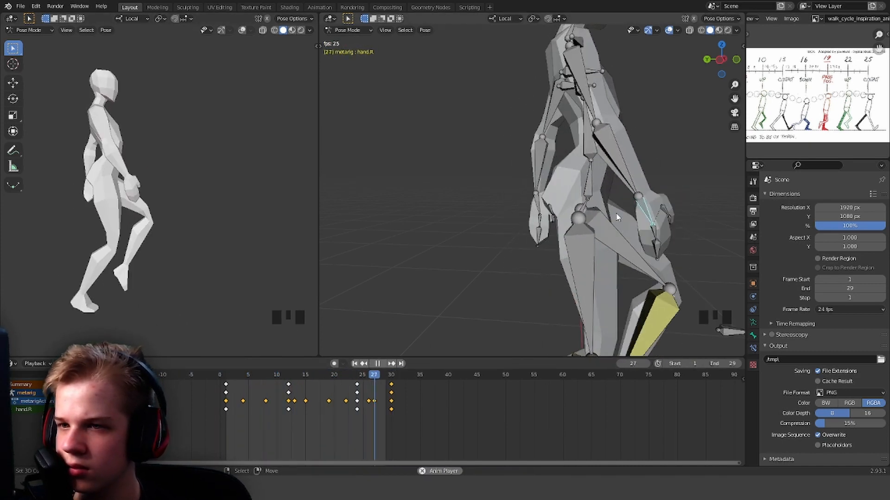
pyautogui.press('space')
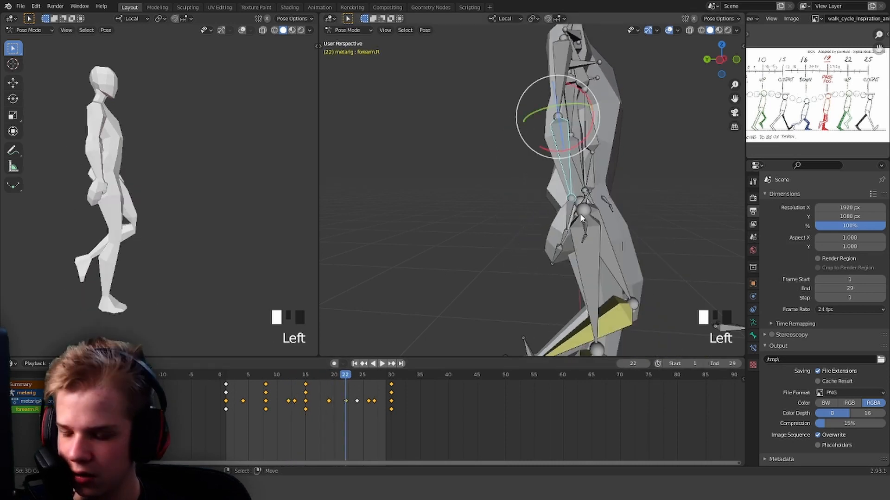
# Step: Shift the right forearm's frame 15 keyframe to frame 17, then rotate the forearm forward at frame 26 and keyframe it
pyautogui.moveTo(338, 400); pyautogui.dragTo(373, 399)
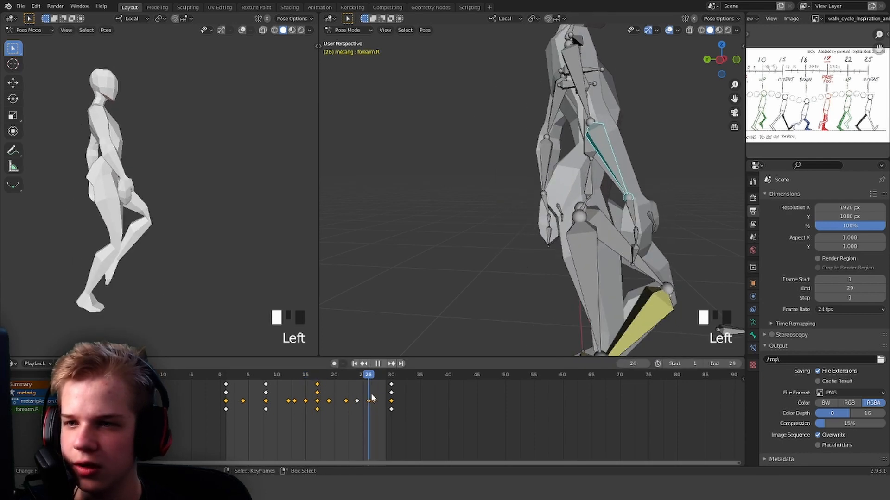
pyautogui.press('r')
pyautogui.click(654, 255)
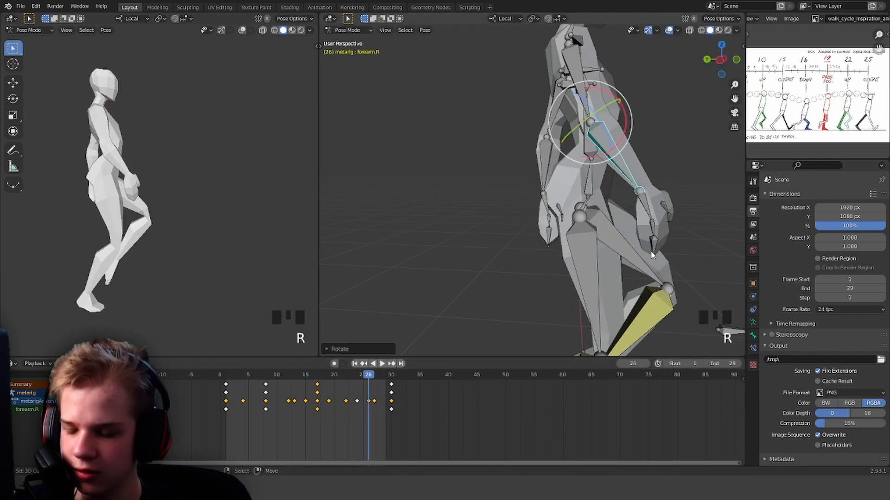
pyautogui.press('i')
# Step: Refine the right forearm's rotation at frames 17 and 26 and keyframe its location and rotation
pyautogui.moveTo(329, 376); pyautogui.dragTo(317, 404)
pyautogui.press('r')
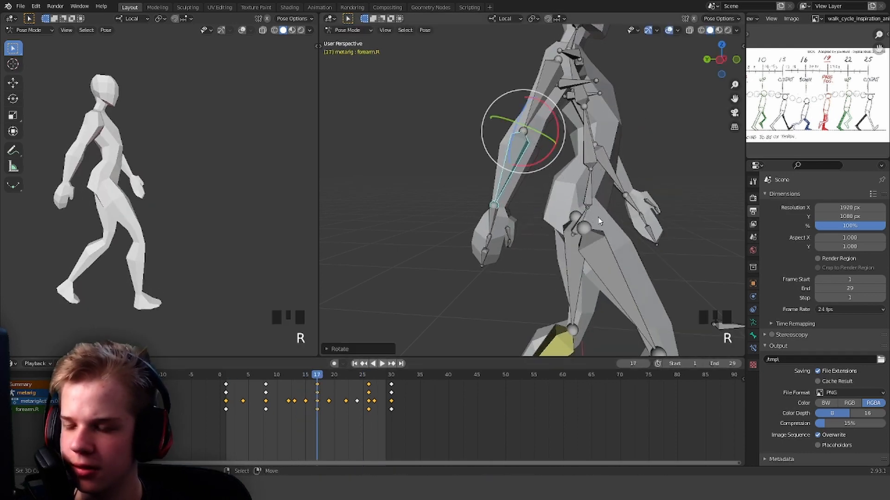
pyautogui.moveTo(320, 413); pyautogui.dragTo(369, 409)
pyautogui.press('r')
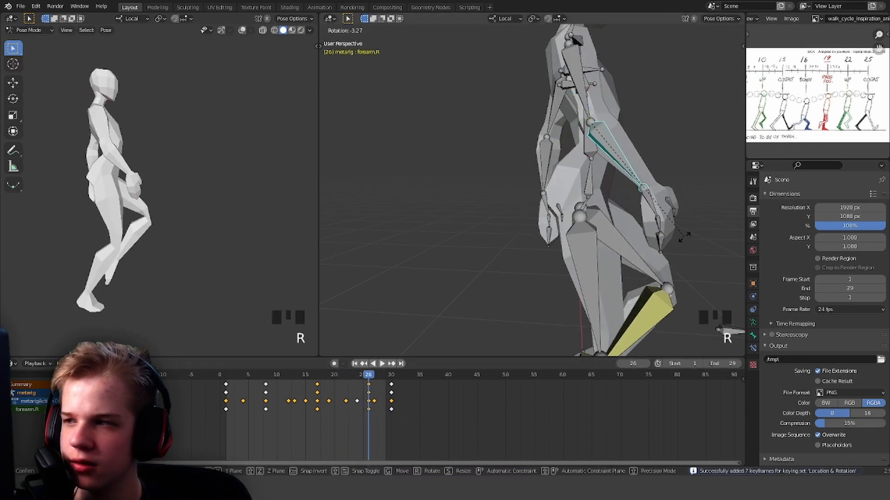
# Step: Rotate the right forearm at frame 30 and keyframe its location and rotation
pyautogui.click(391, 404)
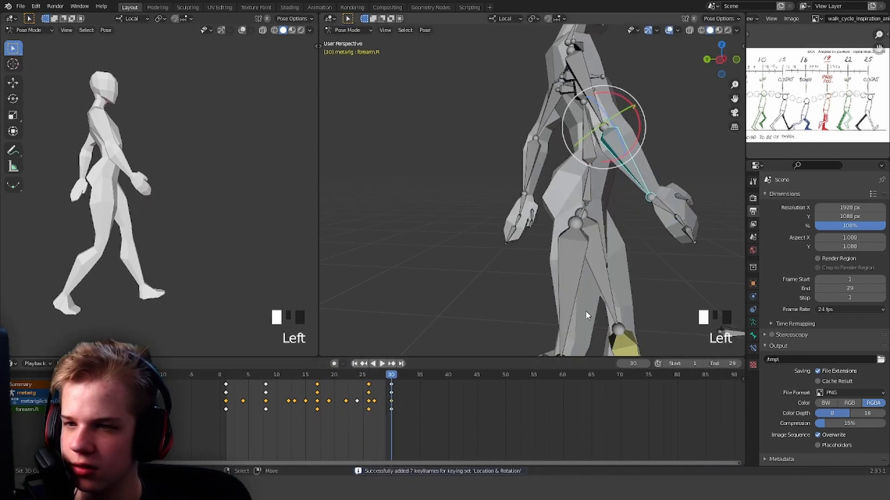
pyautogui.press('r')
pyautogui.click(666, 244)
pyautogui.press('i')
# Step: Play back and scrub through the walk cycle to examine the right arm's swing and the leg motion
pyautogui.moveTo(401, 411); pyautogui.dragTo(240, 404)
pyautogui.press('space')
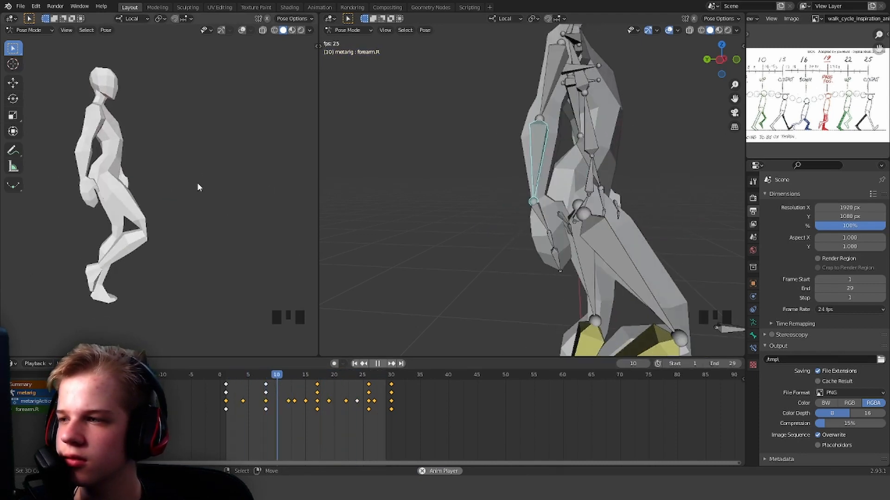
pyautogui.press('space')
pyautogui.moveTo(587, 285); pyautogui.dragTo(602, 257, button='middle')
pyautogui.scroll(-3, 602, 257)
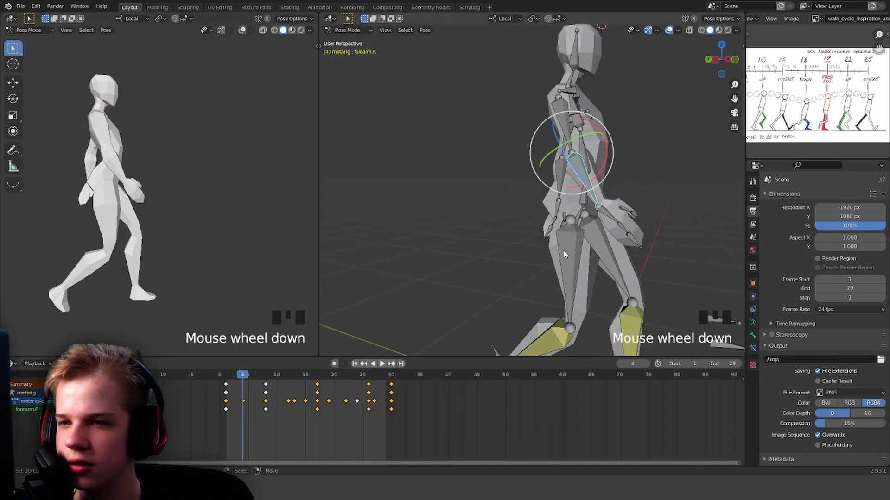
pyautogui.rightClick(566, 256)
pyautogui.click(154, 291)
pyautogui.press('space')
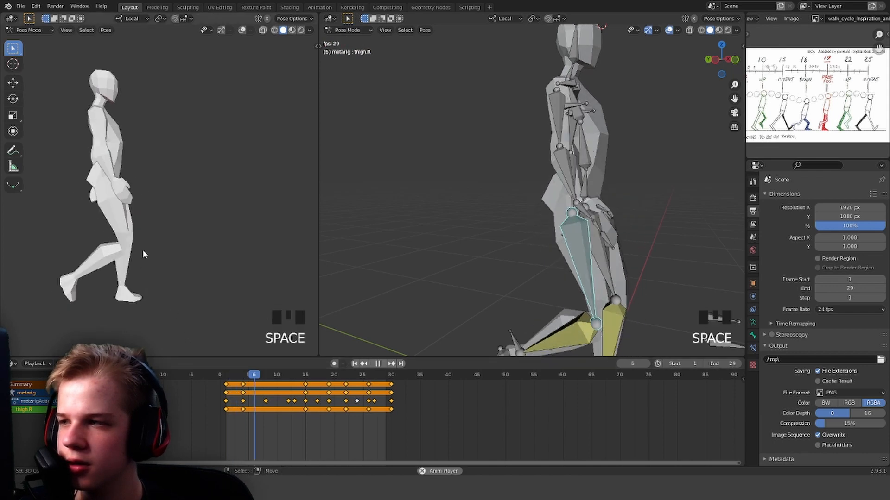
pyautogui.moveTo(270, 393); pyautogui.dragTo(348, 410)
pyautogui.press('space')
# Step: Move the right foot's IK bone forward about 0.11 m at frame 12 in side view and keyframe its location and rotation
pyautogui.scroll(-4, 596, 246)
pyautogui.keyDown('shift'); pyautogui.moveTo(617, 260); pyautogui.dragTo(468, 130, button='middle'); pyautogui.keyUp('shift')
pyautogui.press('KP_1')
pyautogui.scroll(3, 409, 190)
pyautogui.rightClick(433, 203)
pyautogui.press('KP_3')
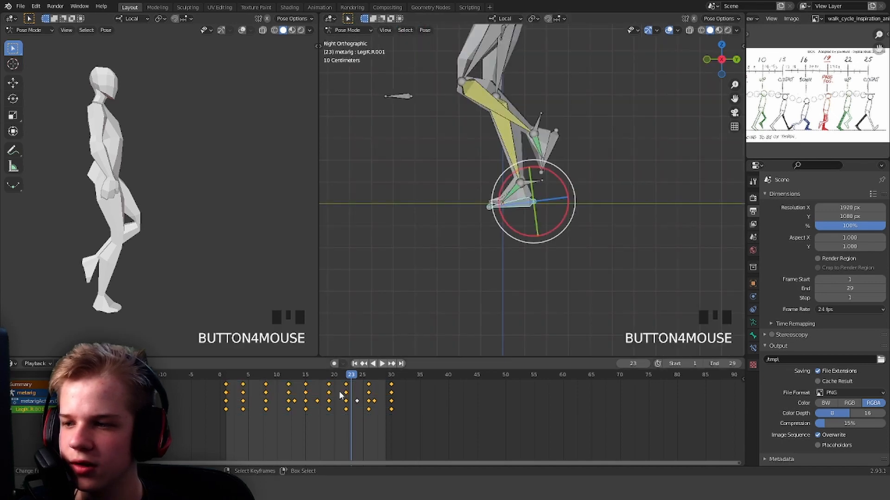
pyautogui.moveTo(341, 393); pyautogui.dragTo(288, 398)
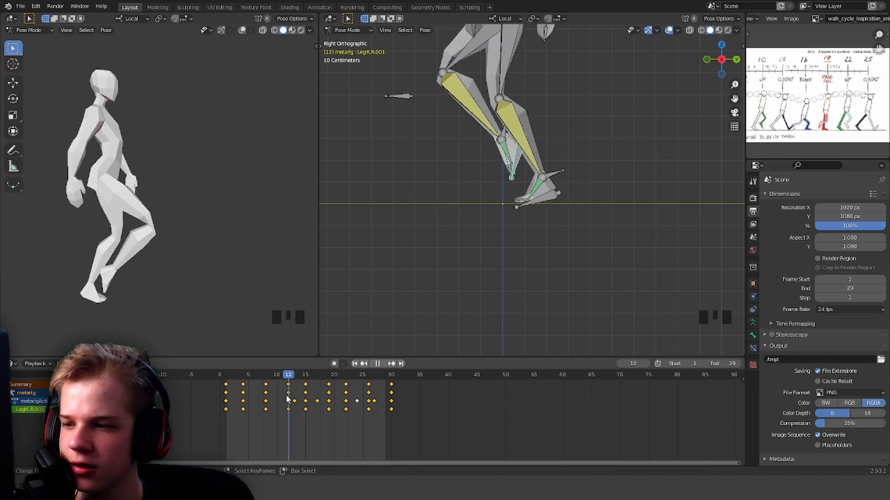
pyautogui.press('g')
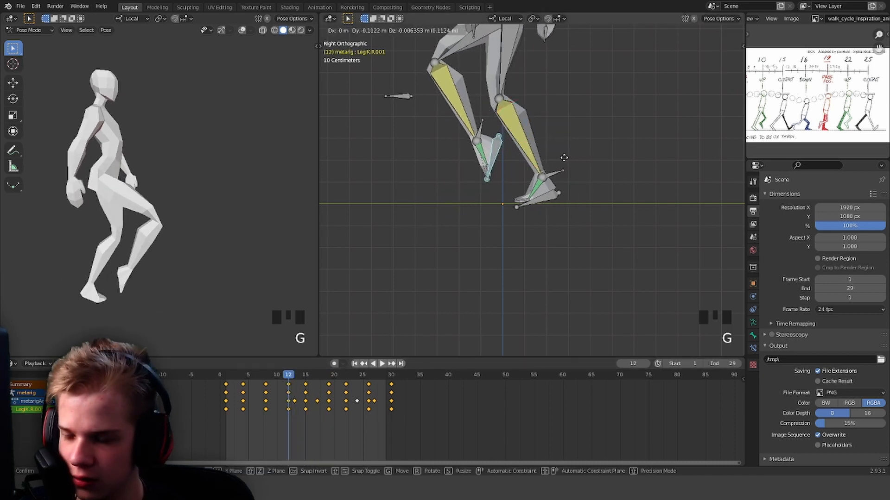
# Step: Rotate the right toe bone at frame 12, keyframe its location and rotation, and play back the cycle
pyautogui.press('r')
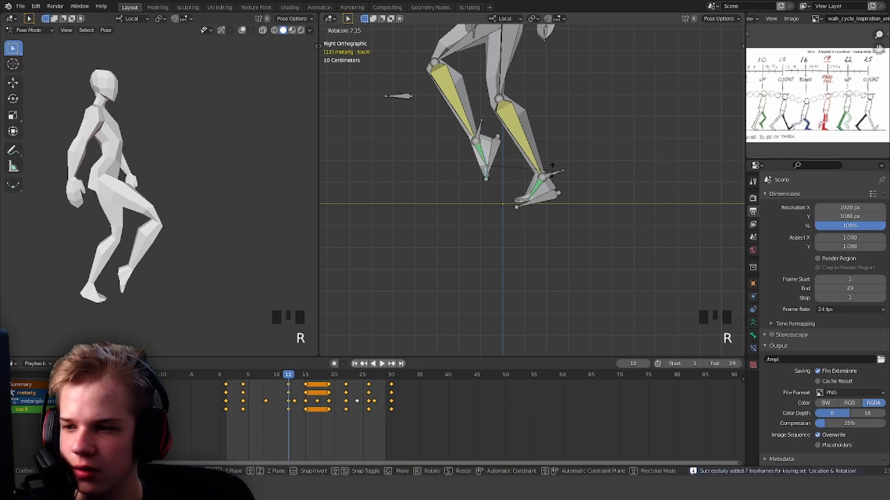
pyautogui.click(551, 175)
pyautogui.click(382, 364)
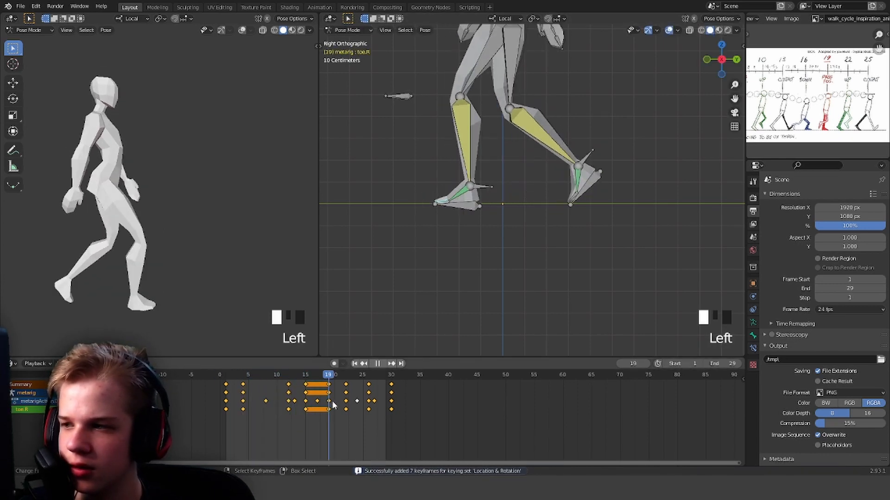
pyautogui.moveTo(333, 402); pyautogui.dragTo(238, 411)
pyautogui.press('space')
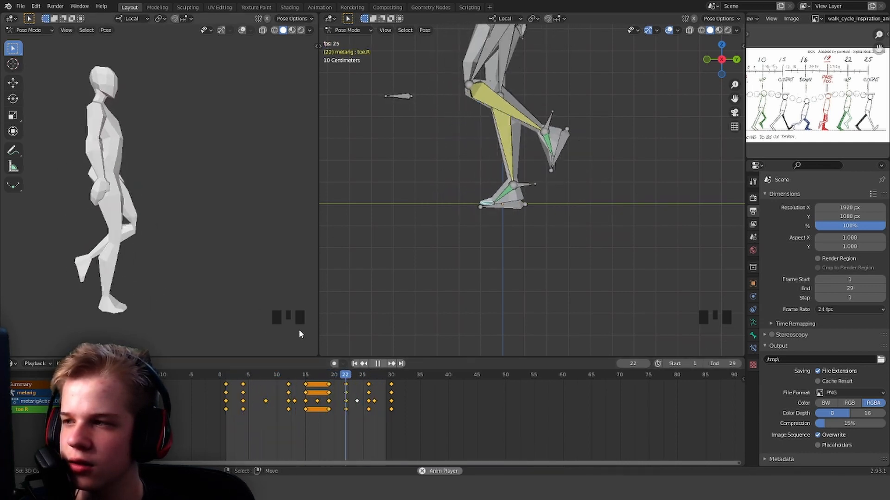
pyautogui.press('space')
# Step: Select the left foot's IK bone, scrub through its early frames, and play back the cycle to examine the foot motion
pyautogui.scroll(1, 438, 224)
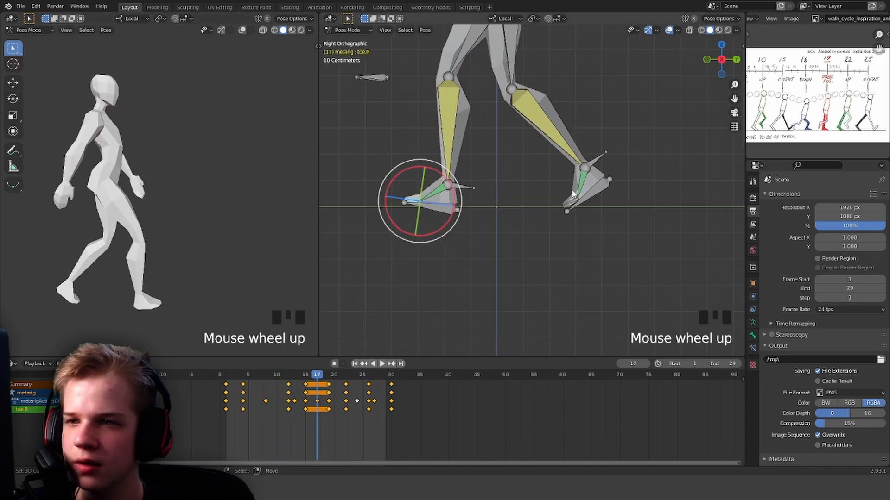
pyautogui.press('space')
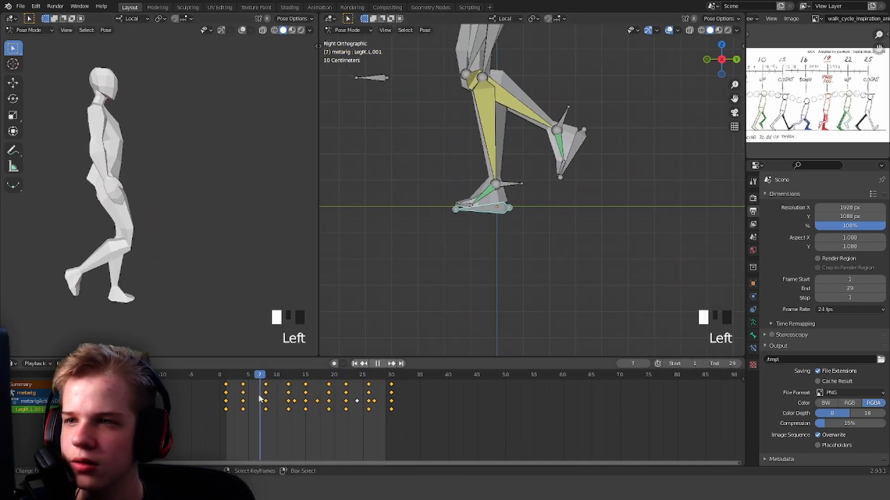
pyautogui.moveTo(270, 397); pyautogui.dragTo(241, 393)
pyautogui.press('space')
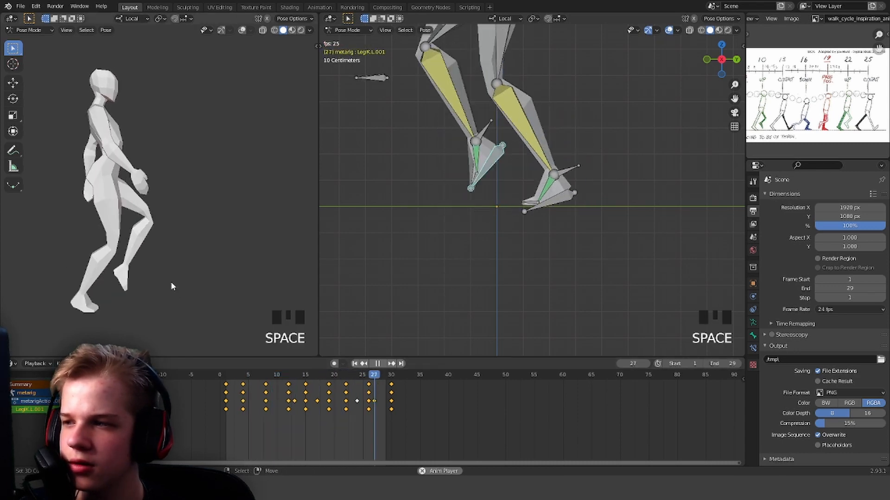
# Step: Select the spine bone, move it using Global orientation at frame 4, and keyframe its location and rotation
pyautogui.press('space')
pyautogui.scroll(-1, 457, 150)
pyautogui.keyDown('shift'); pyautogui.moveTo(515, 134); pyautogui.dragTo(519, 211, button='middle'); pyautogui.keyUp('shift')
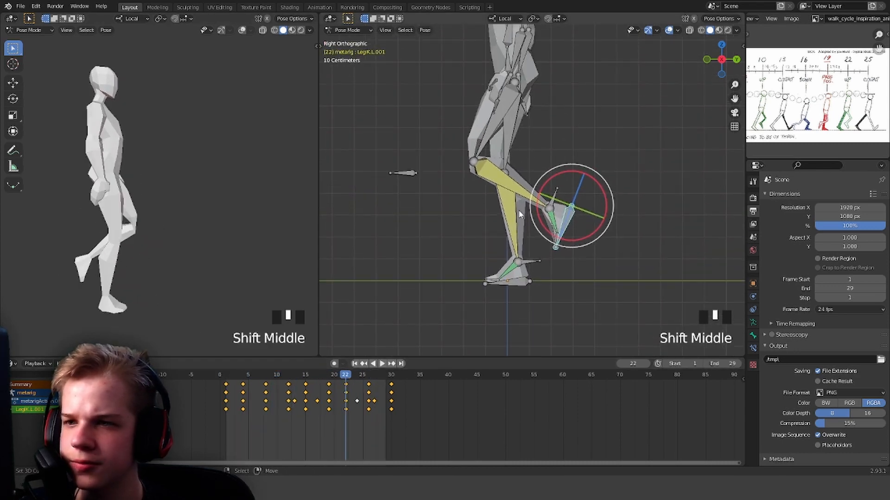
pyautogui.scroll(1, 519, 211)
pyautogui.keyDown('shift'); pyautogui.moveTo(492, 180); pyautogui.dragTo(491, 193, button='middle'); pyautogui.keyUp('shift')
pyautogui.click(518, 69)
pyautogui.moveTo(515, 82); pyautogui.dragTo(584, 101, button='middle')
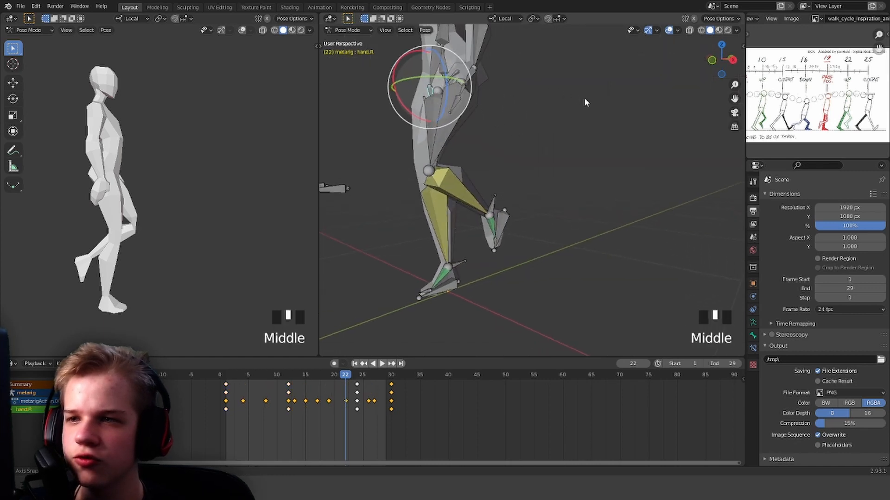
pyautogui.moveTo(451, 93); pyautogui.dragTo(469, 92, button='middle')
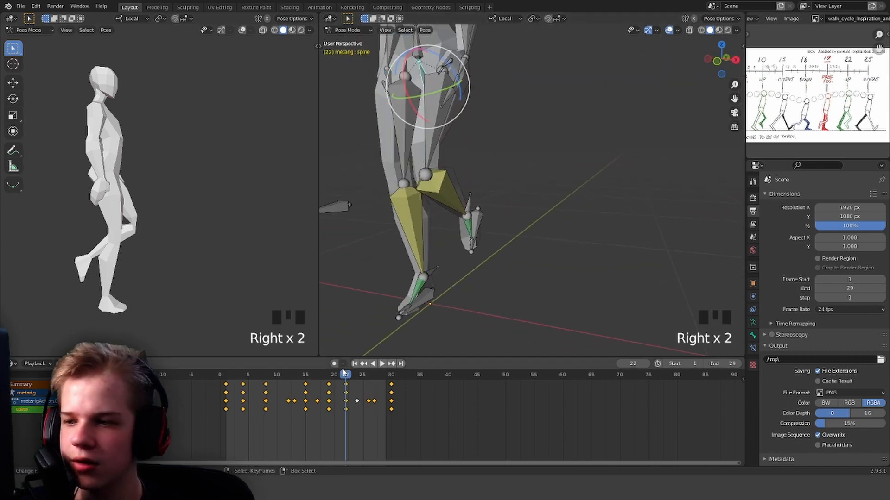
pyautogui.moveTo(343, 373); pyautogui.dragTo(306, 403)
pyautogui.press('g')
pyautogui.click(500, 19)
pyautogui.click(486, 48)
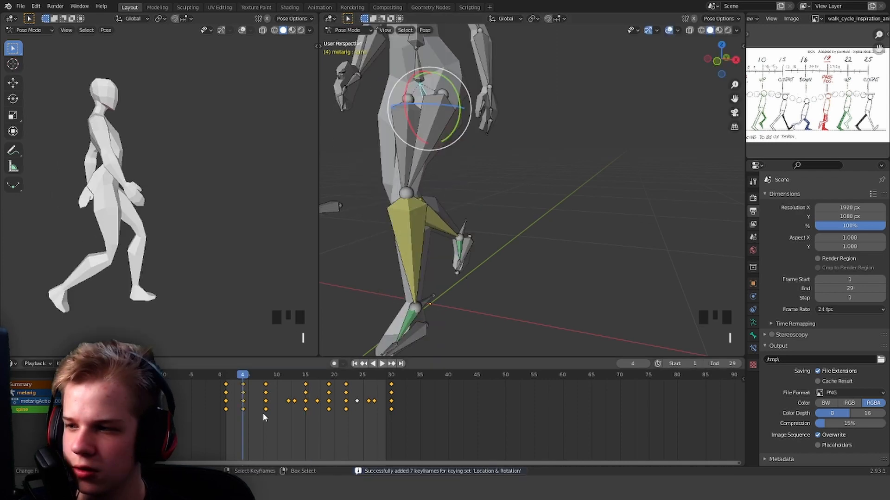
# Step: Lower the spine bone slightly along global Z at frame 8, keyframe its location and rotation, and deselect it
pyautogui.click(265, 413)
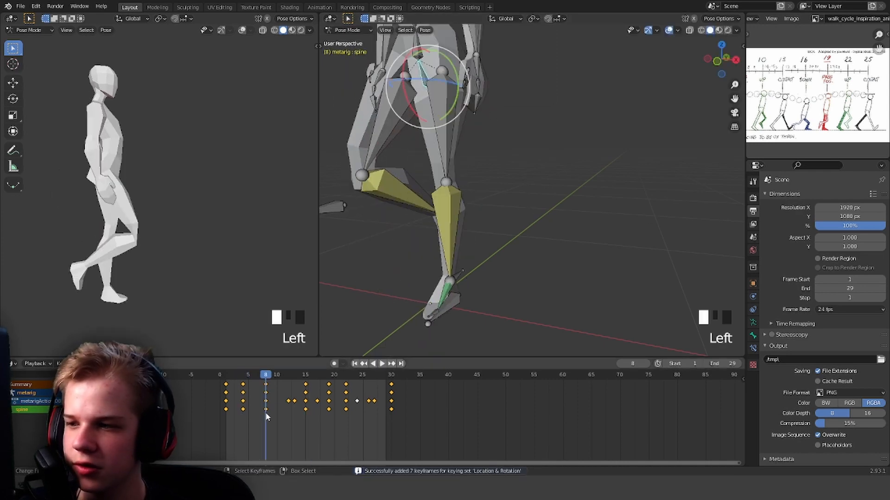
pyautogui.press('g')
pyautogui.press('z')
pyautogui.click(500, 230)
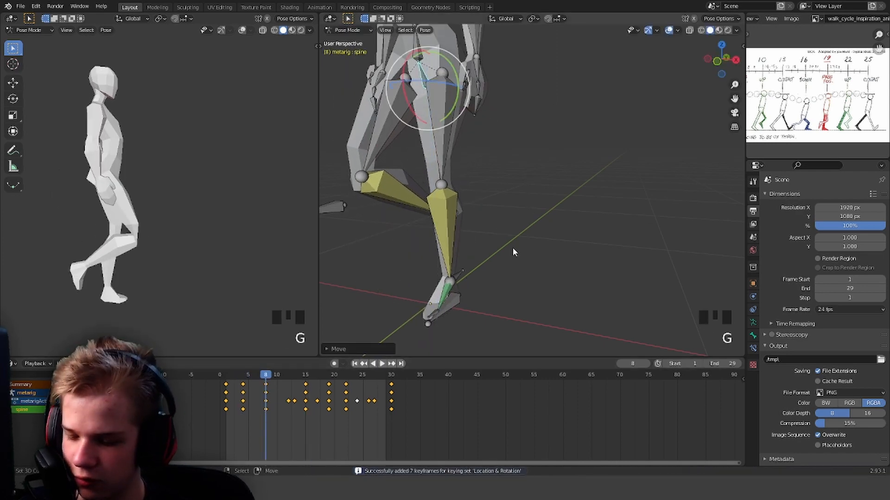
pyautogui.moveTo(513, 247); pyautogui.dragTo(483, 260, button='middle')
pyautogui.hotkey('alt', 'a')
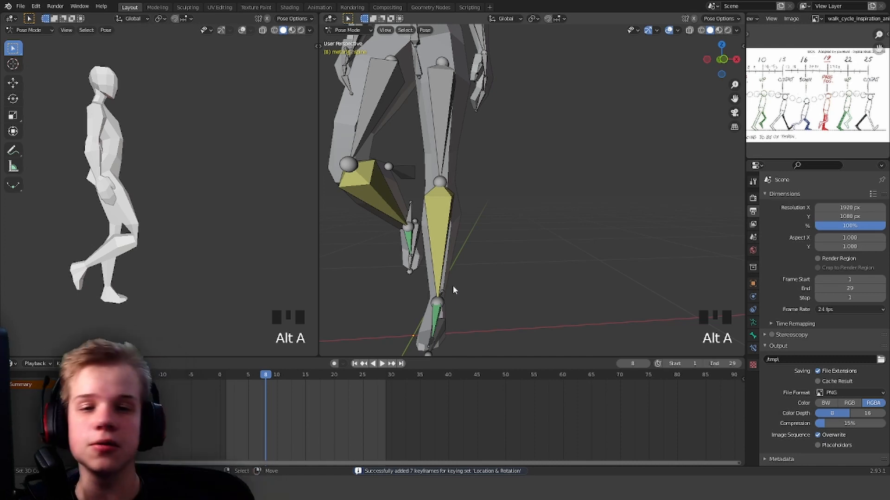
# Step: Play back the walk cycle from frame 1 to examine the hip motion from the front
pyautogui.click(229, 412)
pyautogui.press('space')
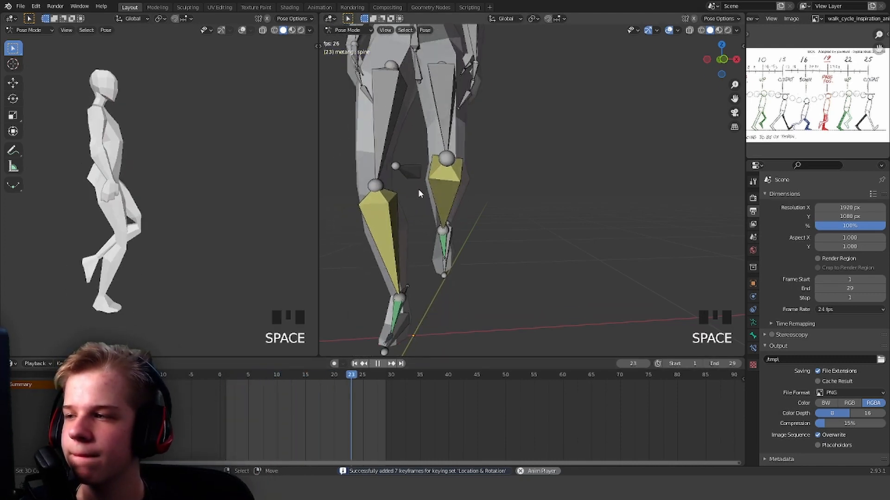
pyautogui.press('space')
# Step: Hide the character's body mesh in Object Mode and return the armature to Pose Mode
pyautogui.hotkey('ctrl', 'Tab')
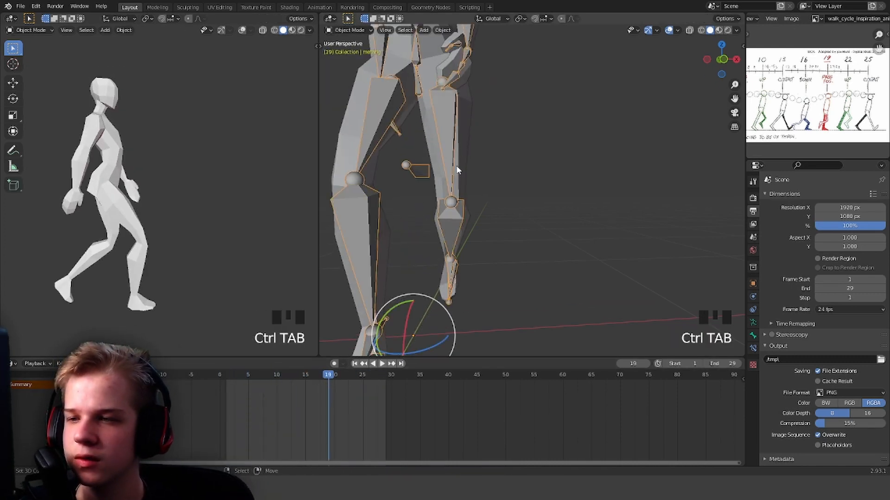
pyautogui.press('h')
pyautogui.scroll(-2, 472, 135)
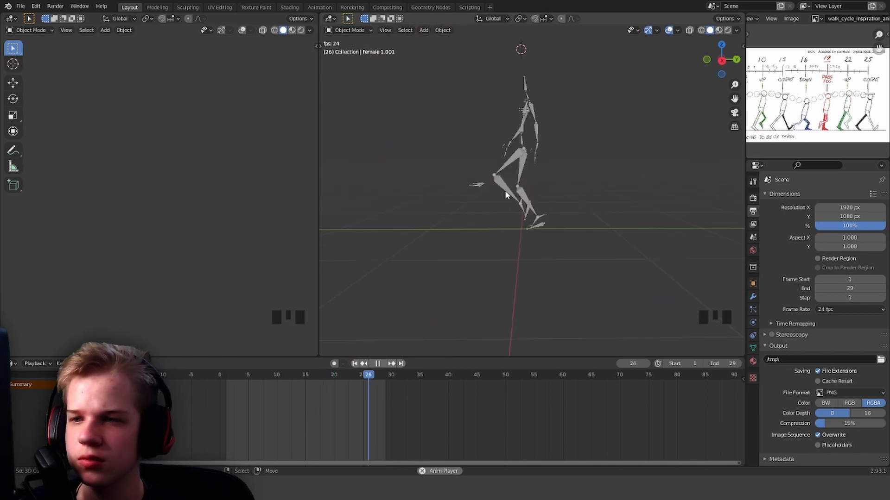
pyautogui.hotkey('ctrl', 'Tab')
# Step: Play back and scrub the bare armature's walk from frame 1, checking the left foot's IK bone keyframes
pyautogui.moveTo(326, 413); pyautogui.dragTo(220, 402)
pyautogui.press('space')
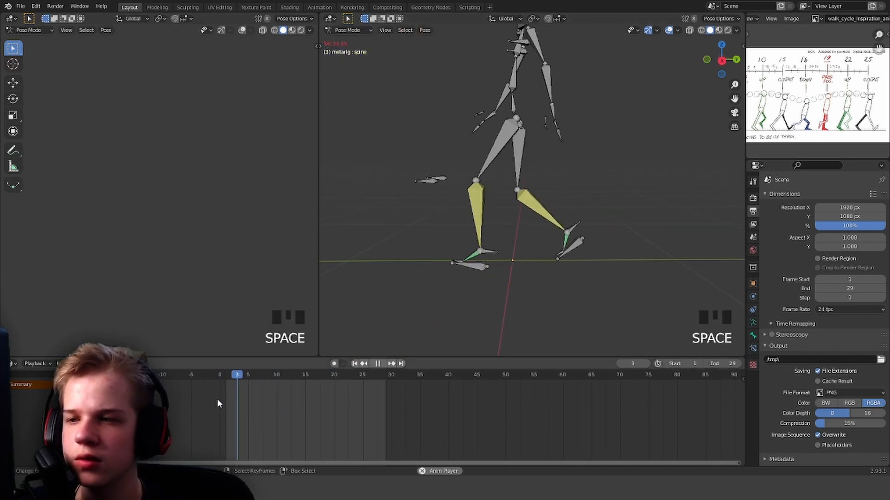
pyautogui.press('space')
pyautogui.moveTo(276, 409)
pyautogui.mouseDown()
pyautogui.moveTo(234, 411)
pyautogui.moveTo(276, 404)
pyautogui.moveTo(255, 402)
pyautogui.moveTo(266, 398)
pyautogui.mouseUp()
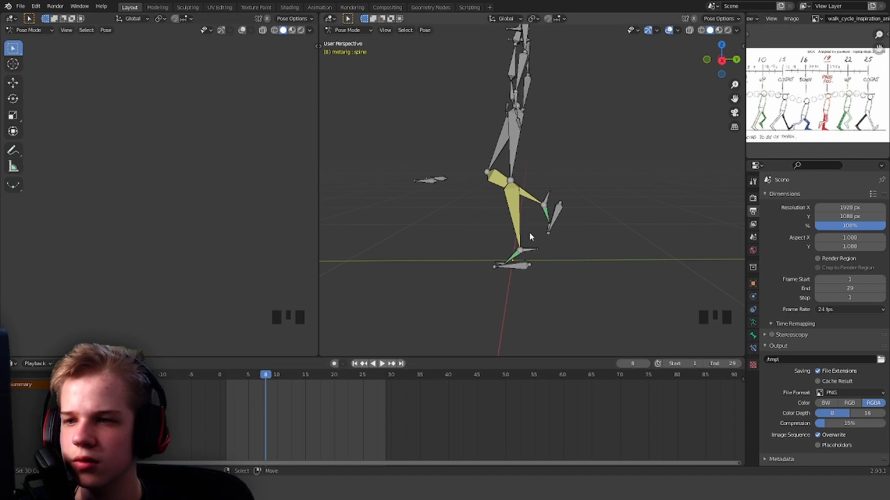
pyautogui.press('space')
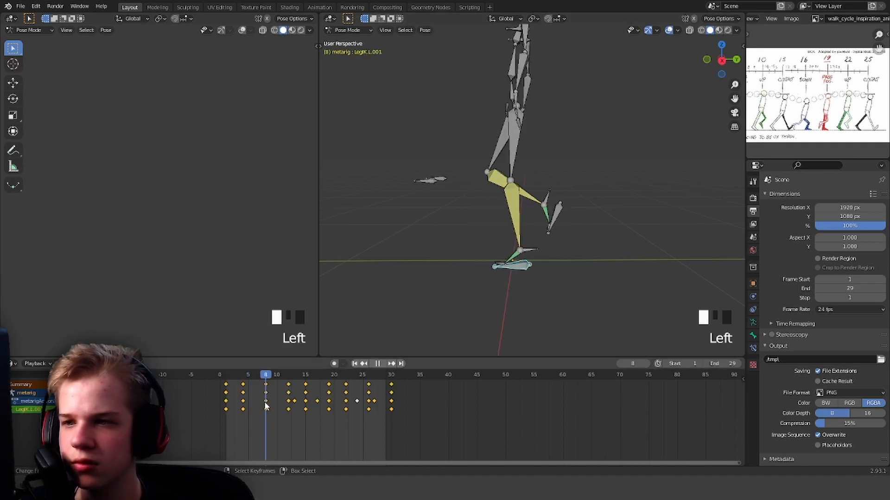
pyautogui.click(226, 393)
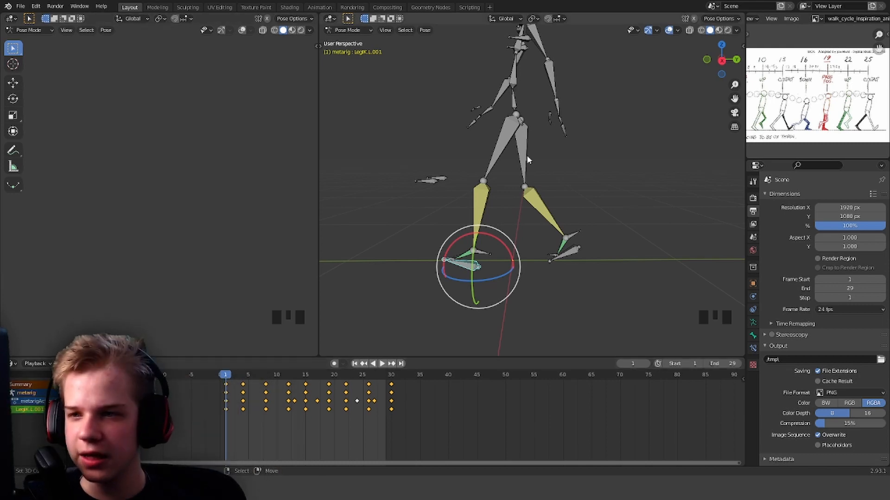
# Step: Unhide the body mesh in Object Mode, switch to the front view, and save Animation.blend
pyautogui.hotkey('ctrl', 'Tab')
pyautogui.hotkey('alt', 'h')
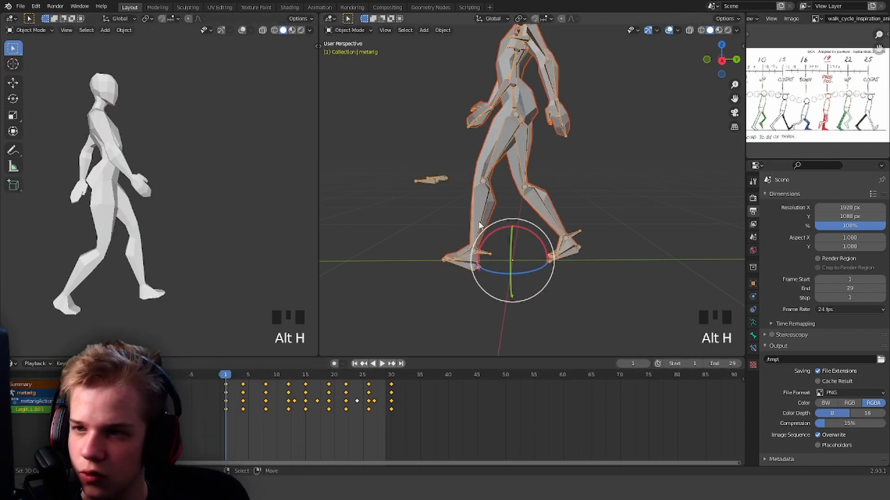
pyautogui.scroll(-4, 512, 233)
pyautogui.press('KP_1')
pyautogui.scroll(5, 547, 233)
pyautogui.scroll(-3, 189, 171)
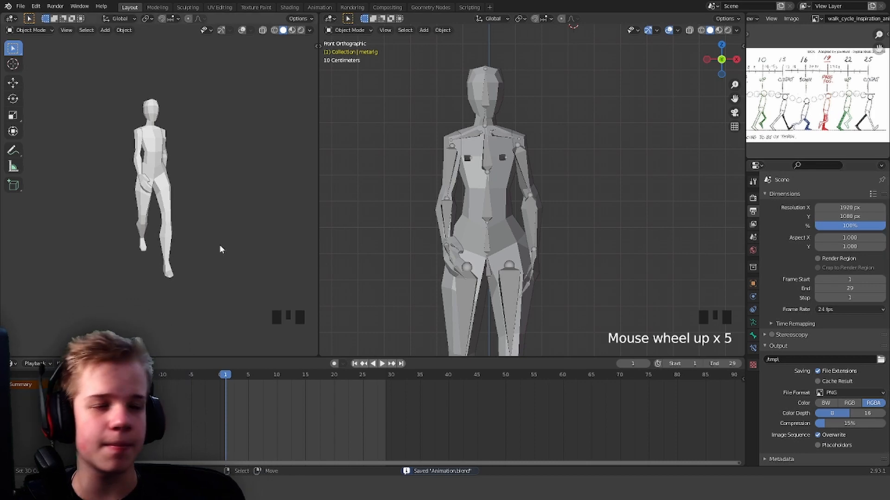
# Step: Play the finished walk cycle in a maximized viewport
pyautogui.press('space')
pyautogui.hotkey('ctrl', 'space')
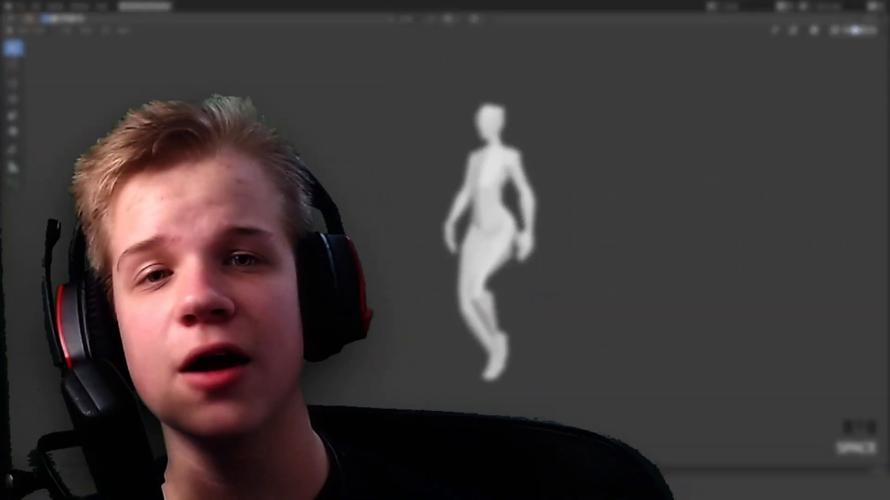